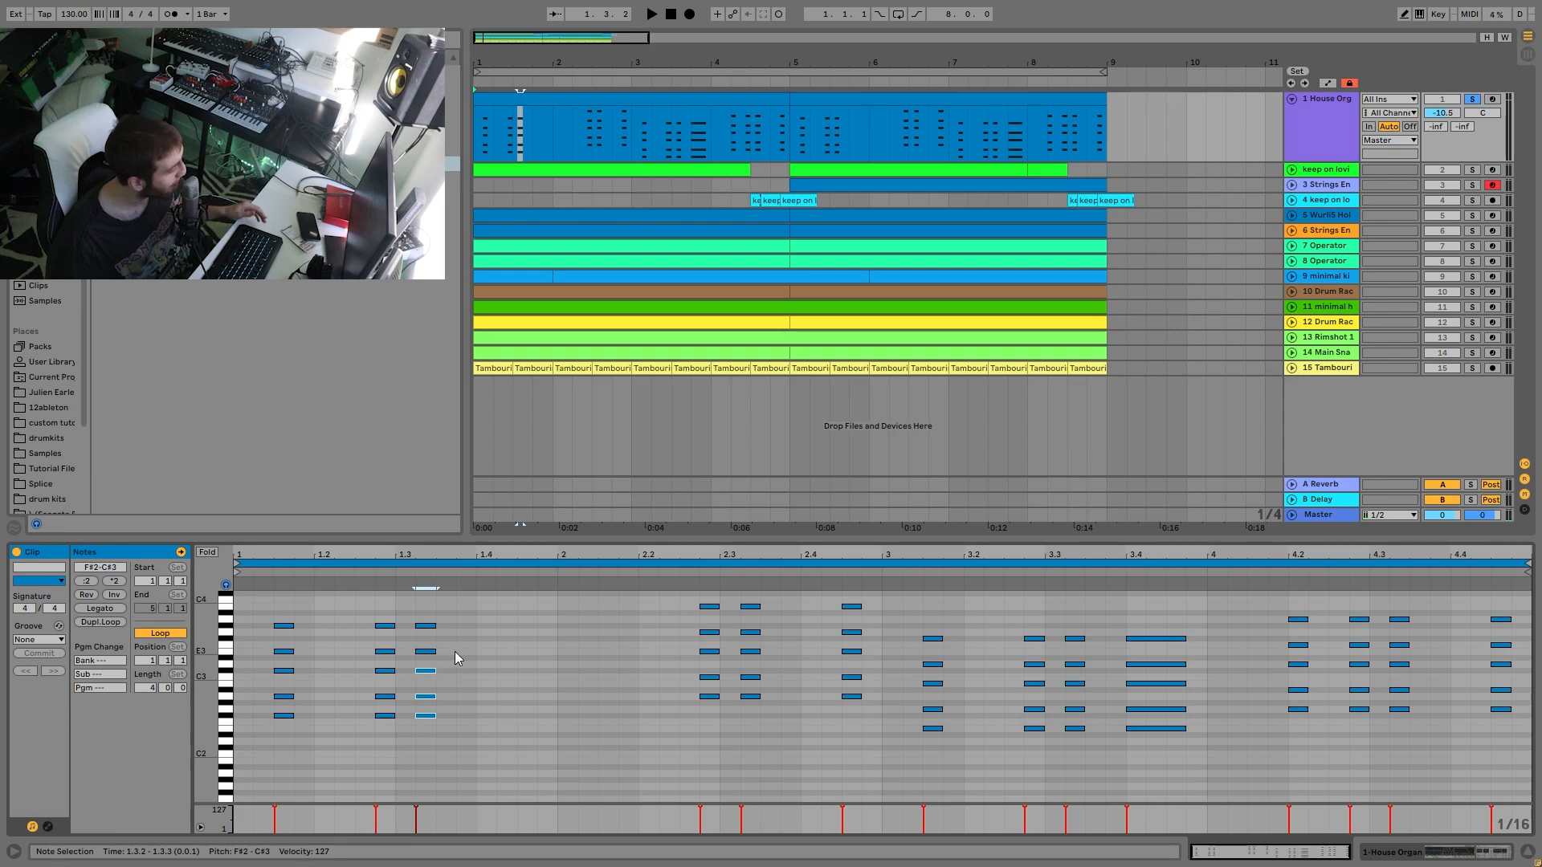
Step: Select the two upper notes (E3 and G#3) of the organ clip's third chord and play the clip from the start
click(458, 658)
drag(460, 653, 421, 617)
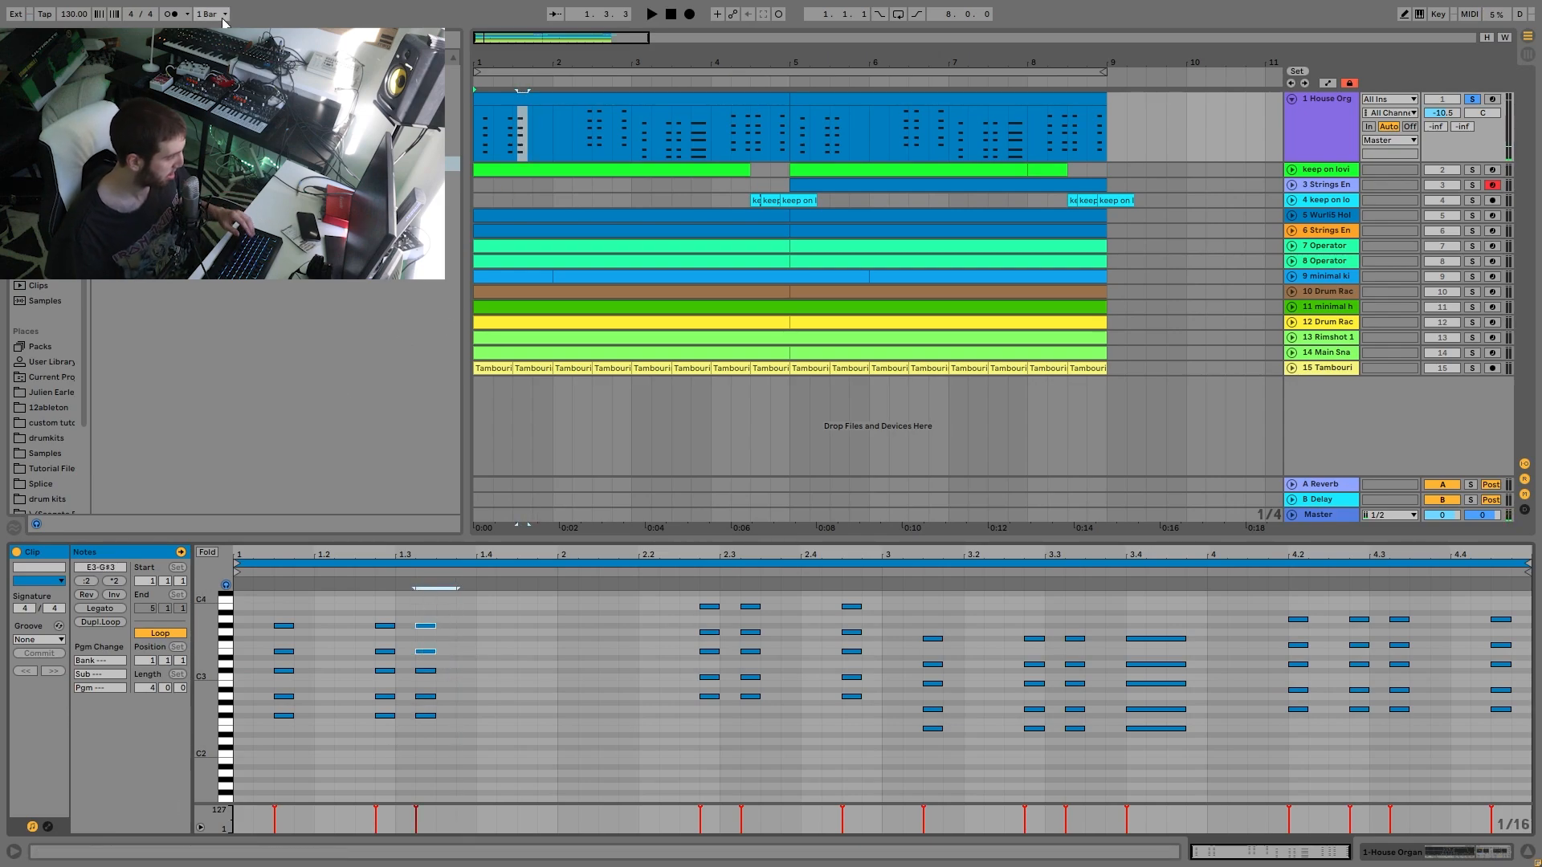
key(space)
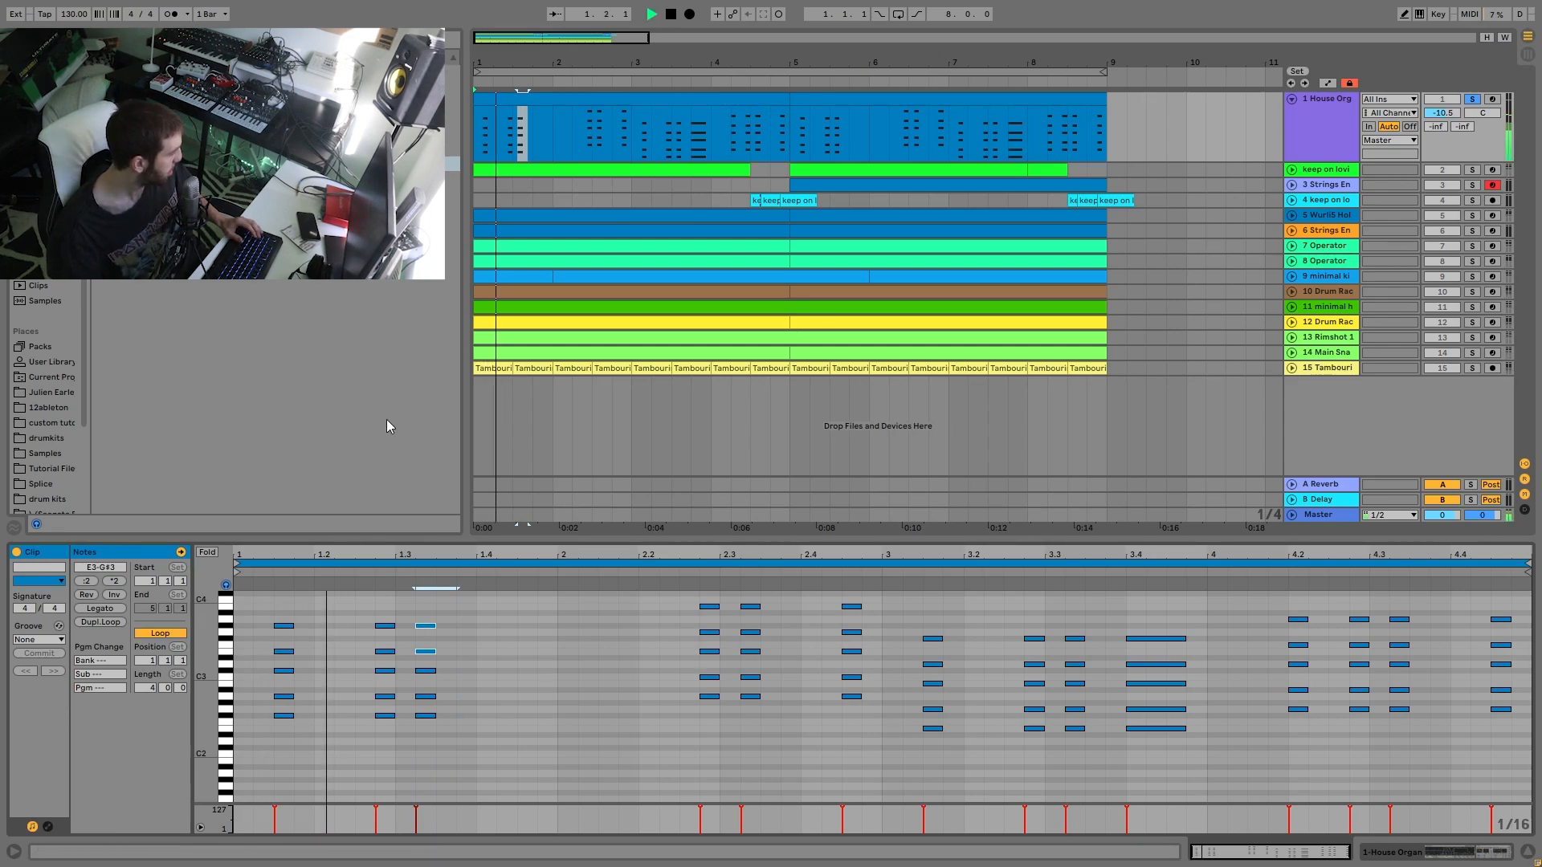
key(space)
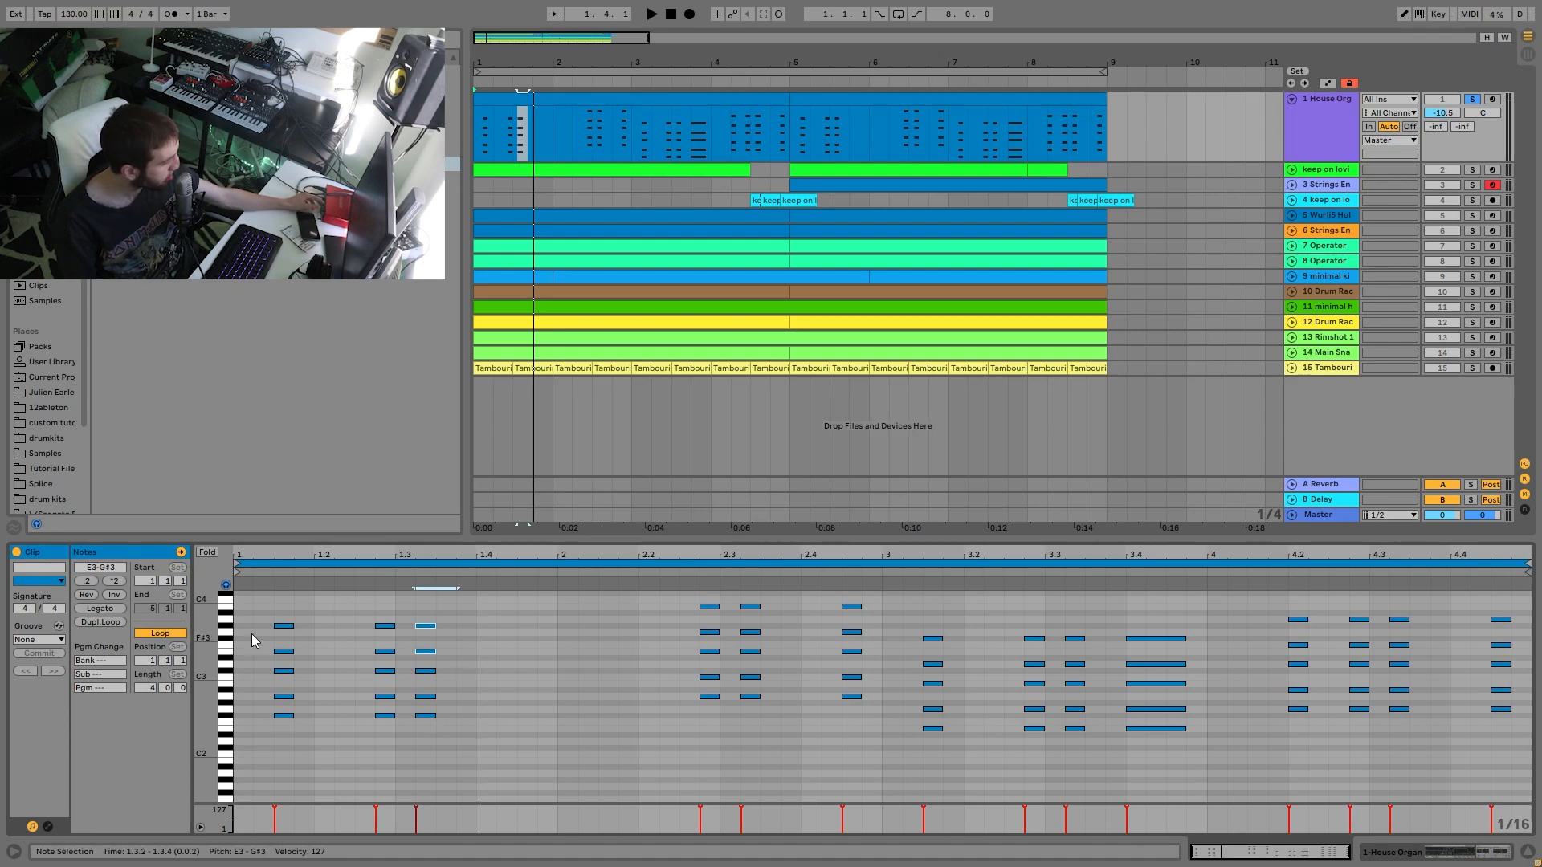
Step: Examine the chord stacks across the House Organ clip by selecting the note groups in its four bars
drag(427, 757, 477, 590)
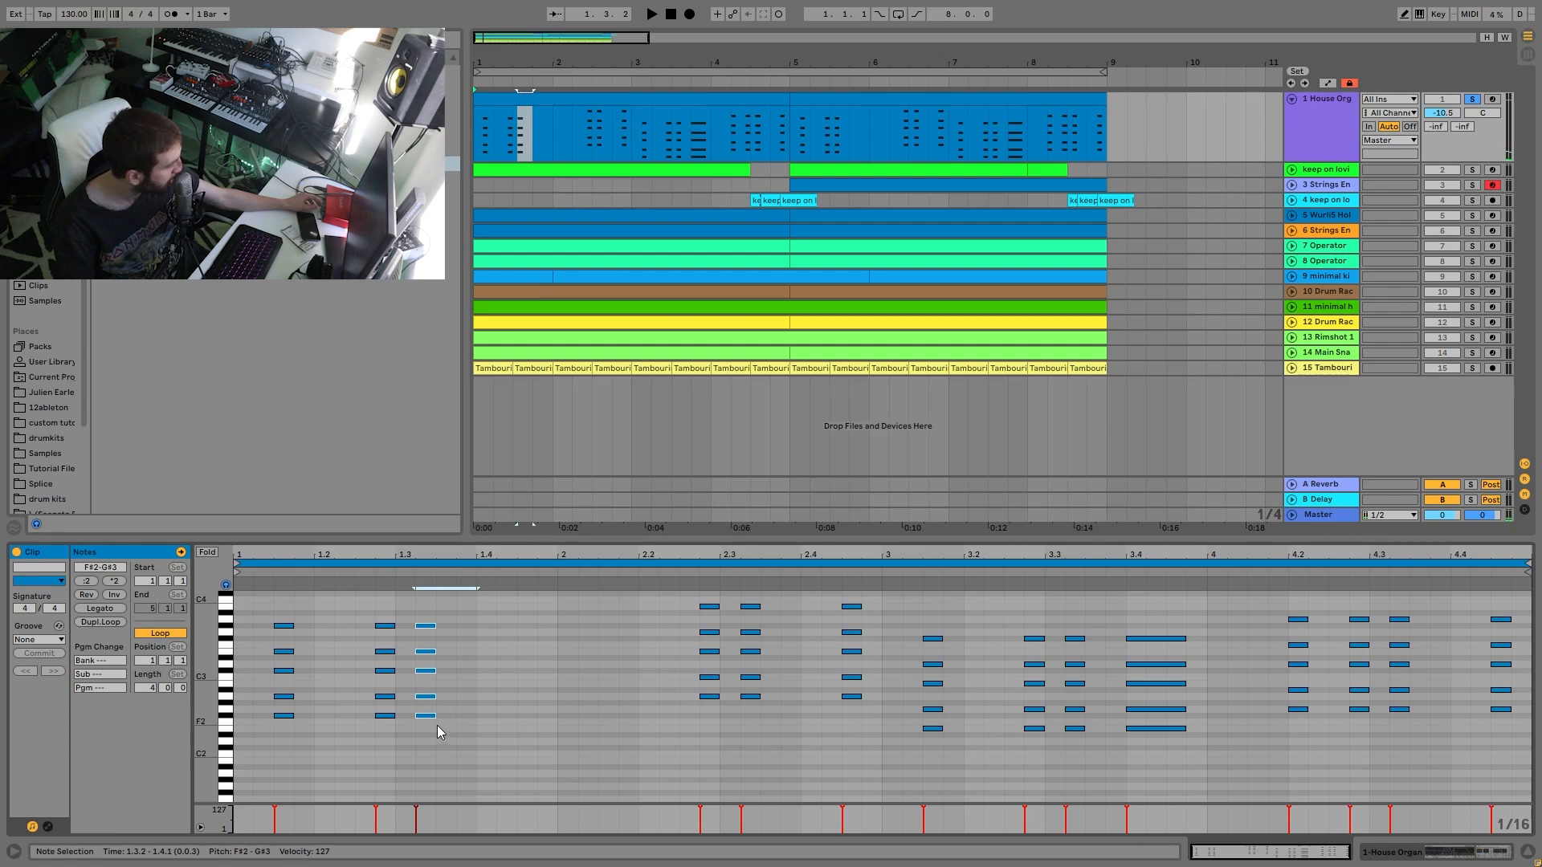
drag(416, 736, 440, 593)
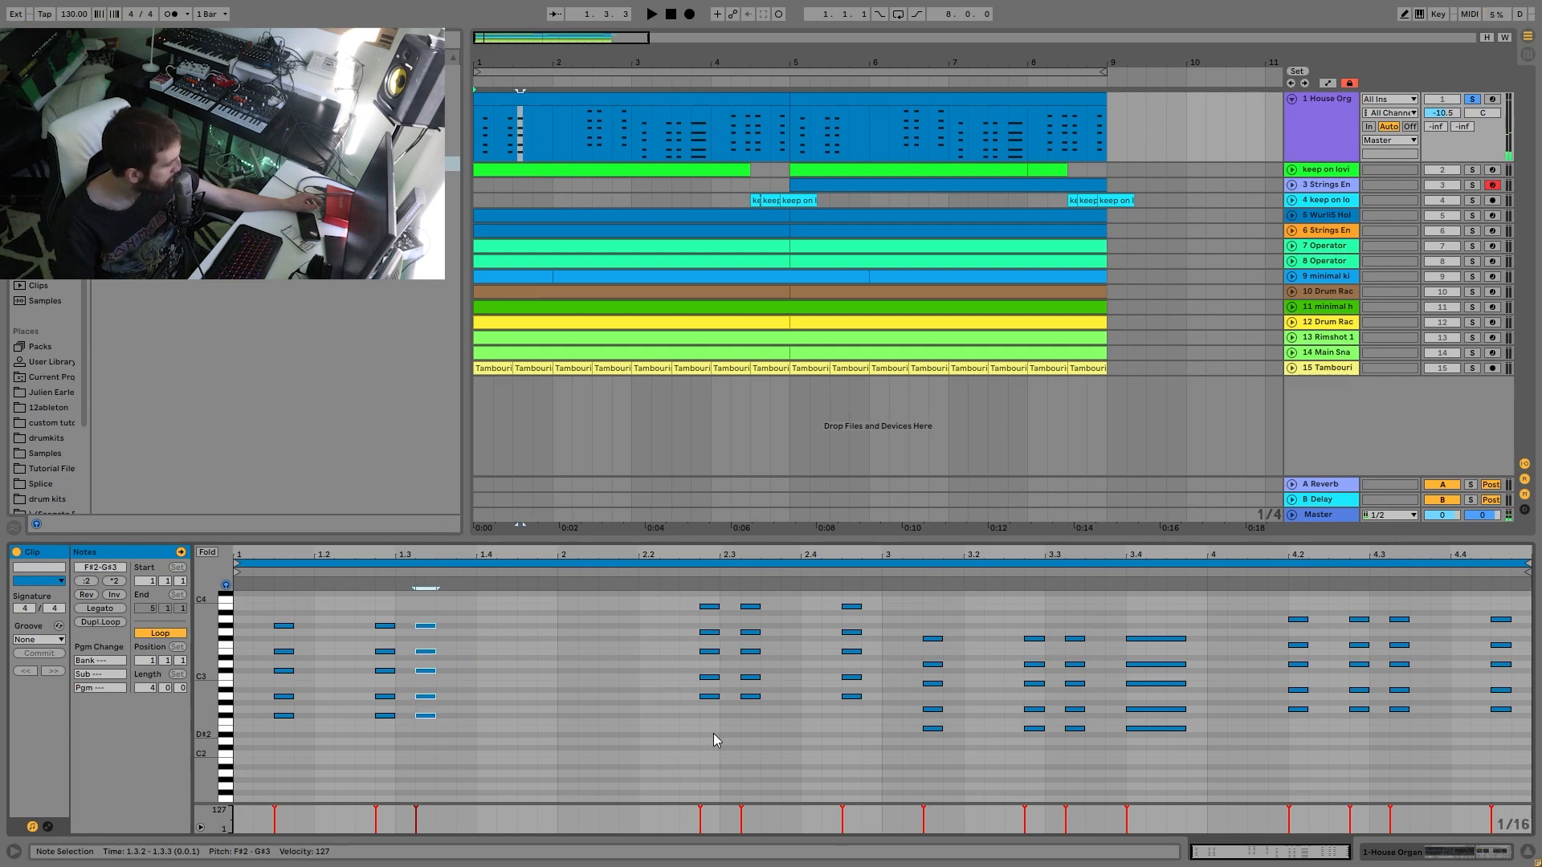
drag(713, 734, 715, 593)
drag(915, 619, 932, 797)
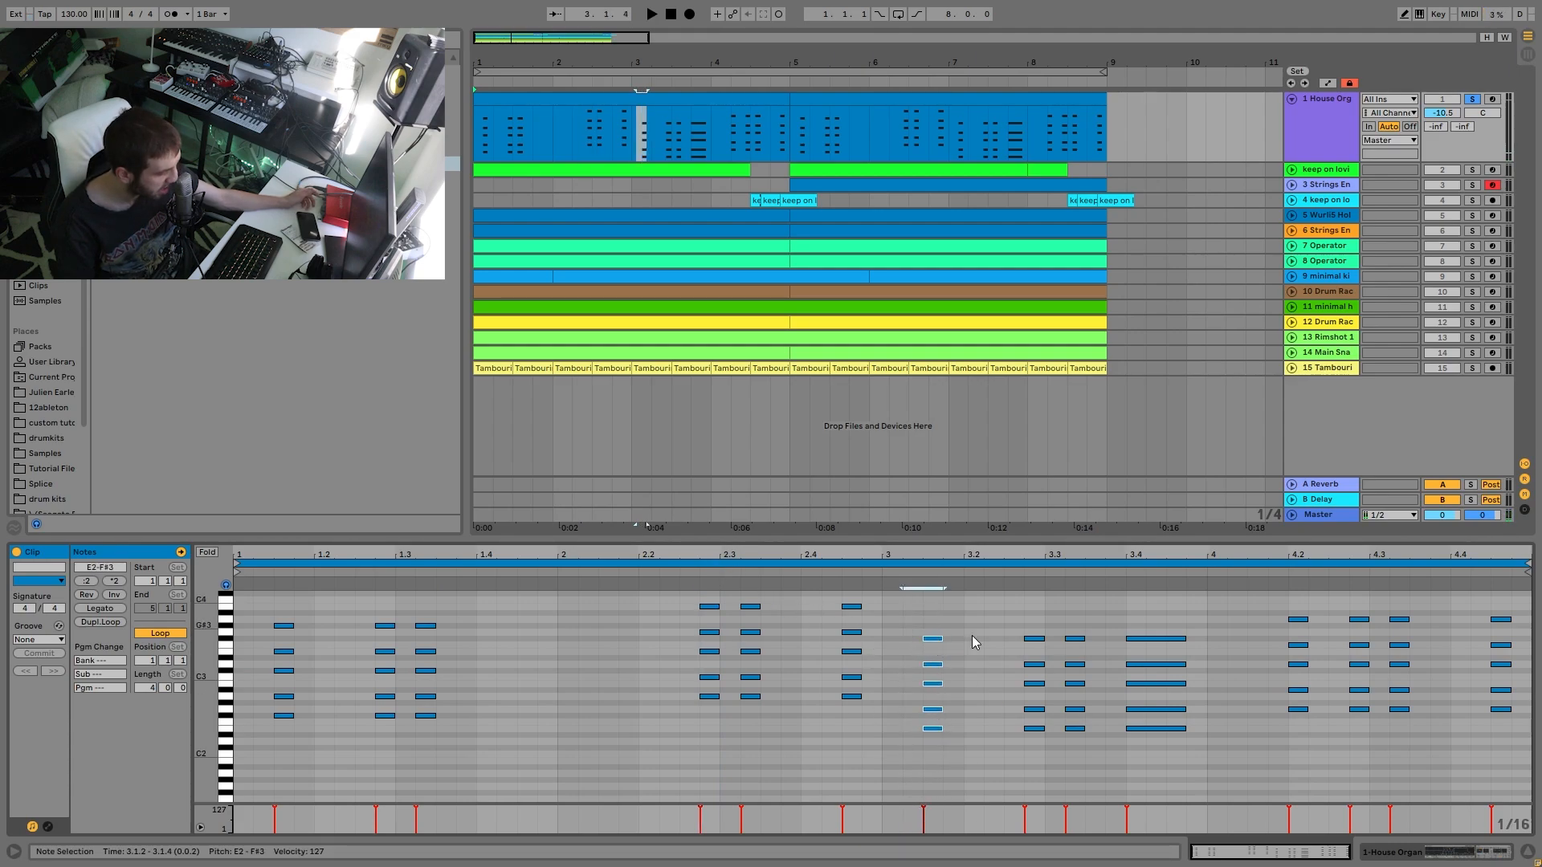
drag(1263, 754, 1530, 582)
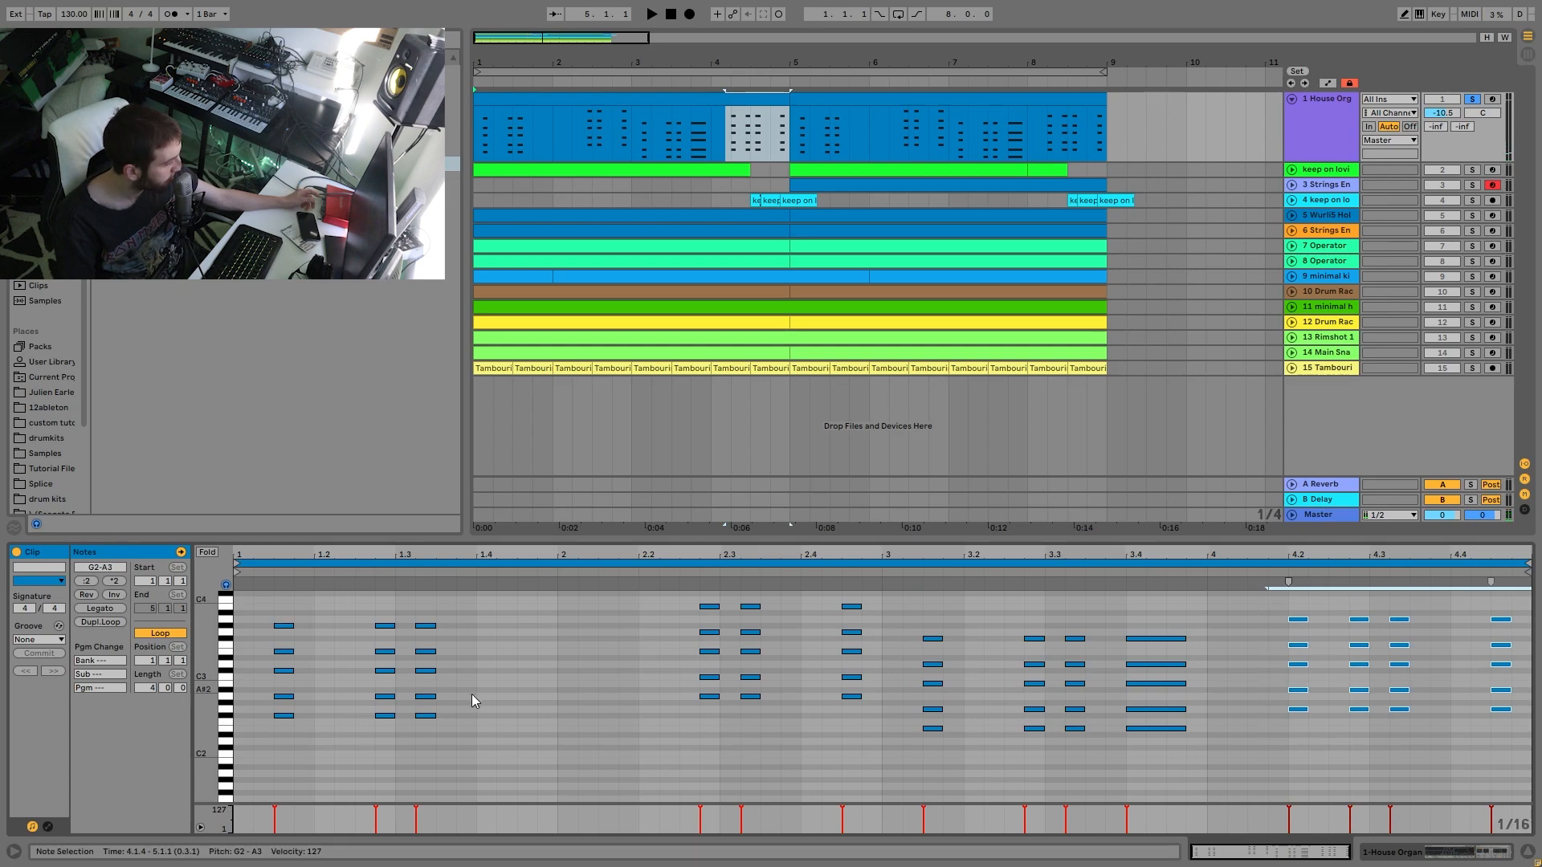
drag(480, 745, 286, 589)
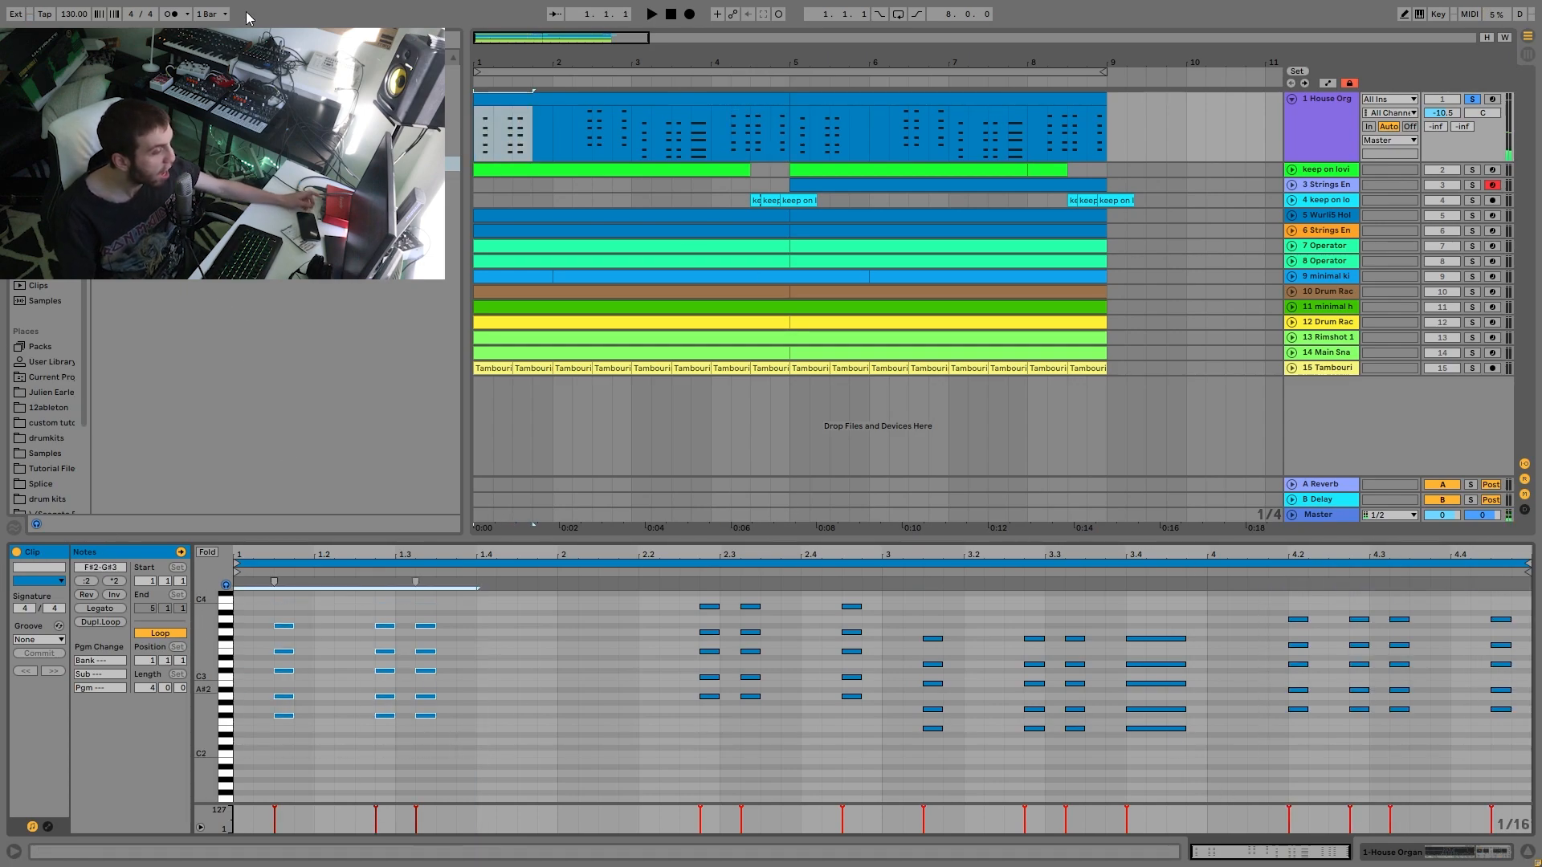
Step: Select the first House Organ clip in the arrangement and audition it
click(535, 114)
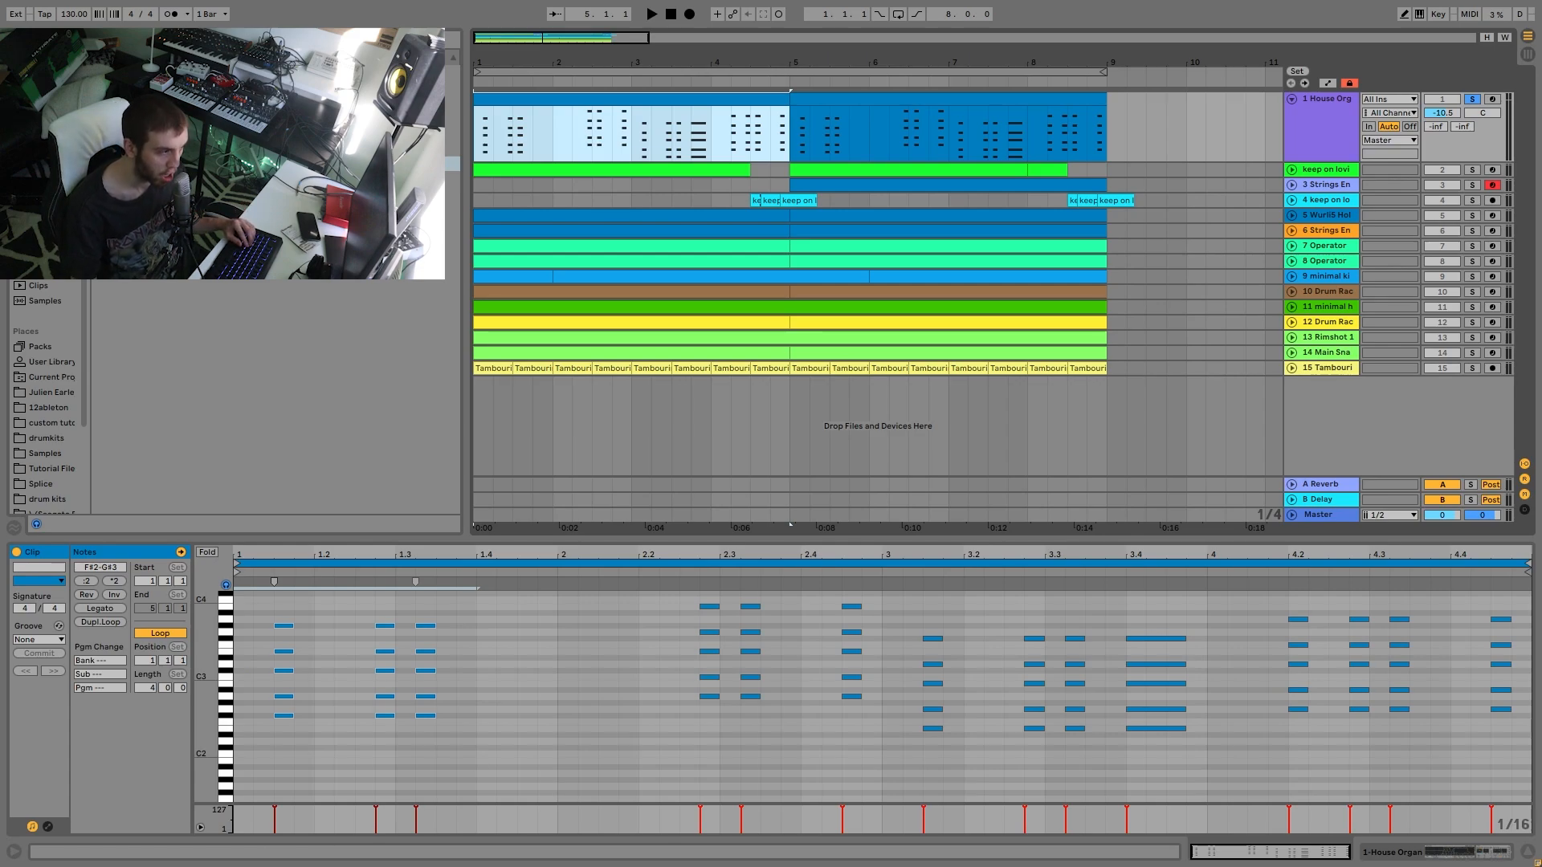
key(space)
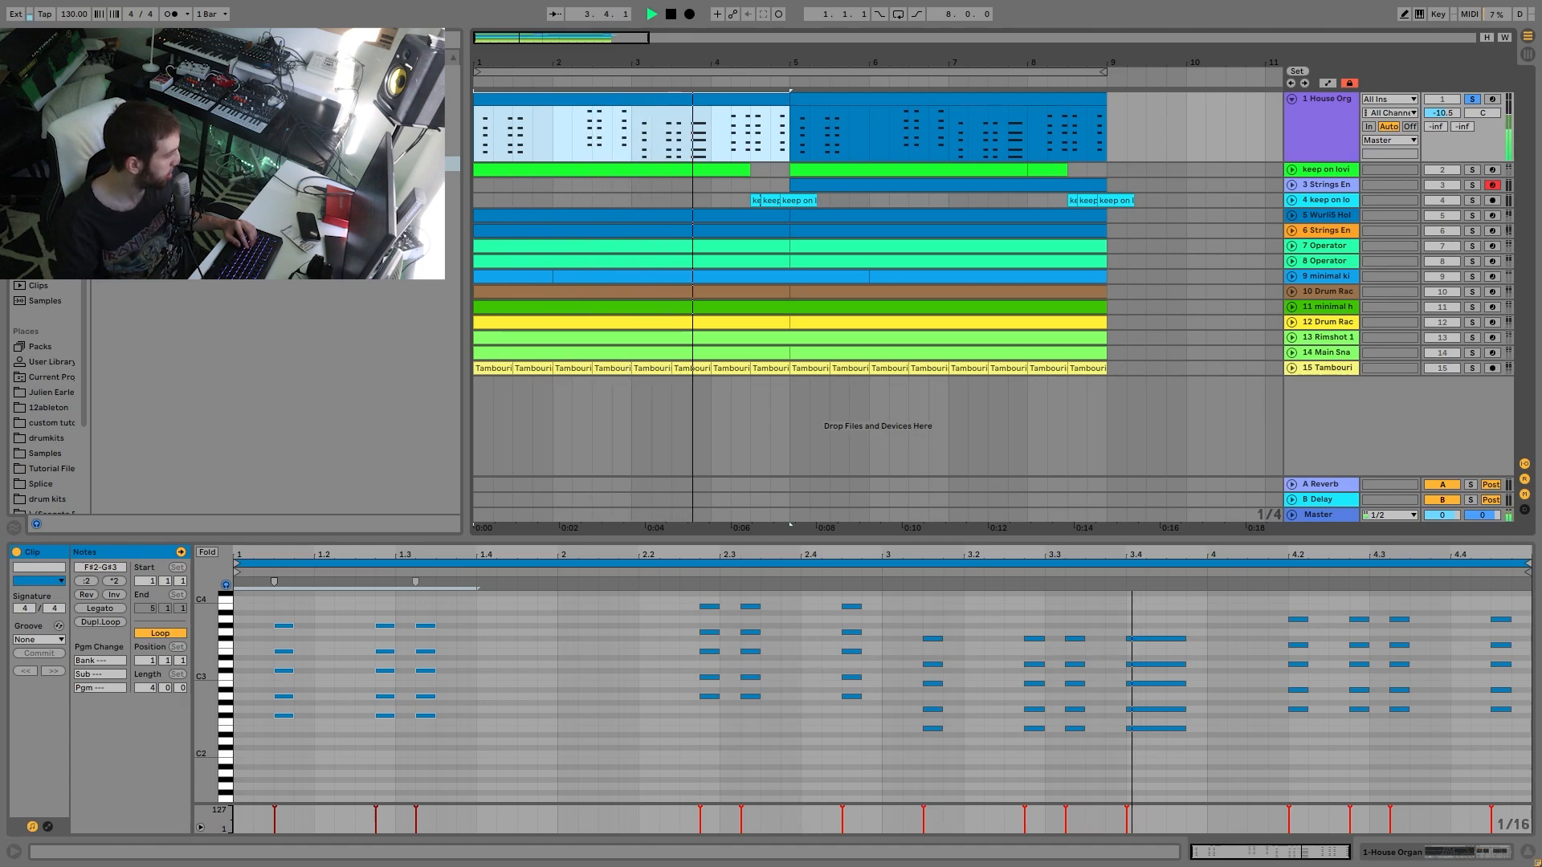
key(space)
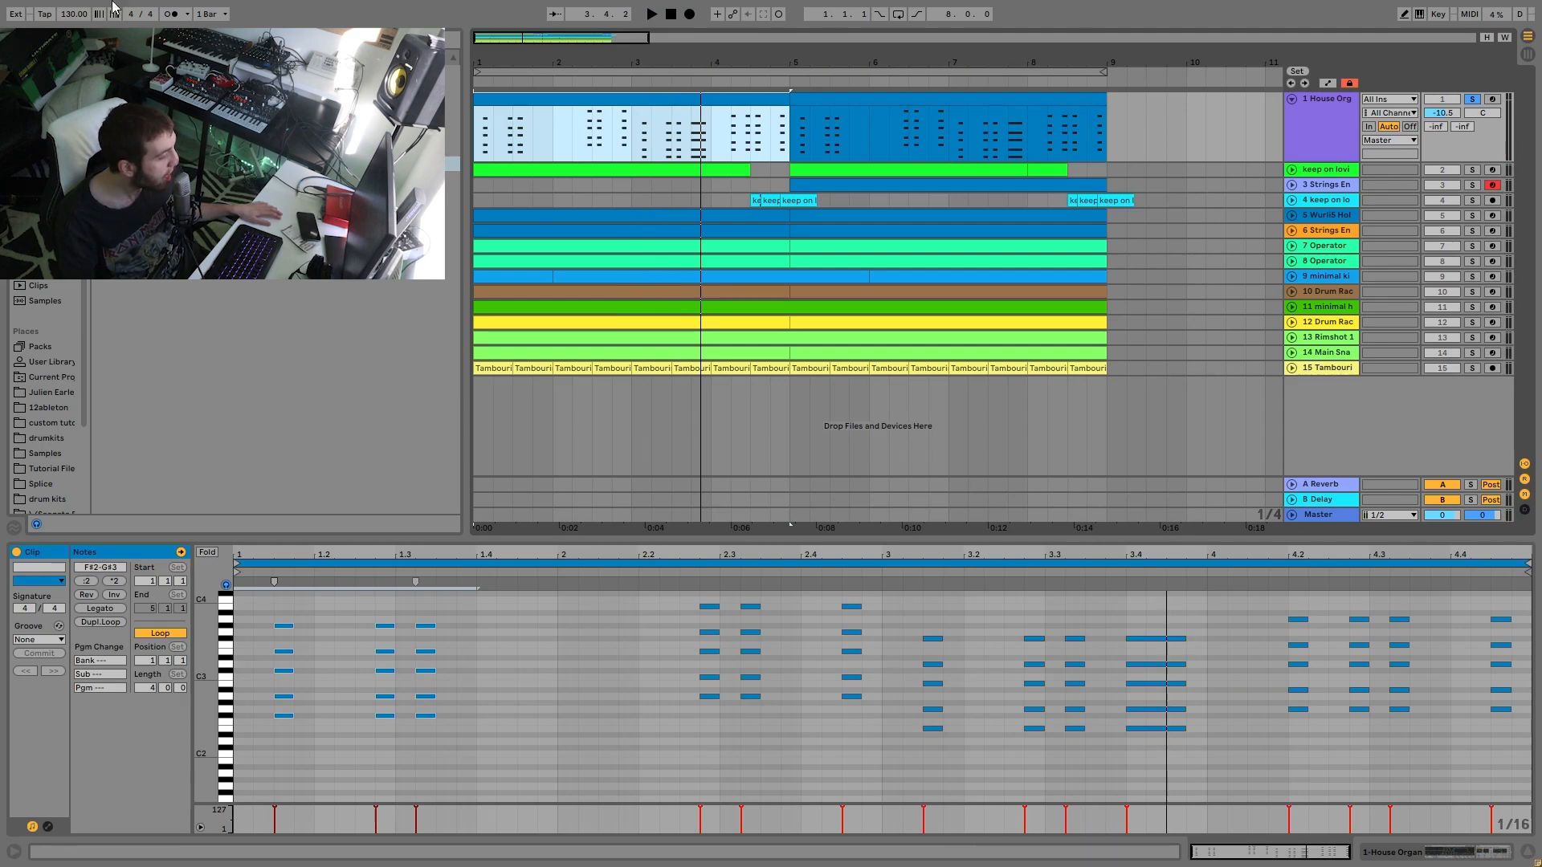
Step: Compare the Wurli Hollow Piano clip's chords with the House Organ clip, auditioning both tracks soloed together and the organ alone
click(623, 216)
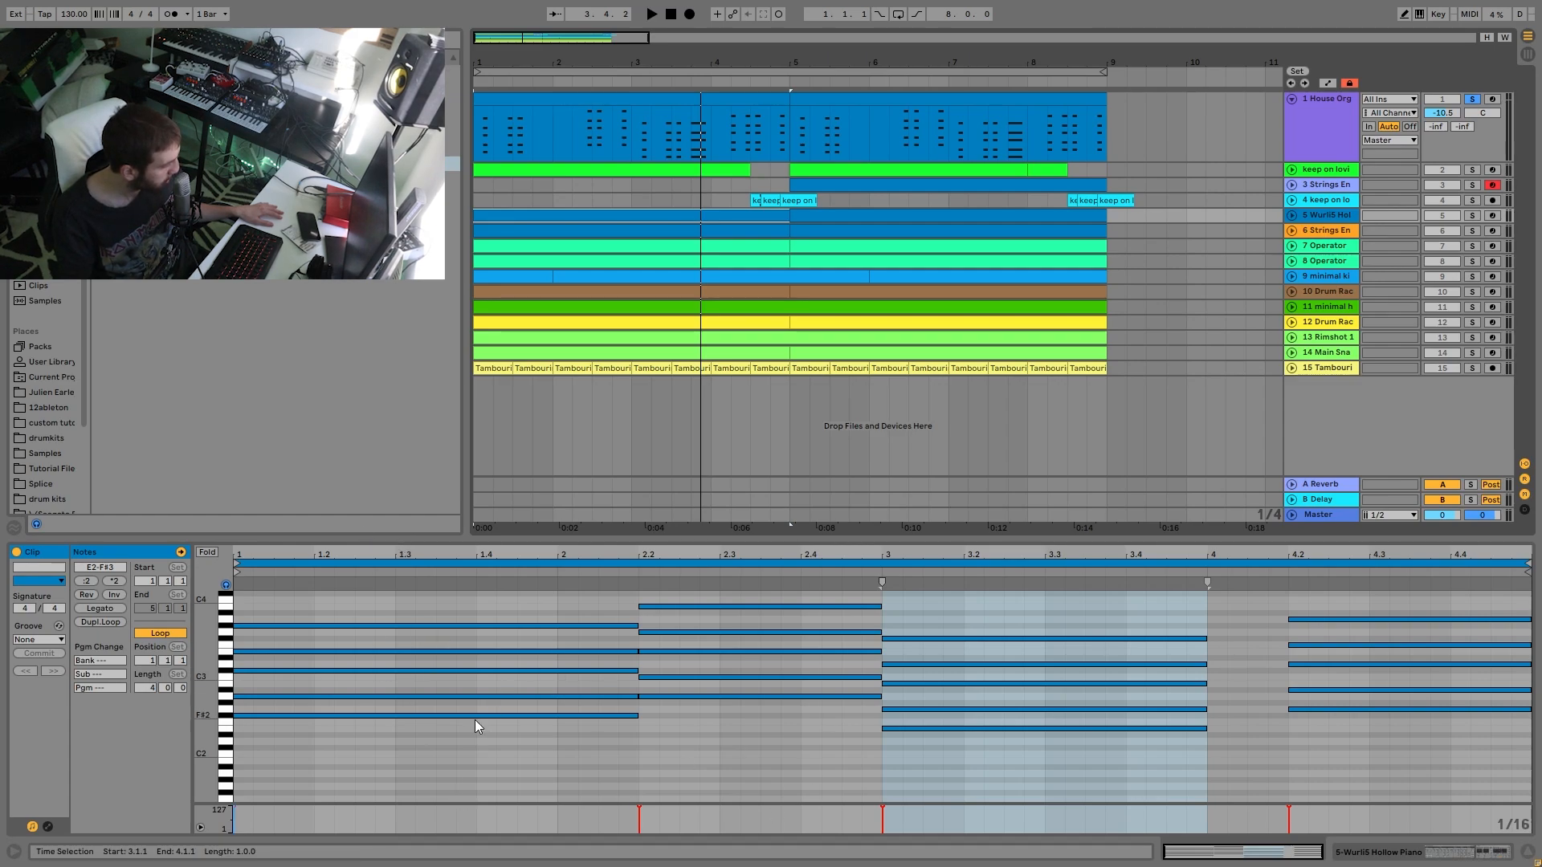
click(583, 102)
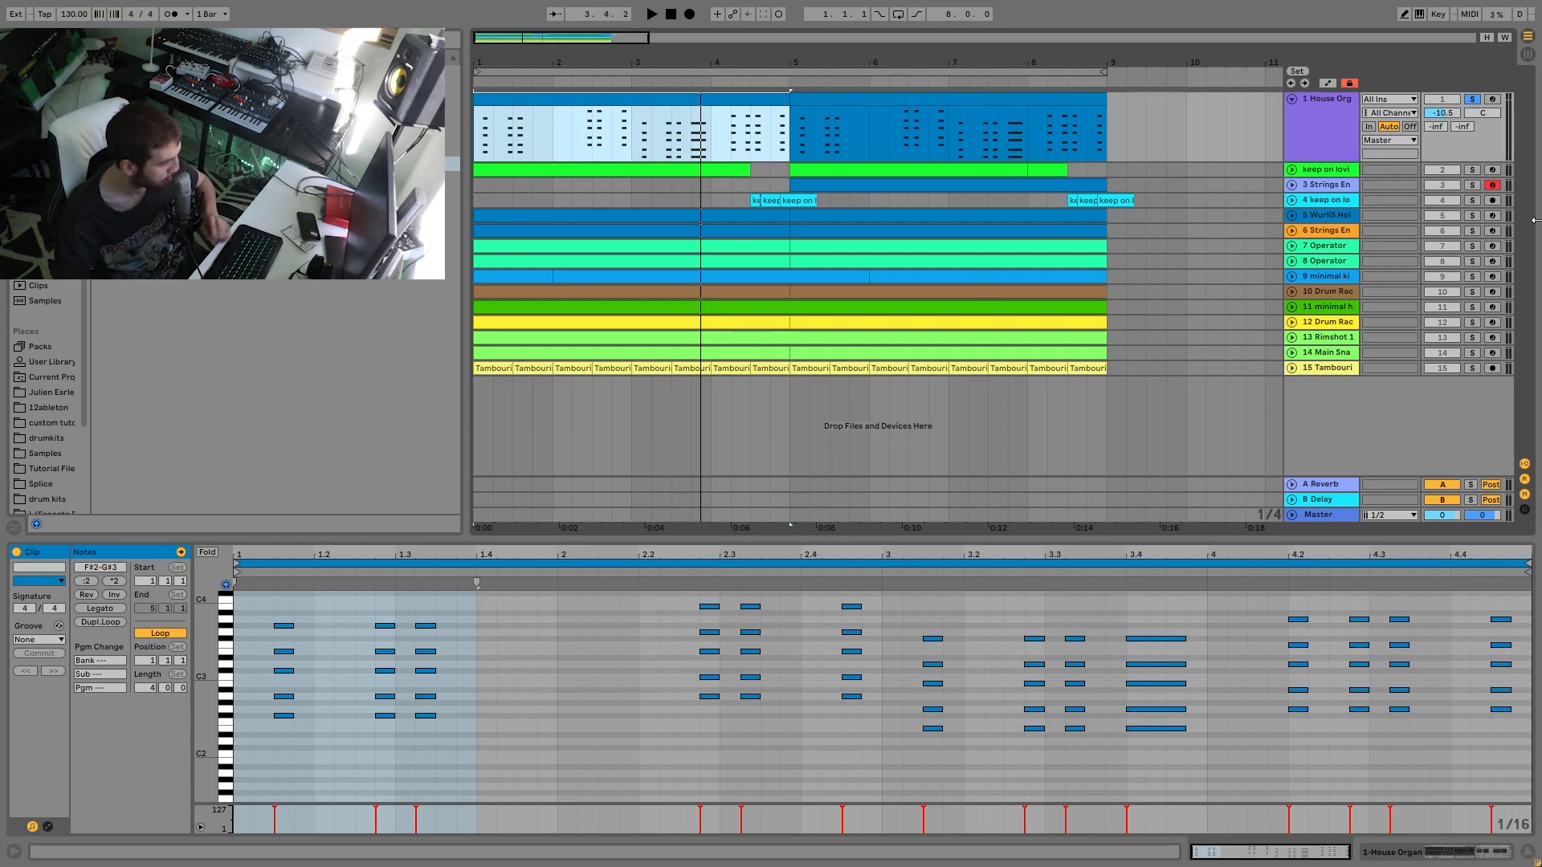
ctrl+click(1471, 215)
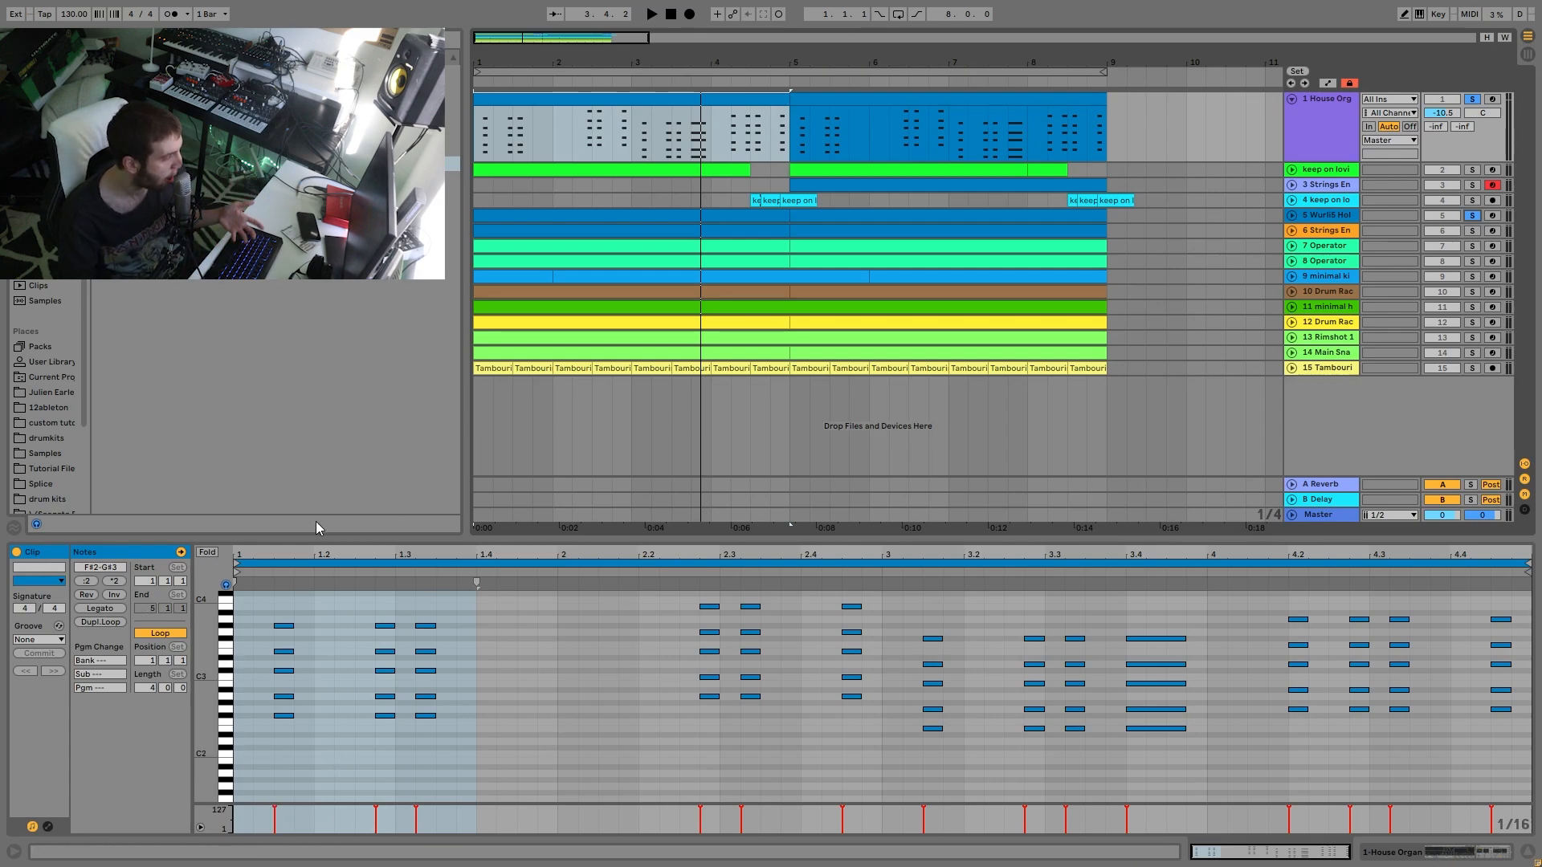
key(space)
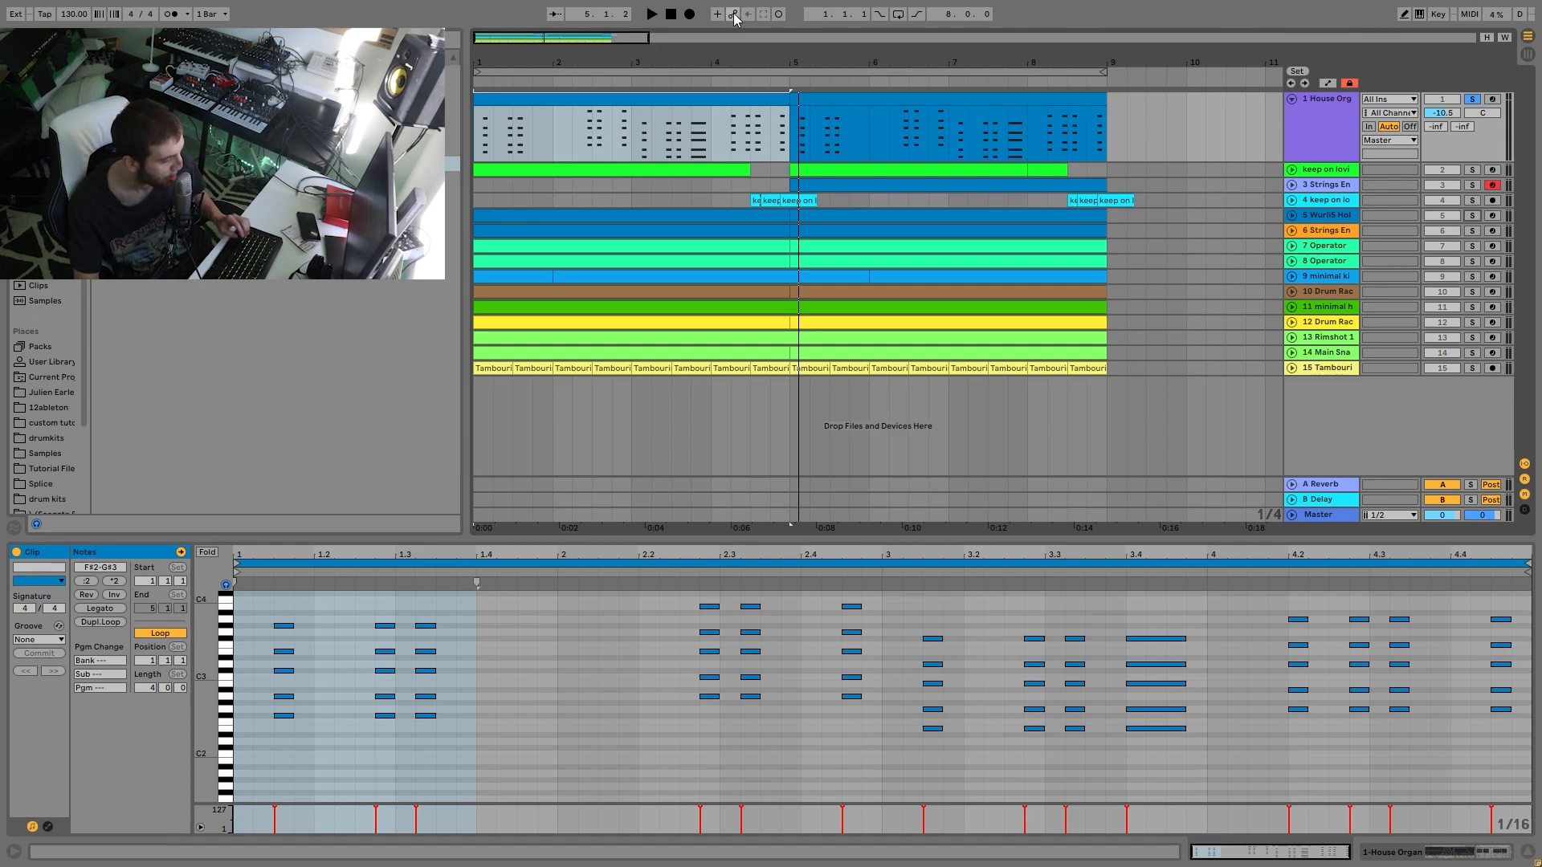
key(space)
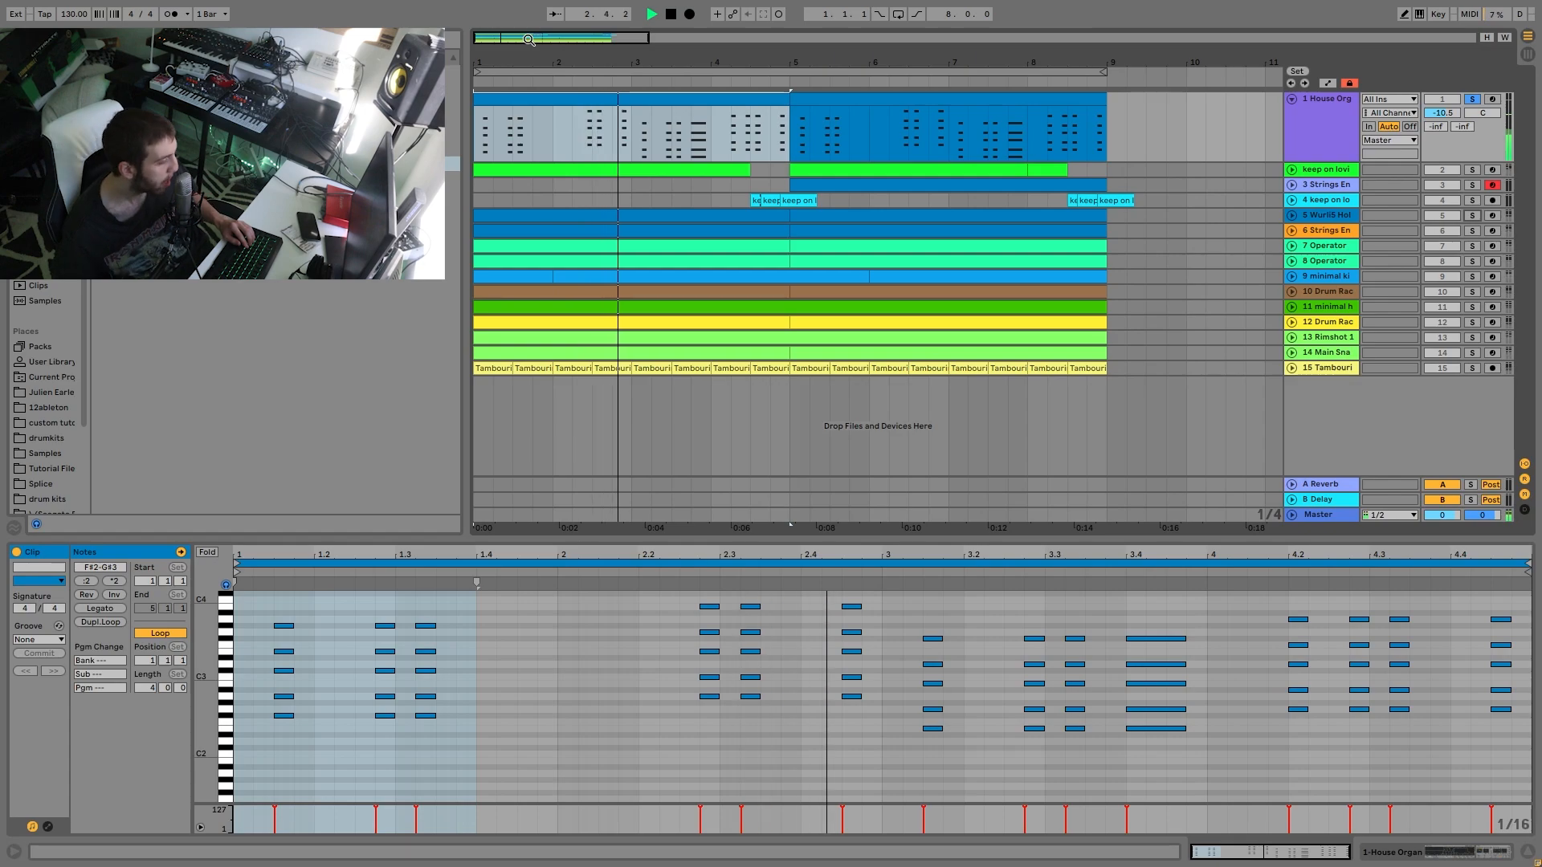
key(space)
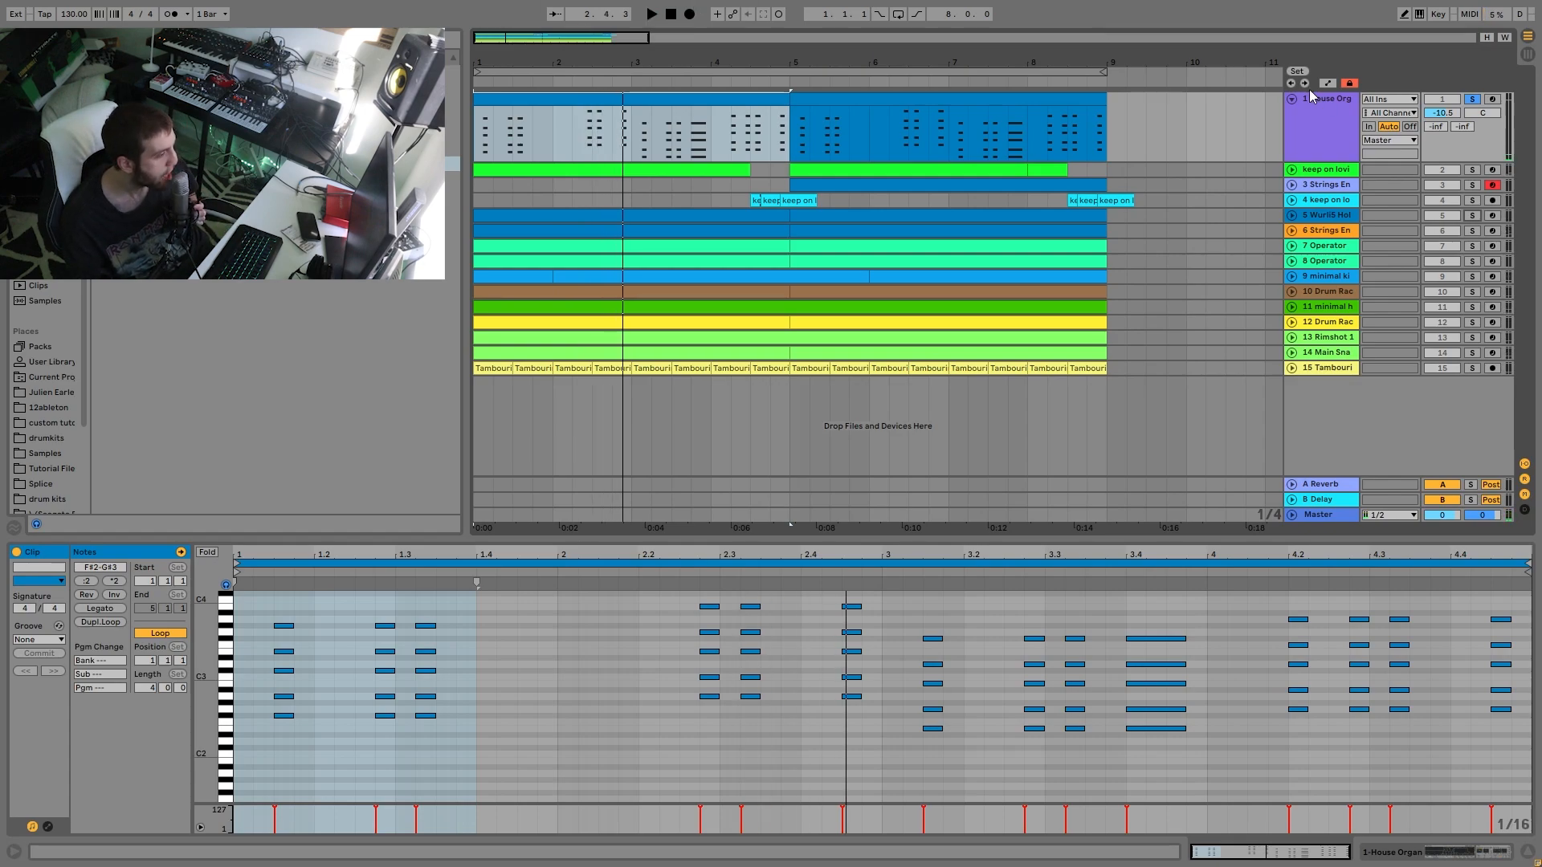
Step: Show the House Organ track's devices, arm the track for recording and enable the computer MIDI keyboard
click(1295, 146)
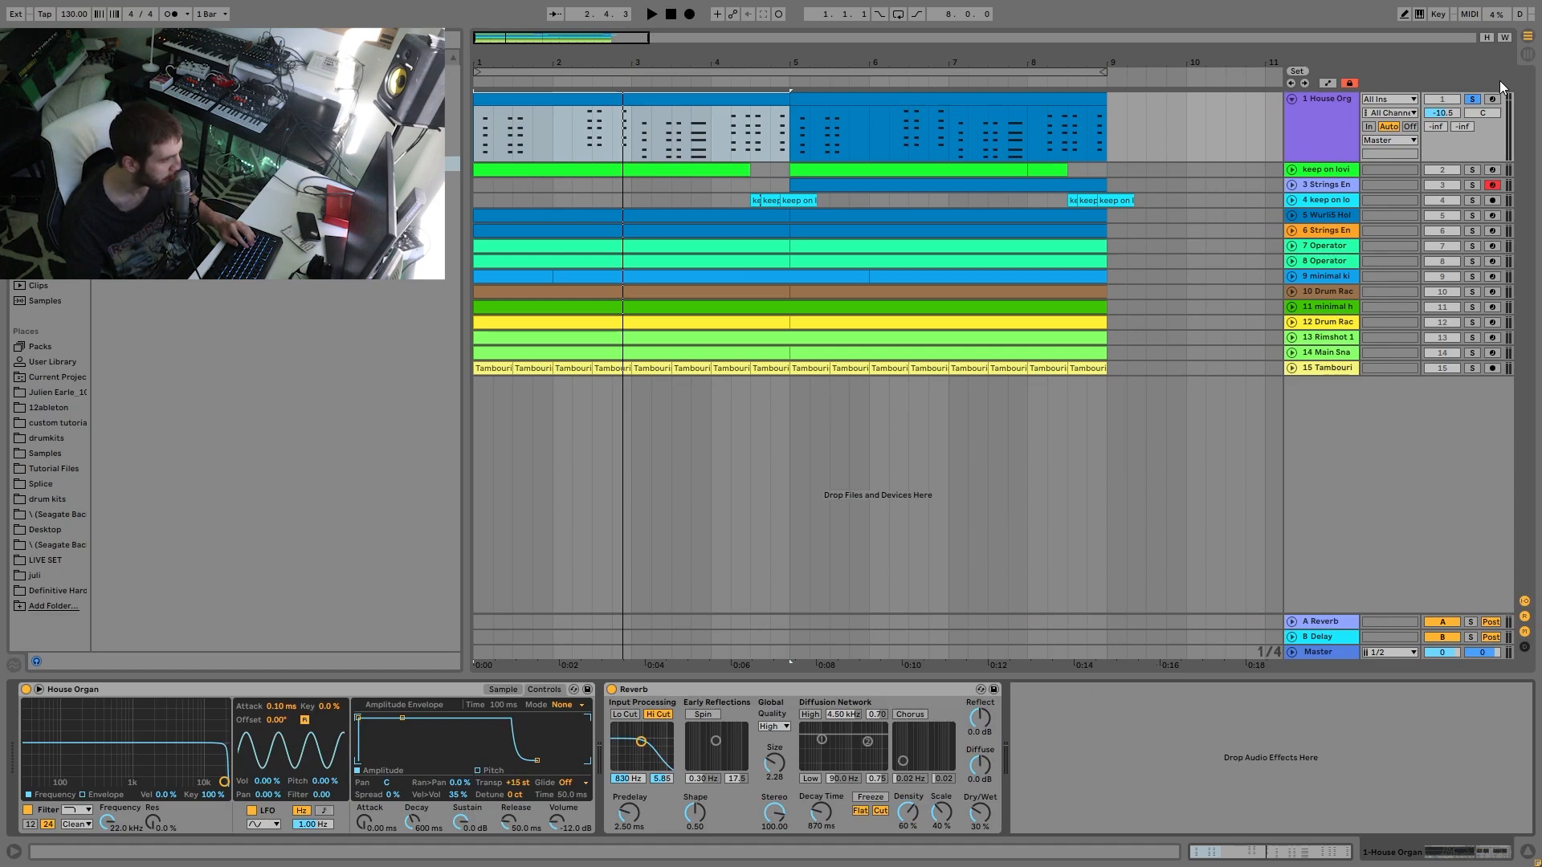
click(1492, 99)
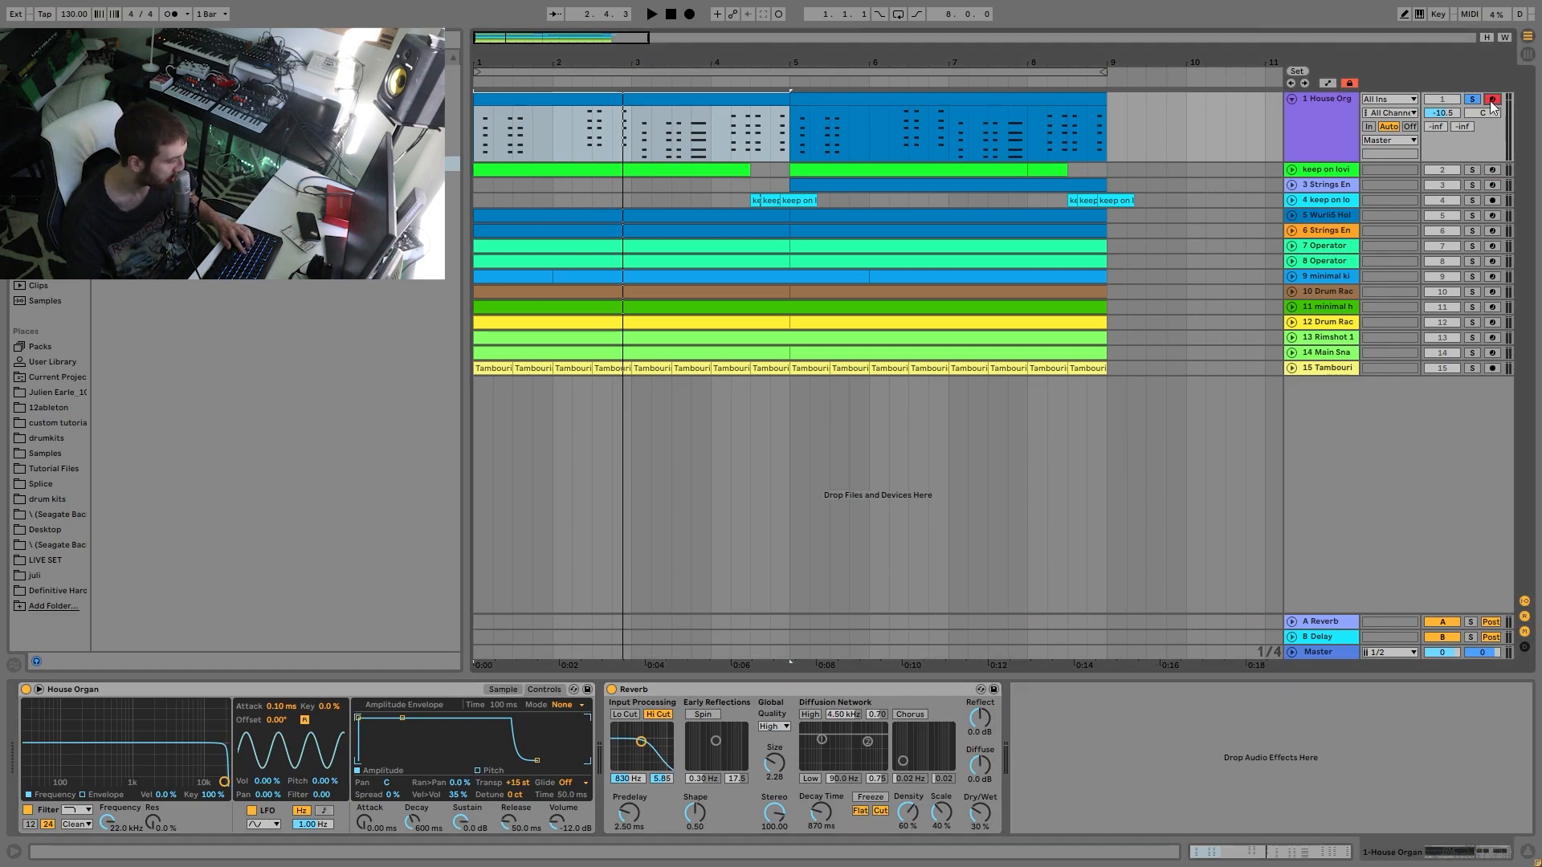
key(m)
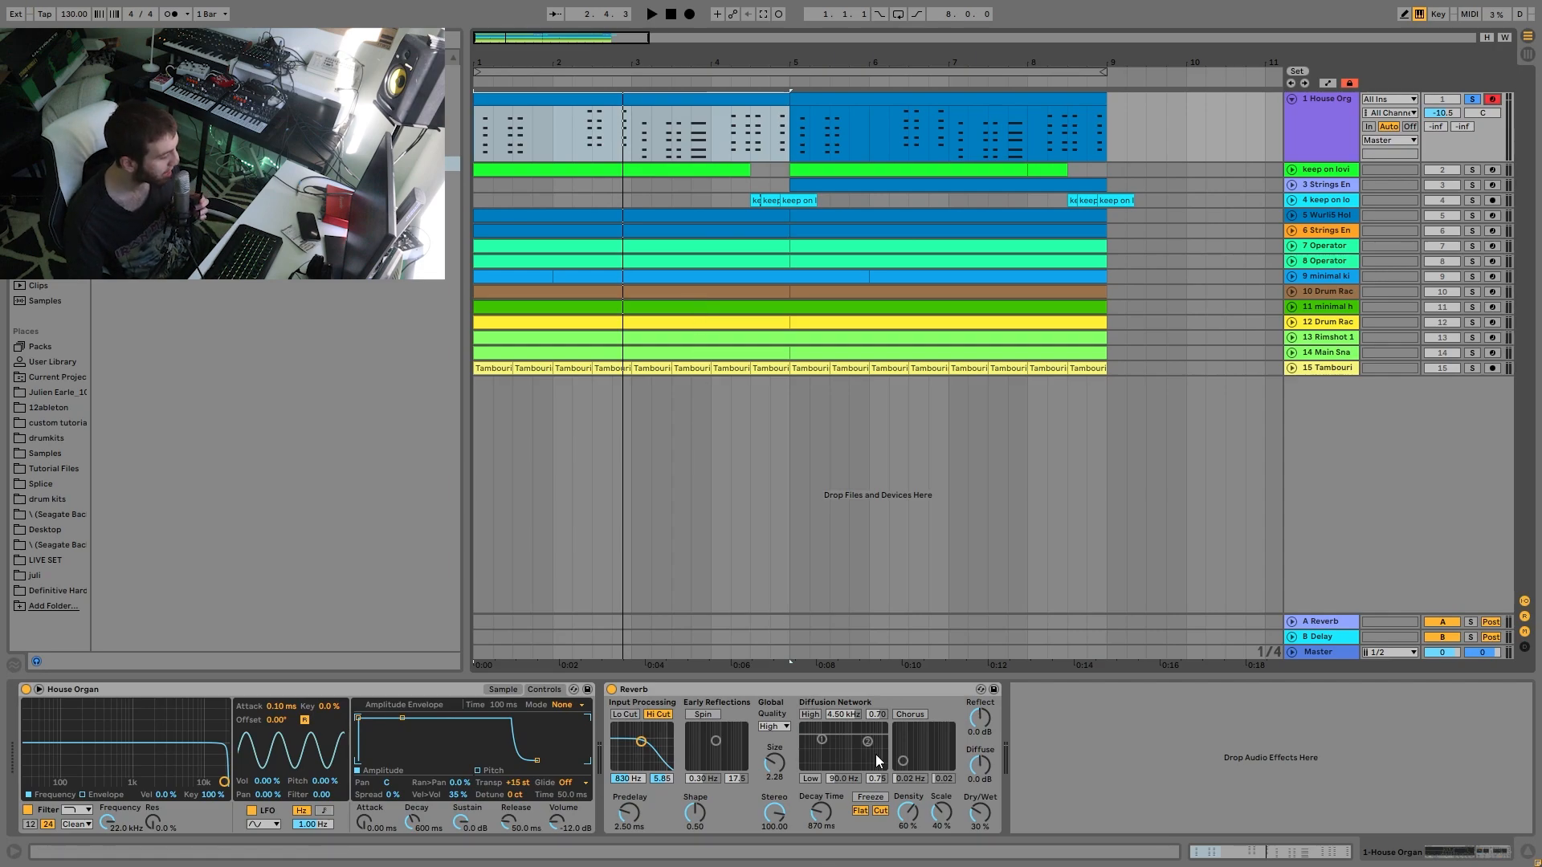
Step: Move the chopped "keep on lovin me" audio track above the Strings track while the organ plays
key(space)
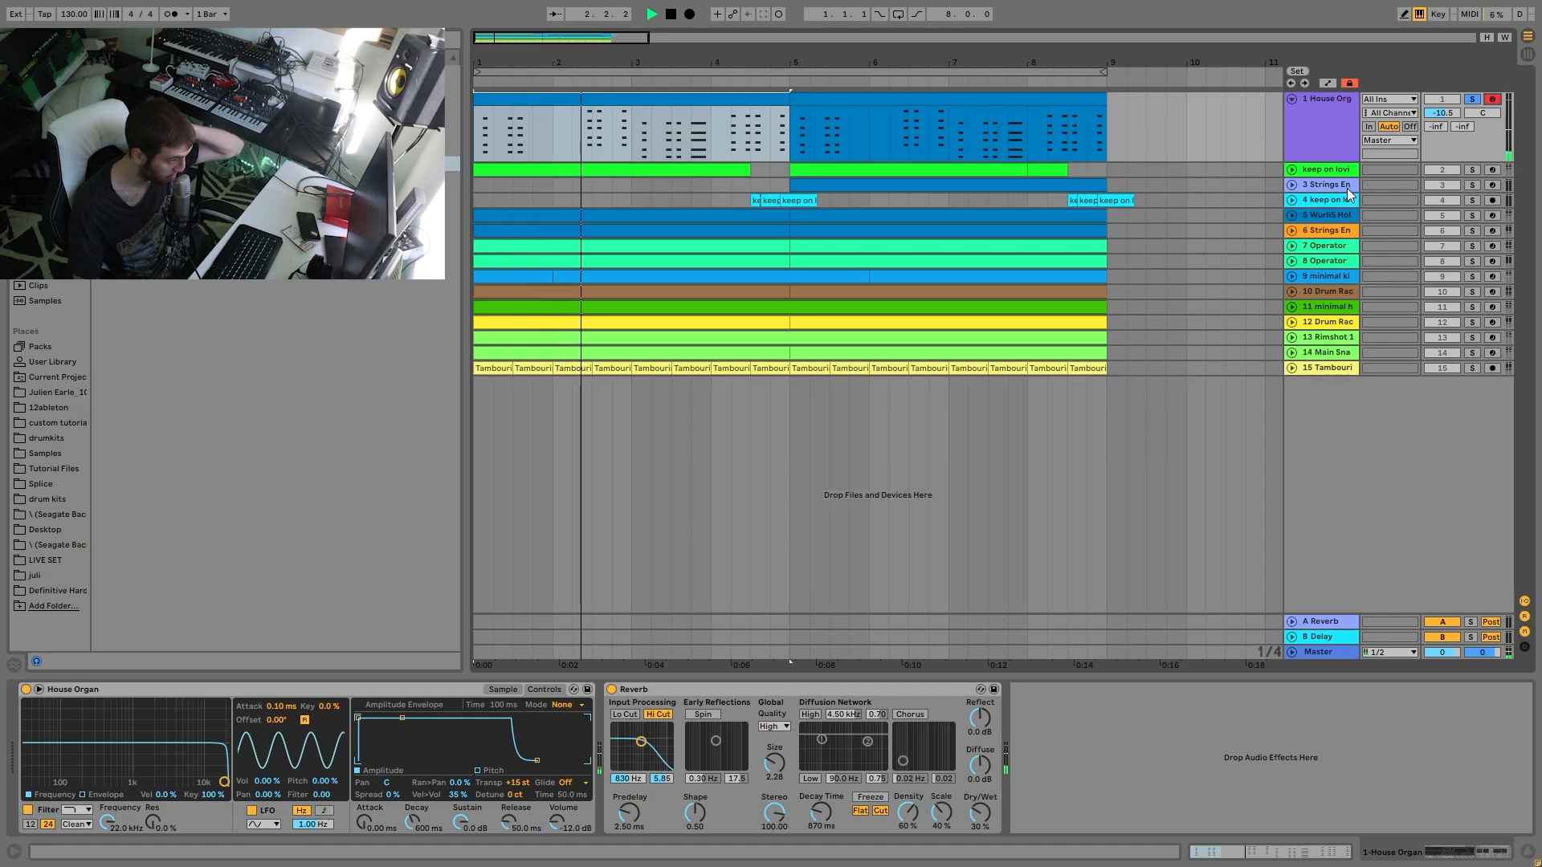
click(1307, 201)
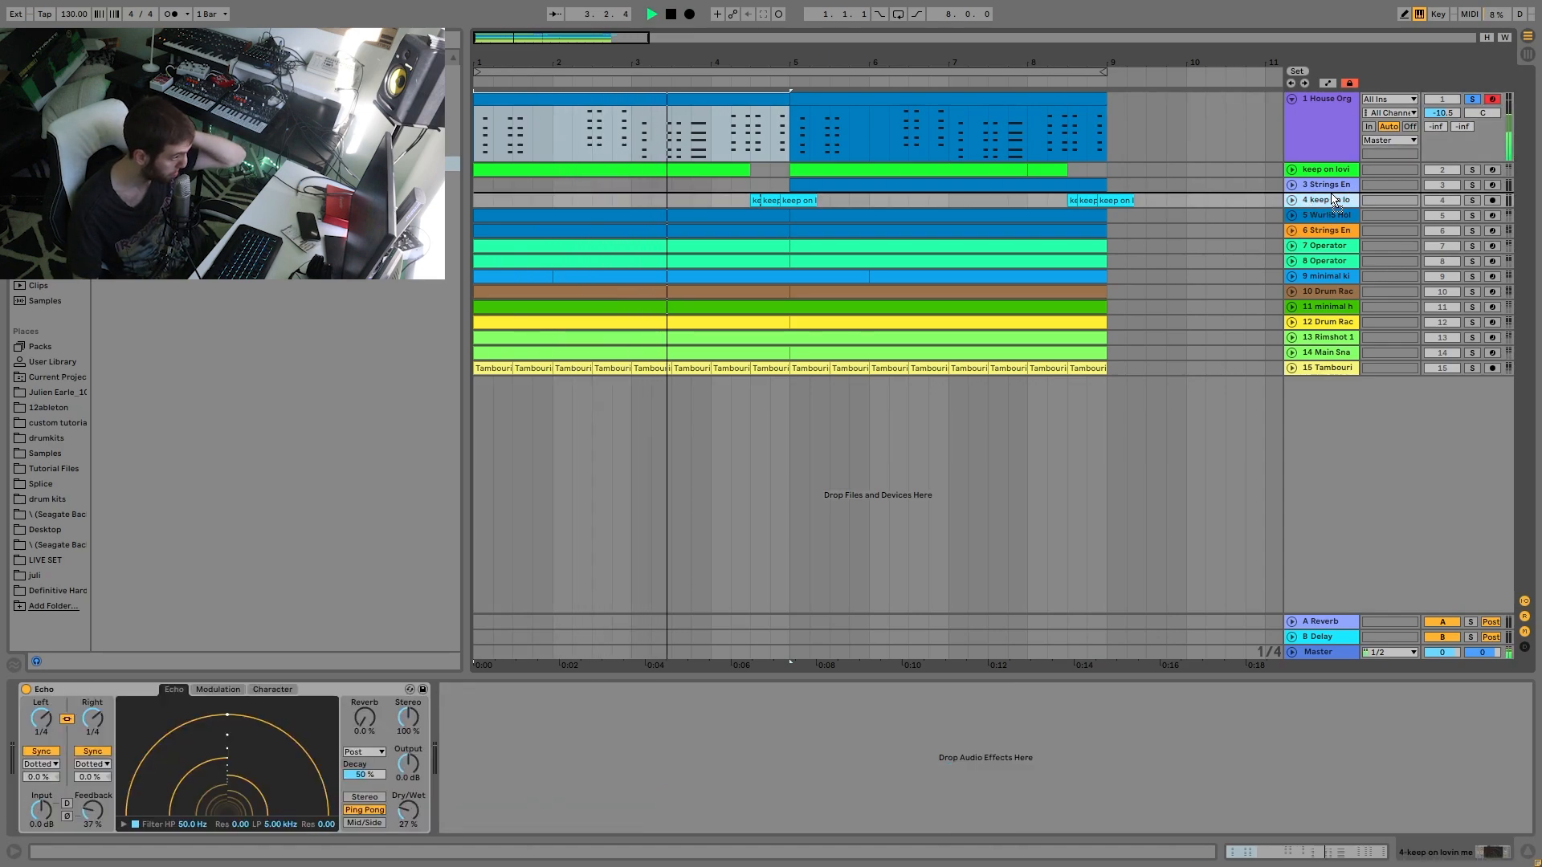
drag(1338, 185, 1338, 182)
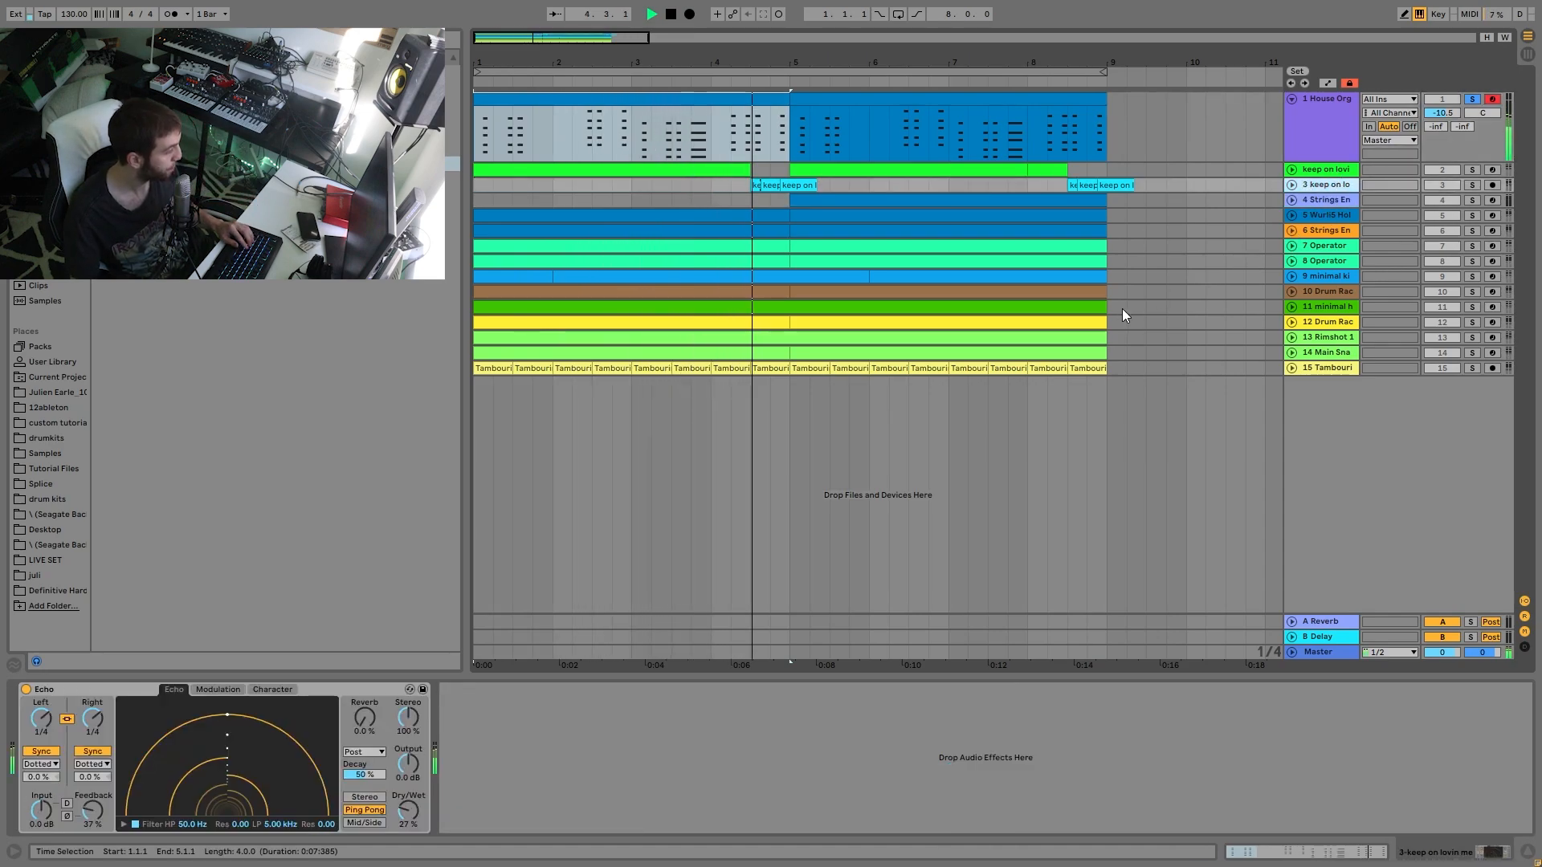
key(space)
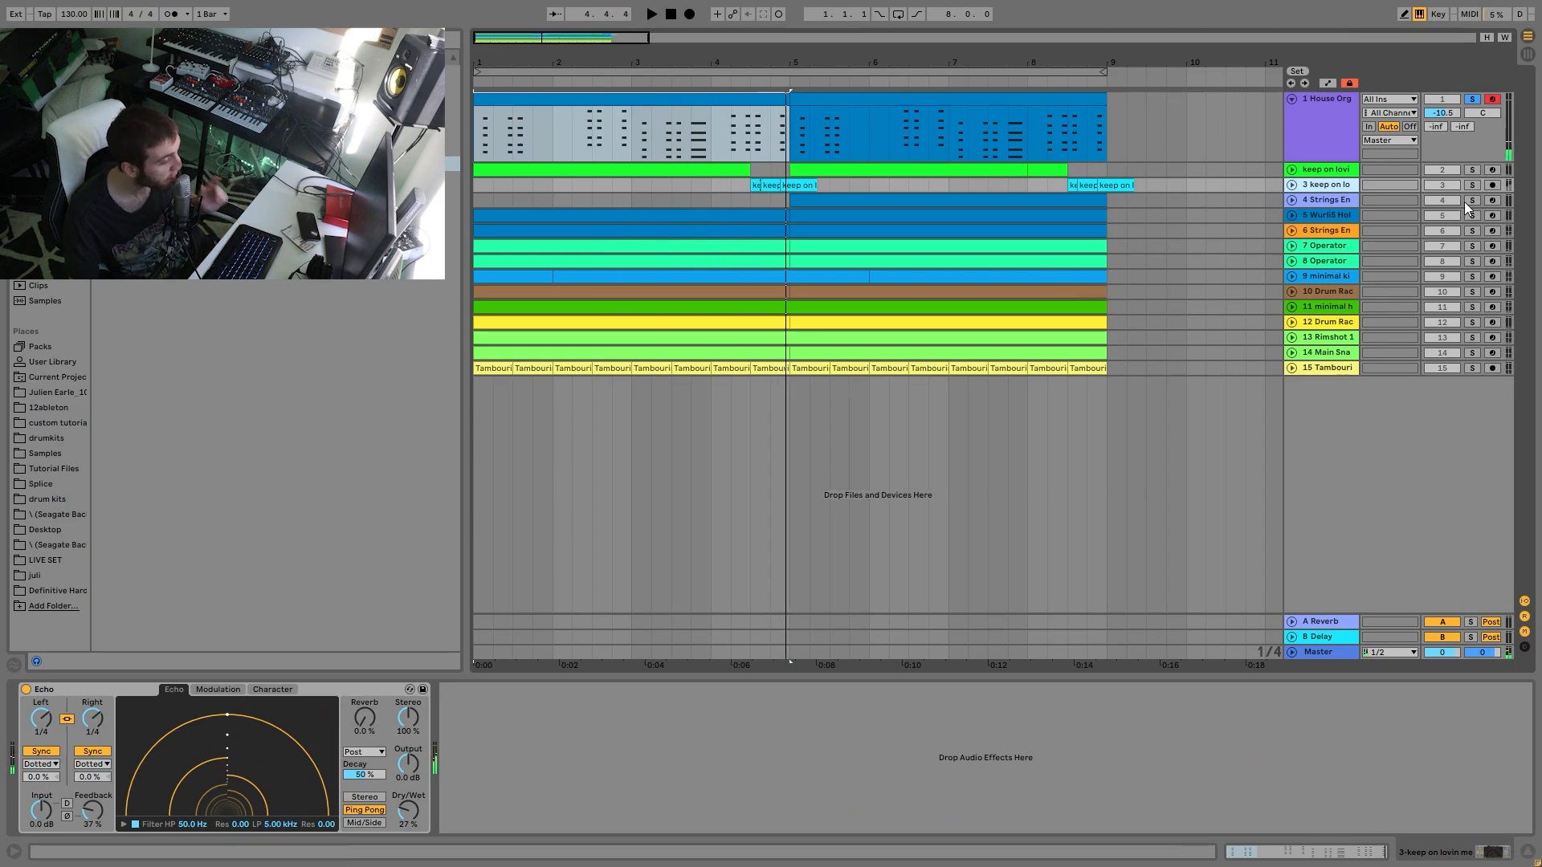
Step: Solo the two "keep on lovin me" vocal tracks and play the arrangement from 4.3.1
click(1471, 170)
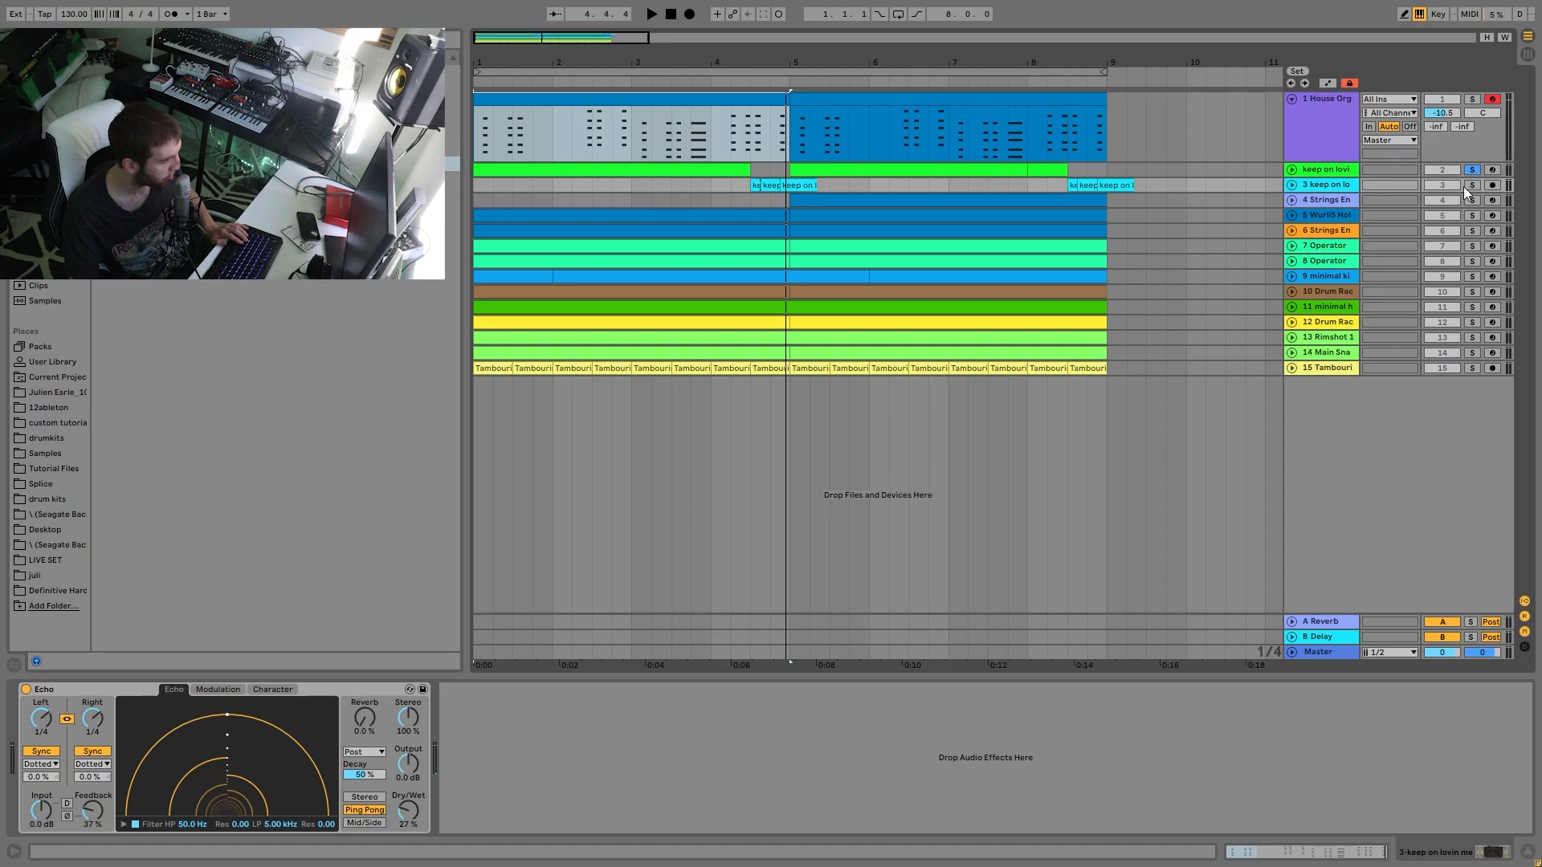
click(748, 189)
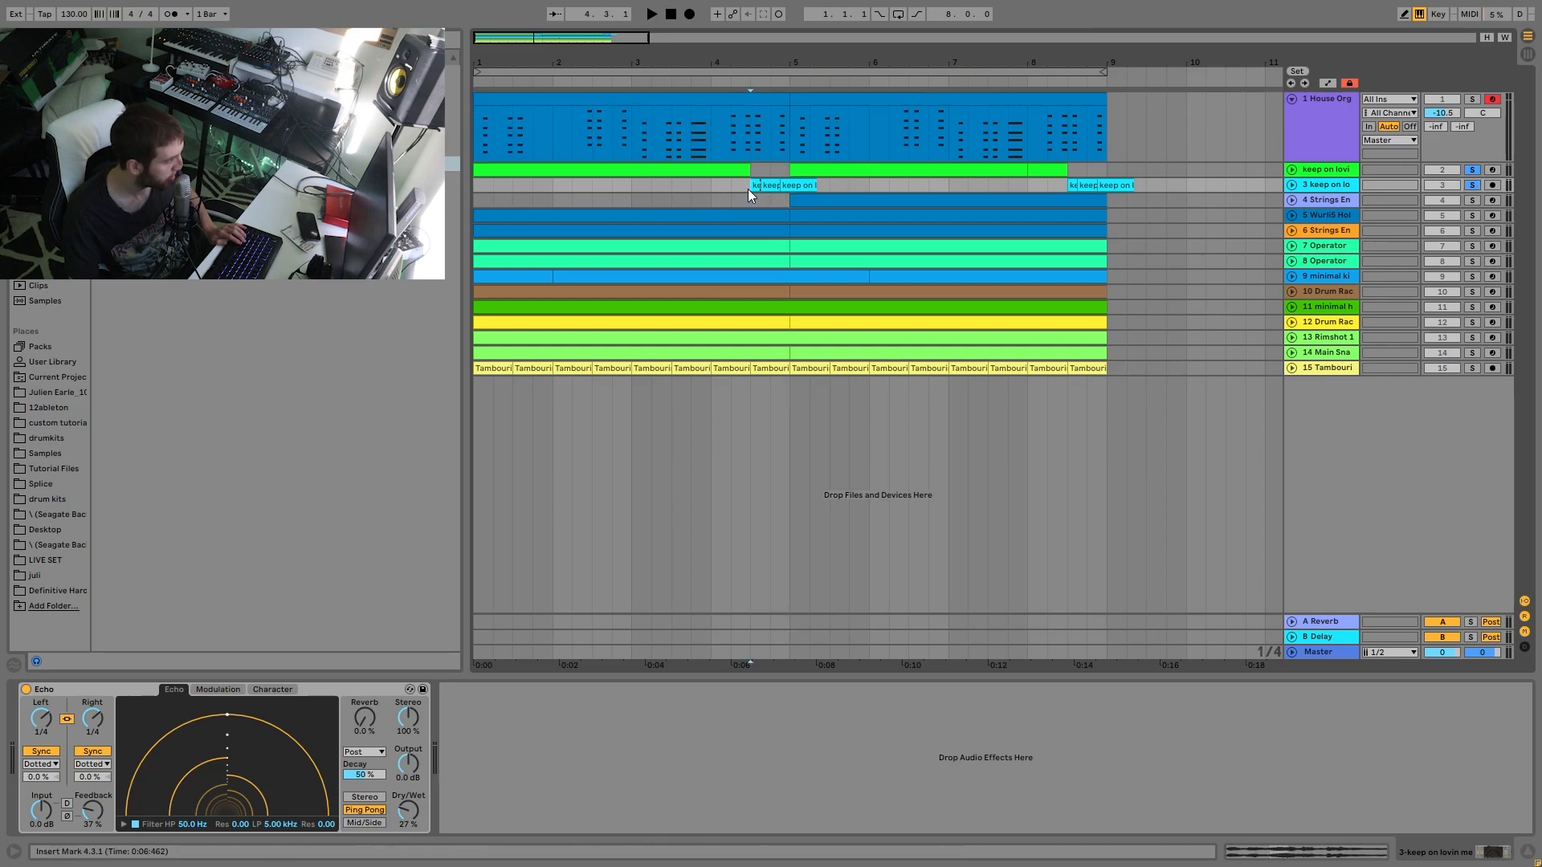
key(space)
Step: Reveal the source sample of the first vocal chop clip at 4.3.1 in the file browser
click(754, 187)
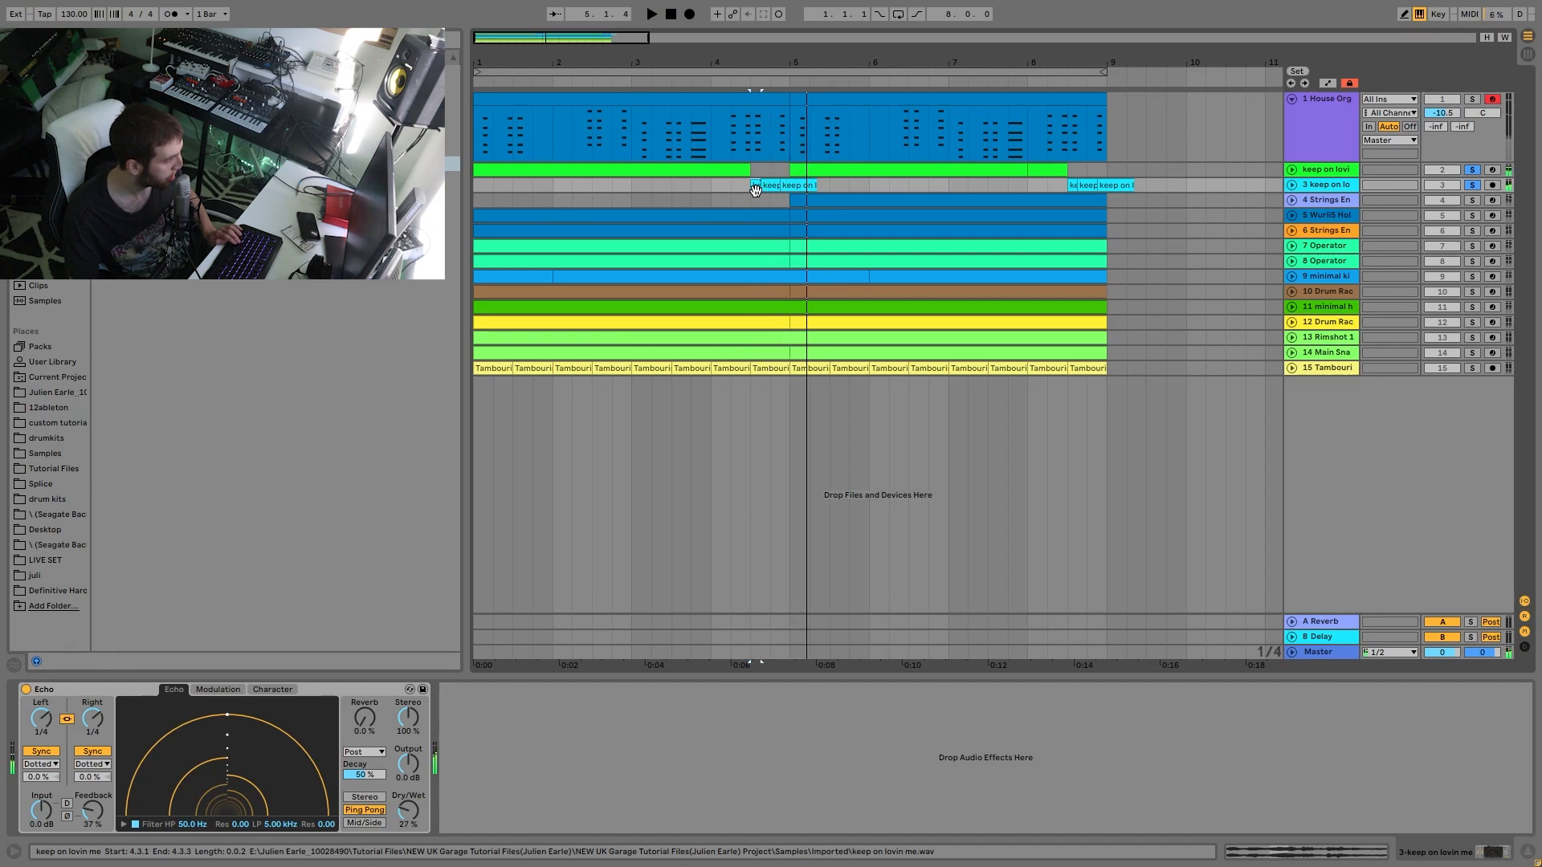
right_click(755, 189)
click(799, 346)
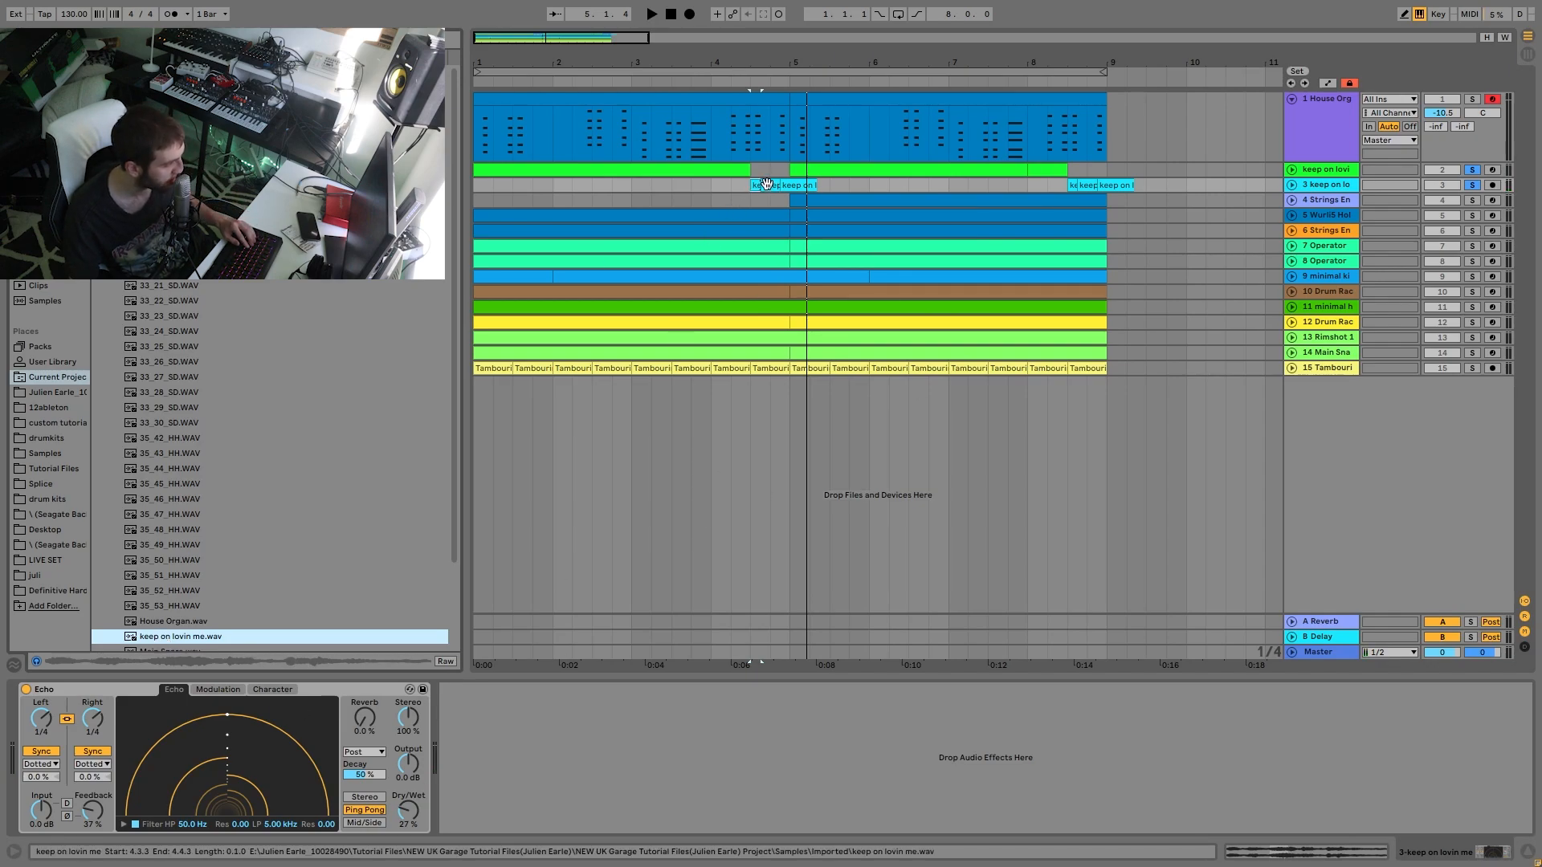
Step: Audition the second vocal chop, viewing its sample waveform and the Echo effect on its track
key(space)
key(space)
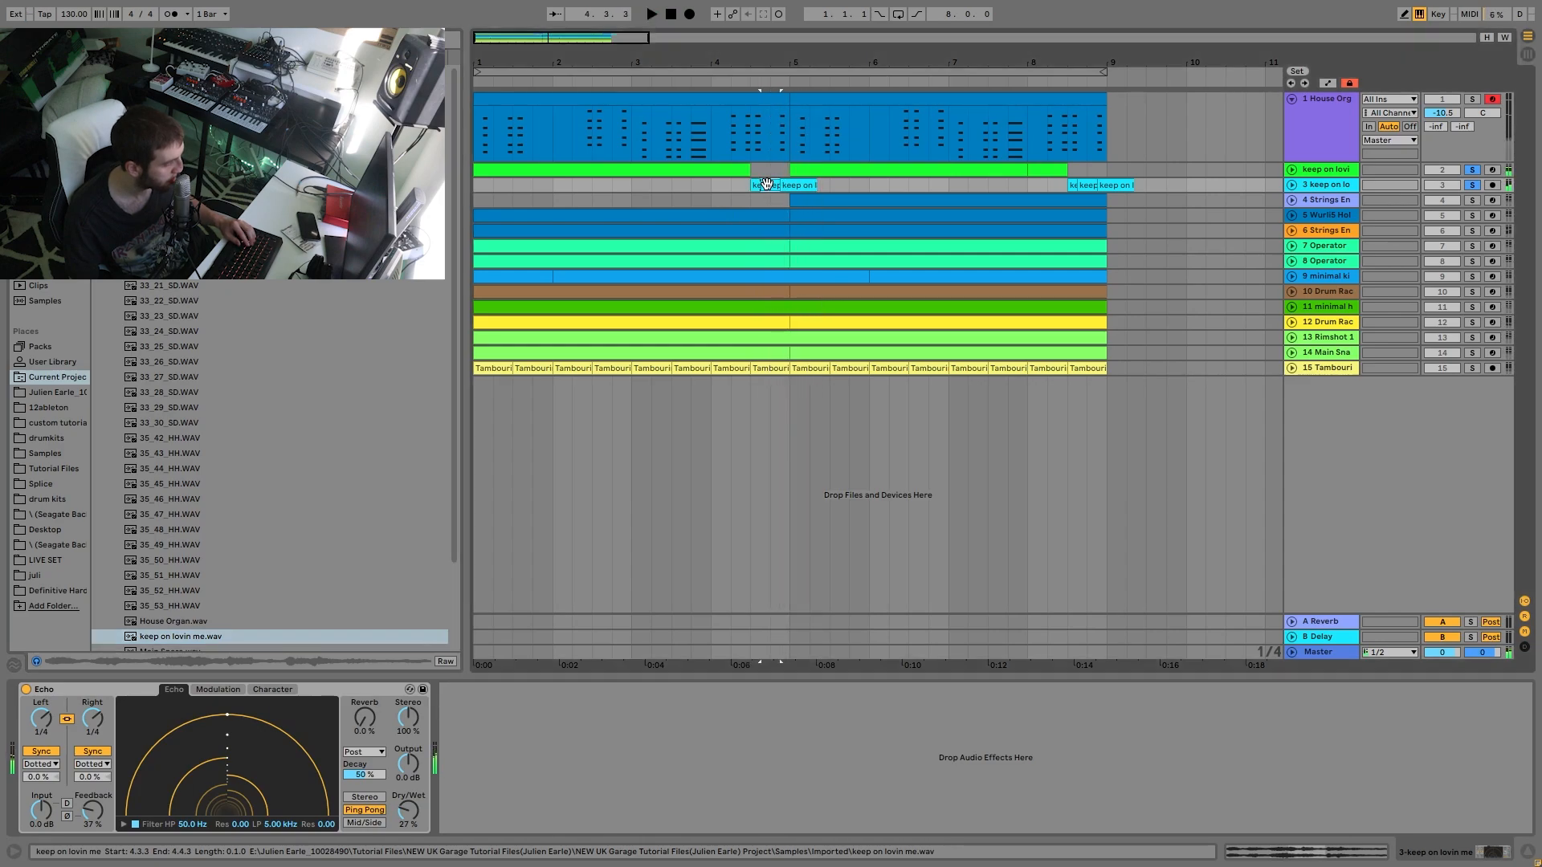
double_click(767, 184)
key(space)
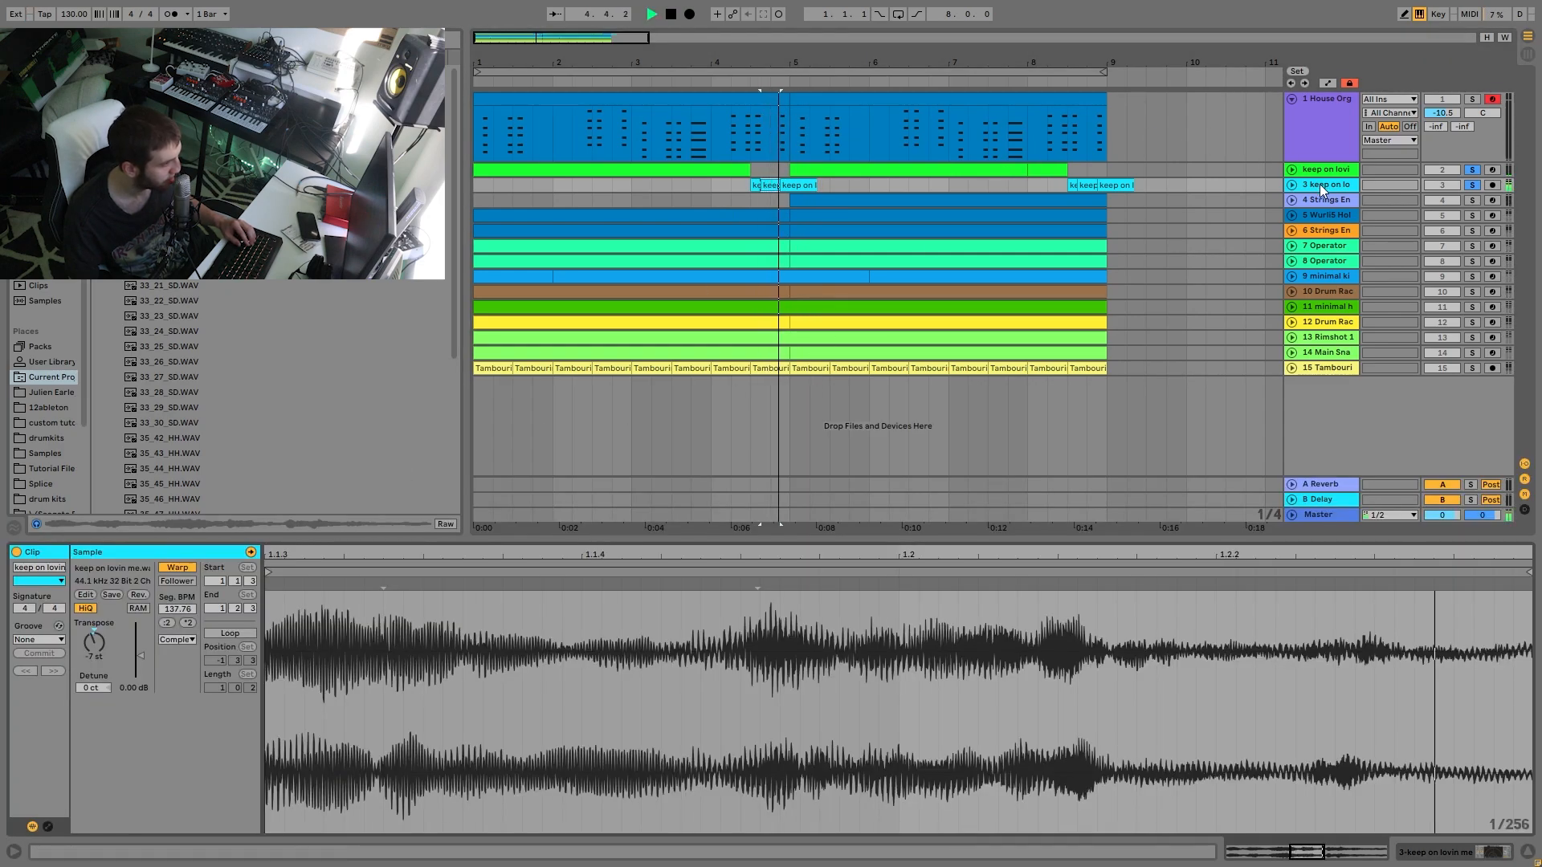
click(1319, 184)
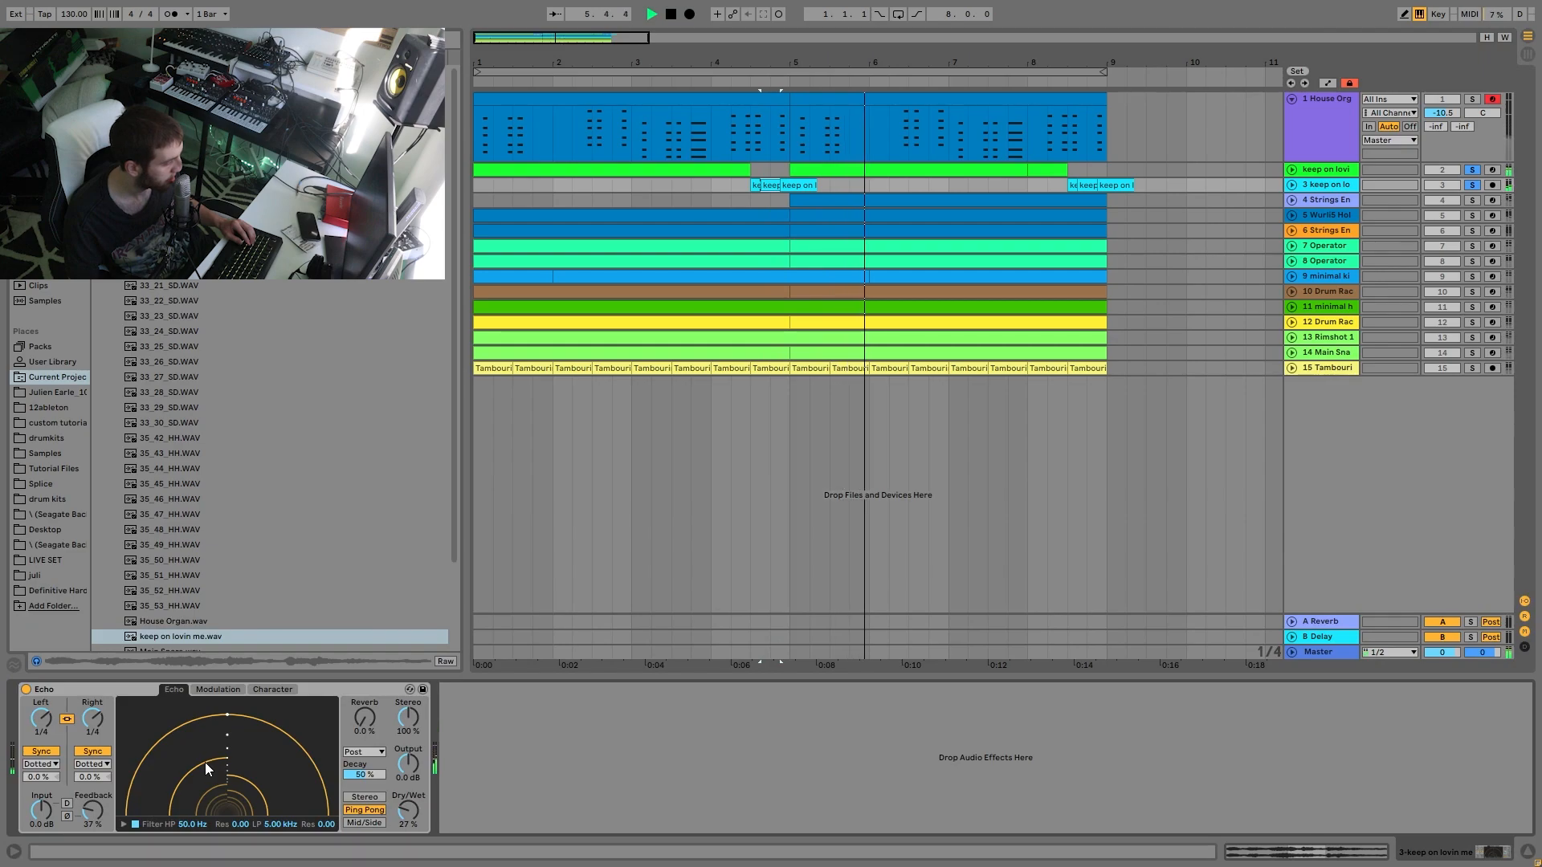
key(space)
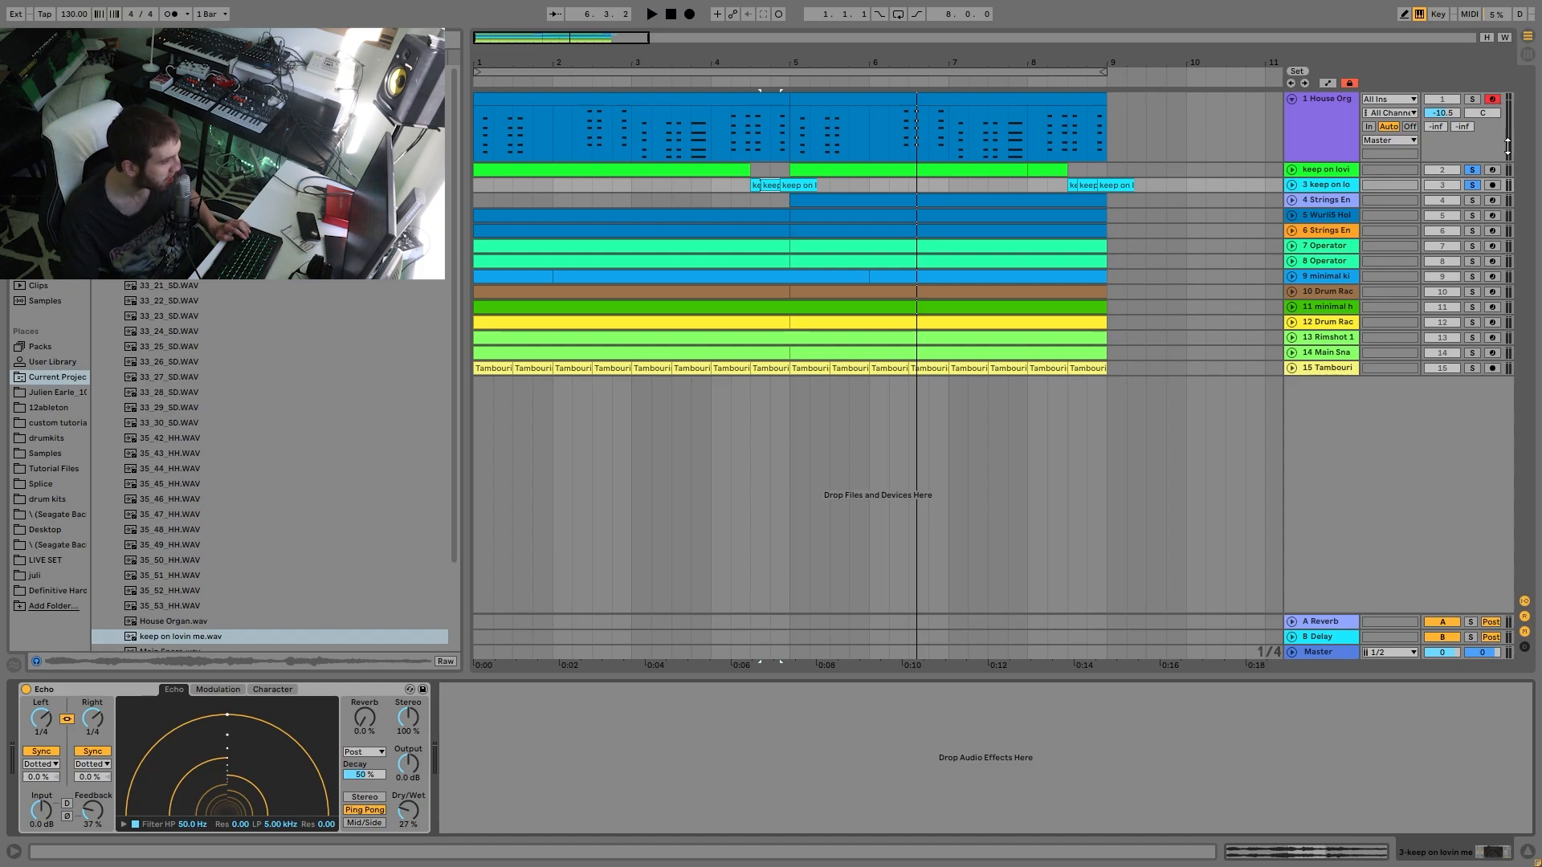
Step: Unsolo the vocal chop audio track and show the sliced "keep on lovin me" instrument track's device chain
click(1473, 185)
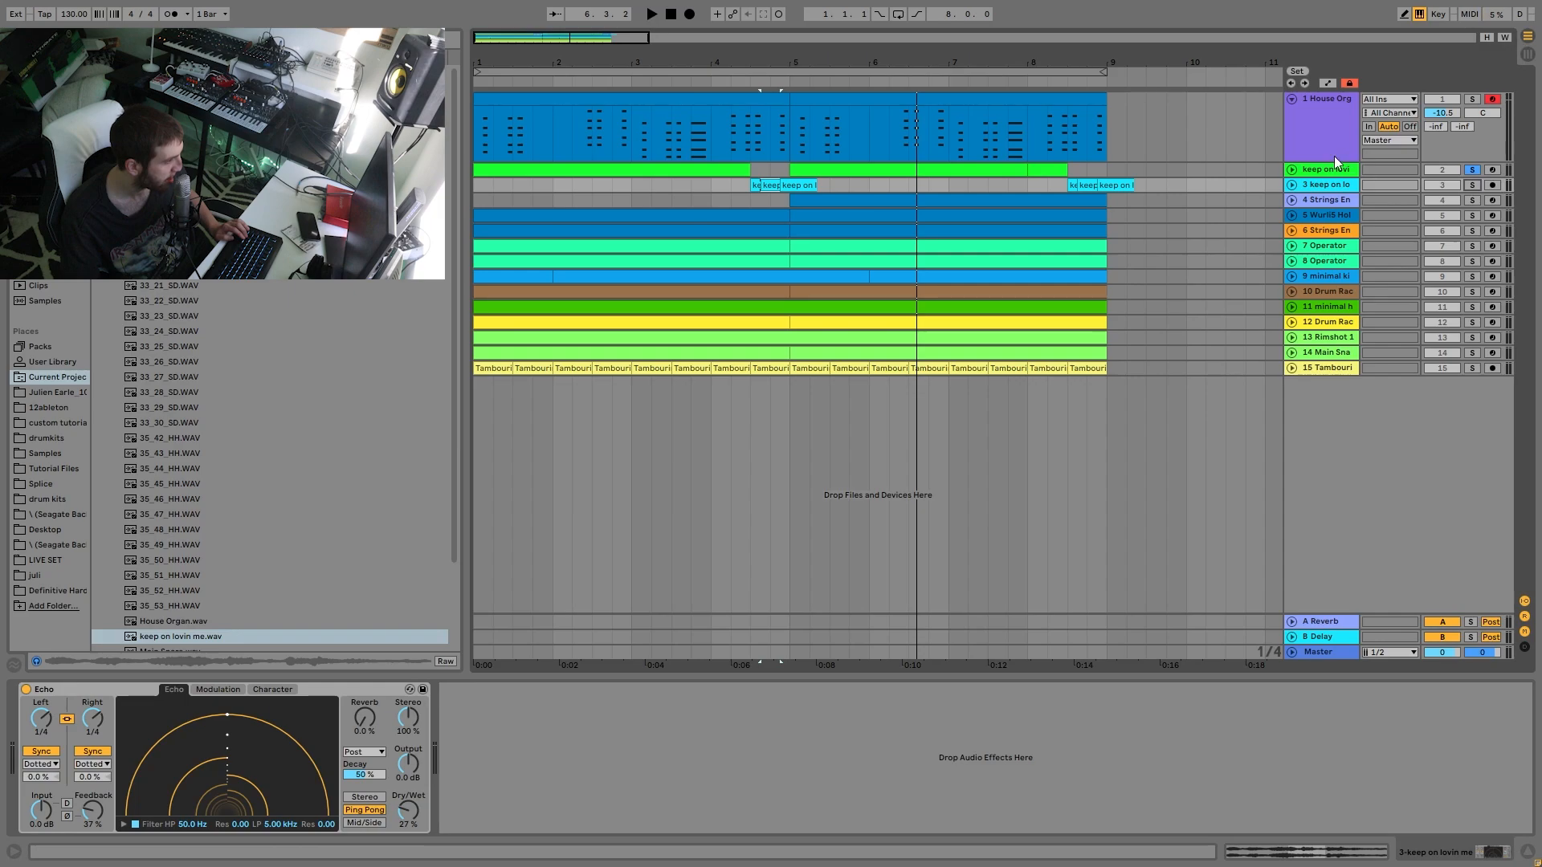
click(1335, 169)
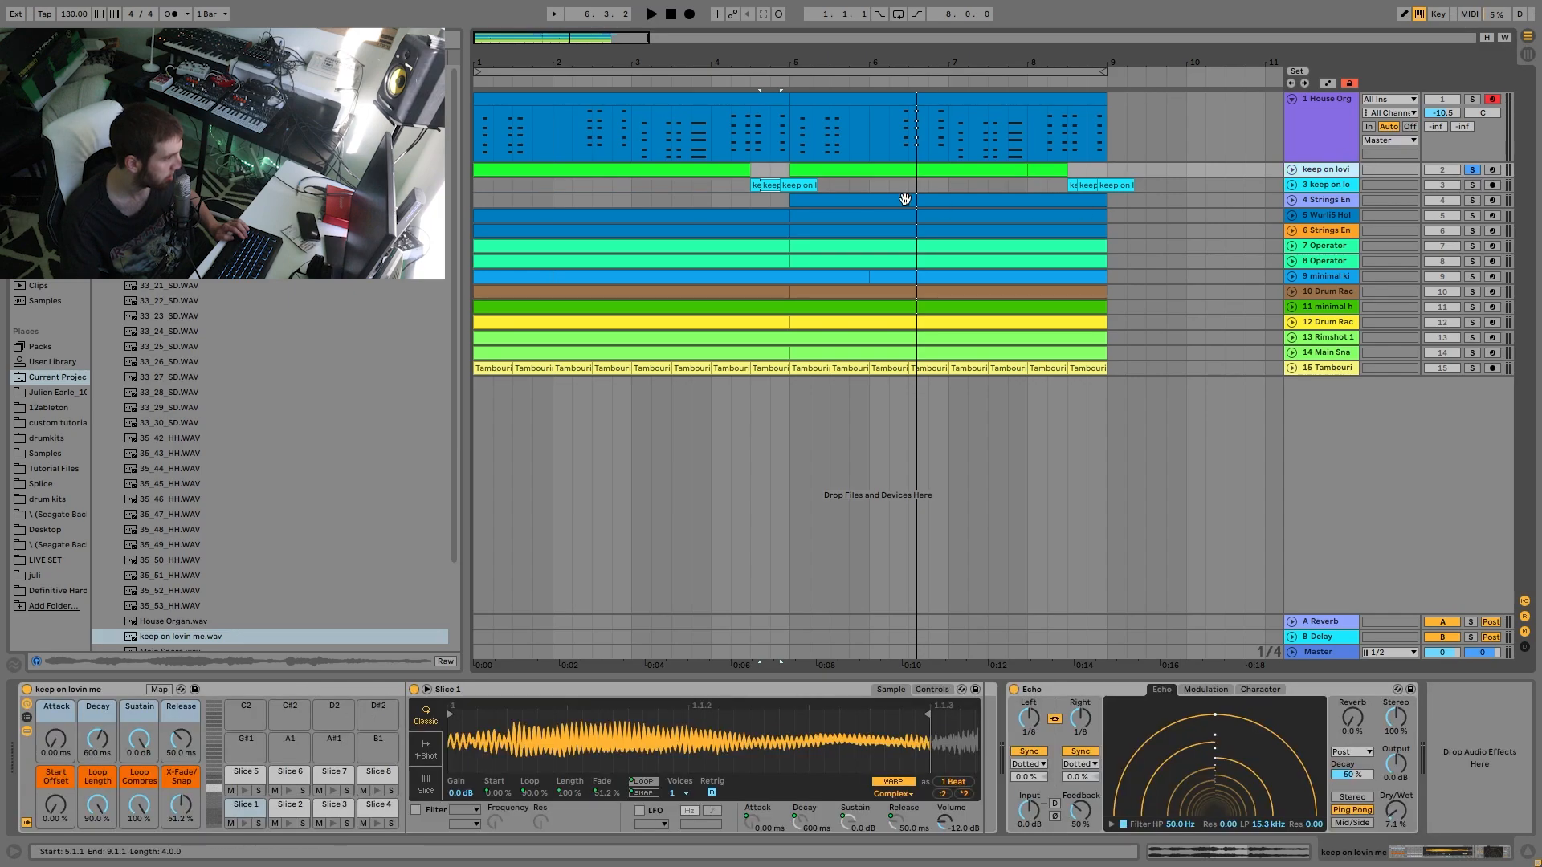
click(723, 165)
Step: View the Slice to New MIDI Track options for keep on lovin me.wav, then dismiss them without slicing
right_click(183, 638)
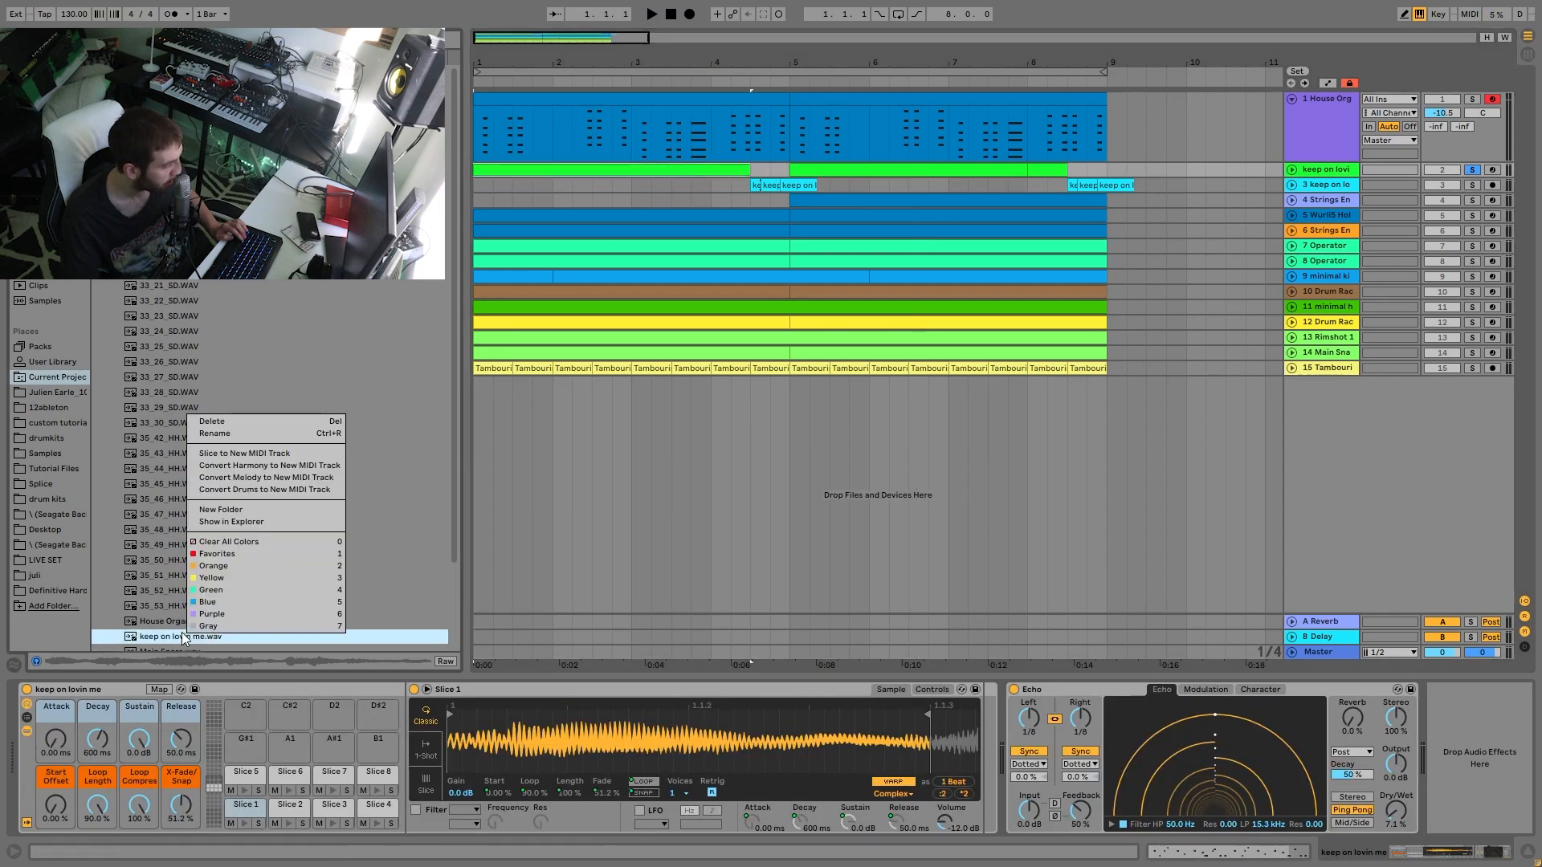
click(244, 453)
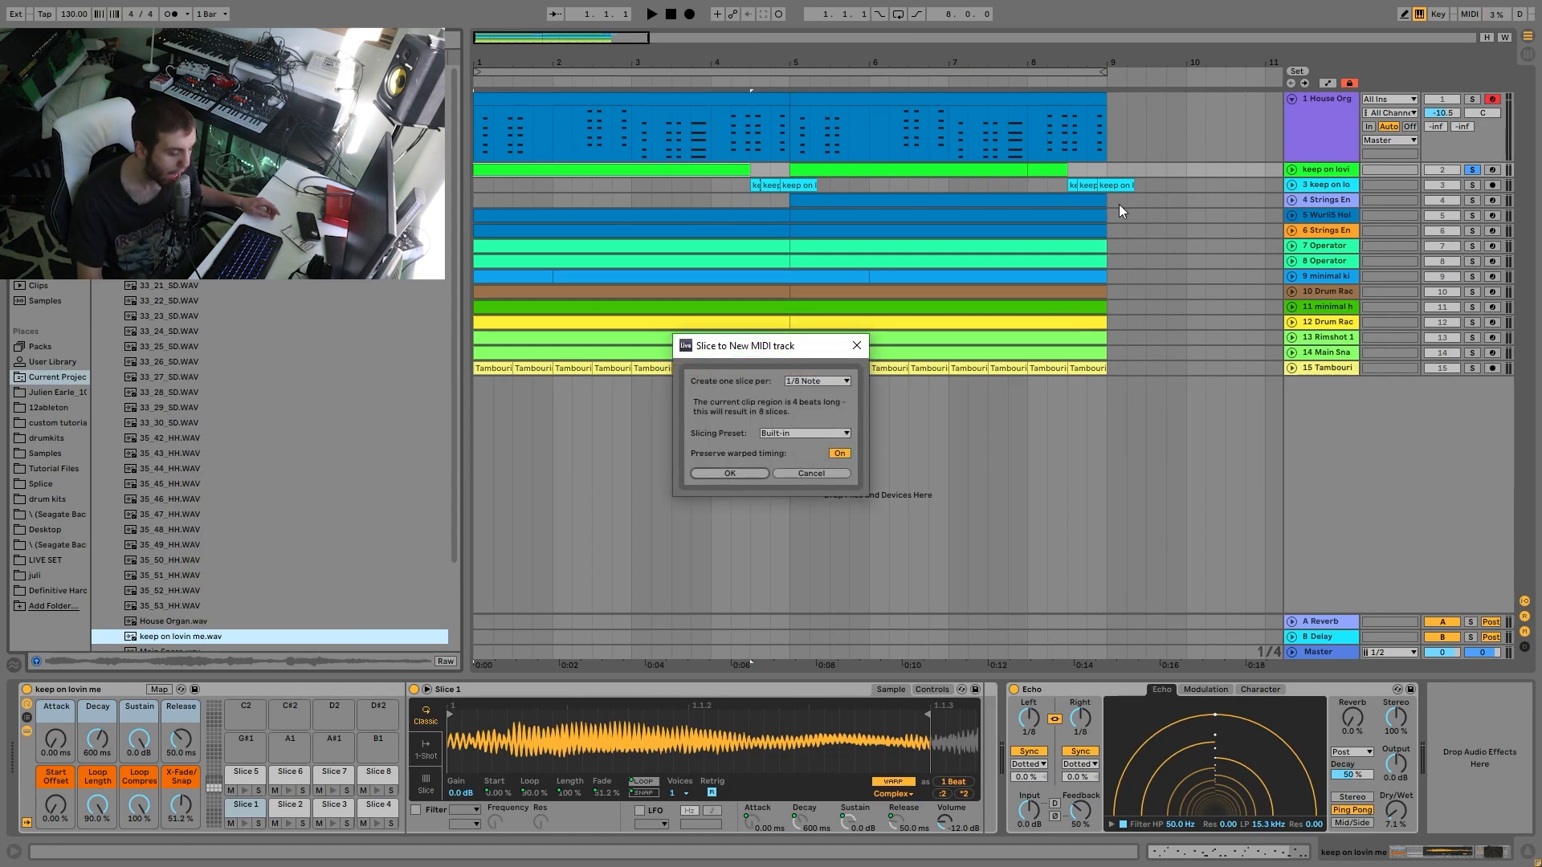
click(829, 475)
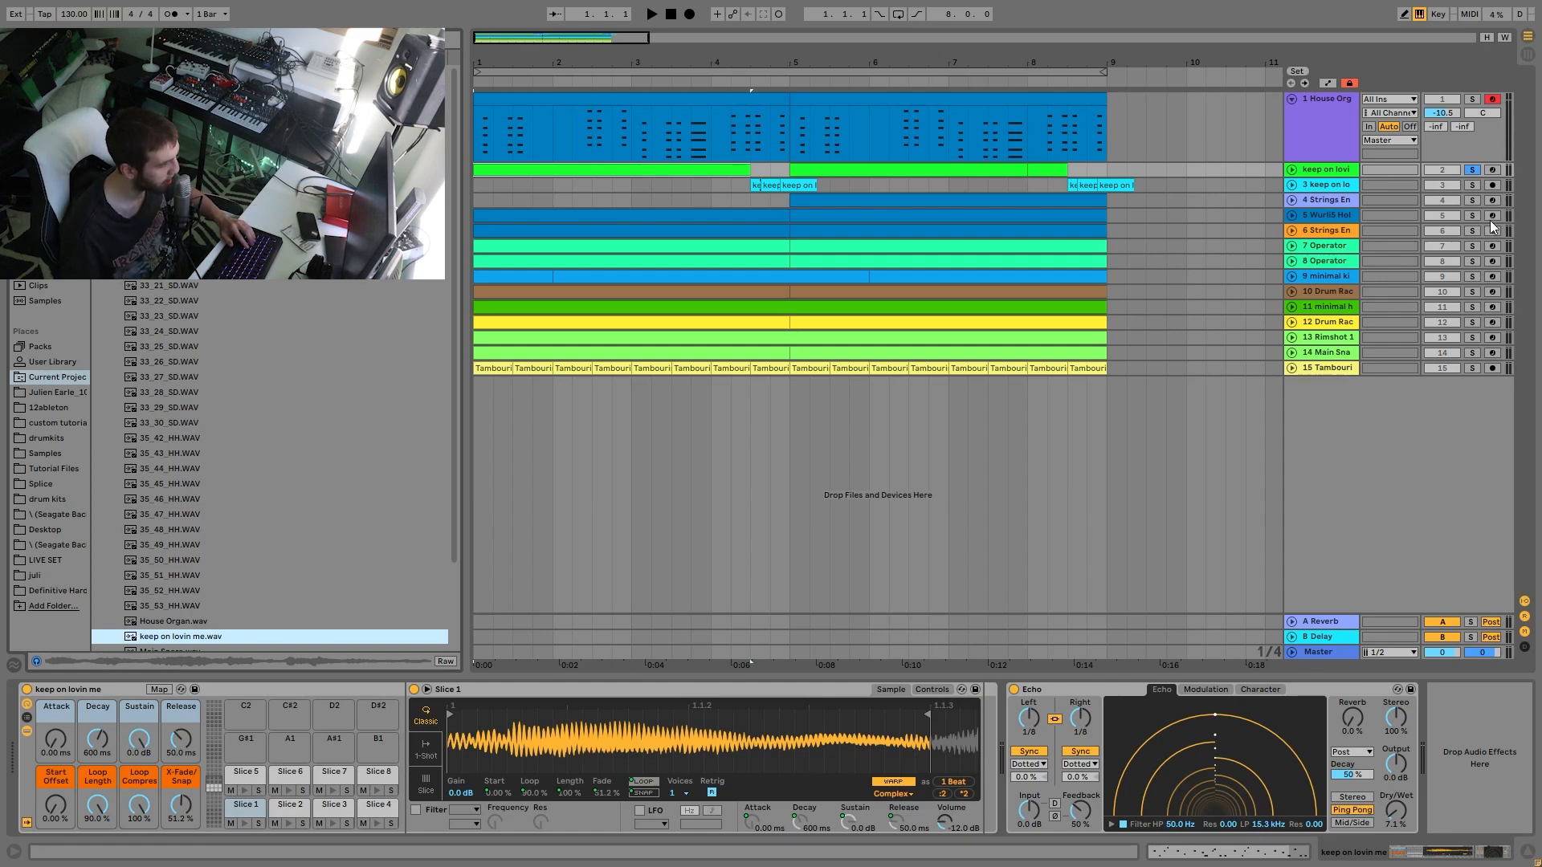
Step: Arm the sliced "keep on lovin me" track and play its vocal slices live from the computer keyboard
click(1492, 171)
key(w)
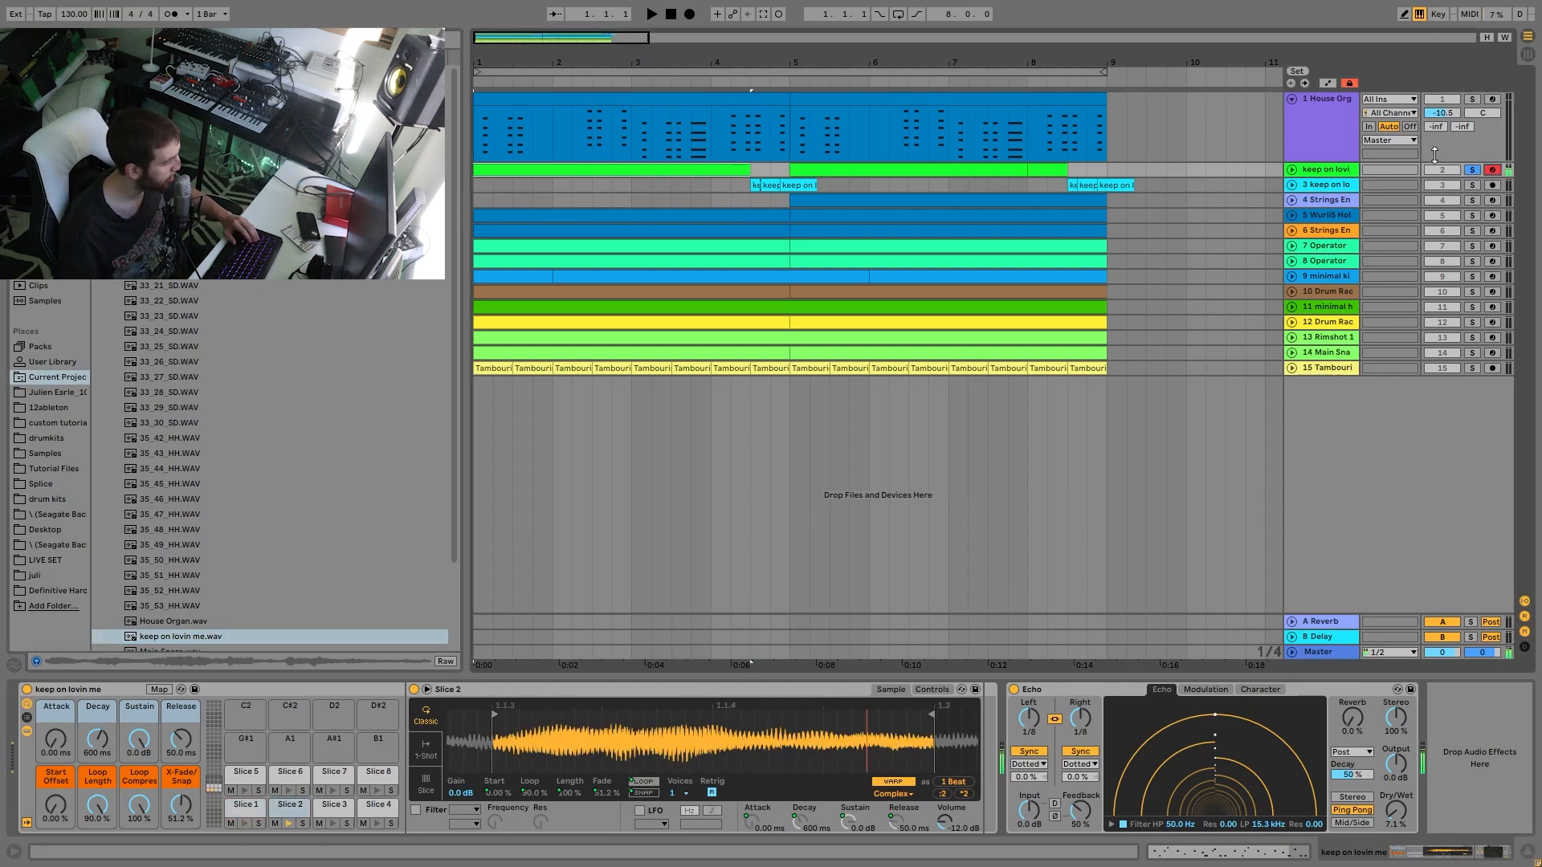
key(s)
key(e)
key(d)
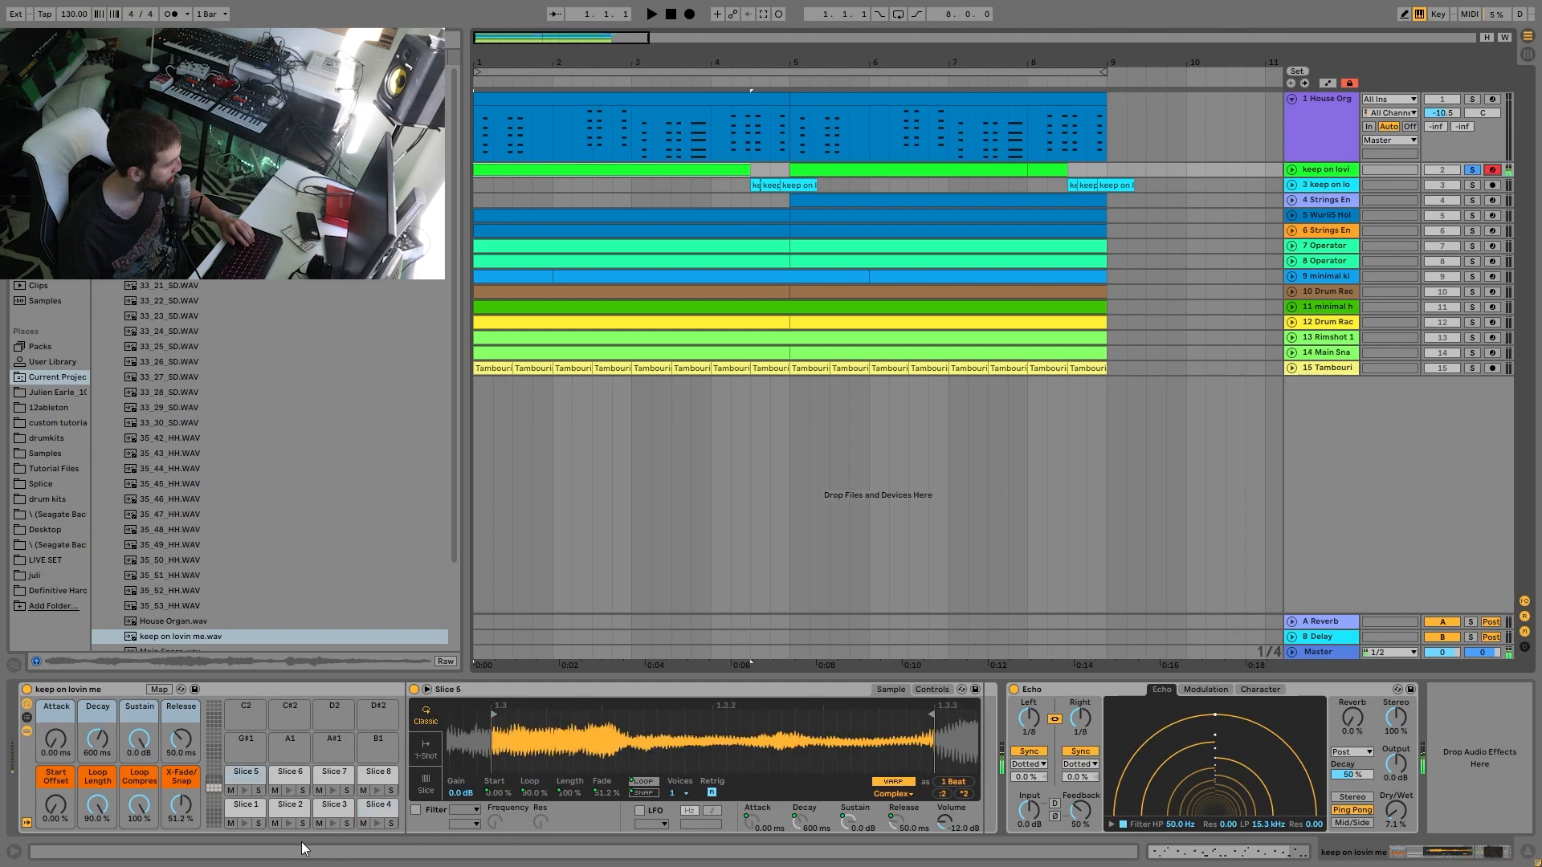
key(e)
key(s)
key(w)
key(a)
key(s)
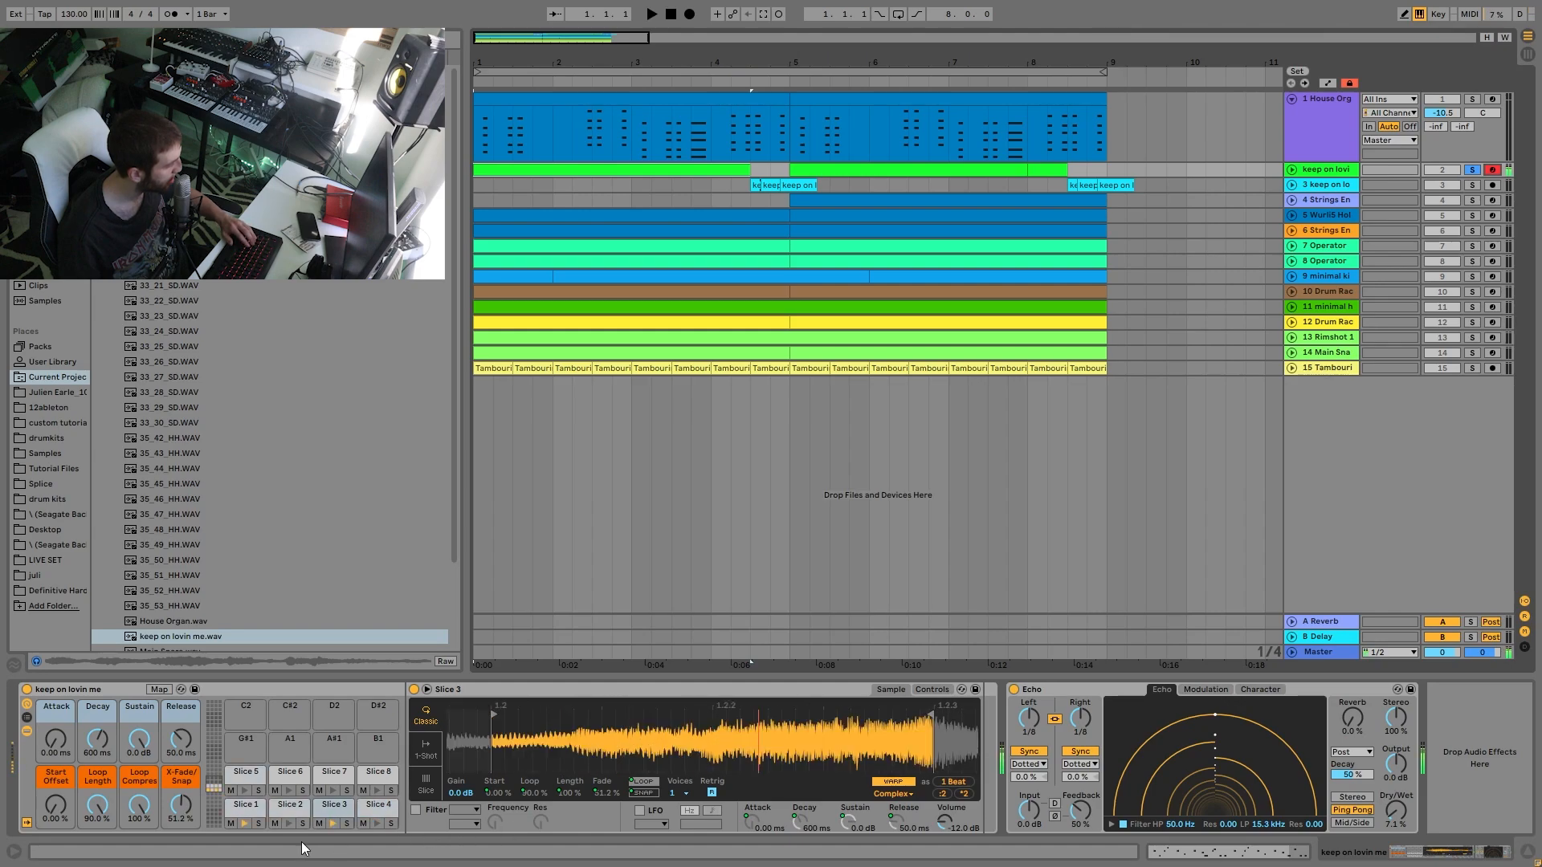
key(e)
key(w)
key(d)
key(f)
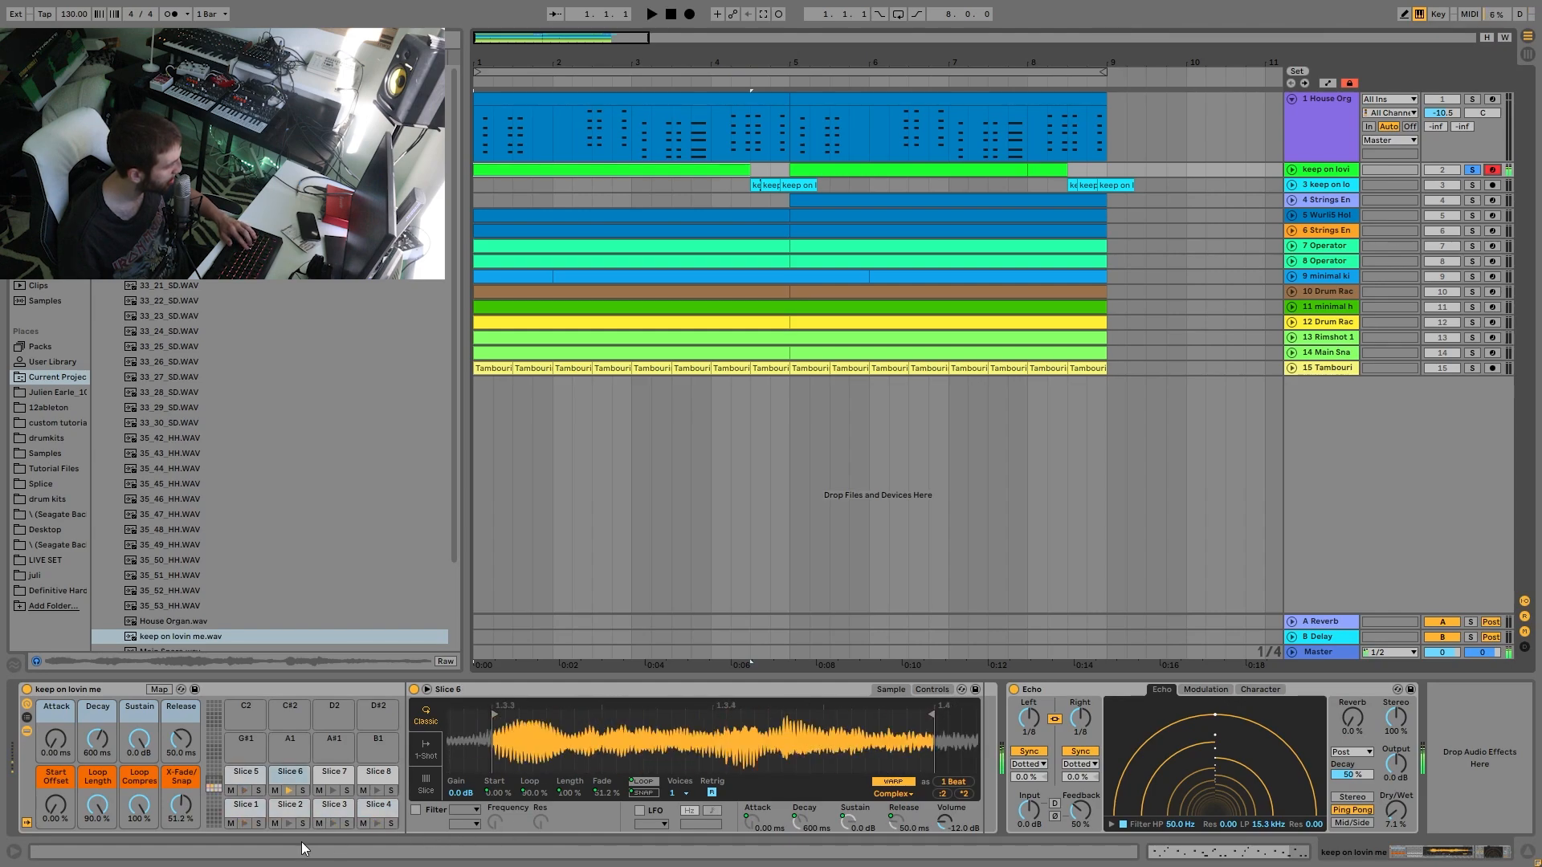
key(g)
key(t)
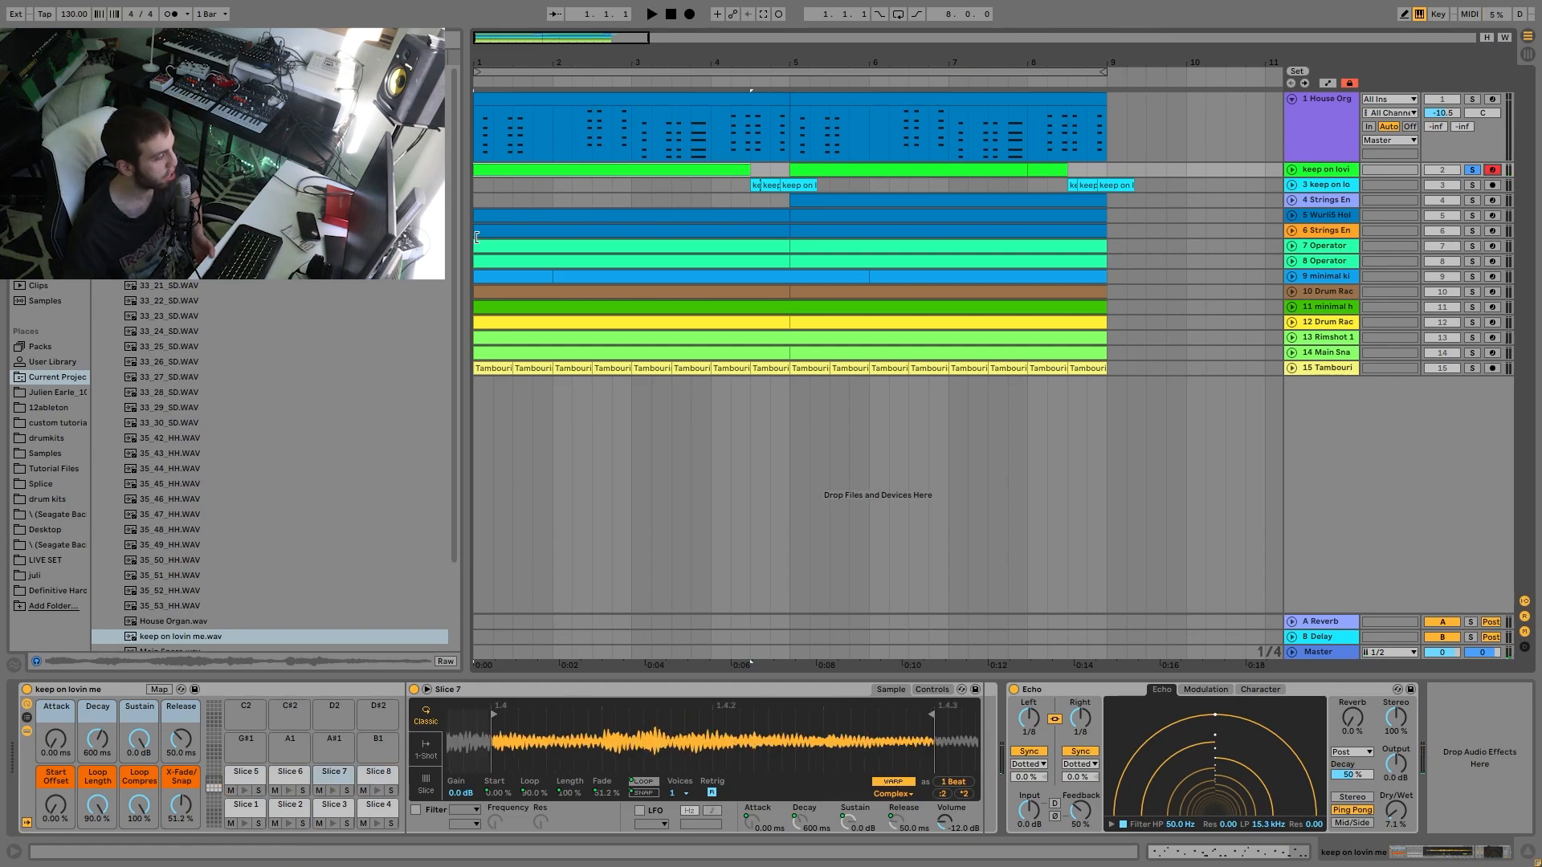
Step: Open the first sliced vocal clip's MIDI notes and play the pattern from the start of the arrangement
double_click(550, 166)
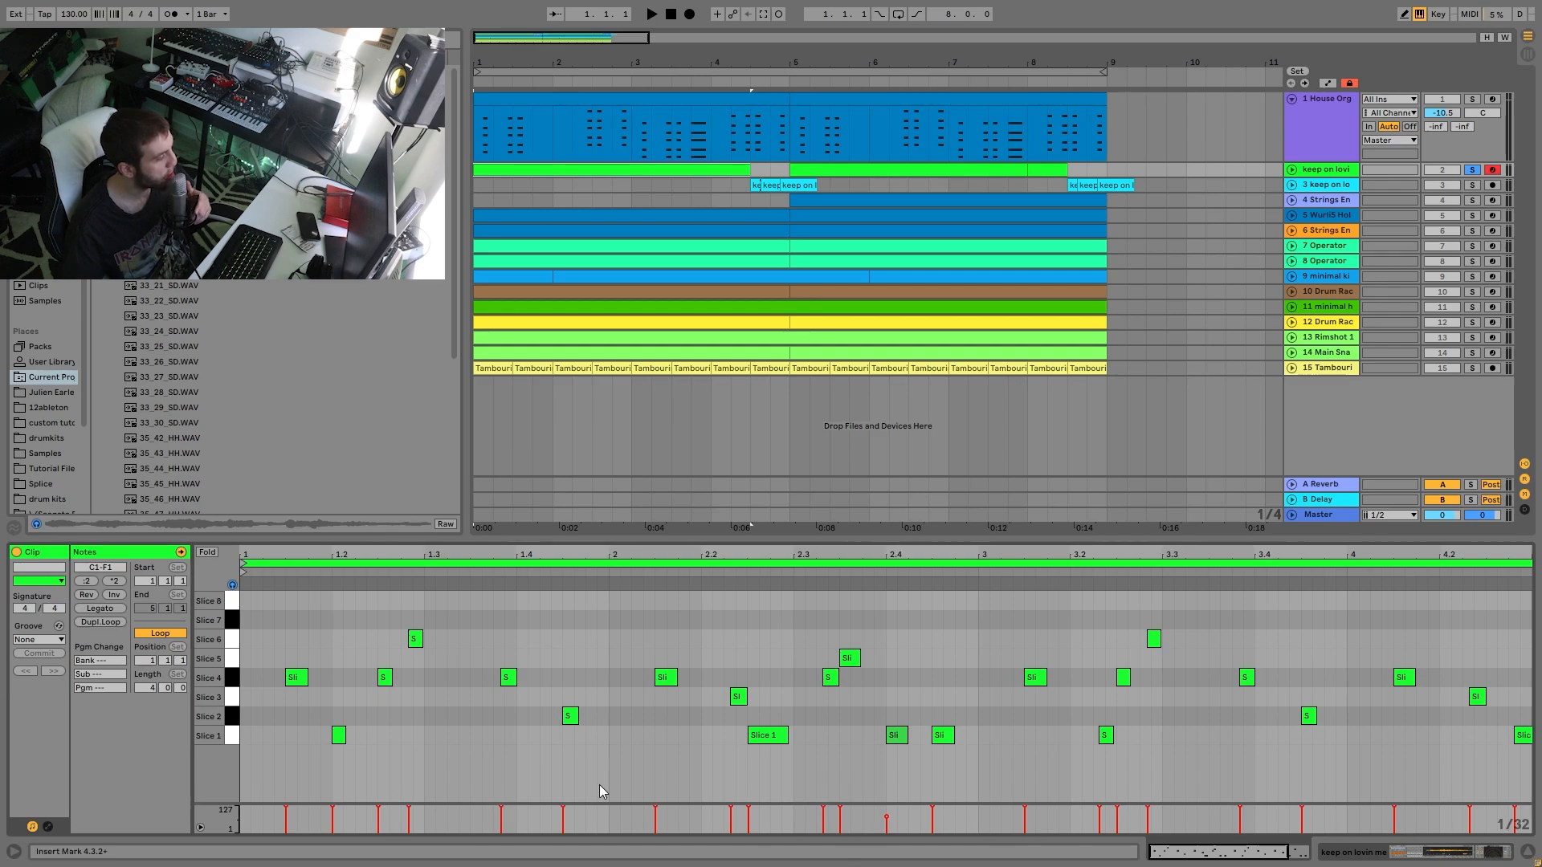
click(273, 667)
key(space)
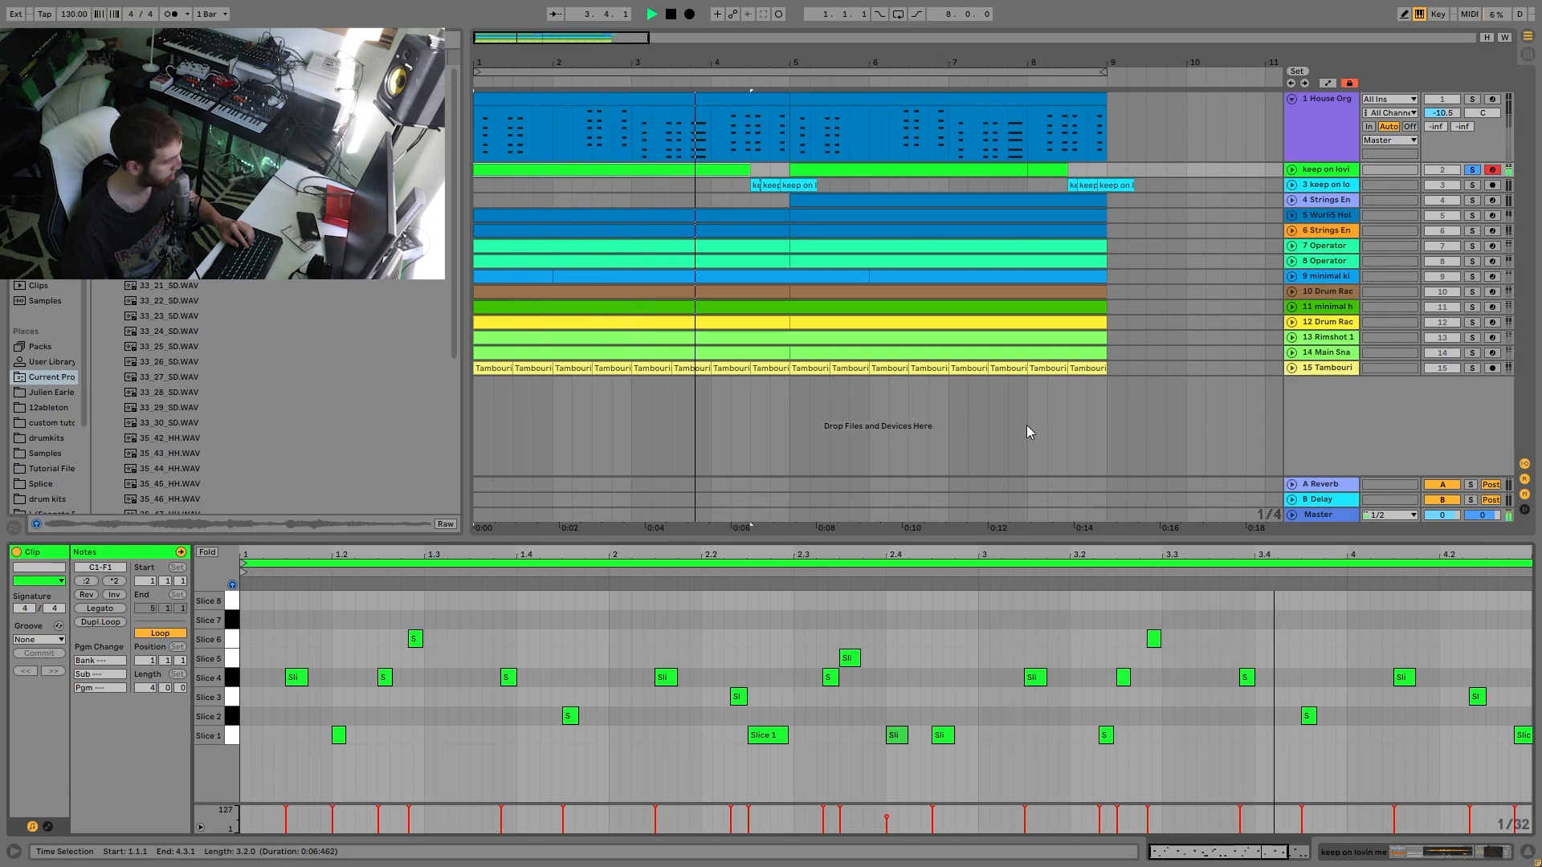
key(space)
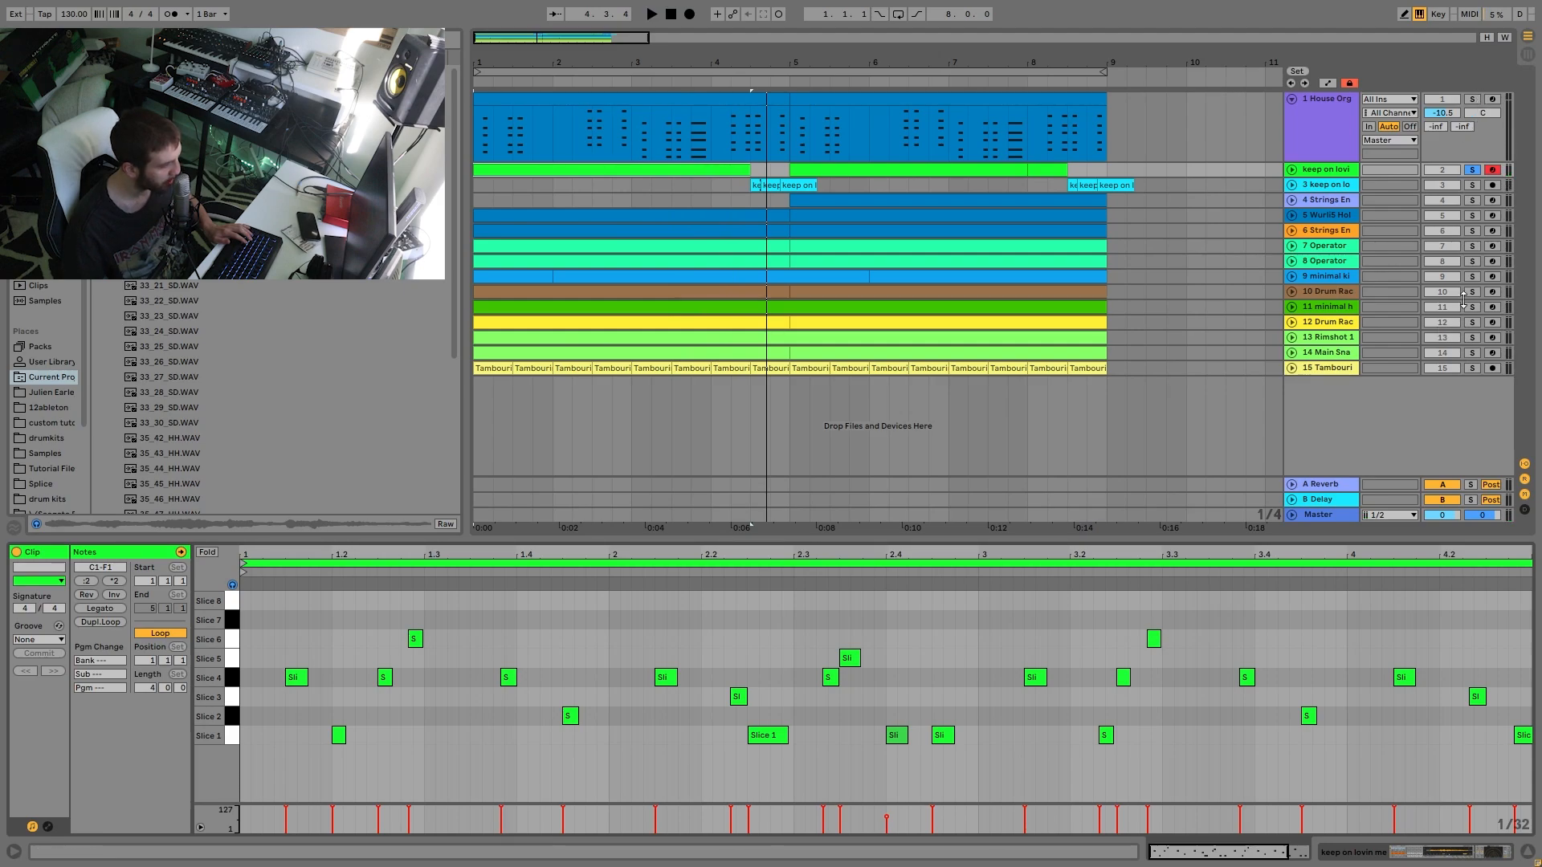
Step: Play the vocal chops with the 7 Operator track and the House Organ track soloed in turn, then unsolo both
click(1472, 245)
key(space)
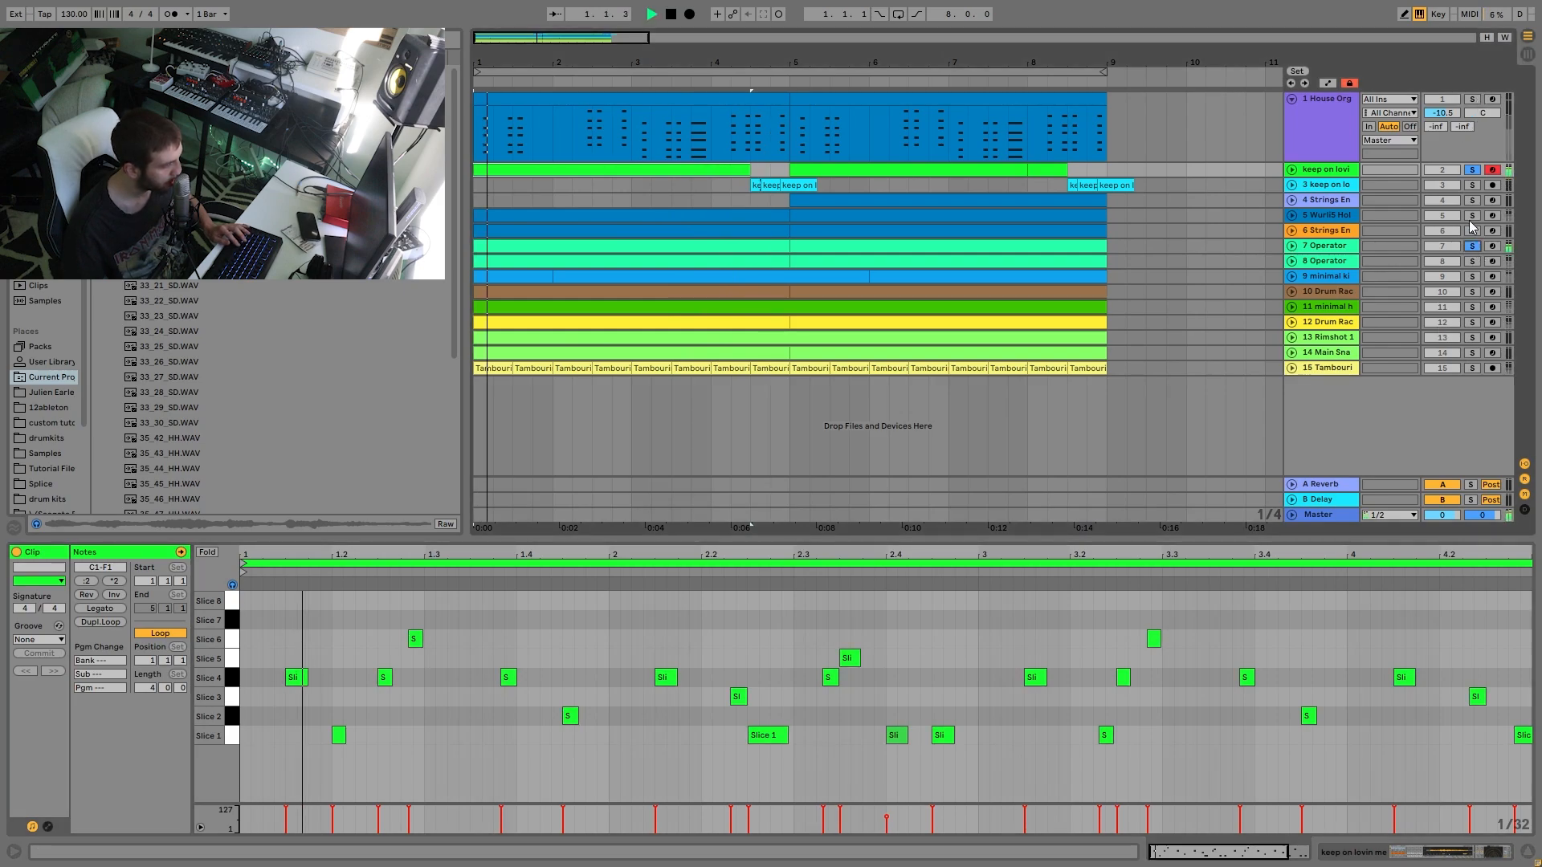
click(1473, 100)
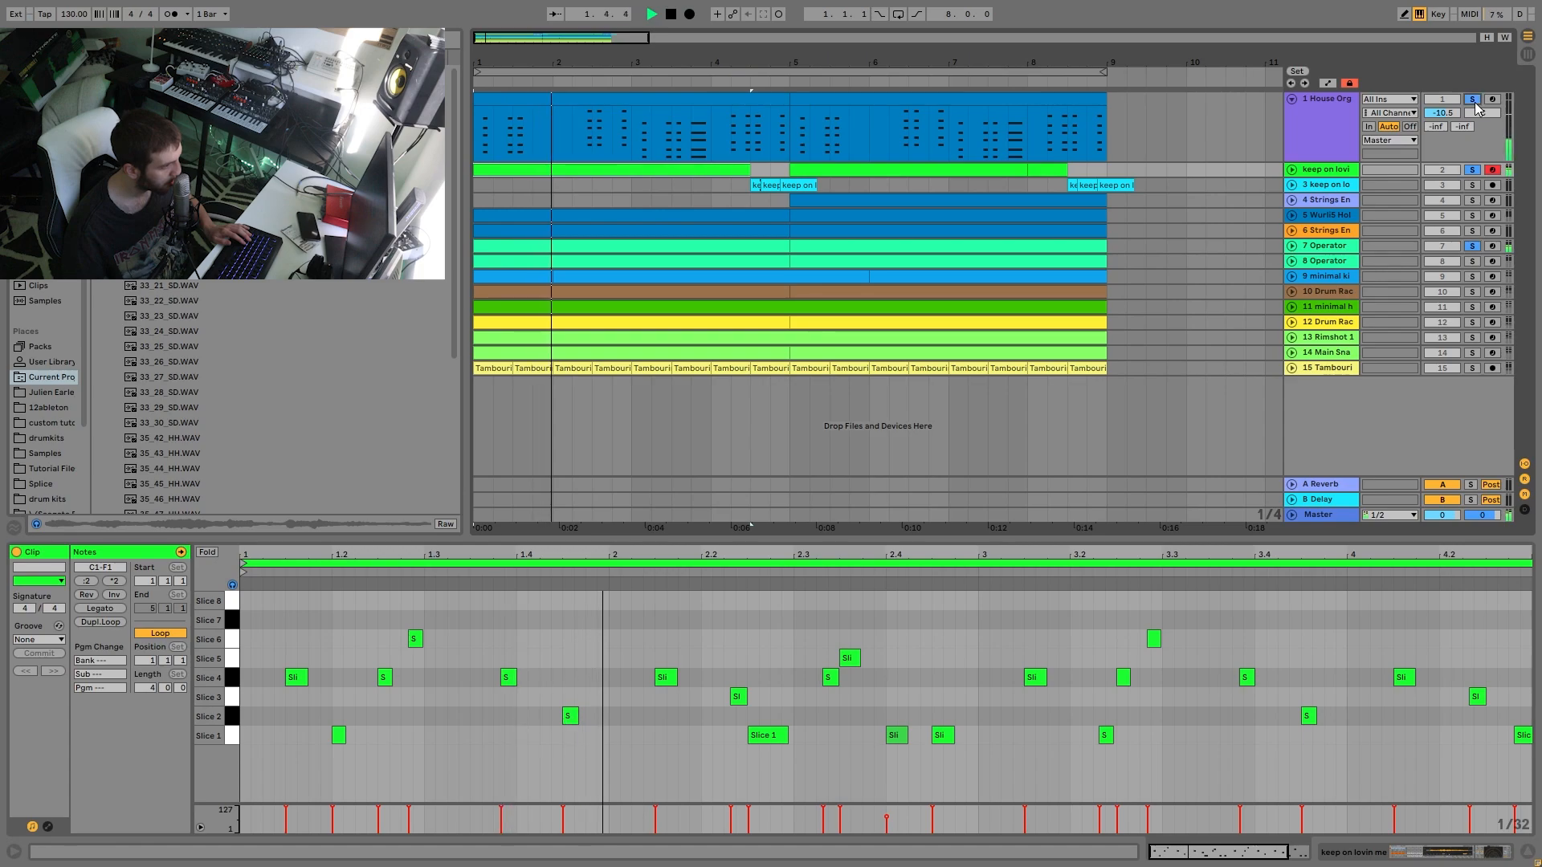
click(1474, 245)
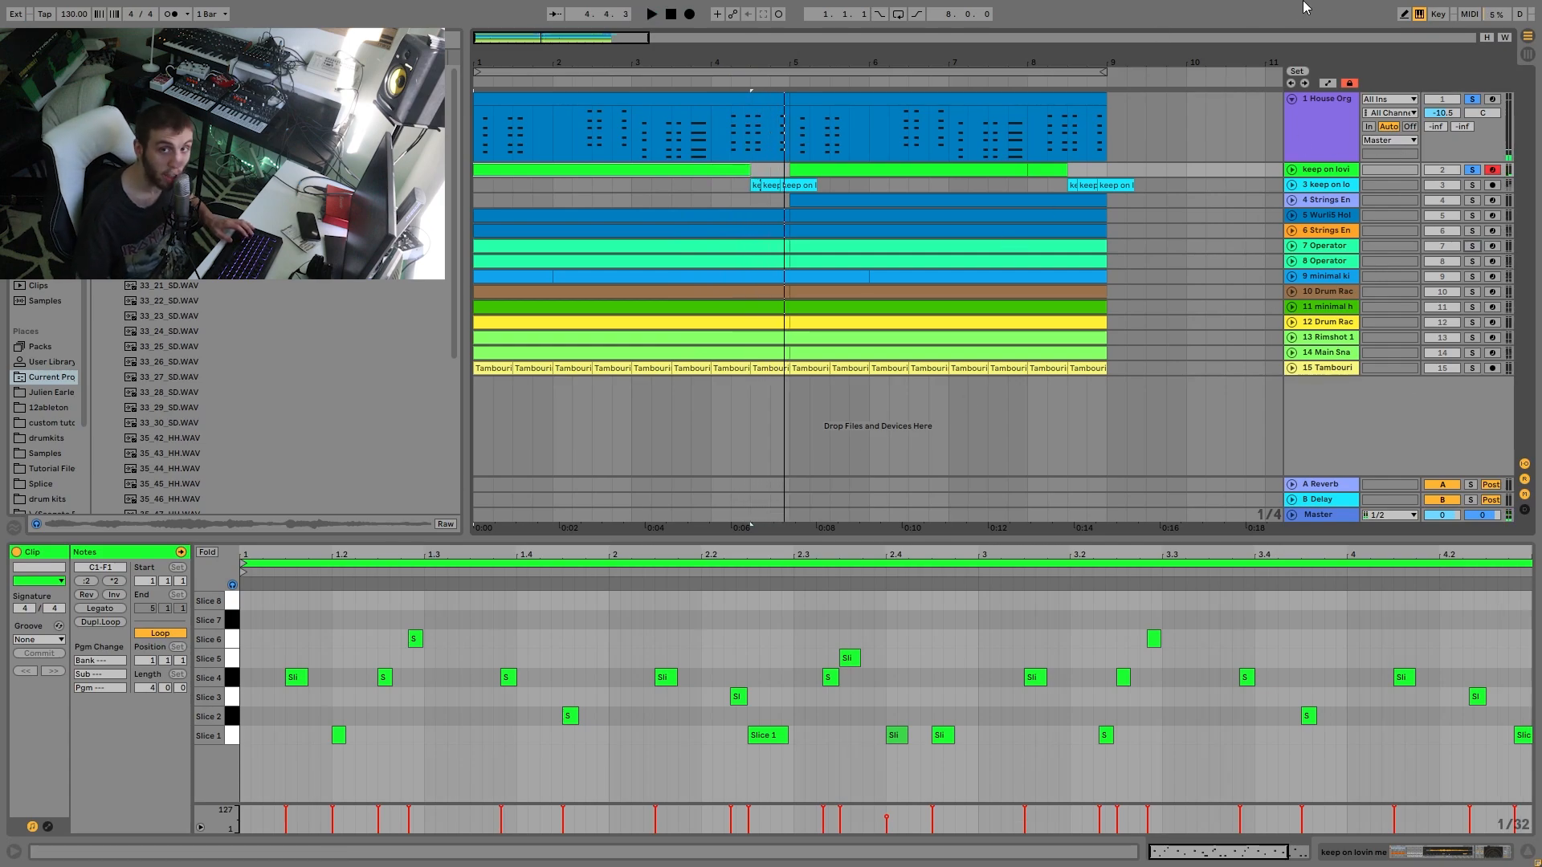
key(space)
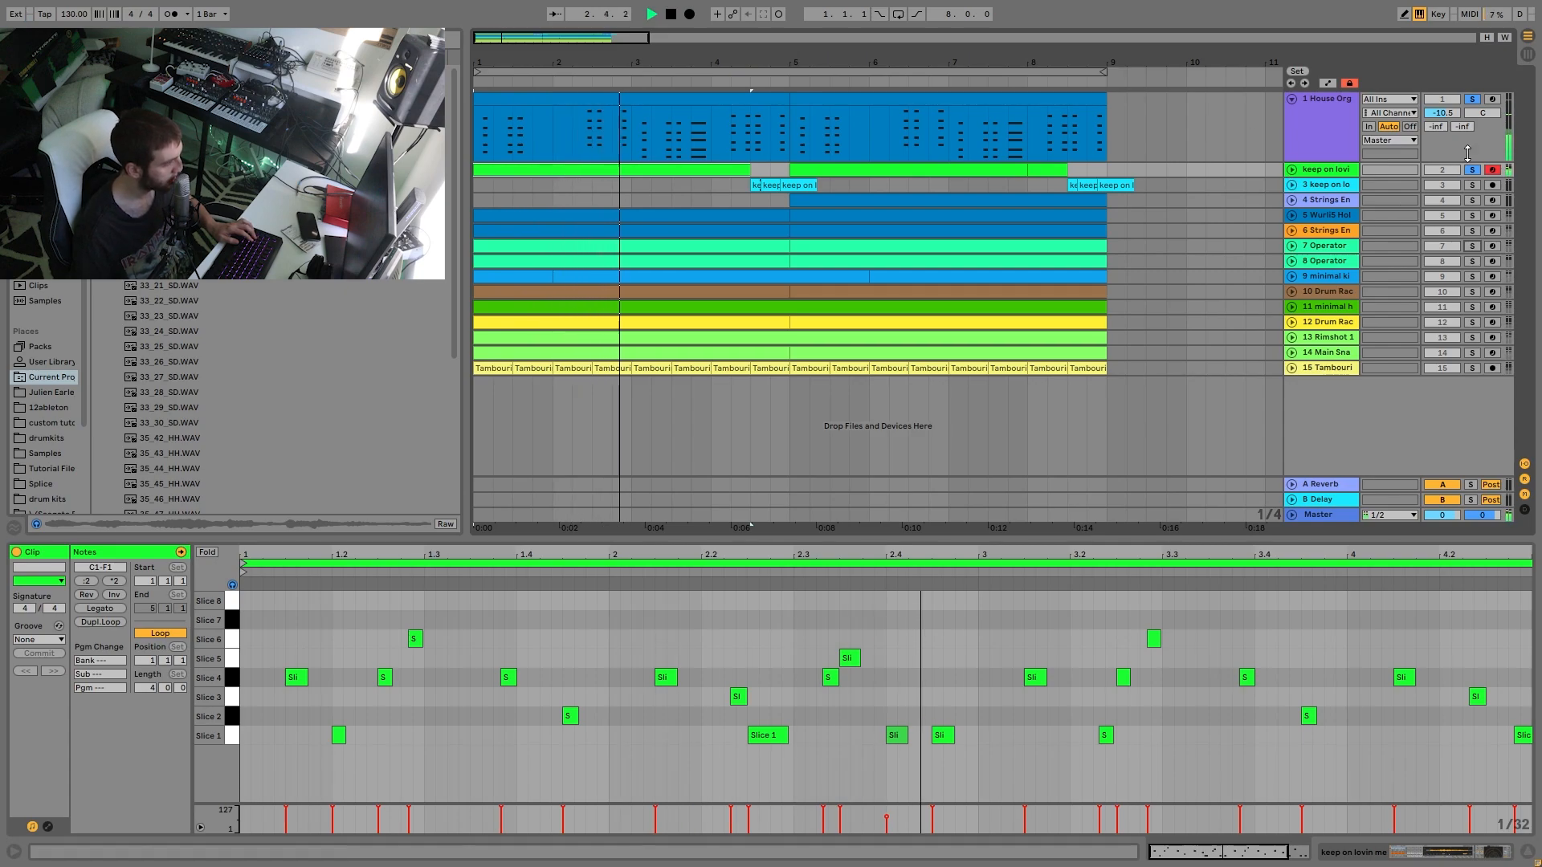
click(1473, 99)
key(space)
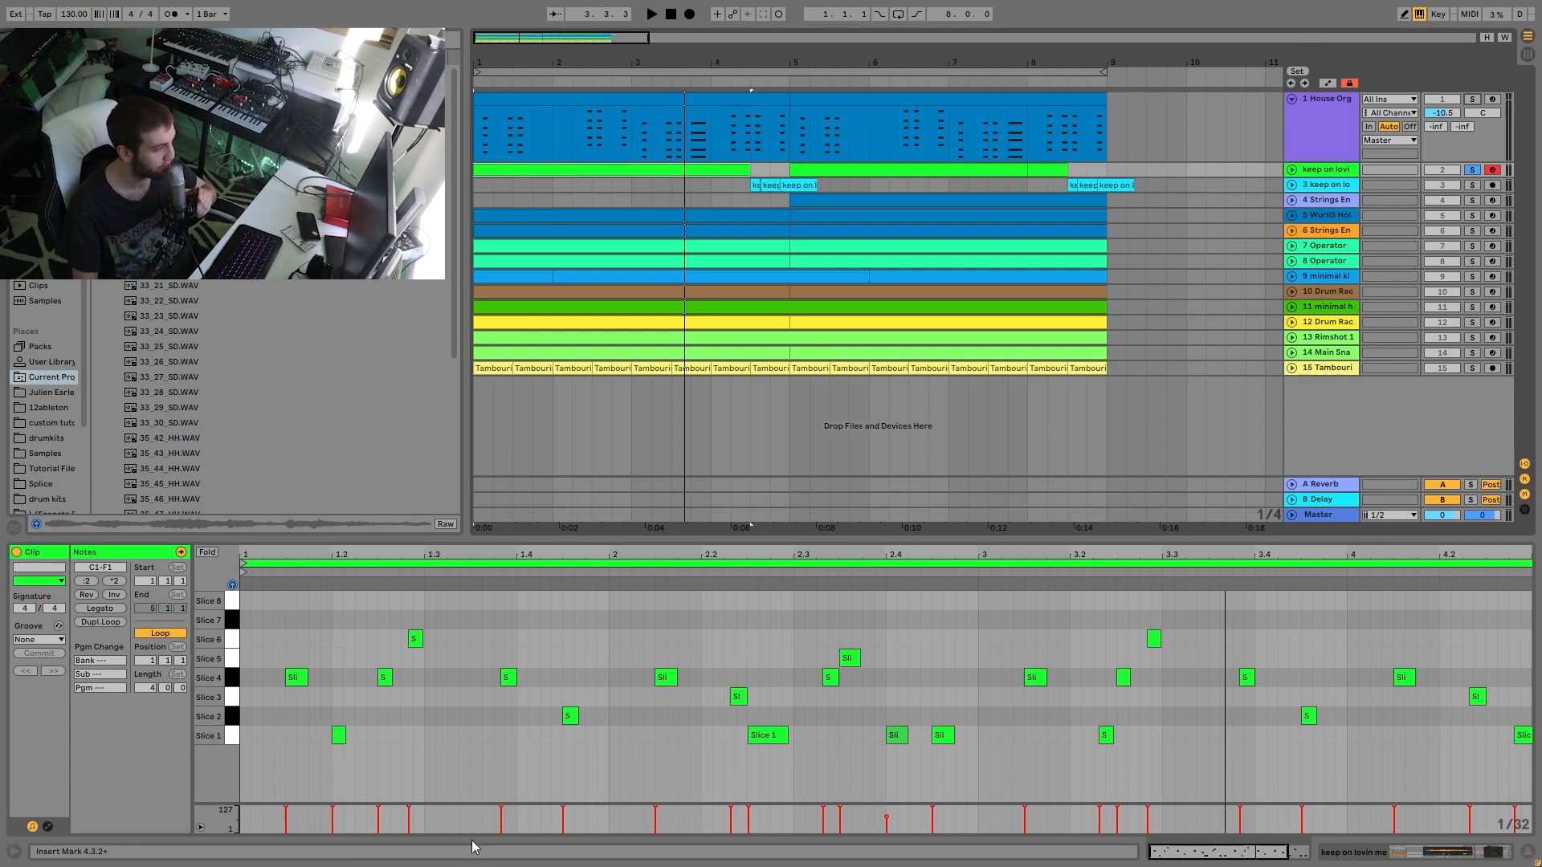
Step: Compare the first sliced vocal MIDI clip with the clip starting at bar 5, playing each pattern
key(space)
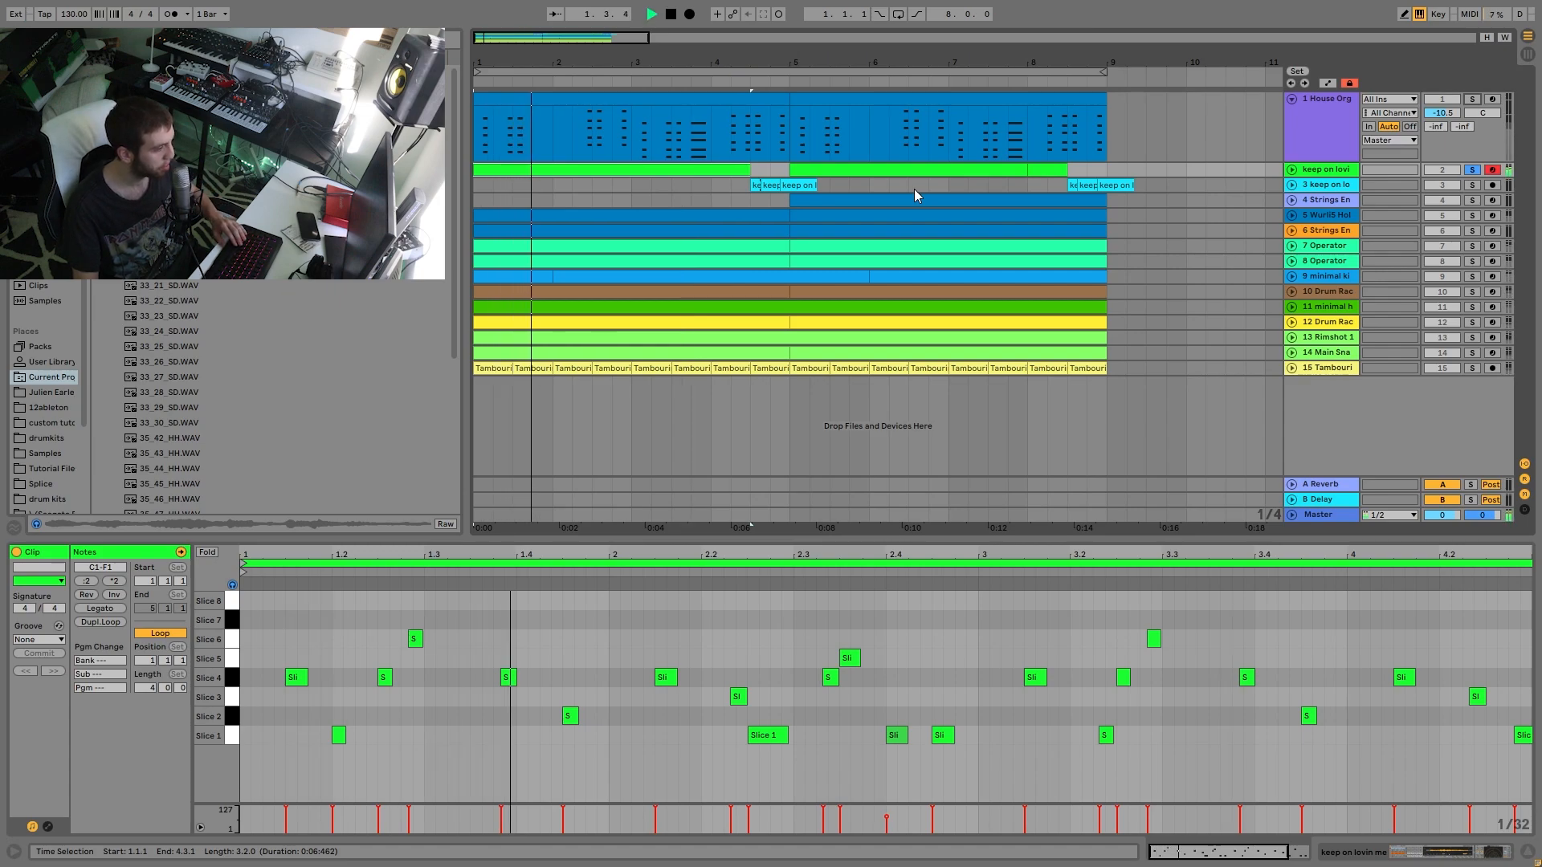
key(space)
click(869, 171)
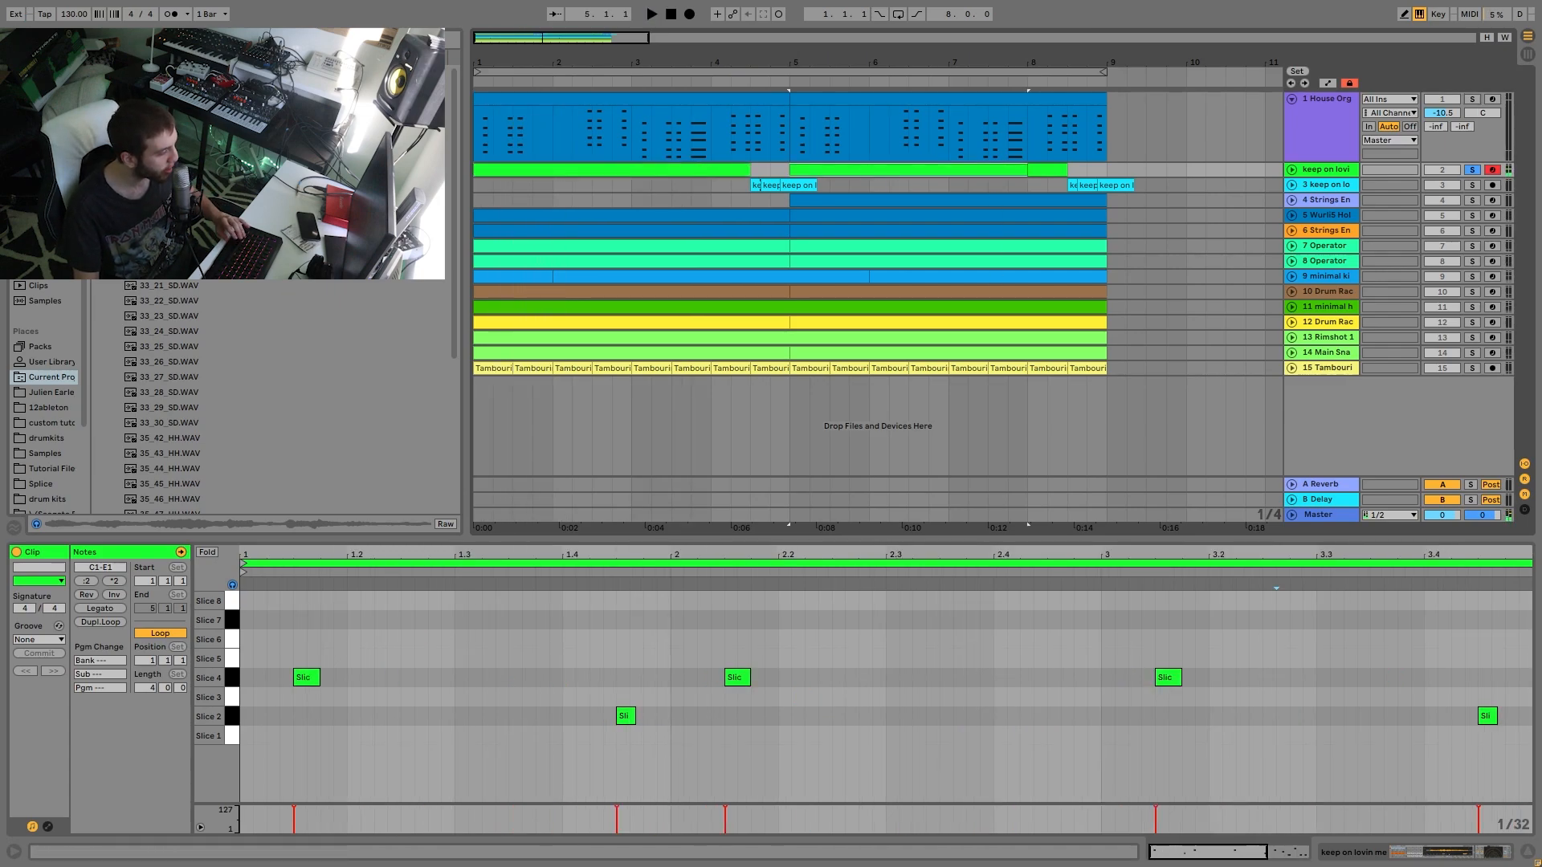
key(space)
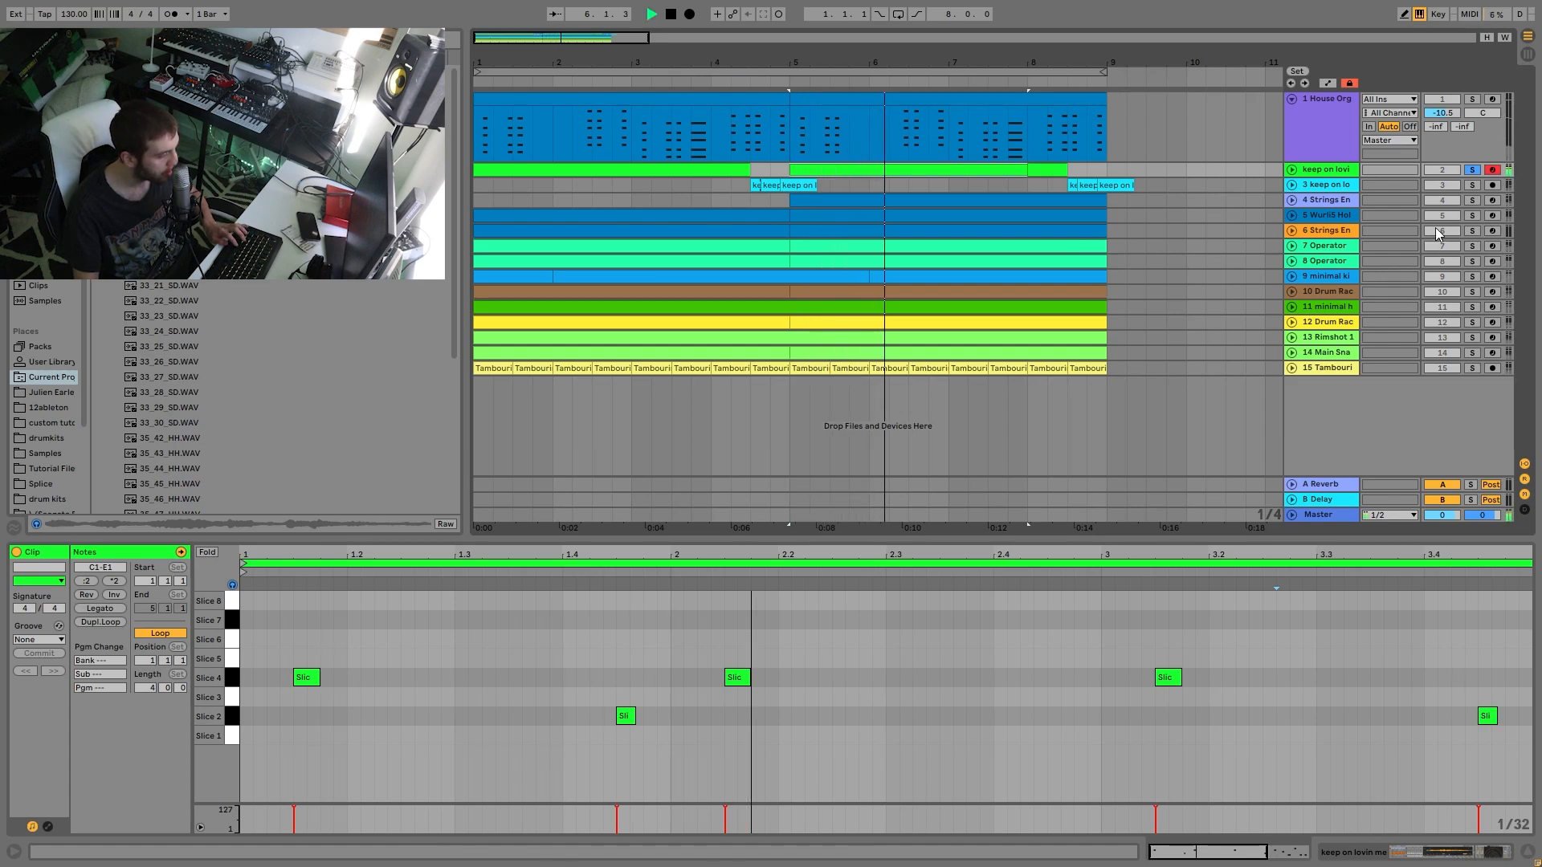
key(space)
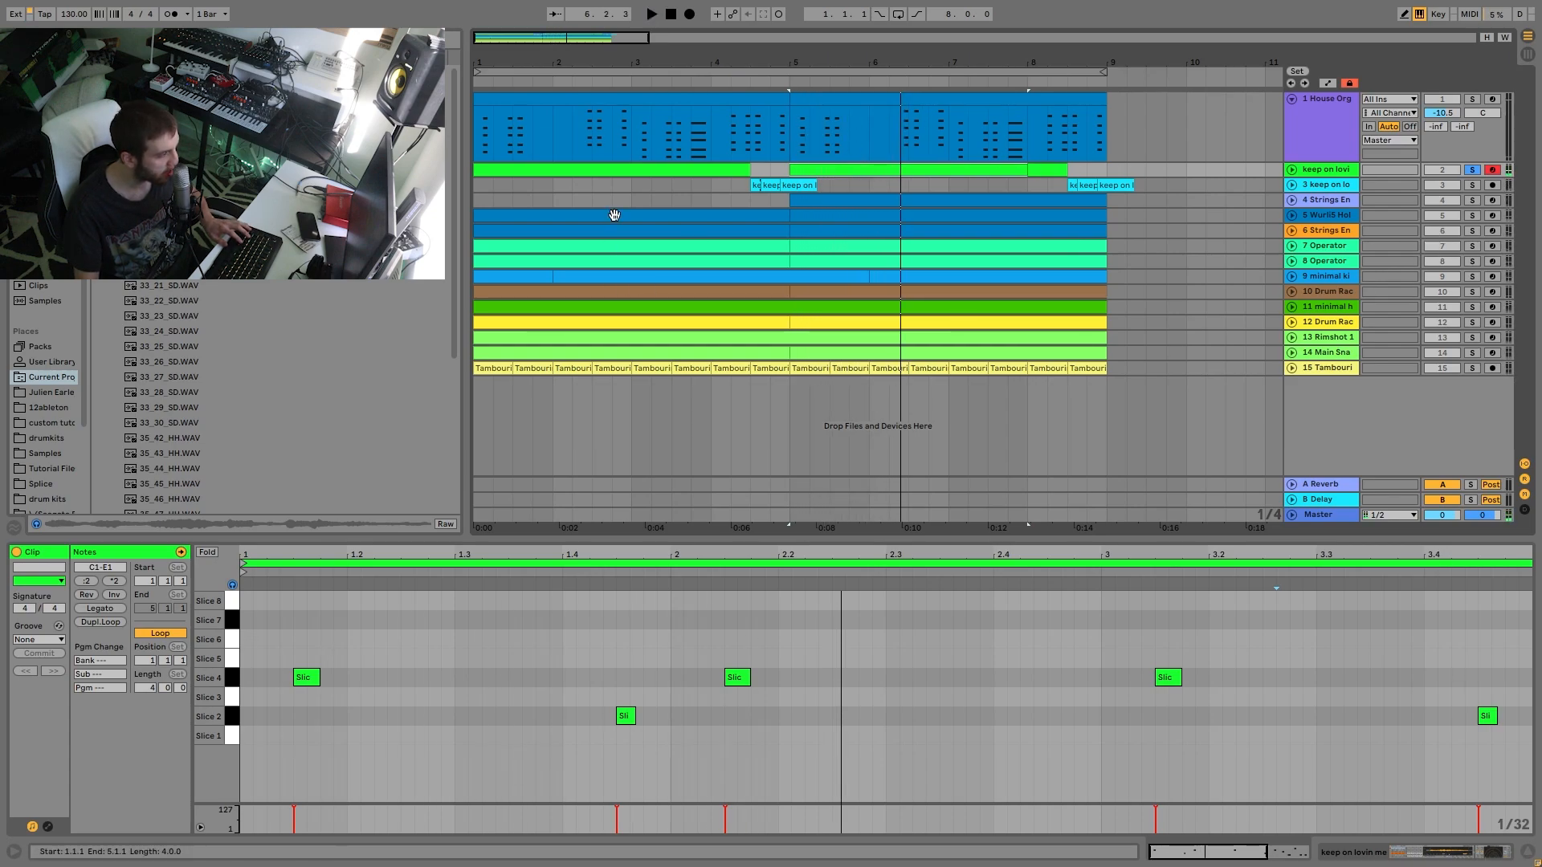
click(701, 173)
click(863, 170)
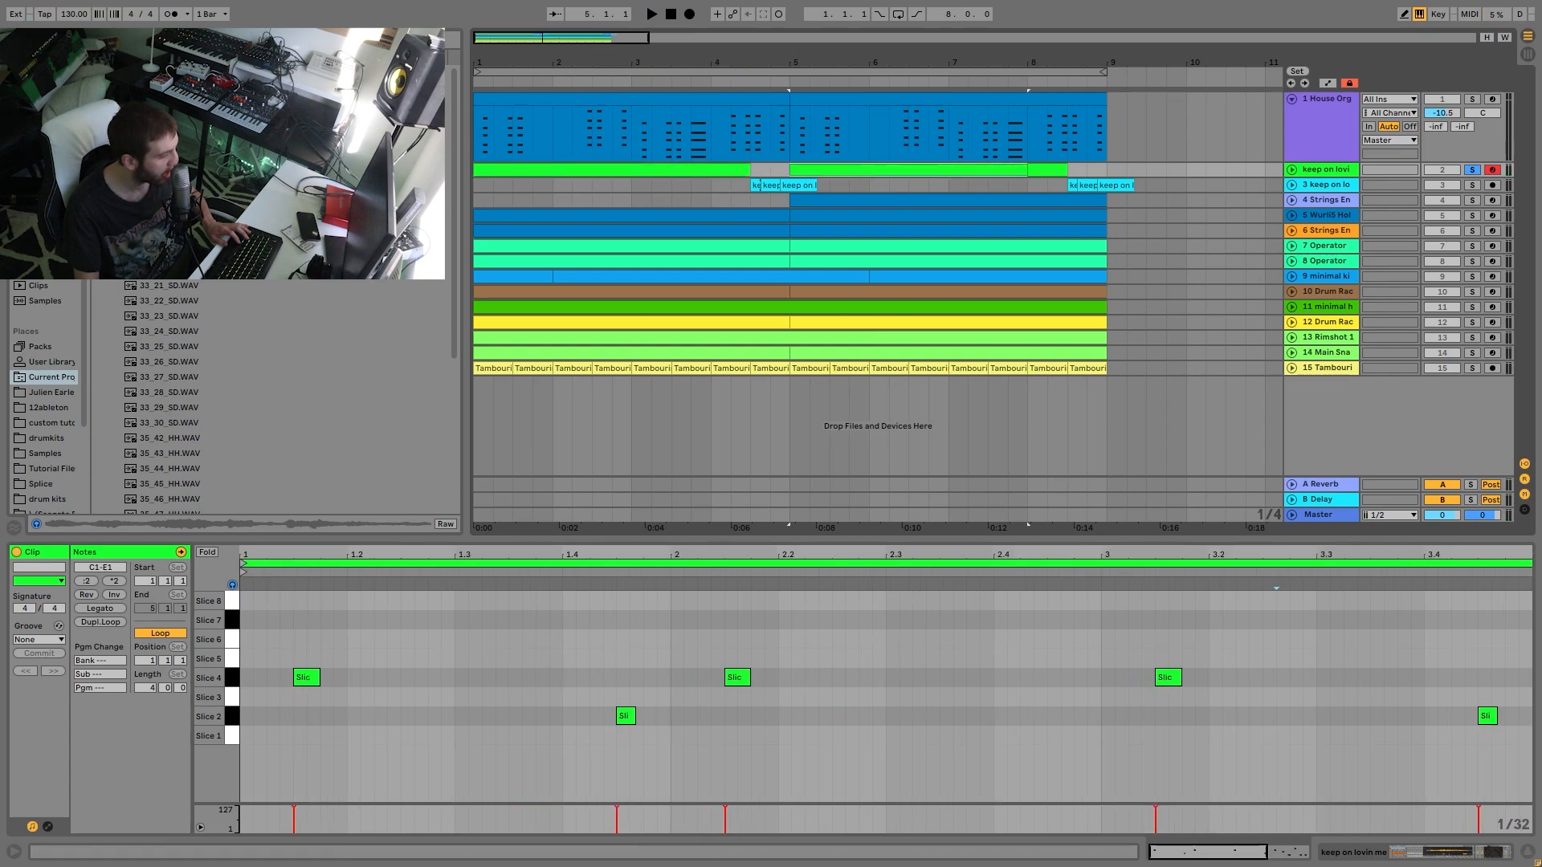
Step: Unfold the 4 Strings Ensemble Pizzicato track and play from bar 5, soloed with the vocal chops and in the full mix
click(1471, 202)
key(space)
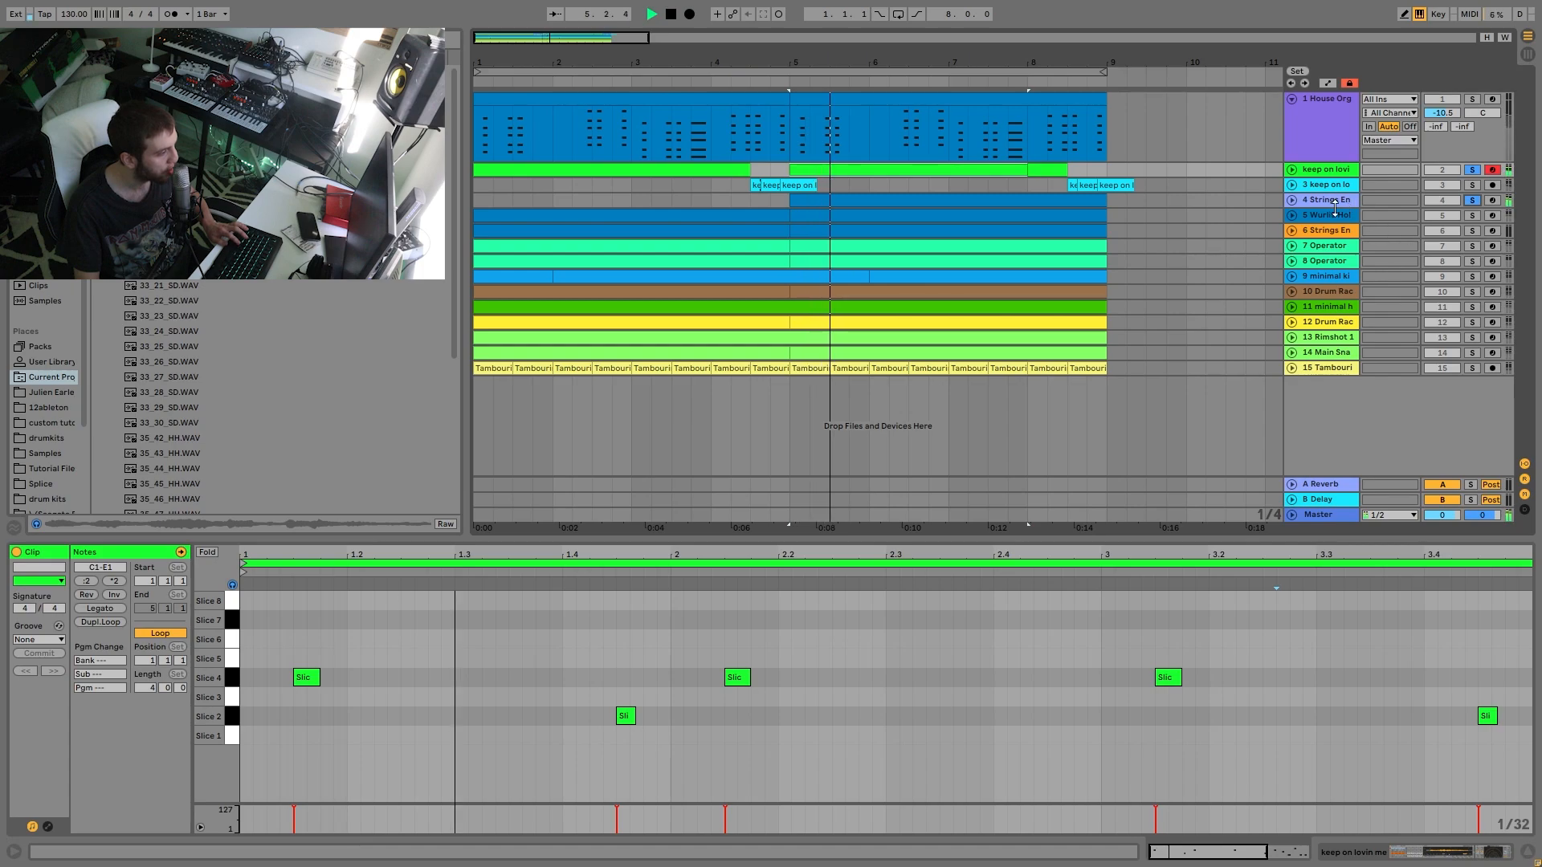
click(1291, 200)
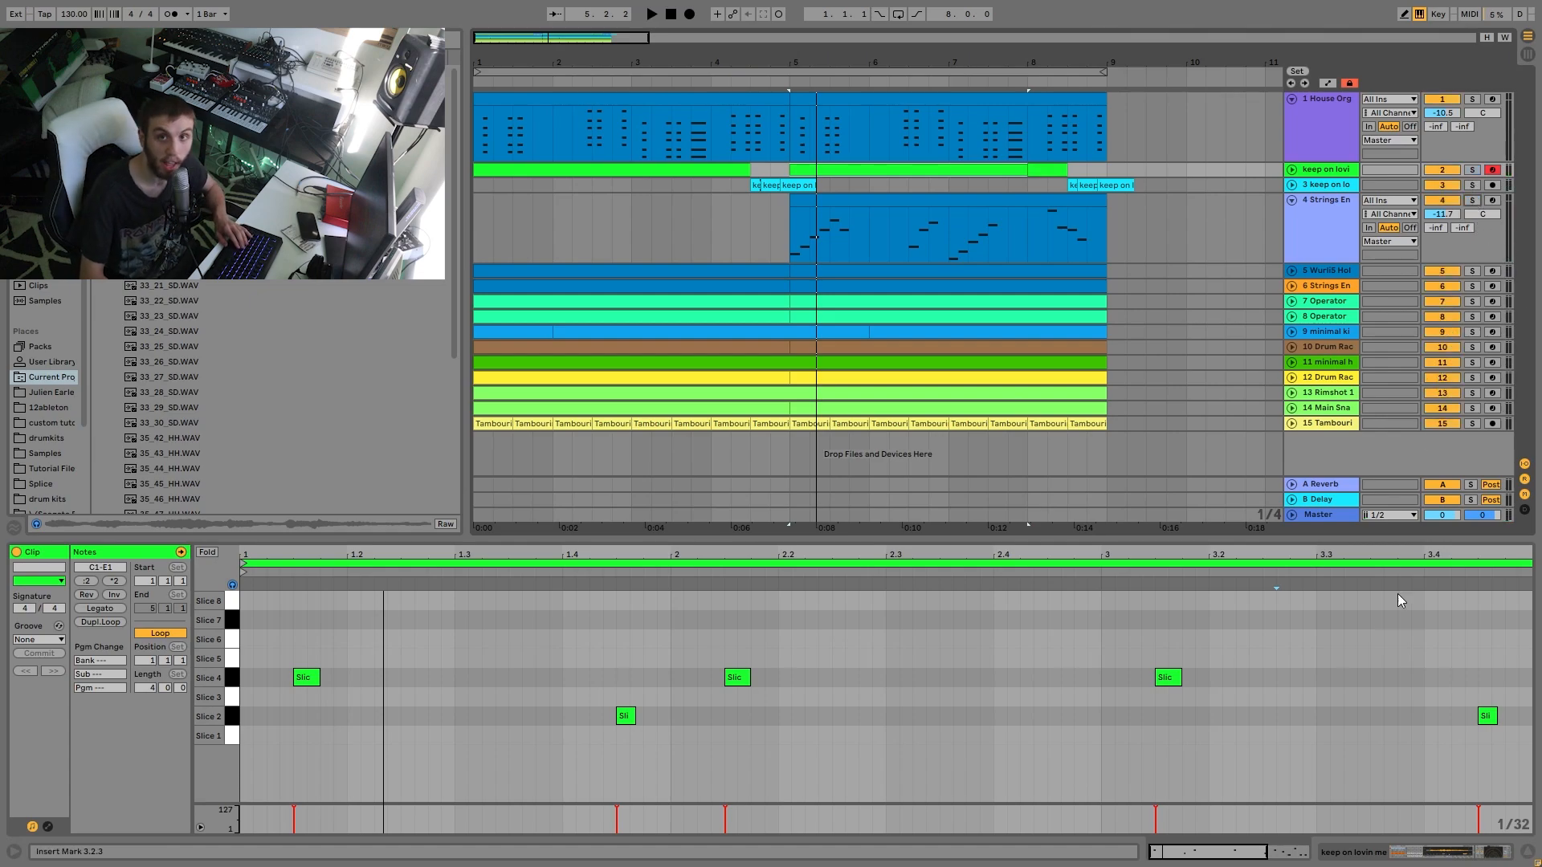
key(space)
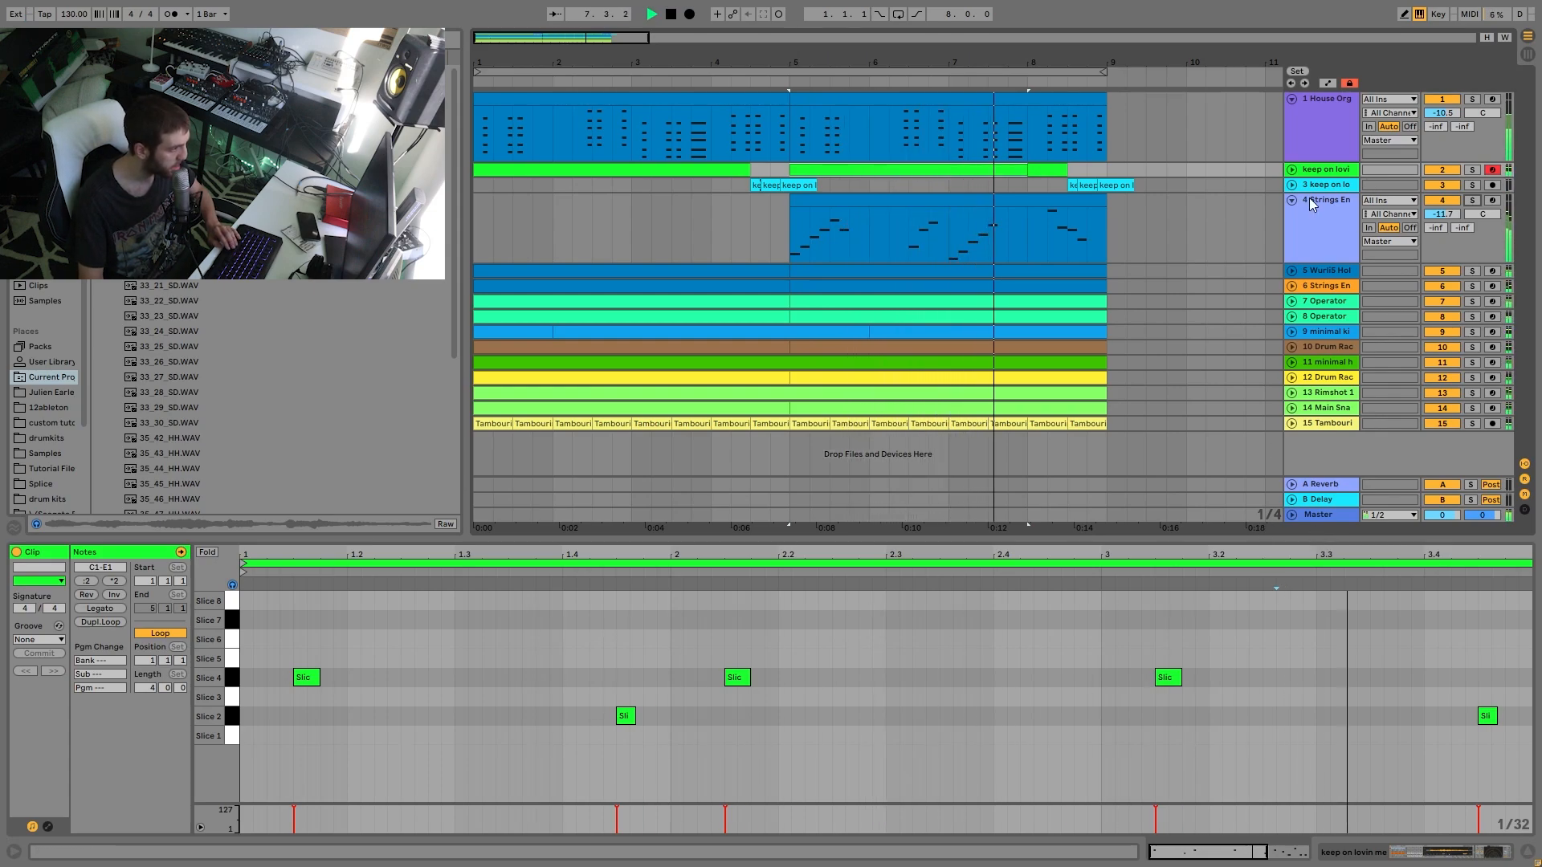
key(space)
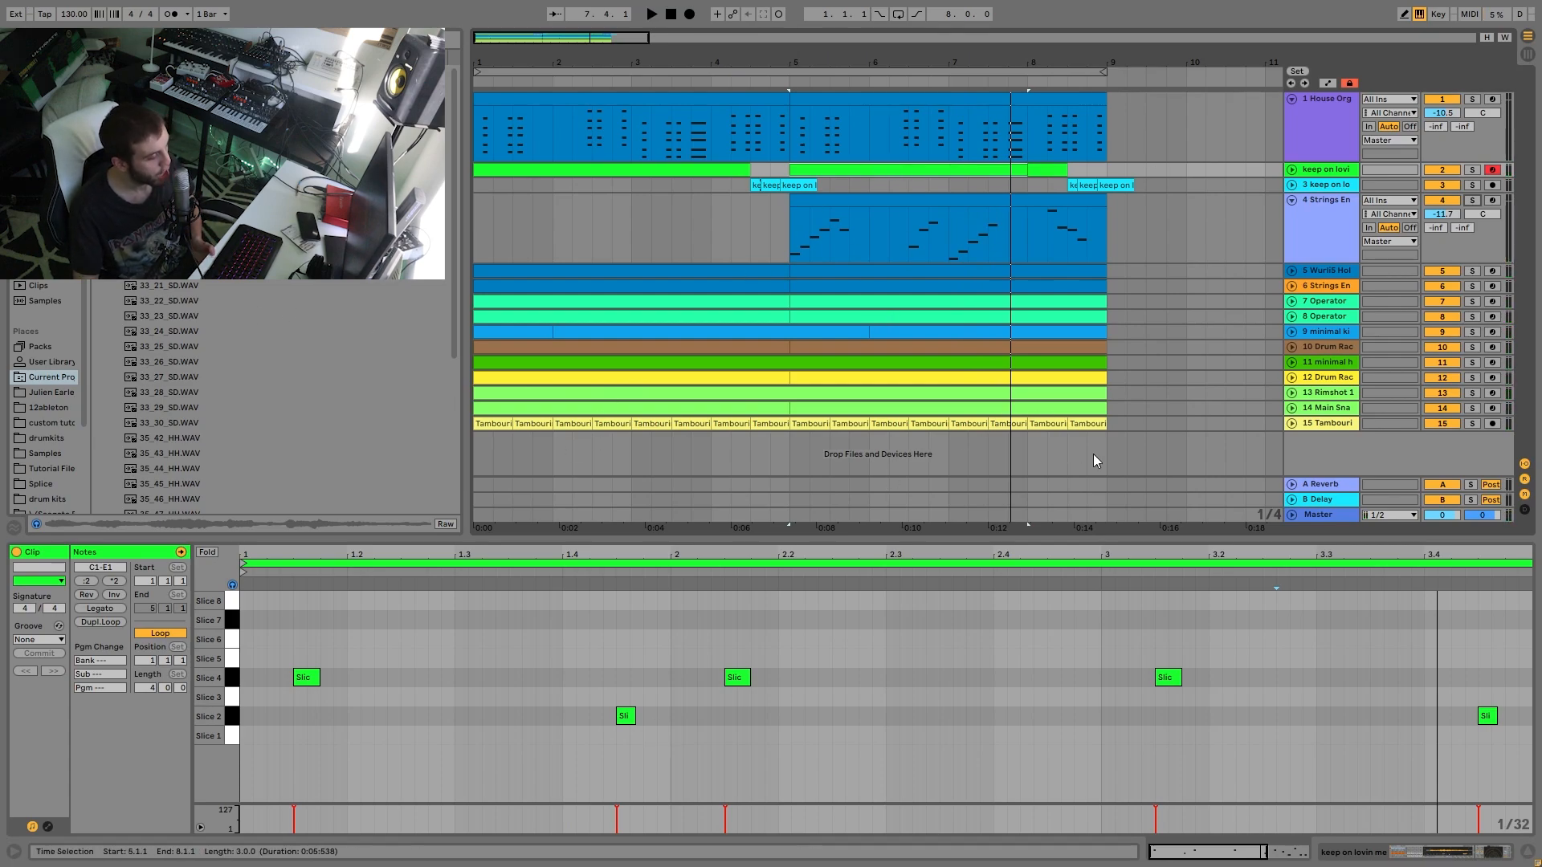
Step: Show the sliced vocal track's device chain, solo the track and play its chops from the start
click(1087, 423)
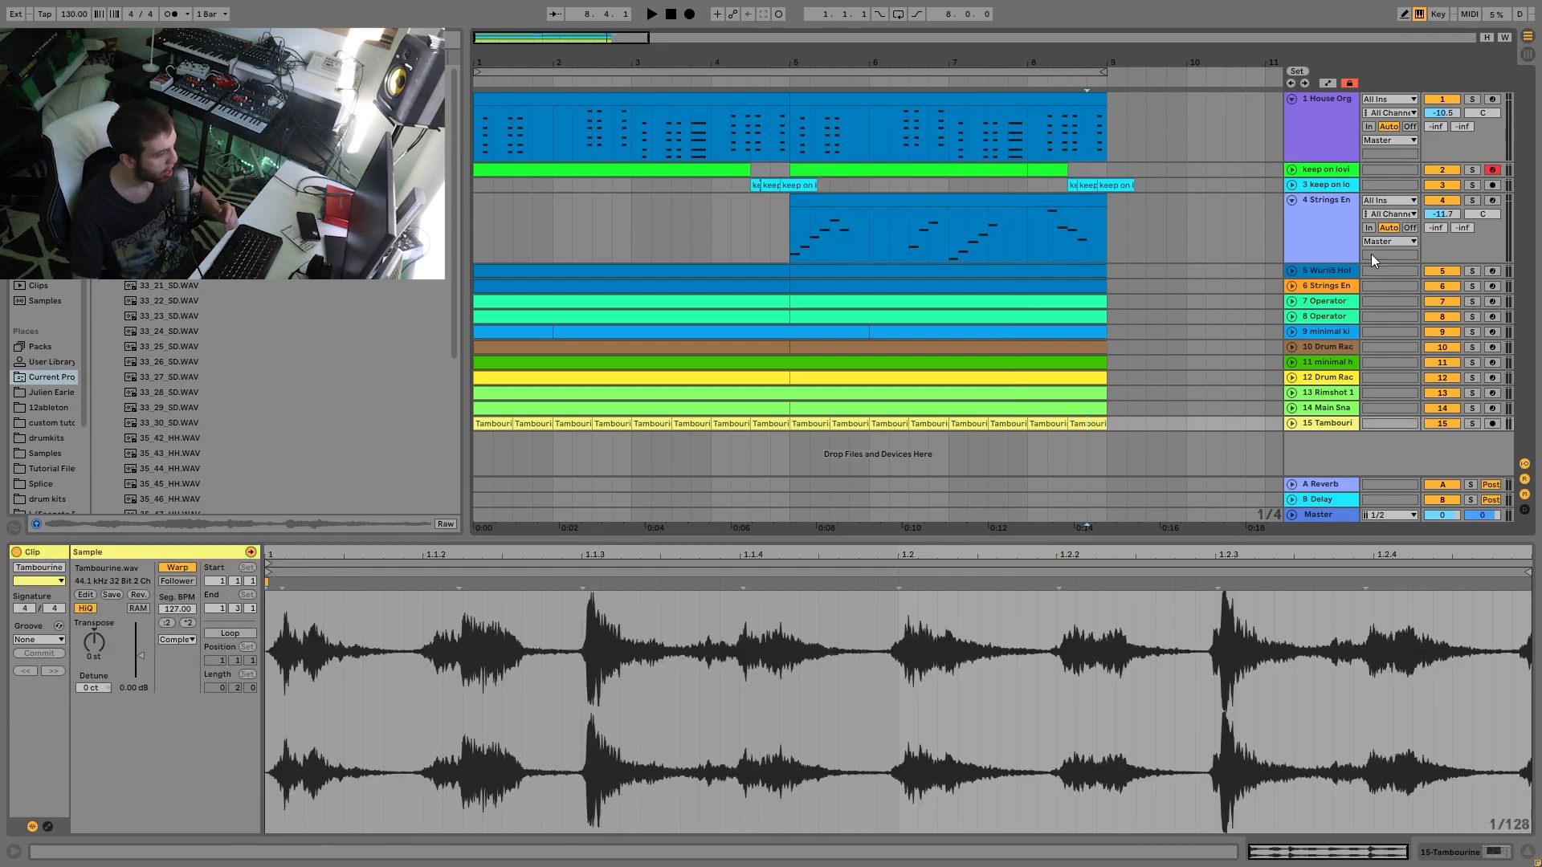
click(1317, 170)
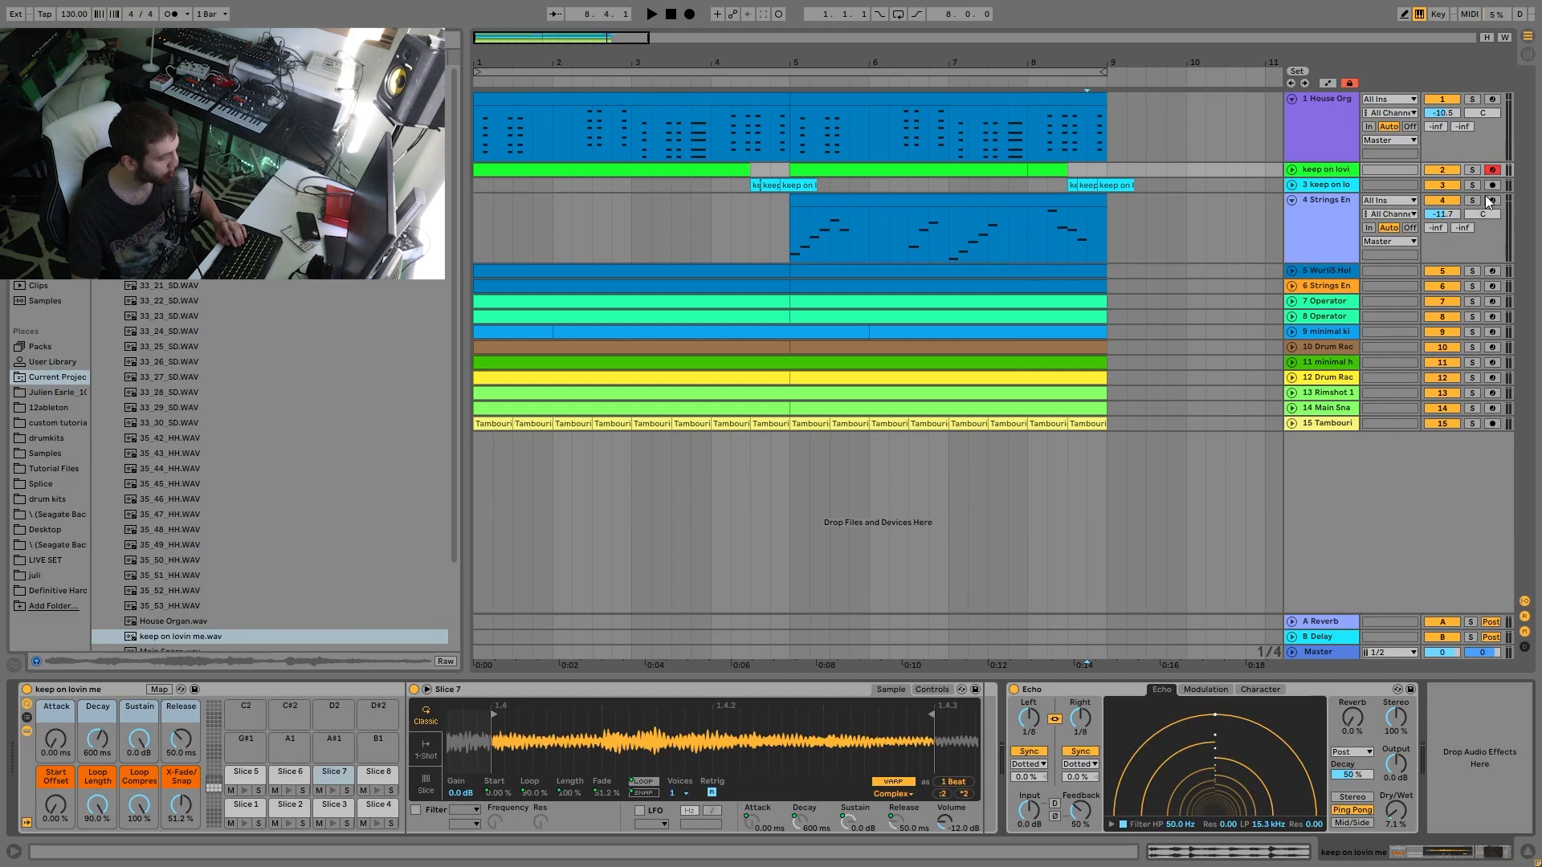
click(1472, 169)
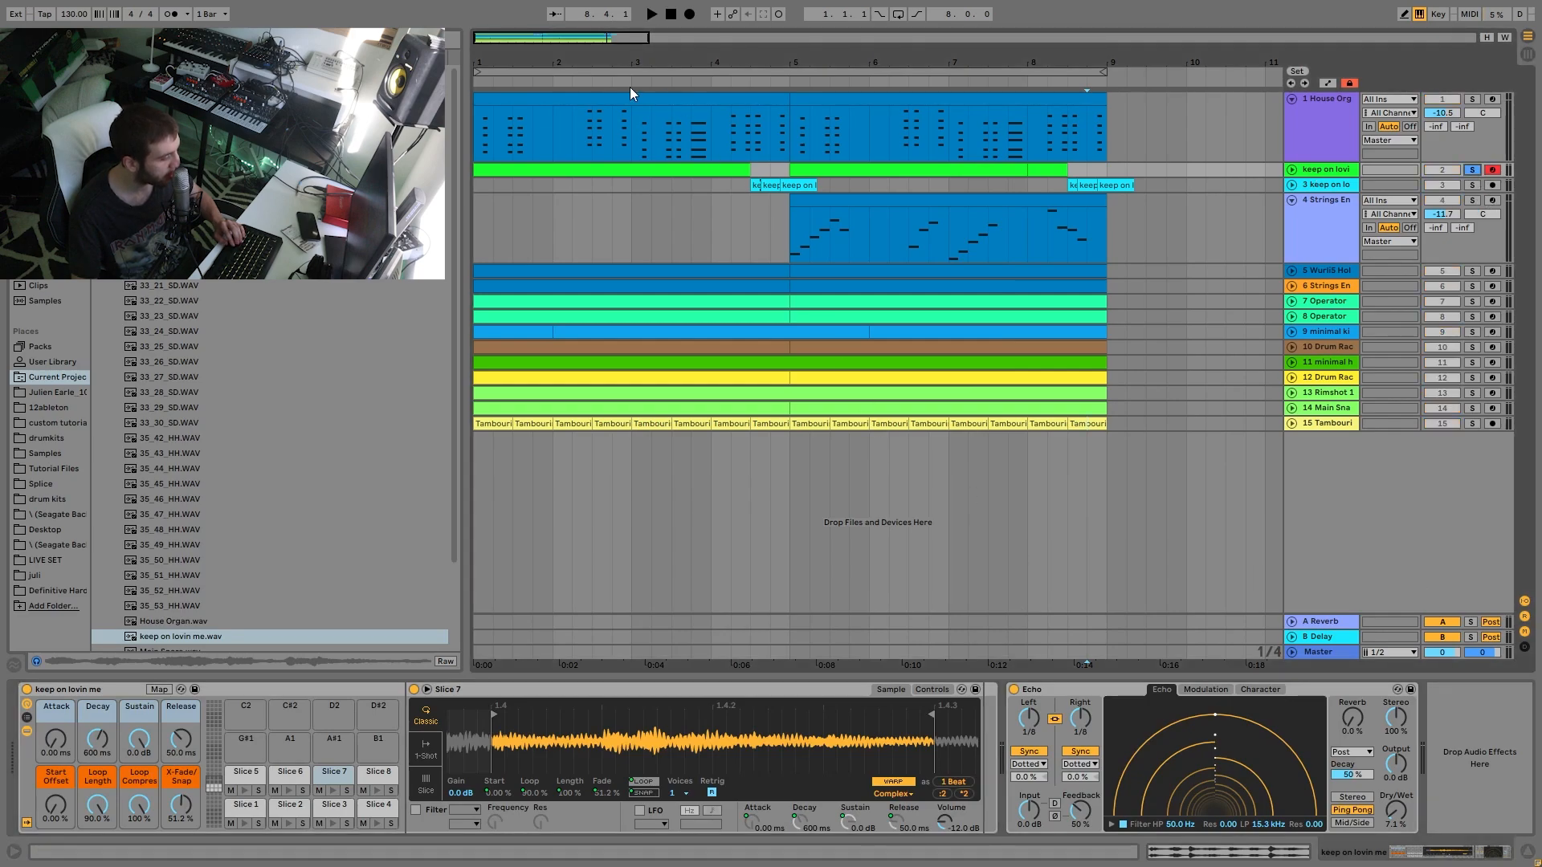
key(space)
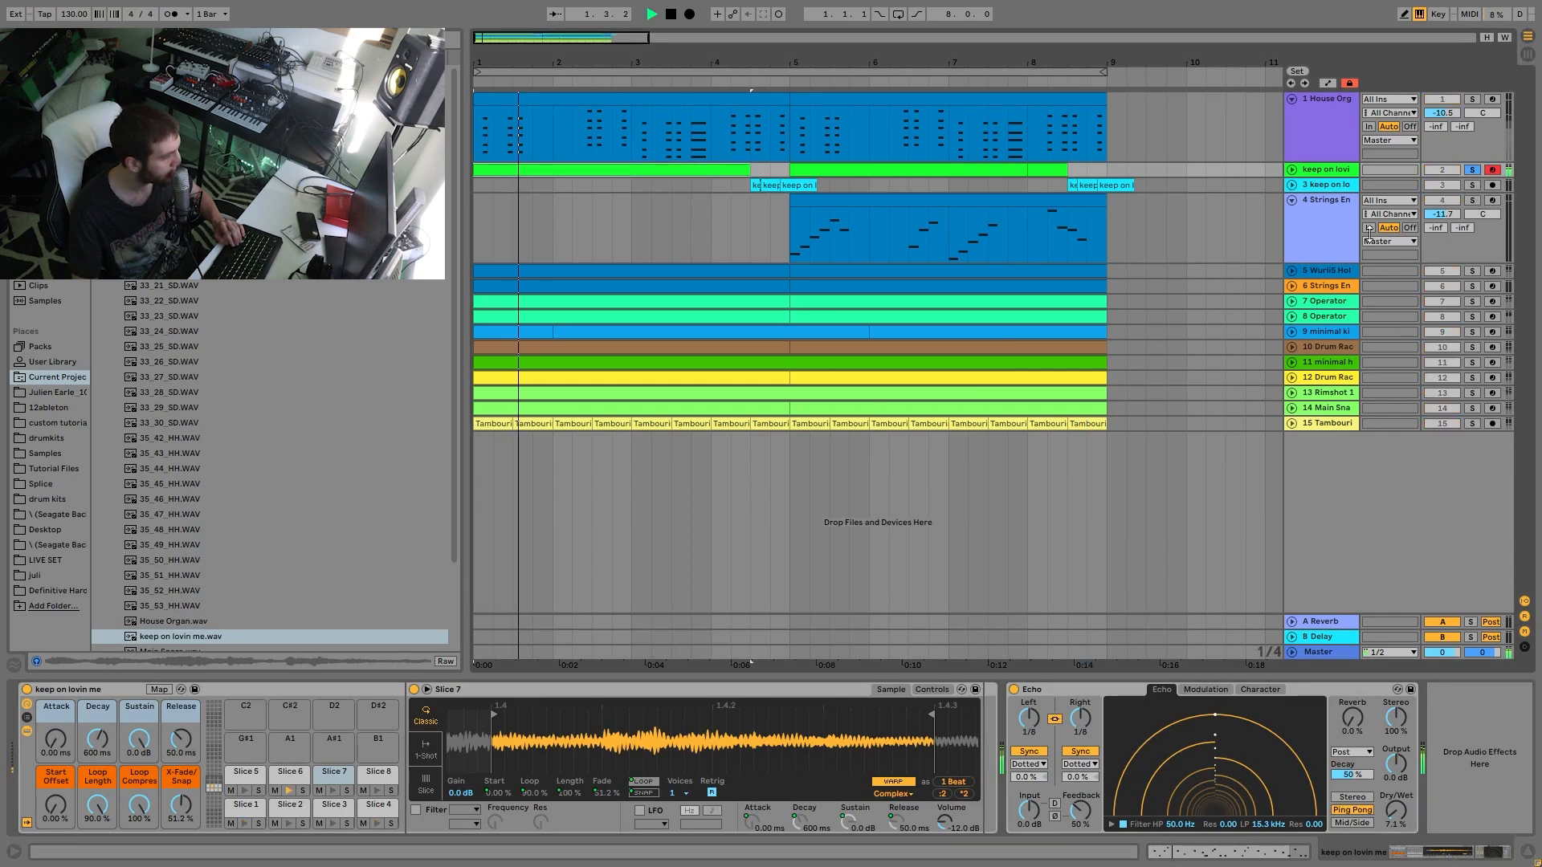
key(space)
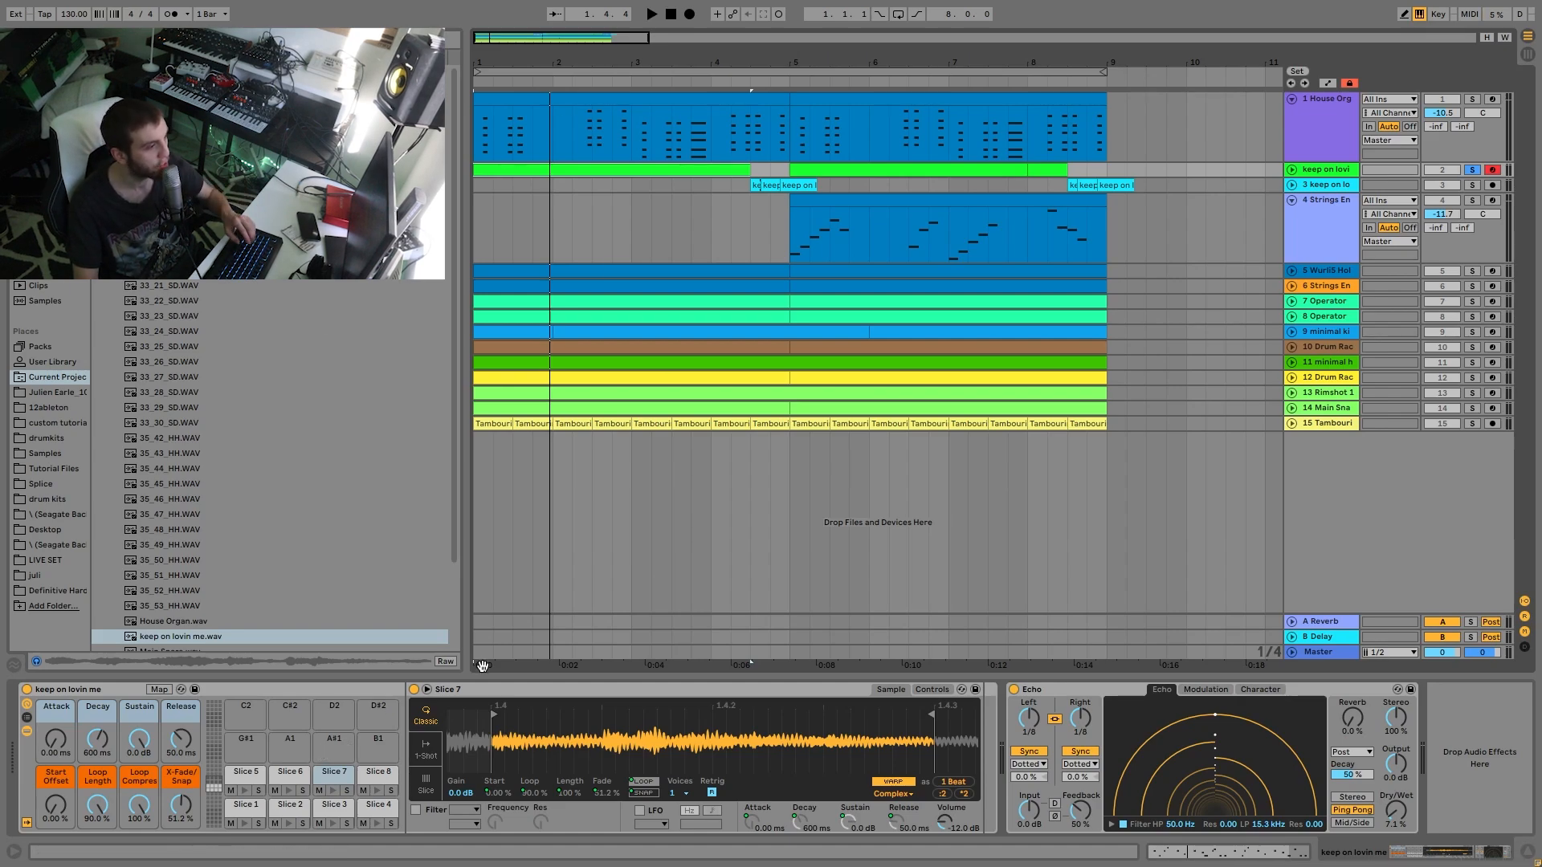
key(space)
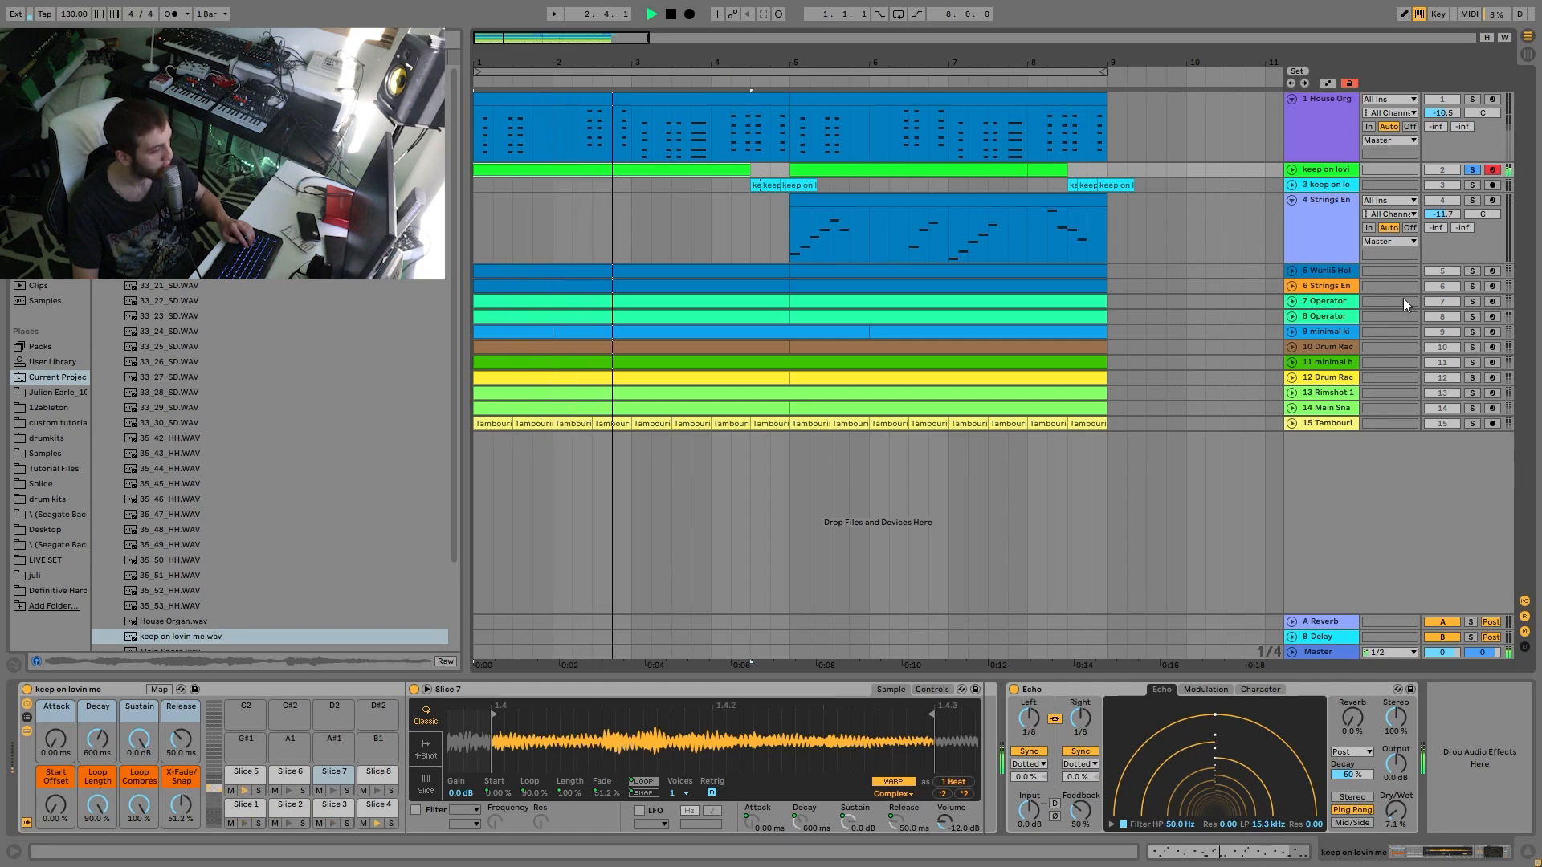
key(space)
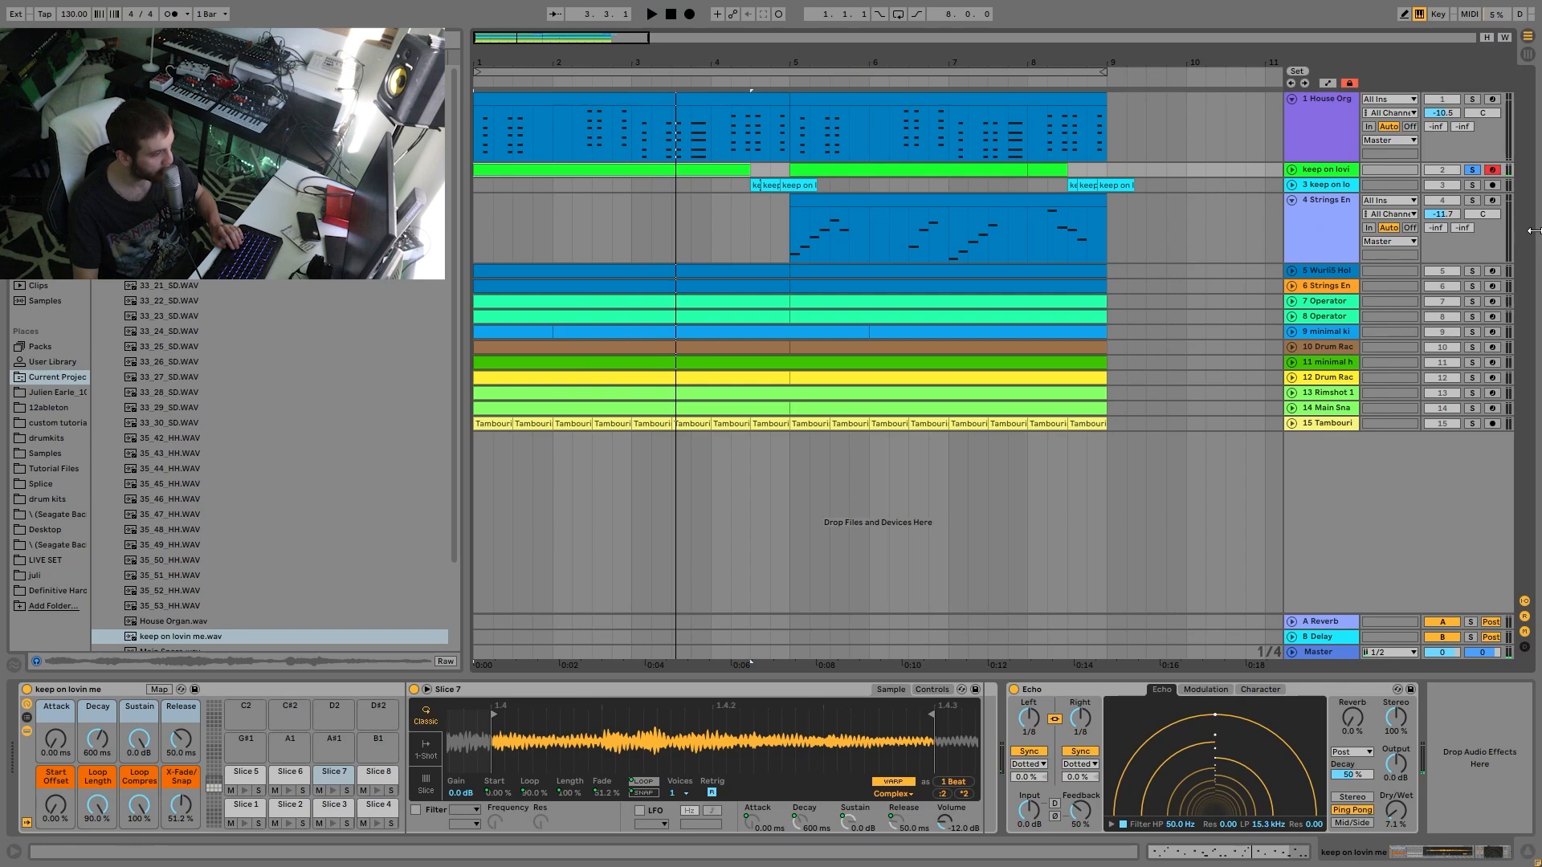
Step: Open the pizzicato strings clip's MIDI notes and play it from bar 5 with all tracks unsoloed
click(901, 195)
key(space)
double_click(900, 195)
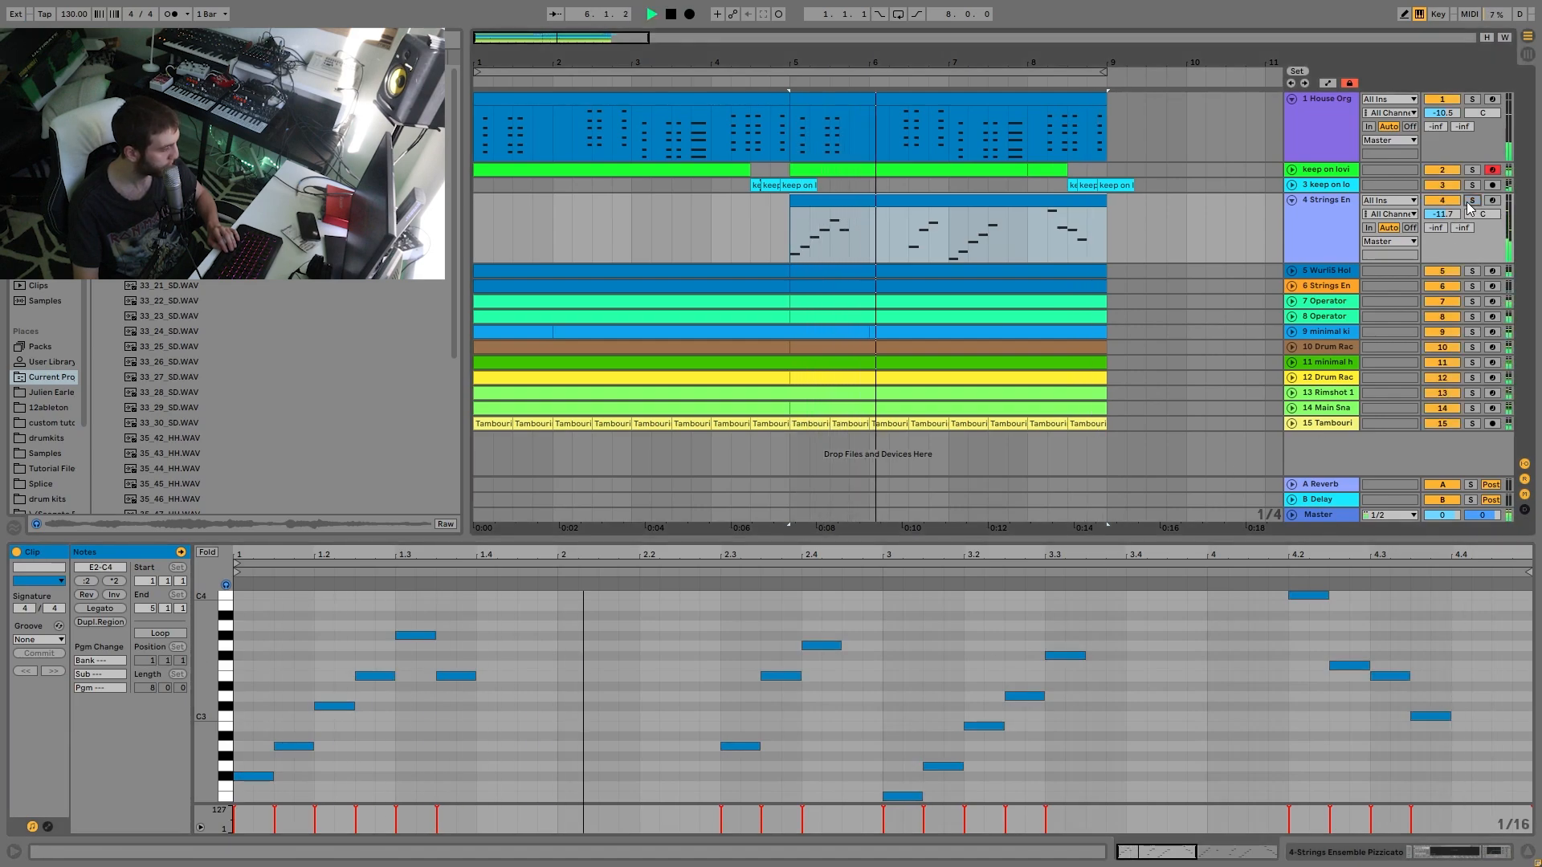
click(1337, 210)
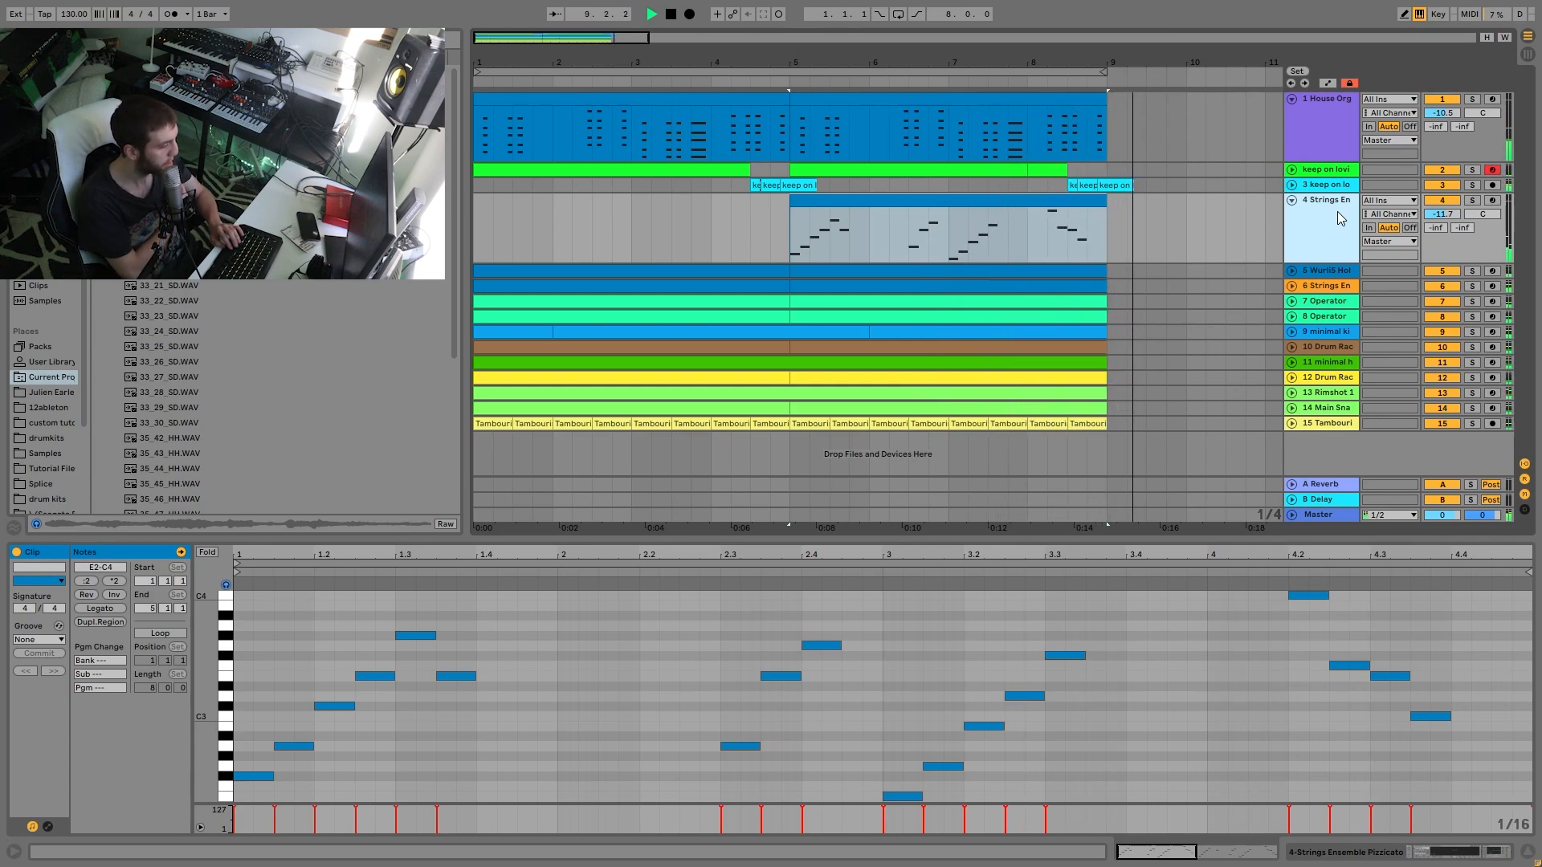
key(space)
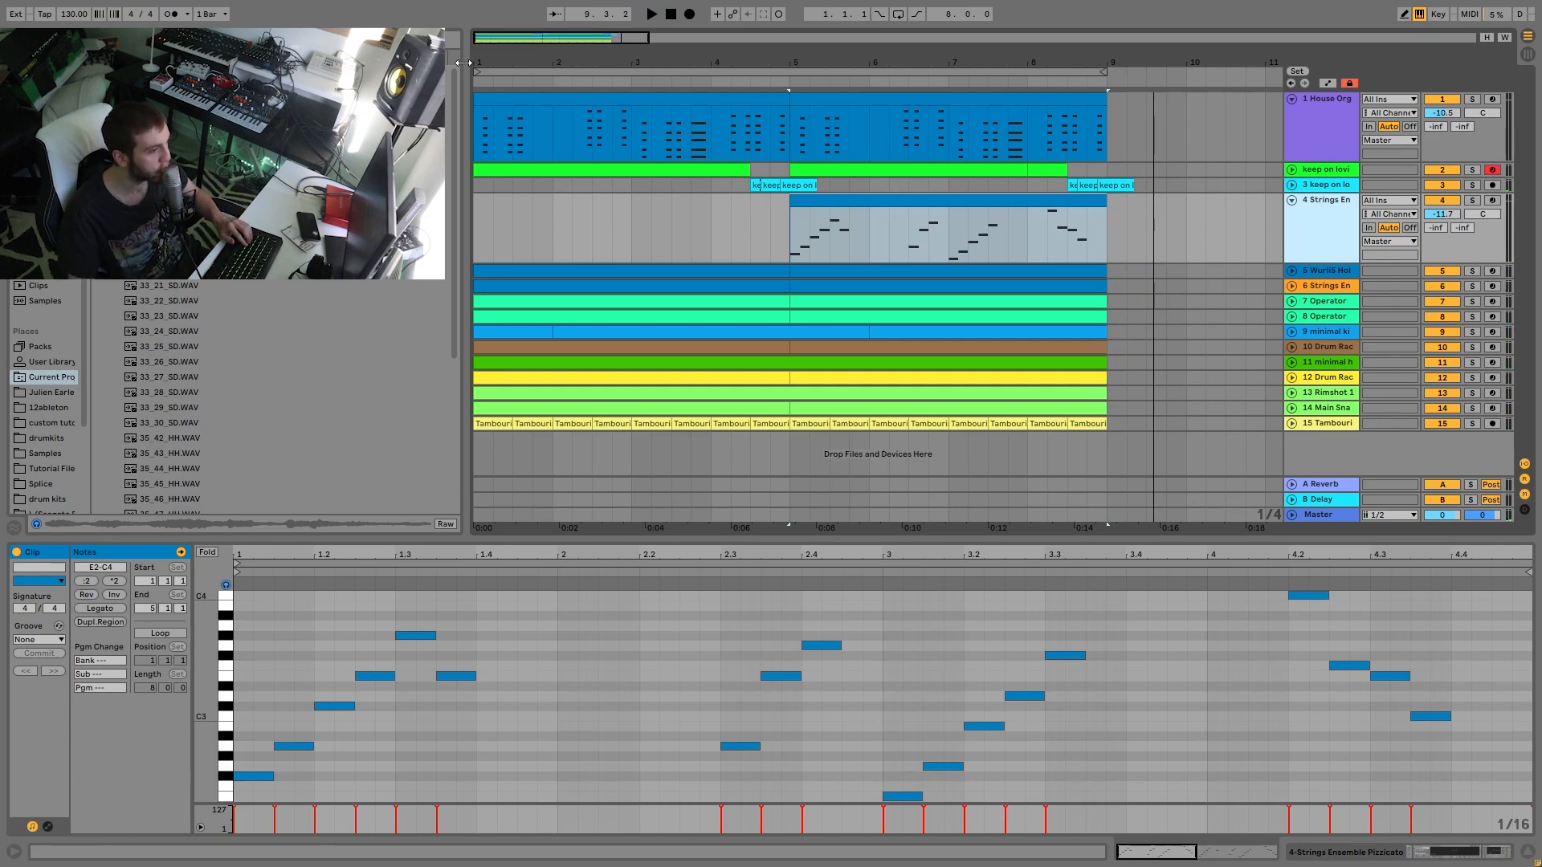
Step: Solo the pizzicato strings together with the Wurli5 Hollow Piano track and play them from bar 5
click(1472, 201)
key(space)
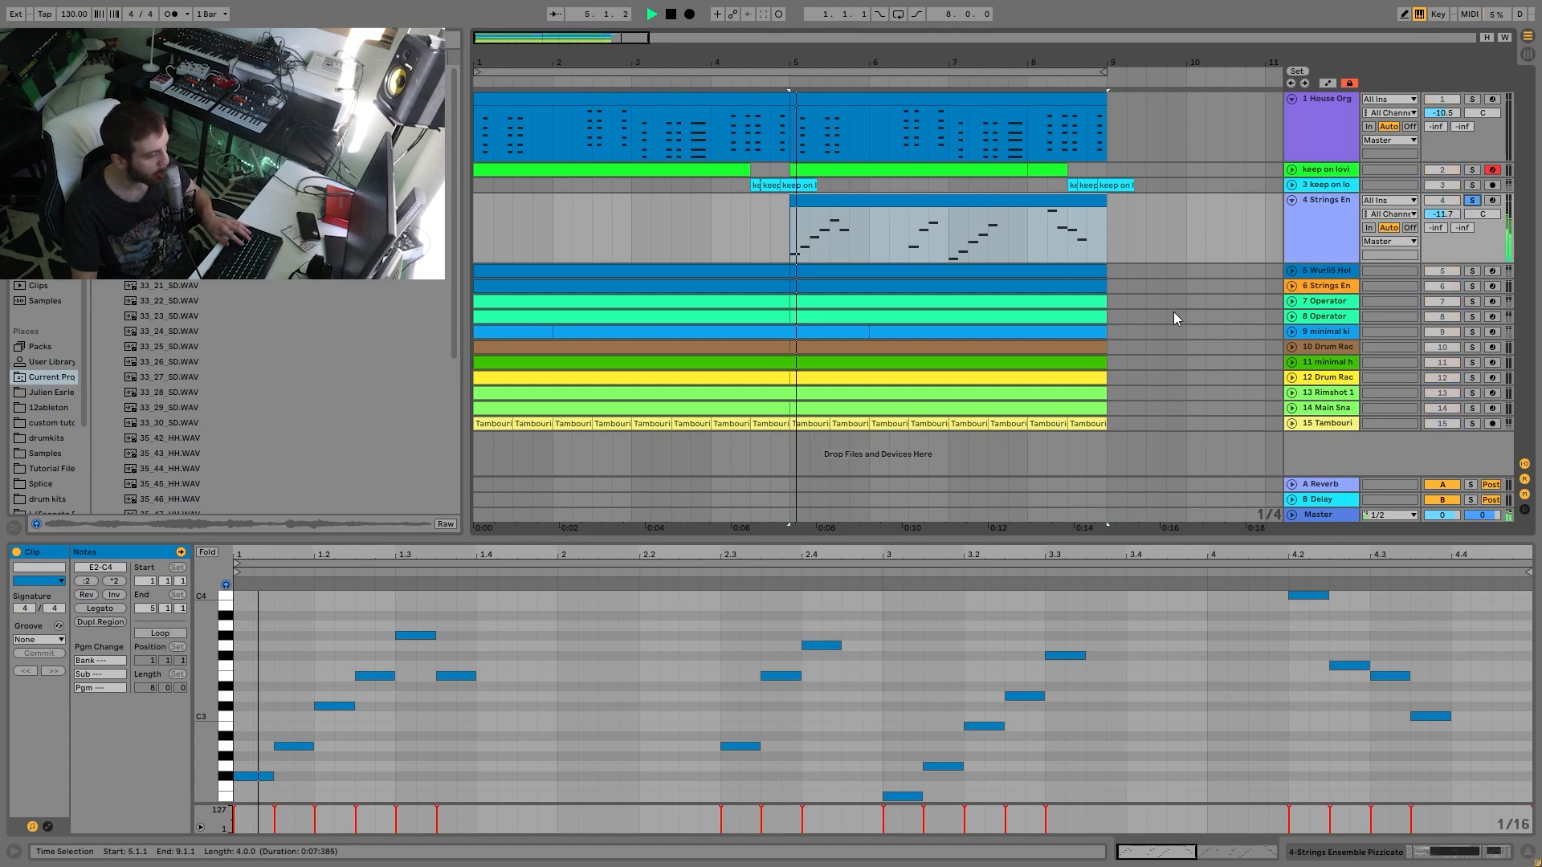
click(1477, 272)
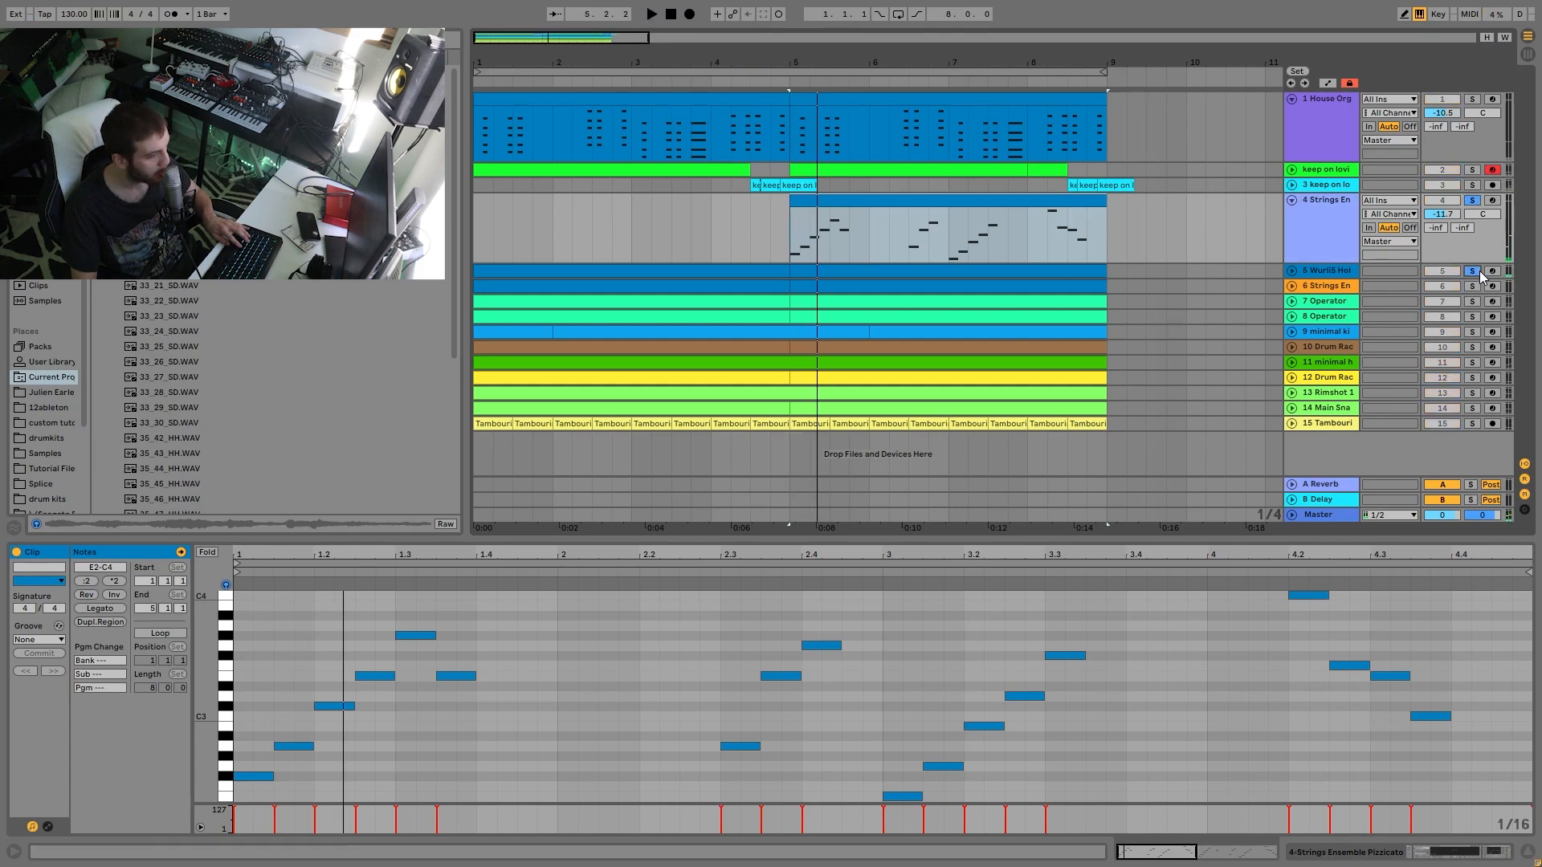
key(space)
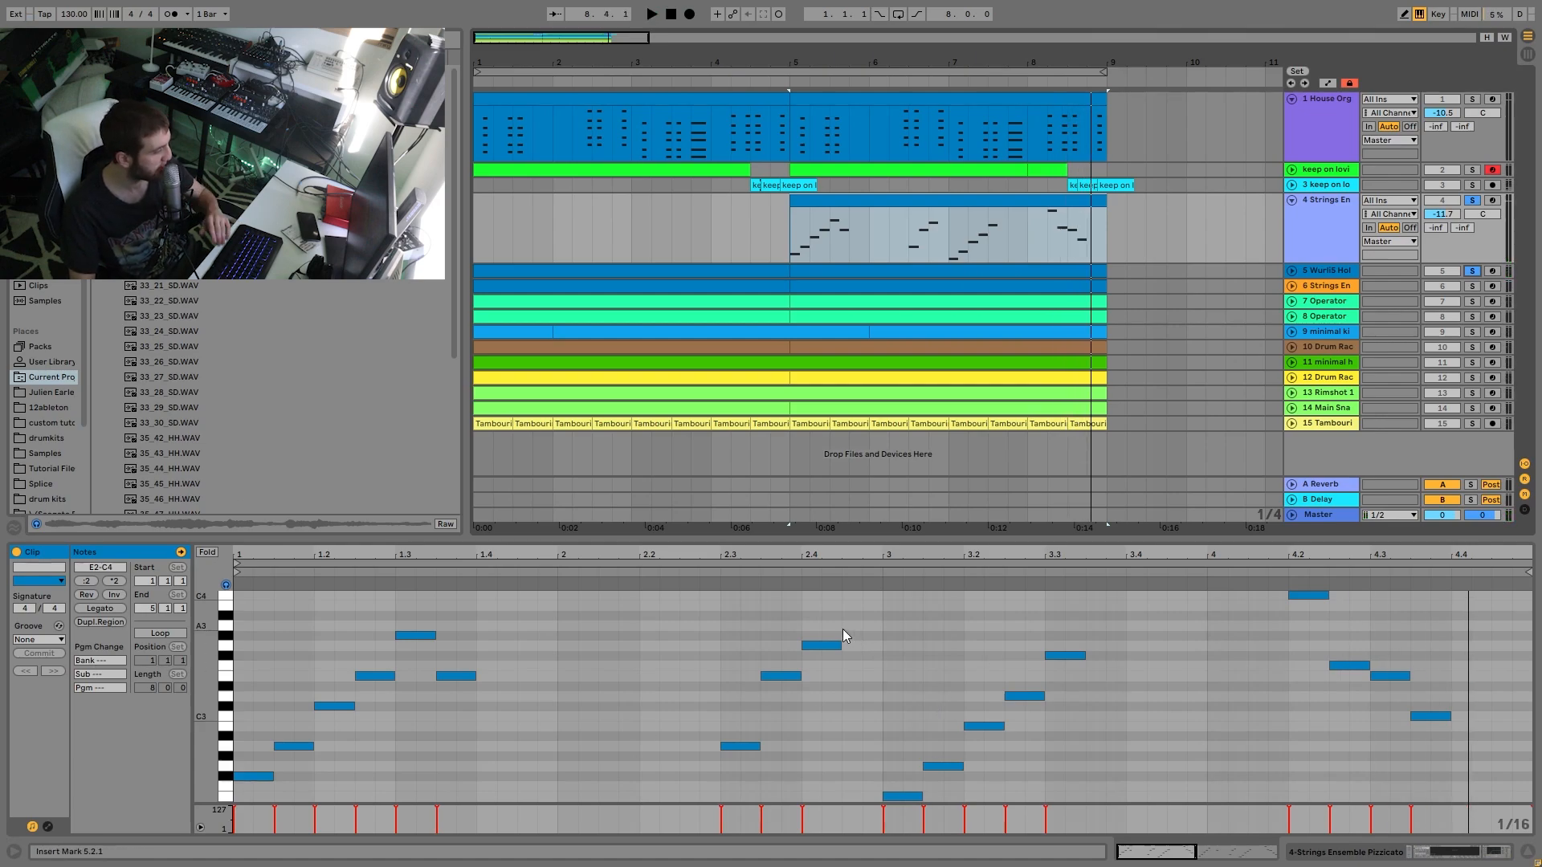
Step: Select the G3 note at beat 2.4 of the pizzicato melody and replay the strings with the piano from bar 5
click(827, 645)
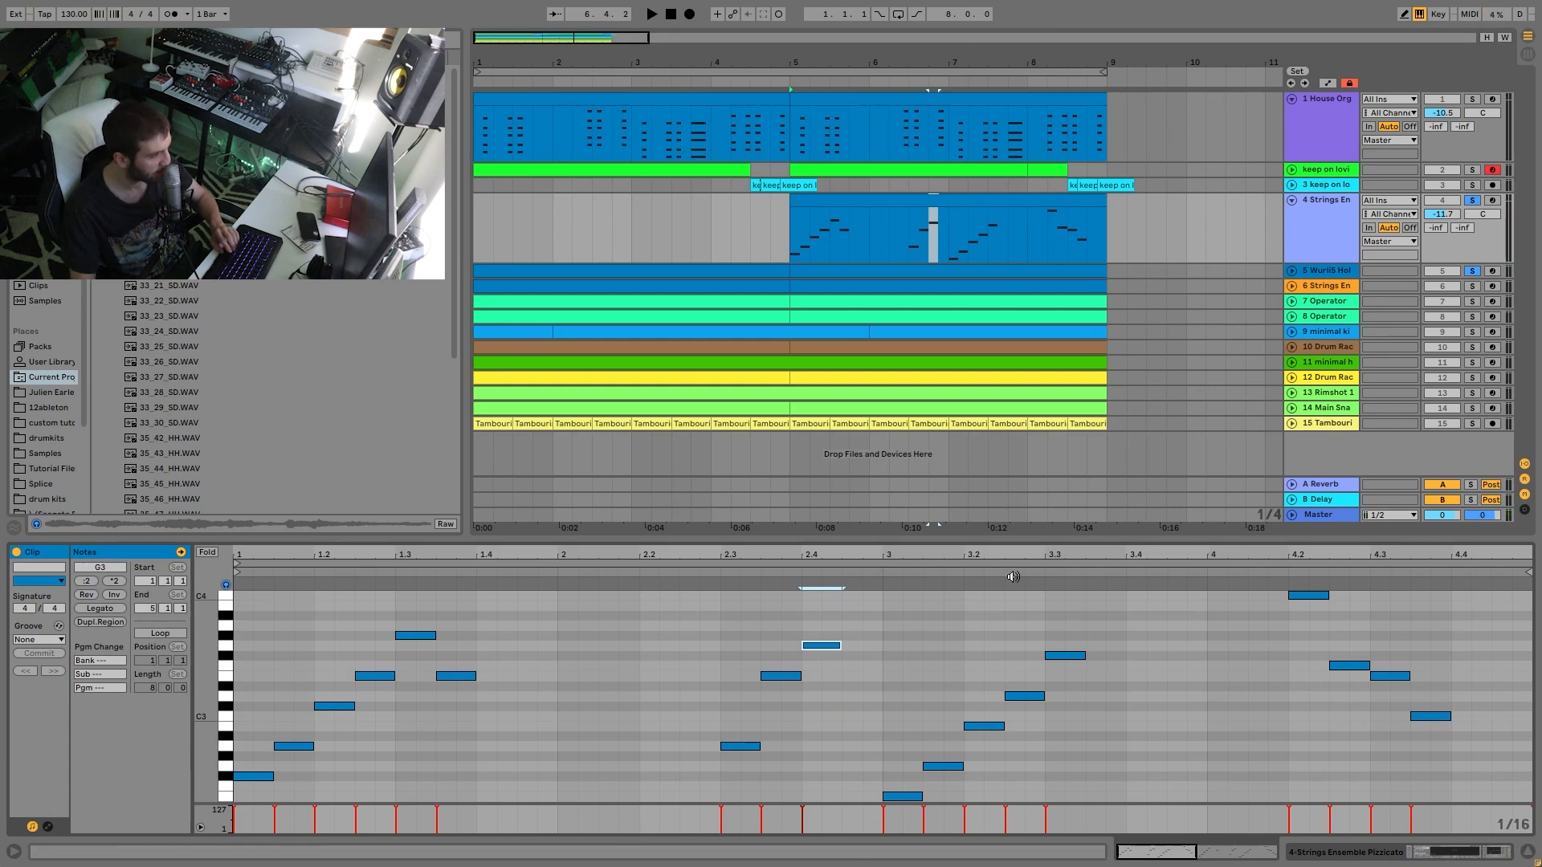
key(space)
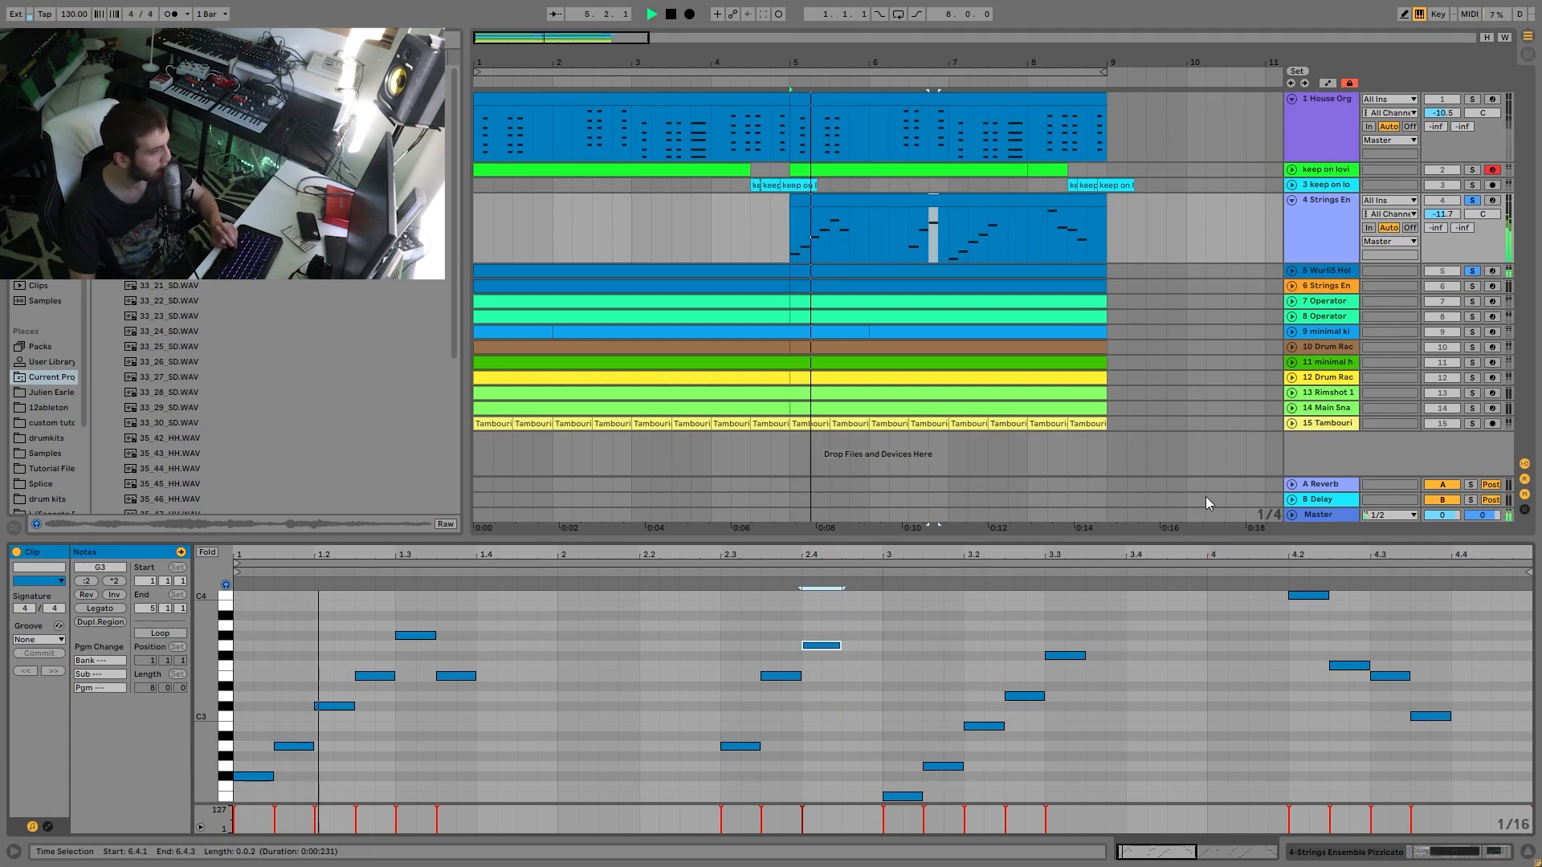
click(1472, 271)
key(space)
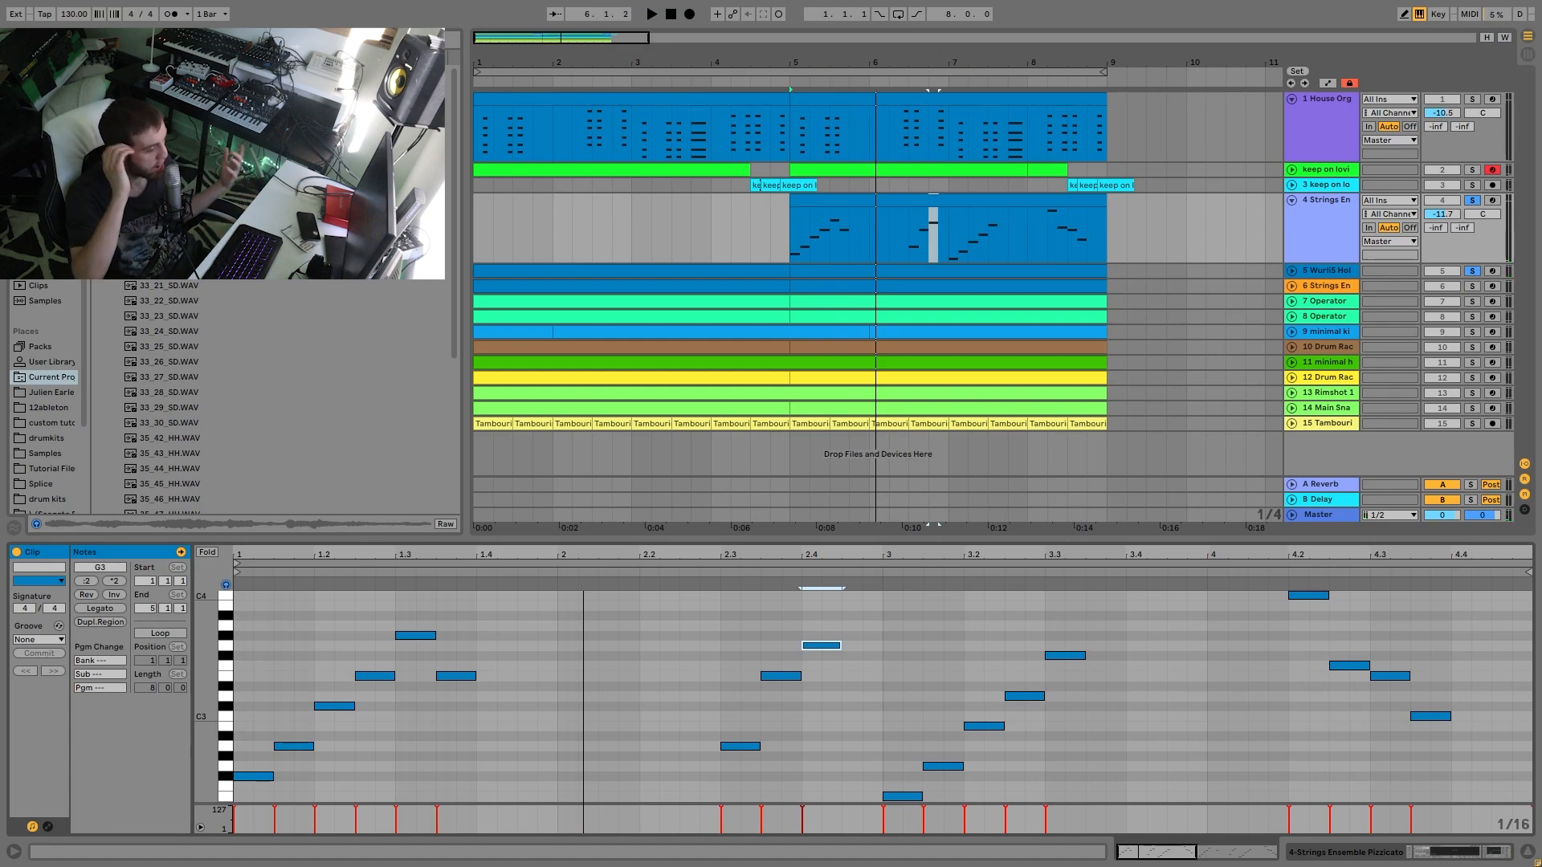
key(space)
key(space)
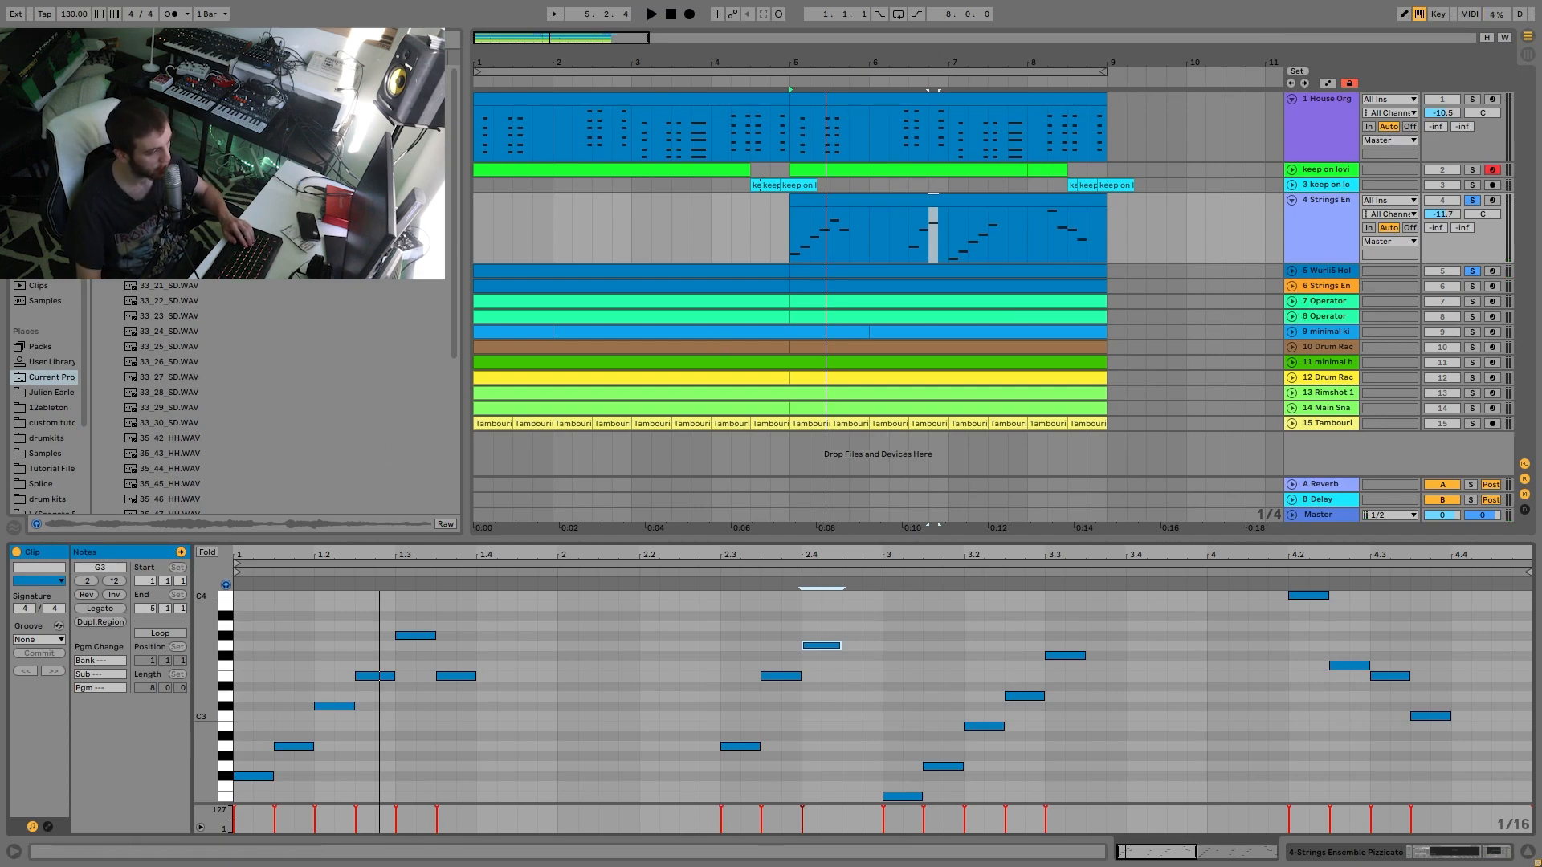
Step: Select the whole pizzicato clip, play it from bar 5 with the piano, and unsolo the piano track
click(834, 197)
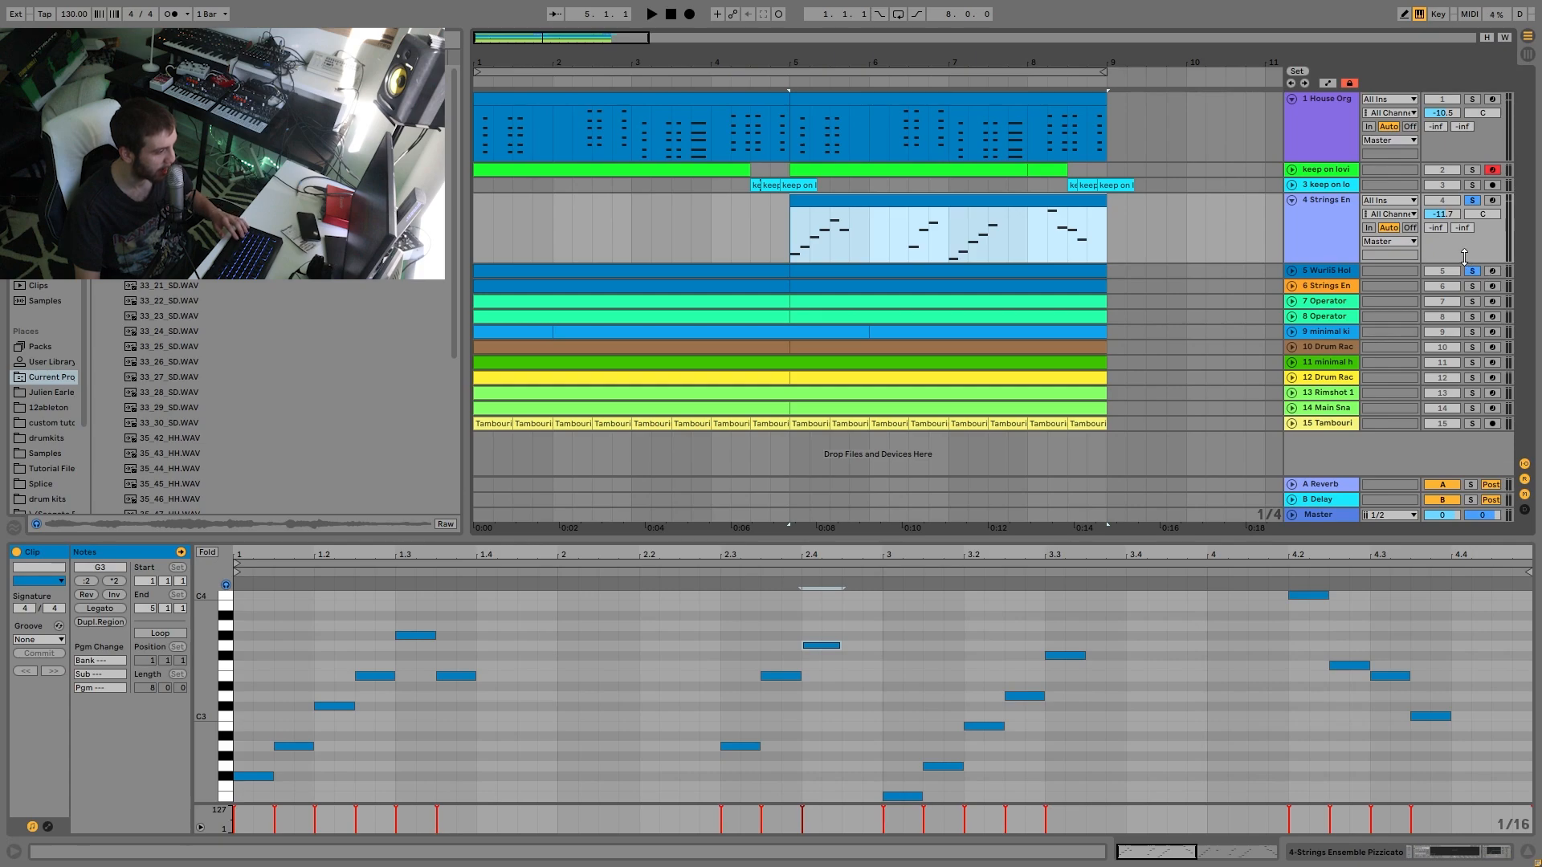
key(space)
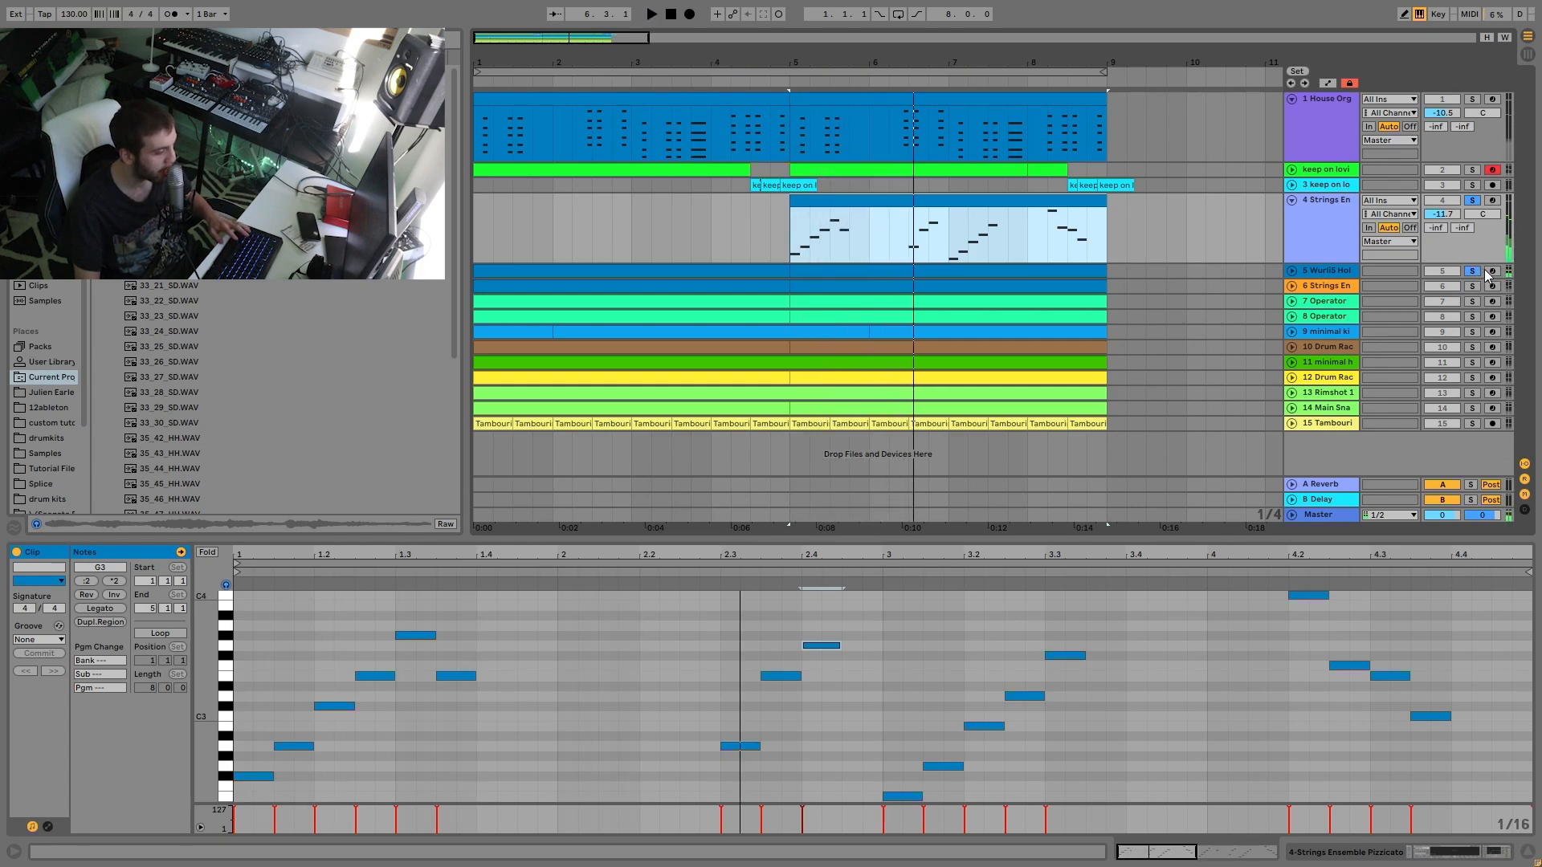
click(1473, 272)
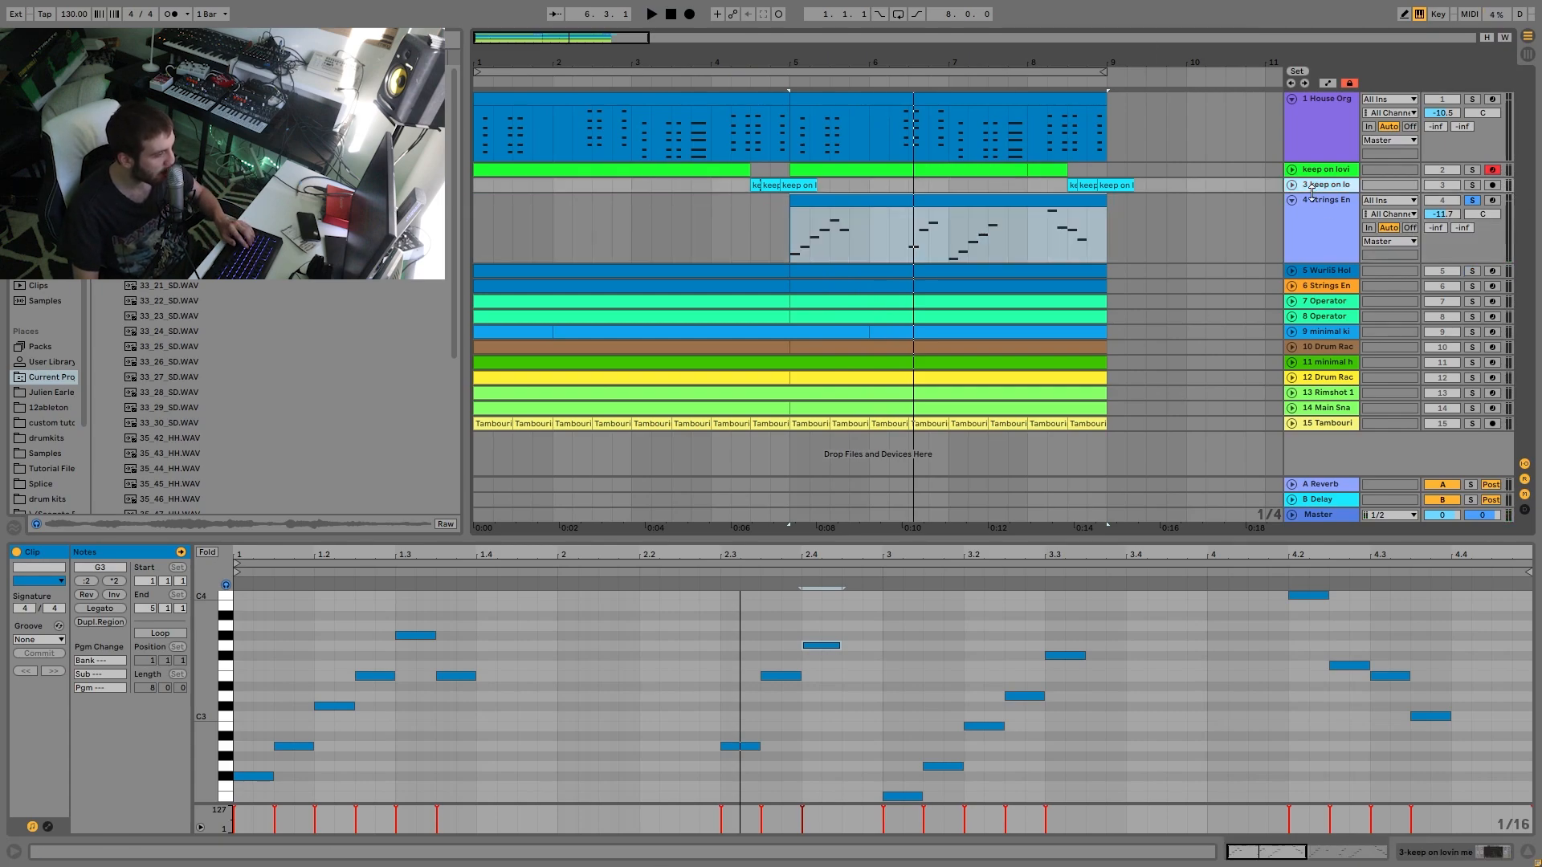
Step: Show the Strings Ensemble Pizzicato track's device chain and play the soloed part from bar 5
double_click(1328, 230)
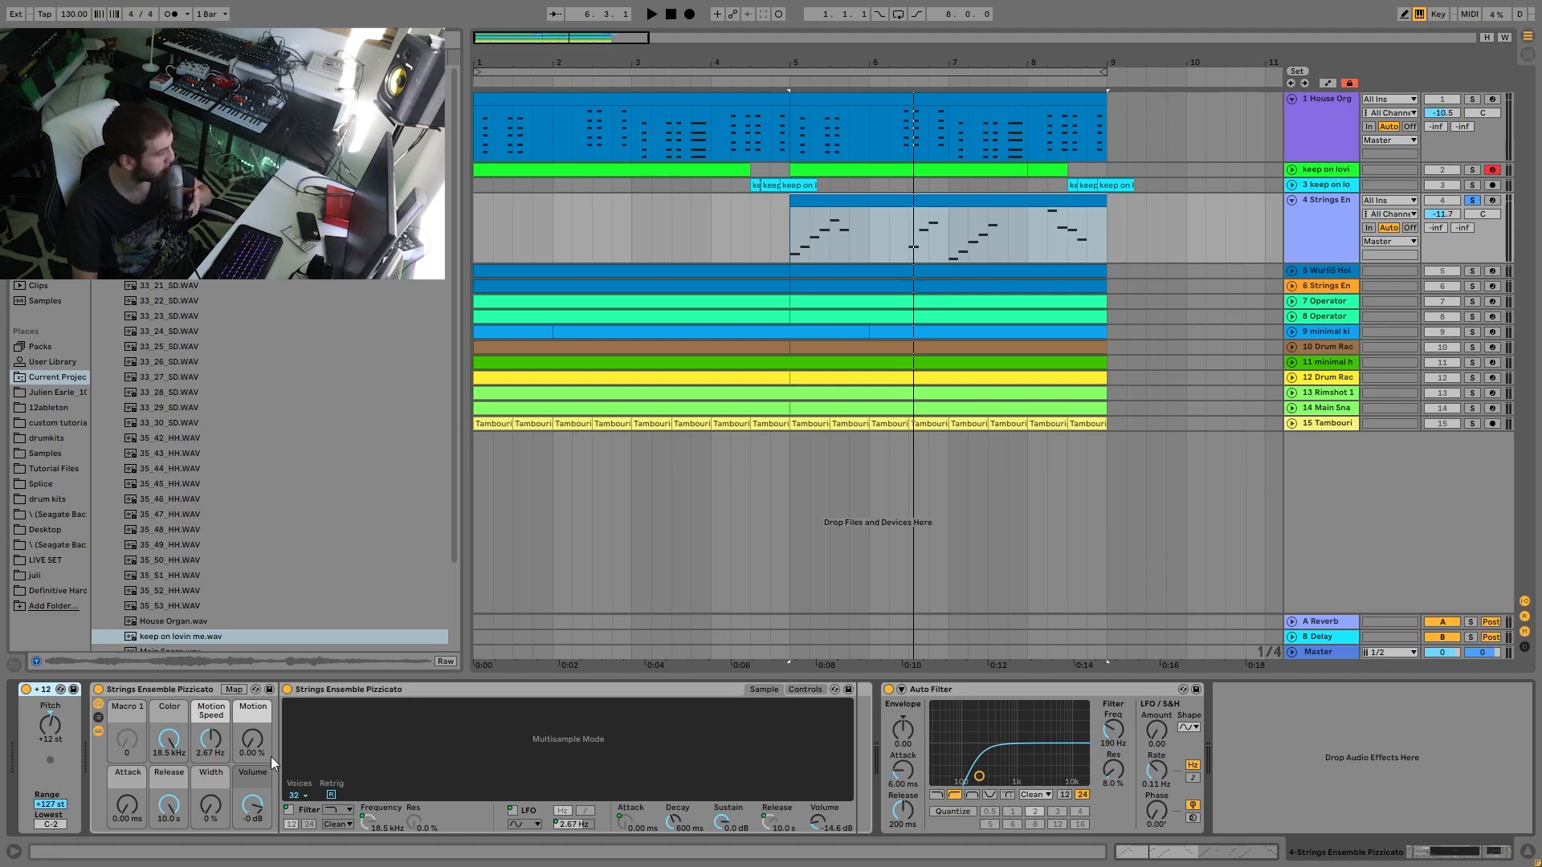
key(space)
key(space)
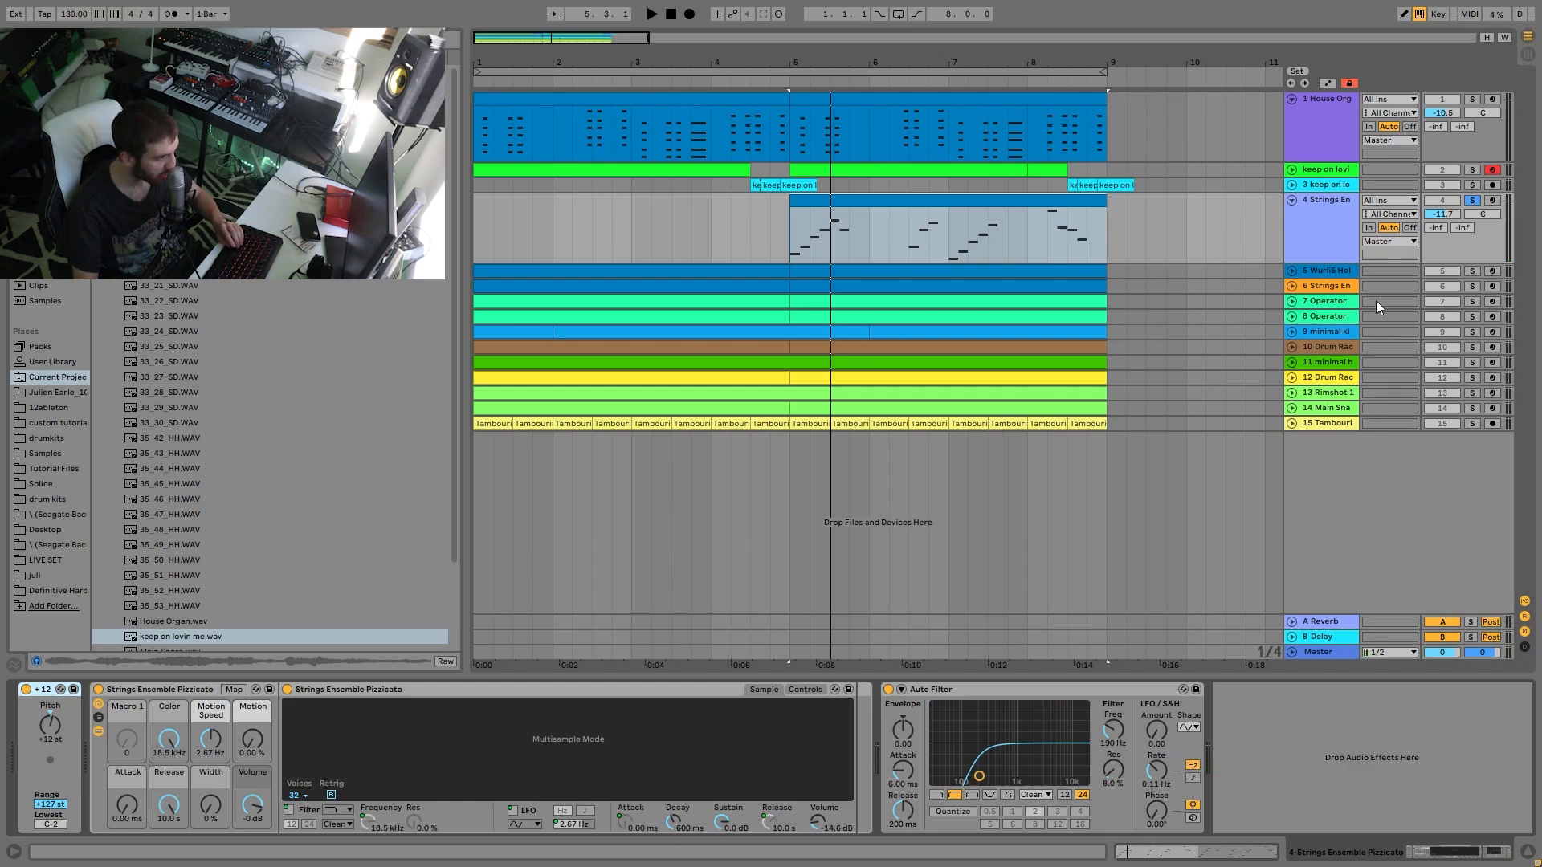
Step: Solo and unfold the Wurli5 Hollow Piano track and play its first clip from bar 1
click(1472, 270)
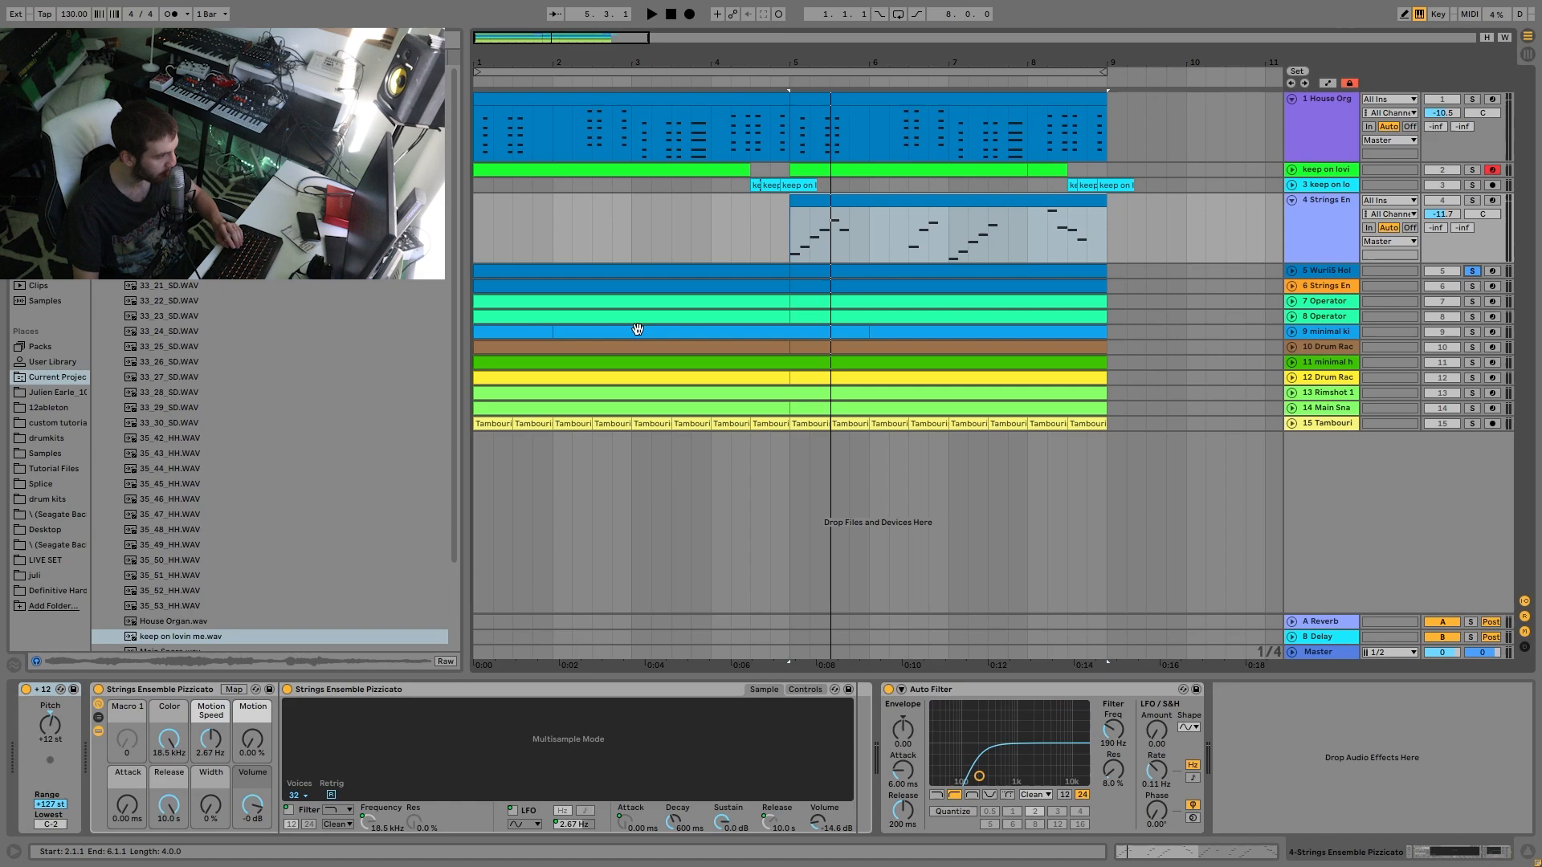
click(649, 270)
key(space)
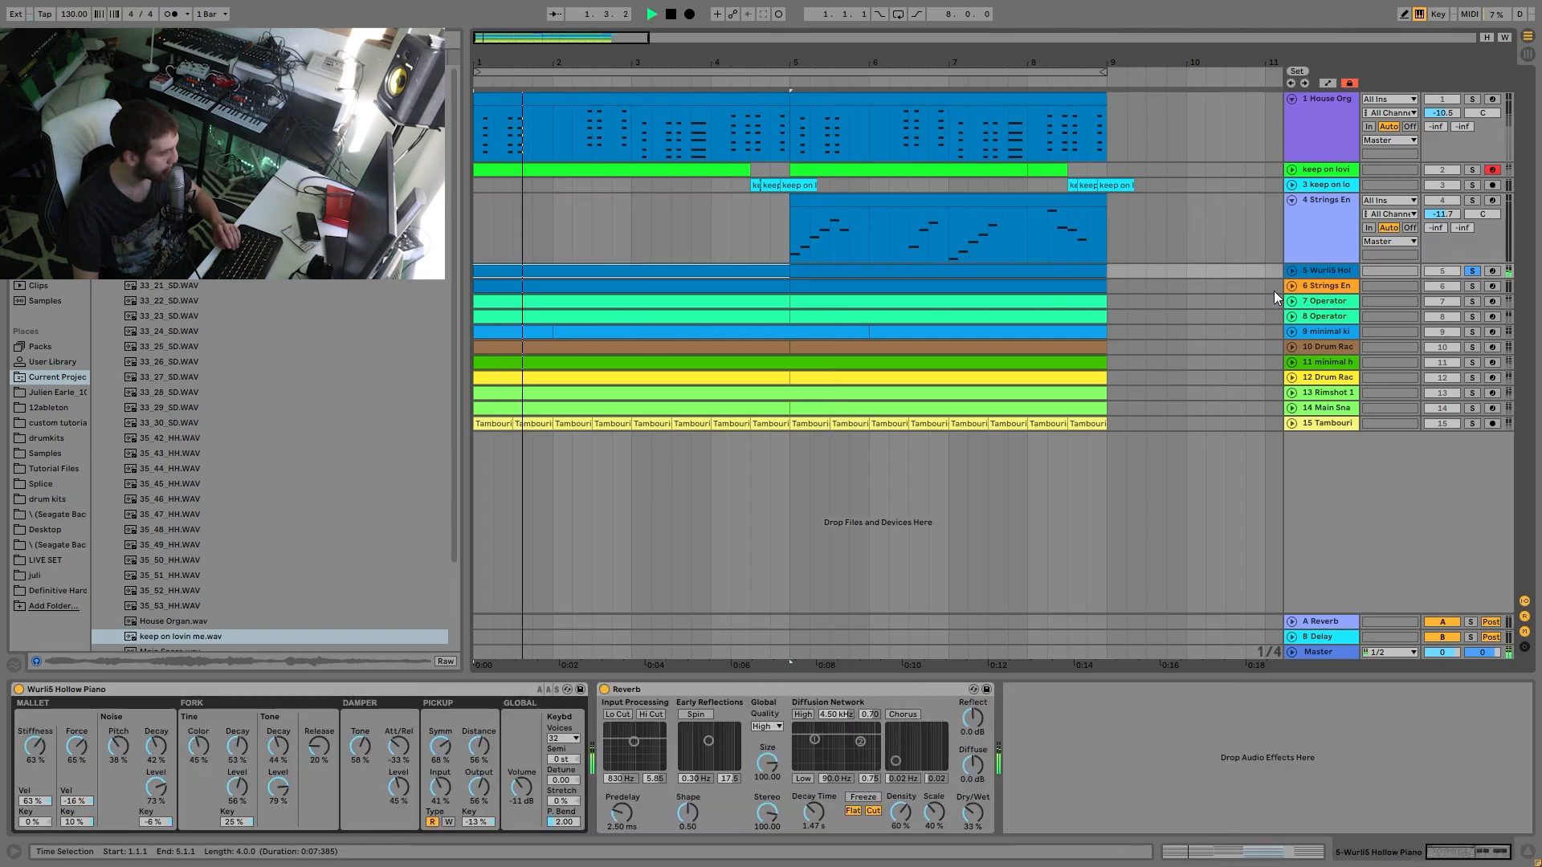
click(1292, 271)
drag(1441, 285, 1441, 271)
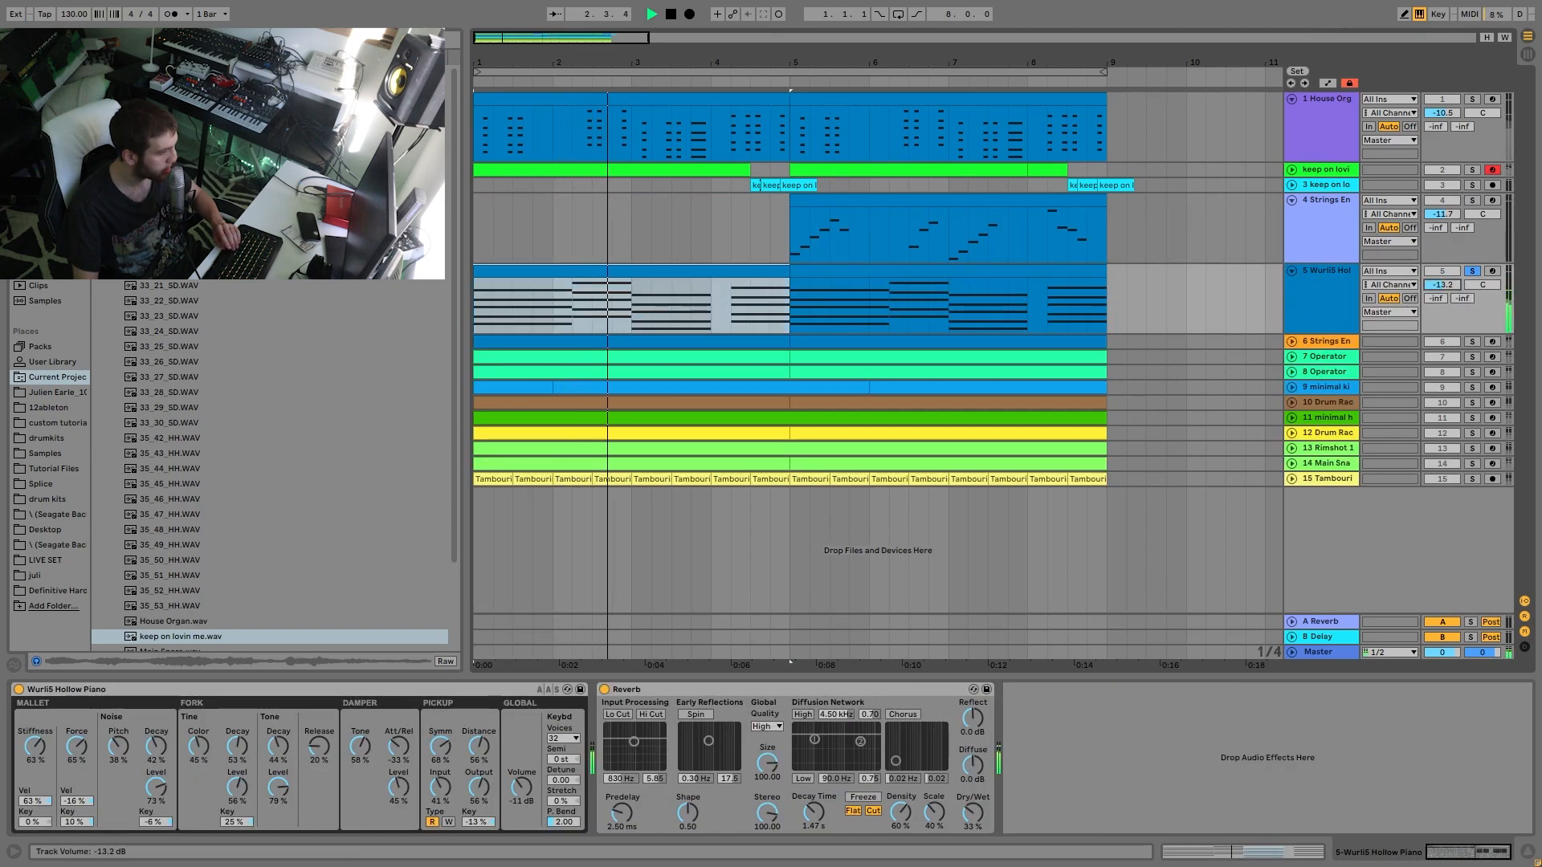
key(space)
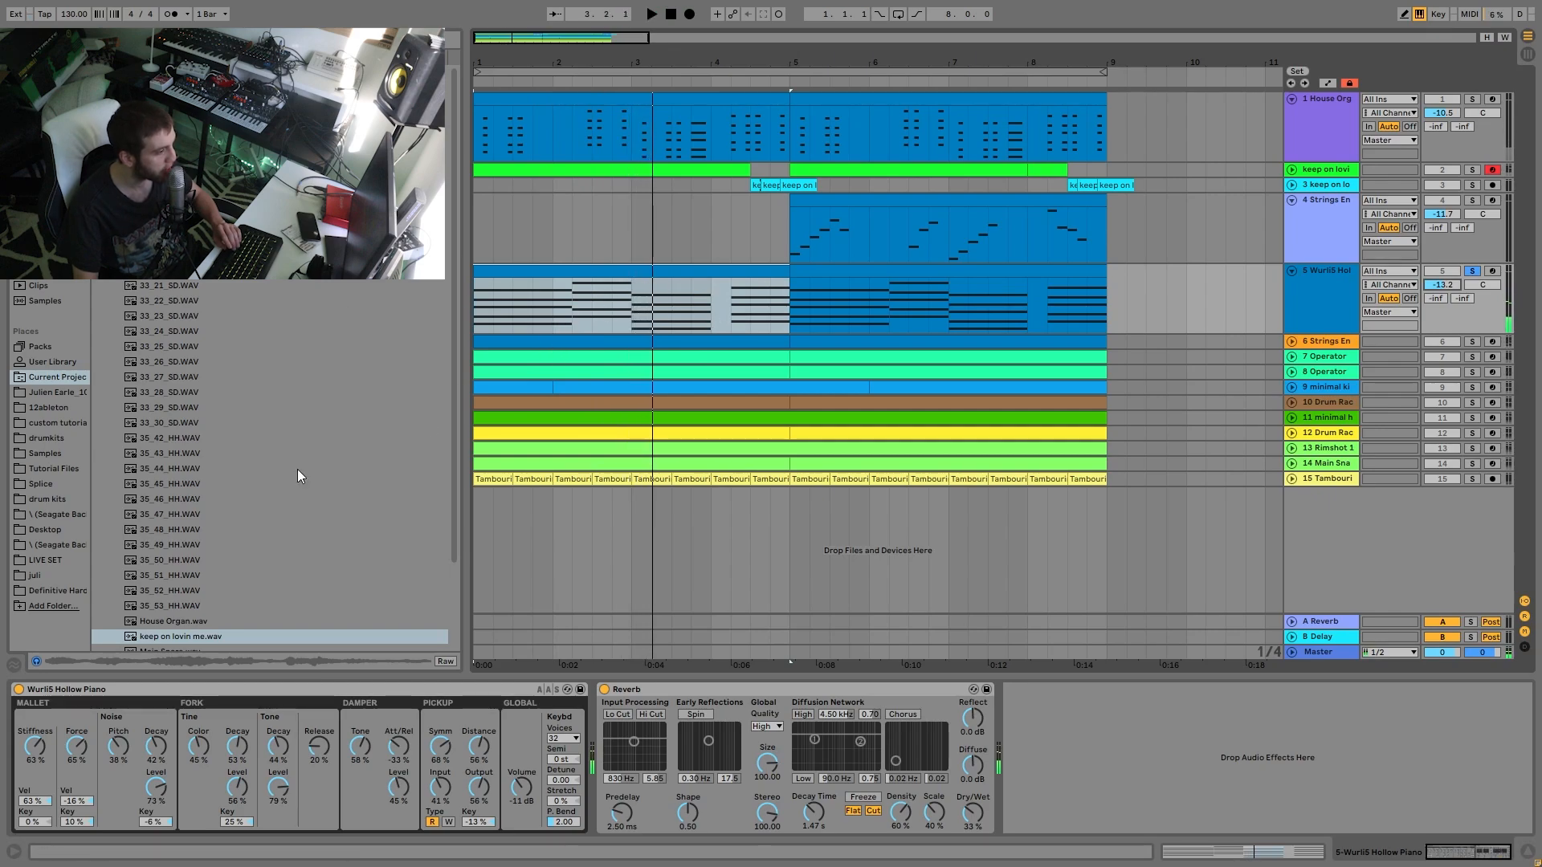
Step: Compare the MIDI notes of the first Wurli5 Hollow Piano clip with those of the first House Organ clip
double_click(572, 270)
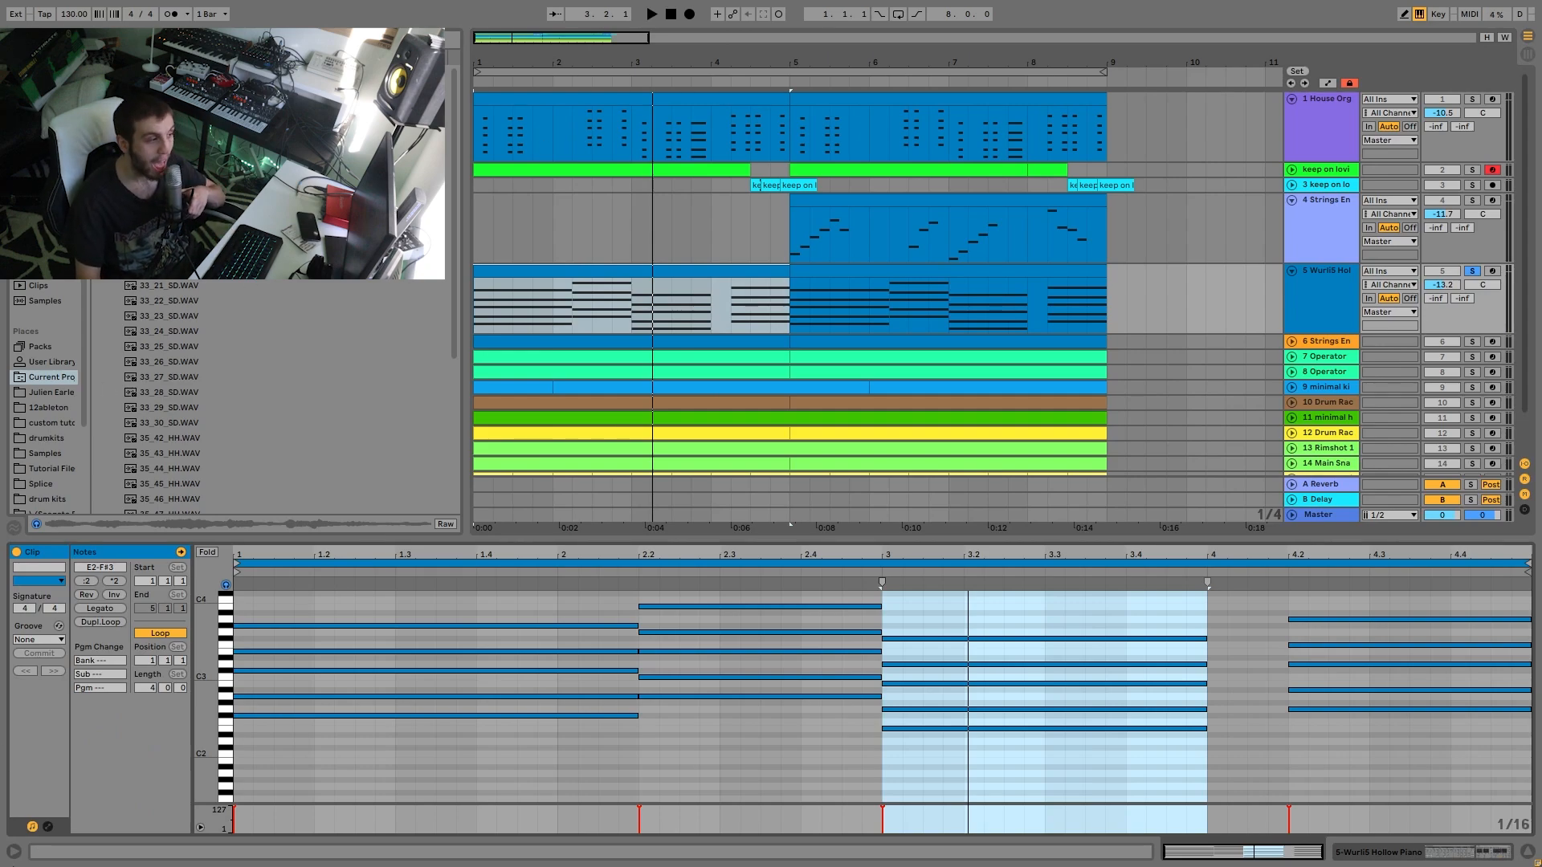
click(671, 142)
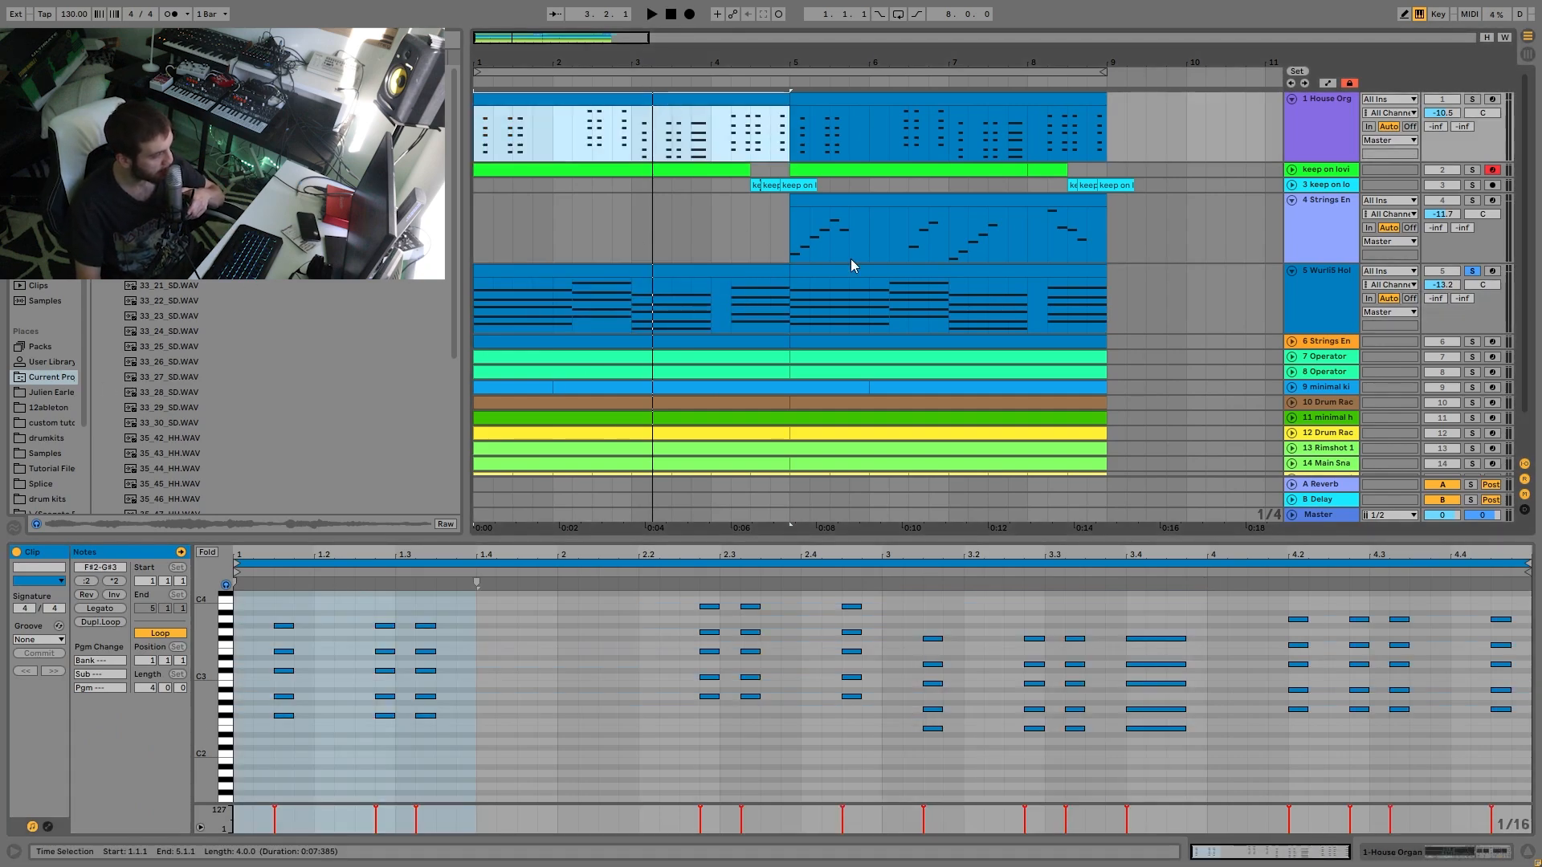
click(630, 270)
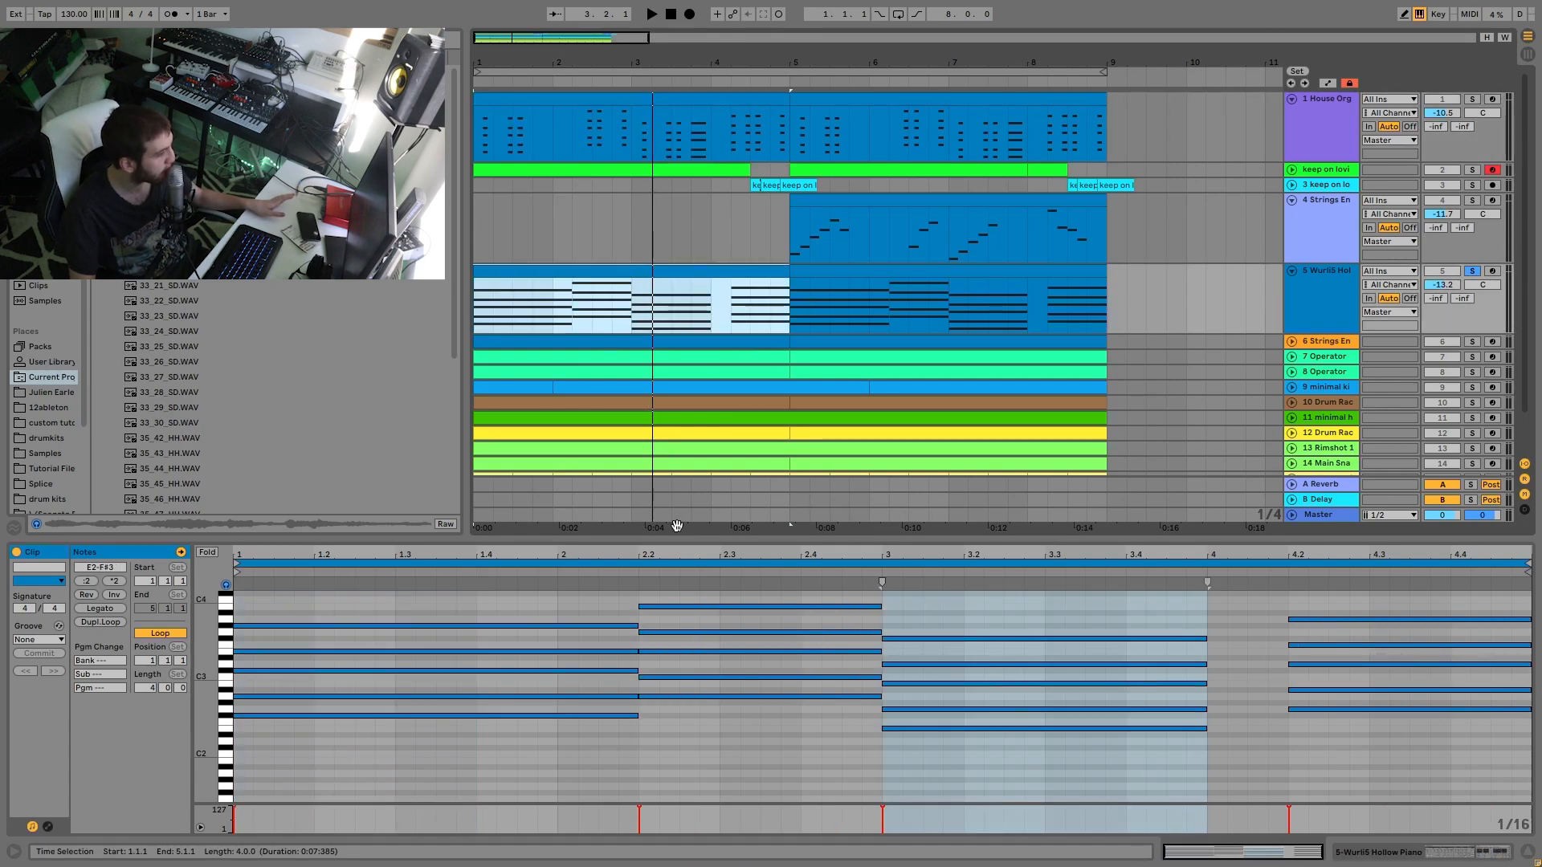
Step: Select each of the four sustained piano chords in turn within the first clip's MIDI notes
drag(450, 765, 449, 591)
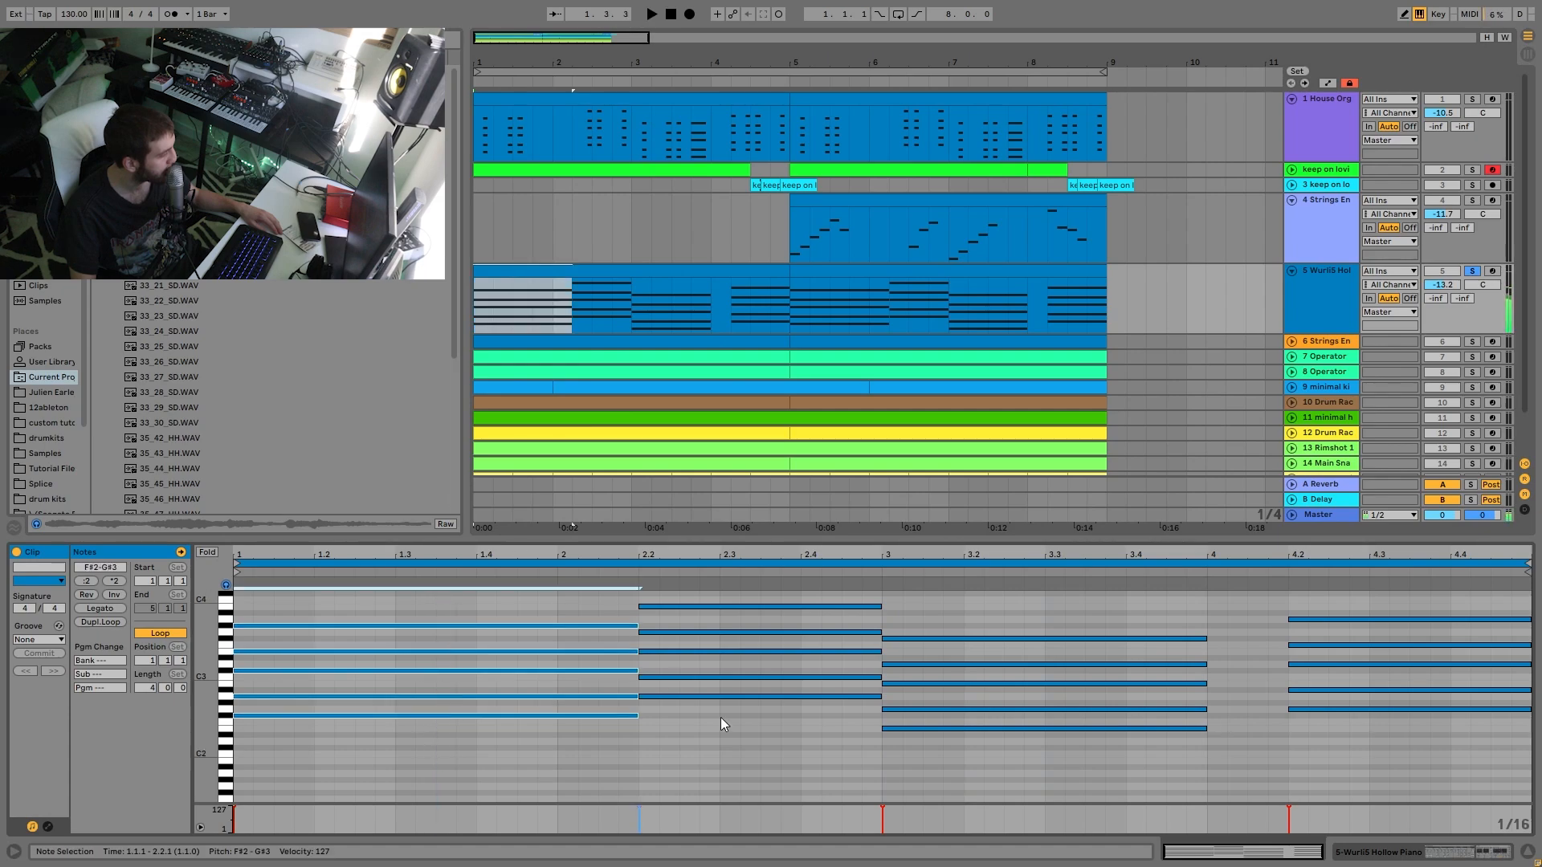
drag(768, 770, 832, 511)
drag(1018, 767, 1030, 593)
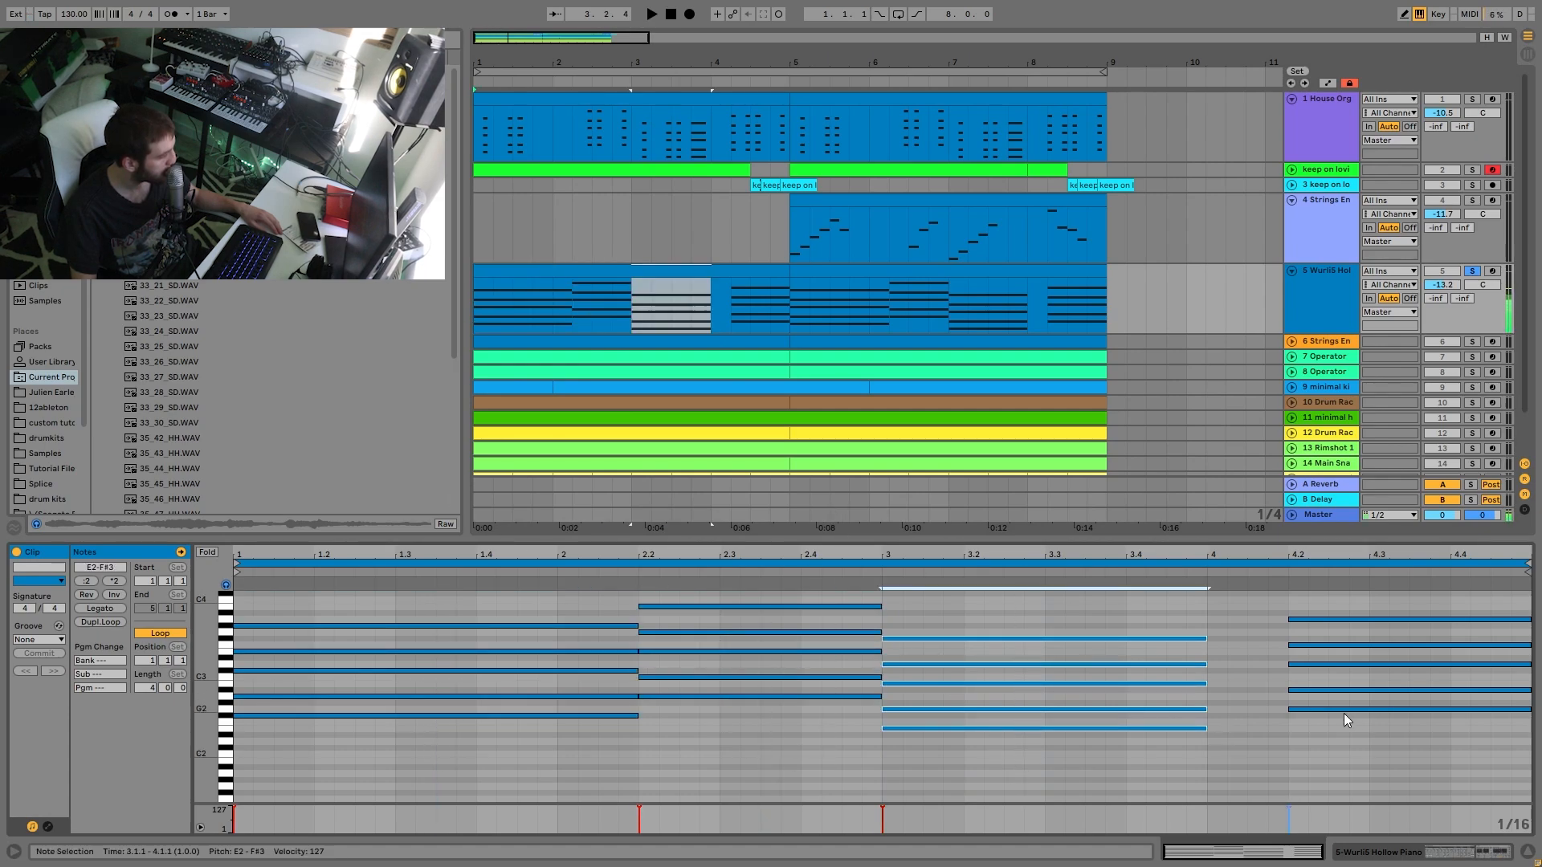
drag(1383, 736, 1428, 519)
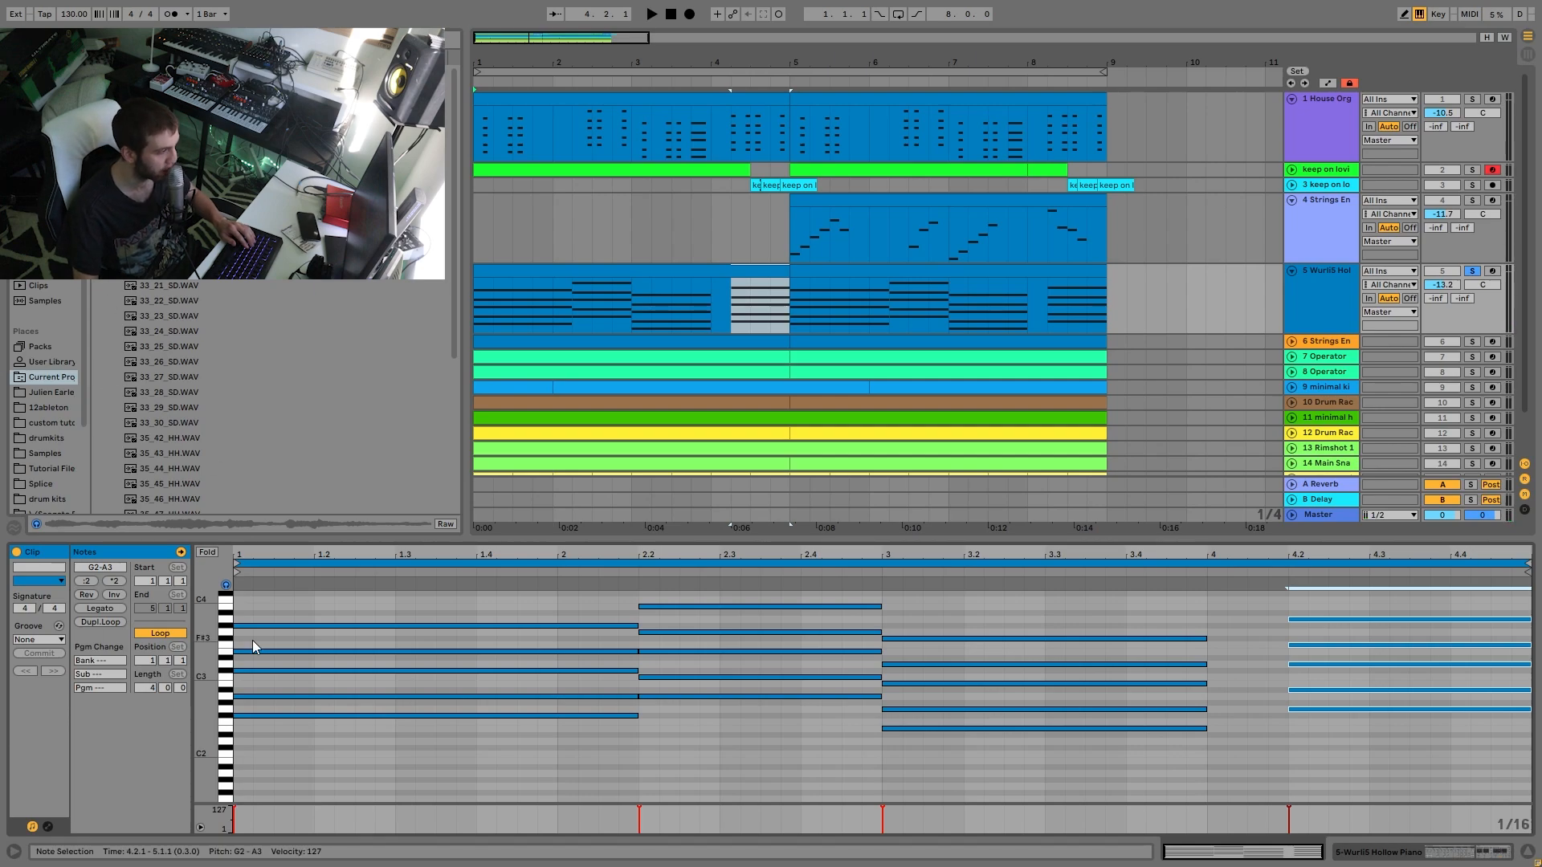
Step: Play the first piano clip from bar 1 and show the Wurli5 Hollow Piano track's device chain
click(616, 269)
key(space)
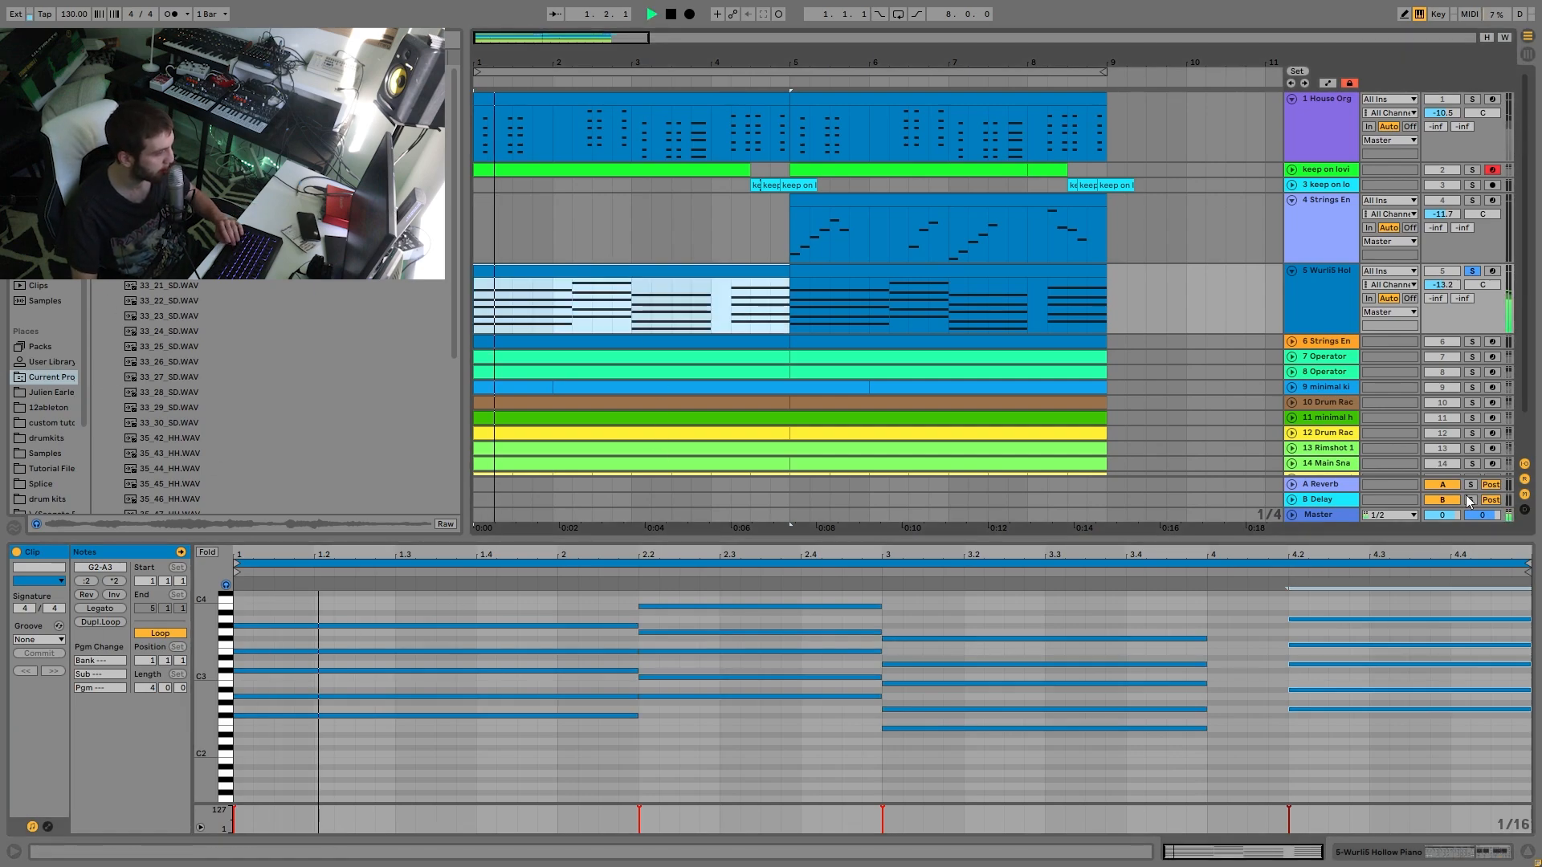
double_click(1336, 303)
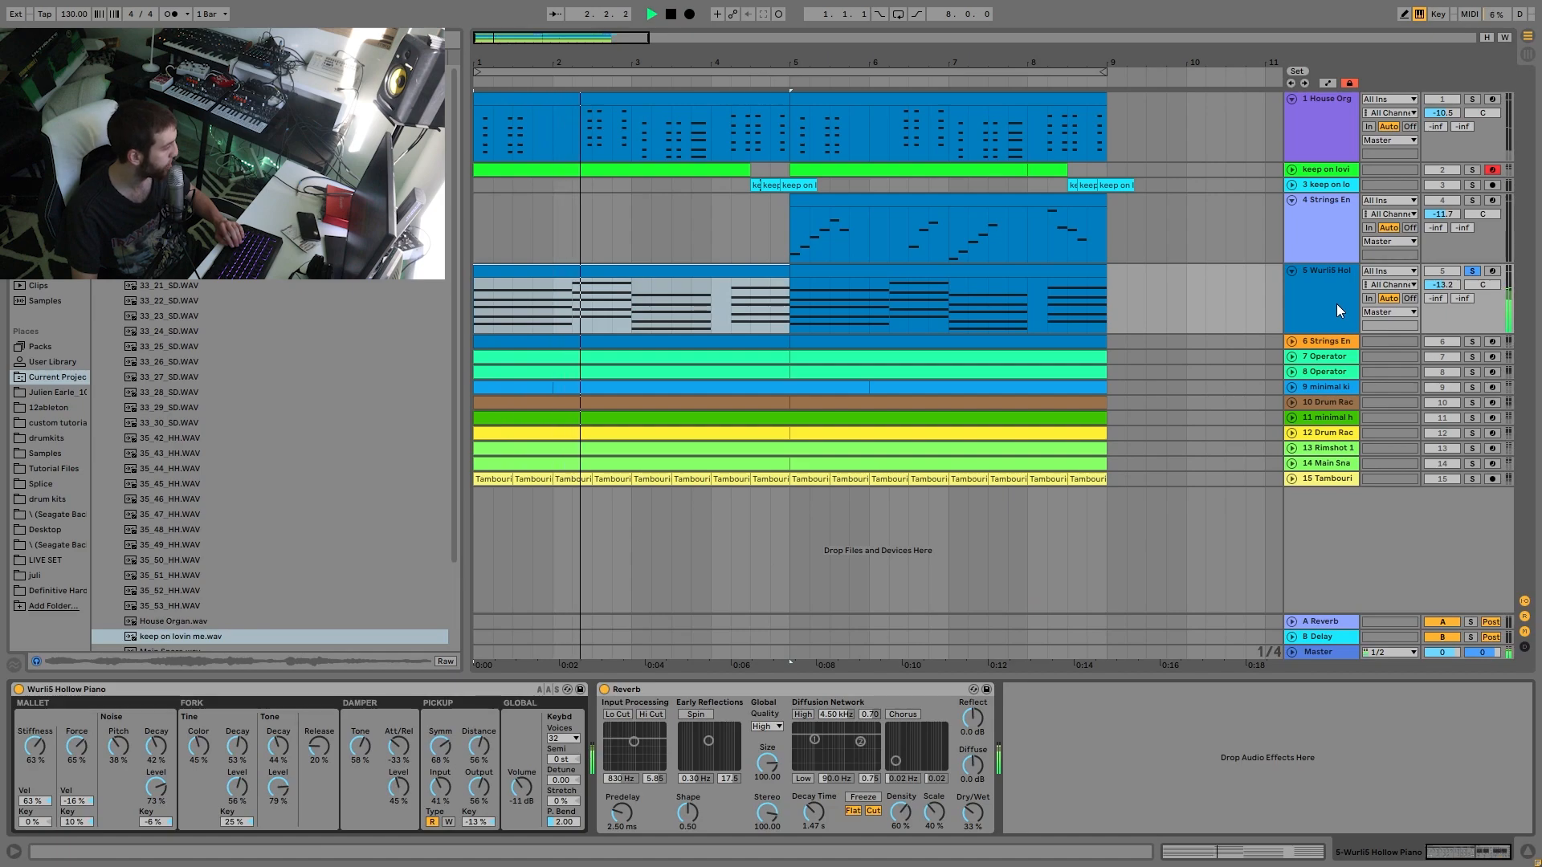
key(space)
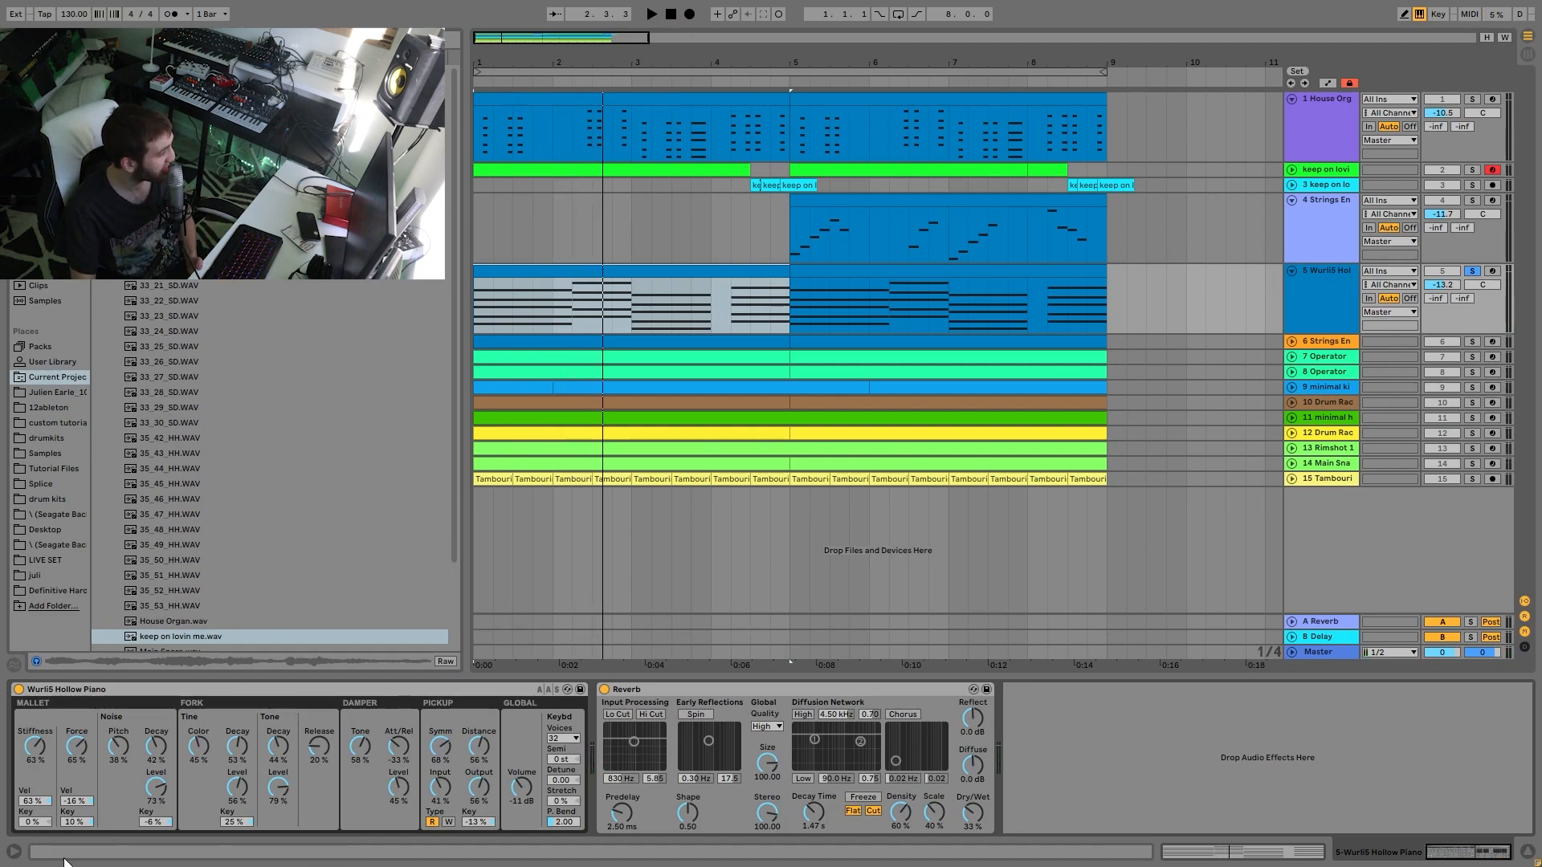
Step: Switch the browser to another category, replay the piano chords from bar 1, and select the Wurli5 Hollow Piano track
click(45, 208)
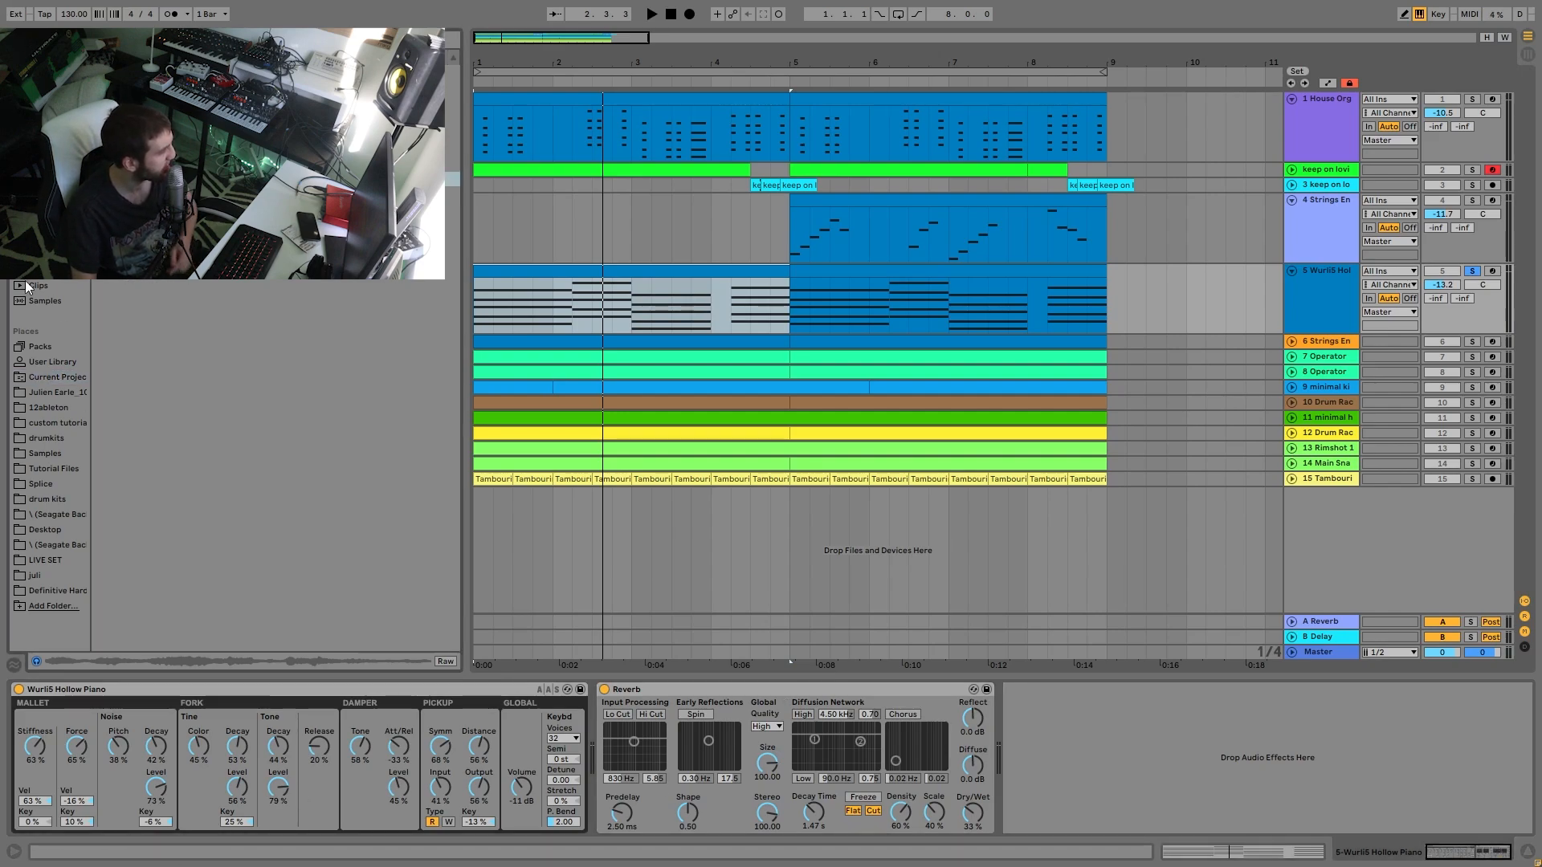
key(space)
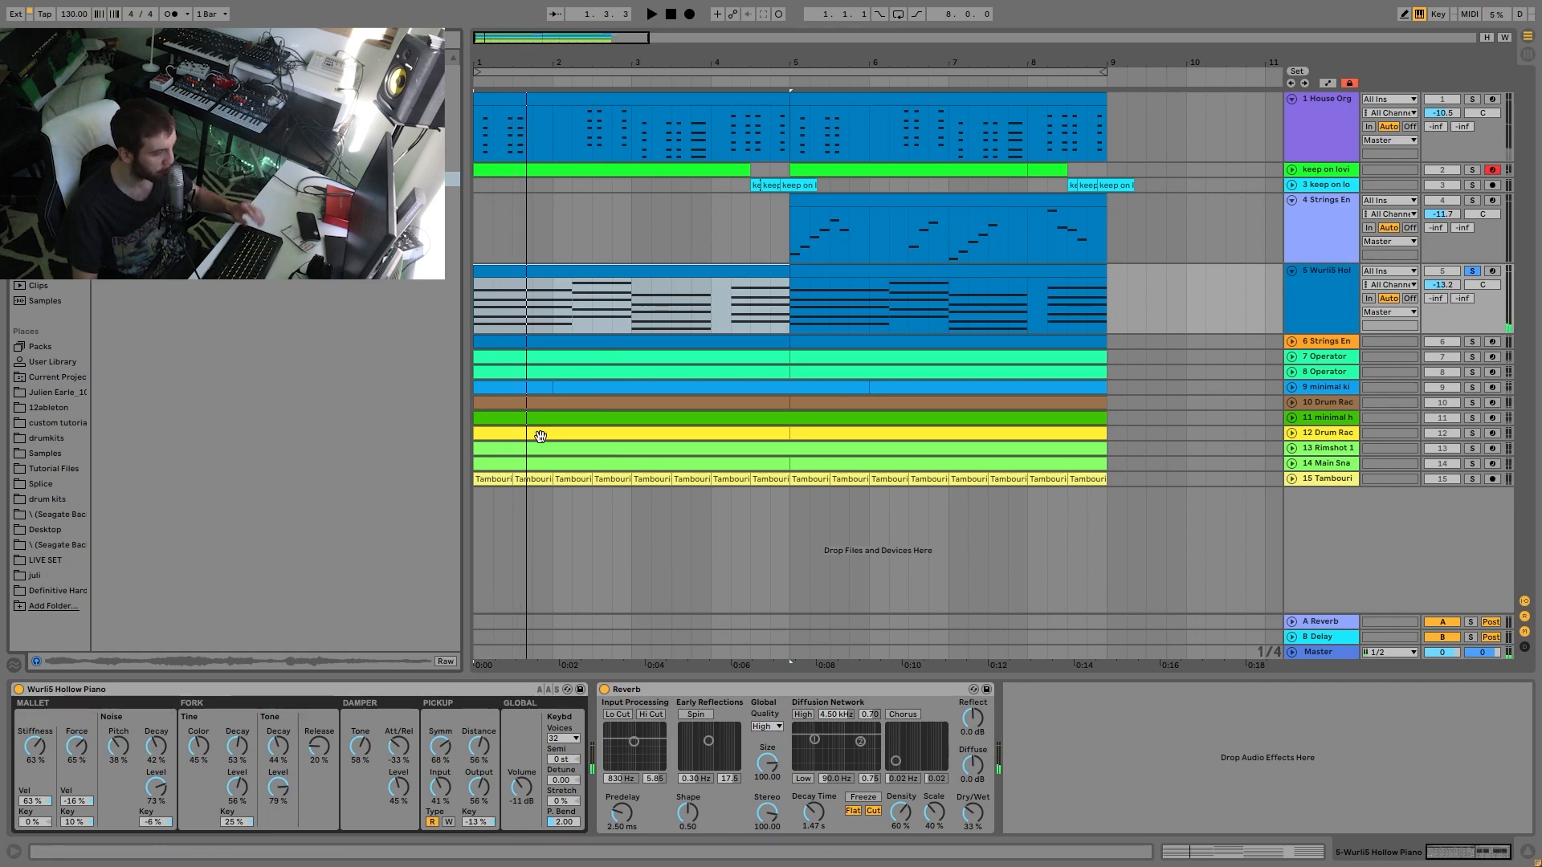
key(space)
key(space)
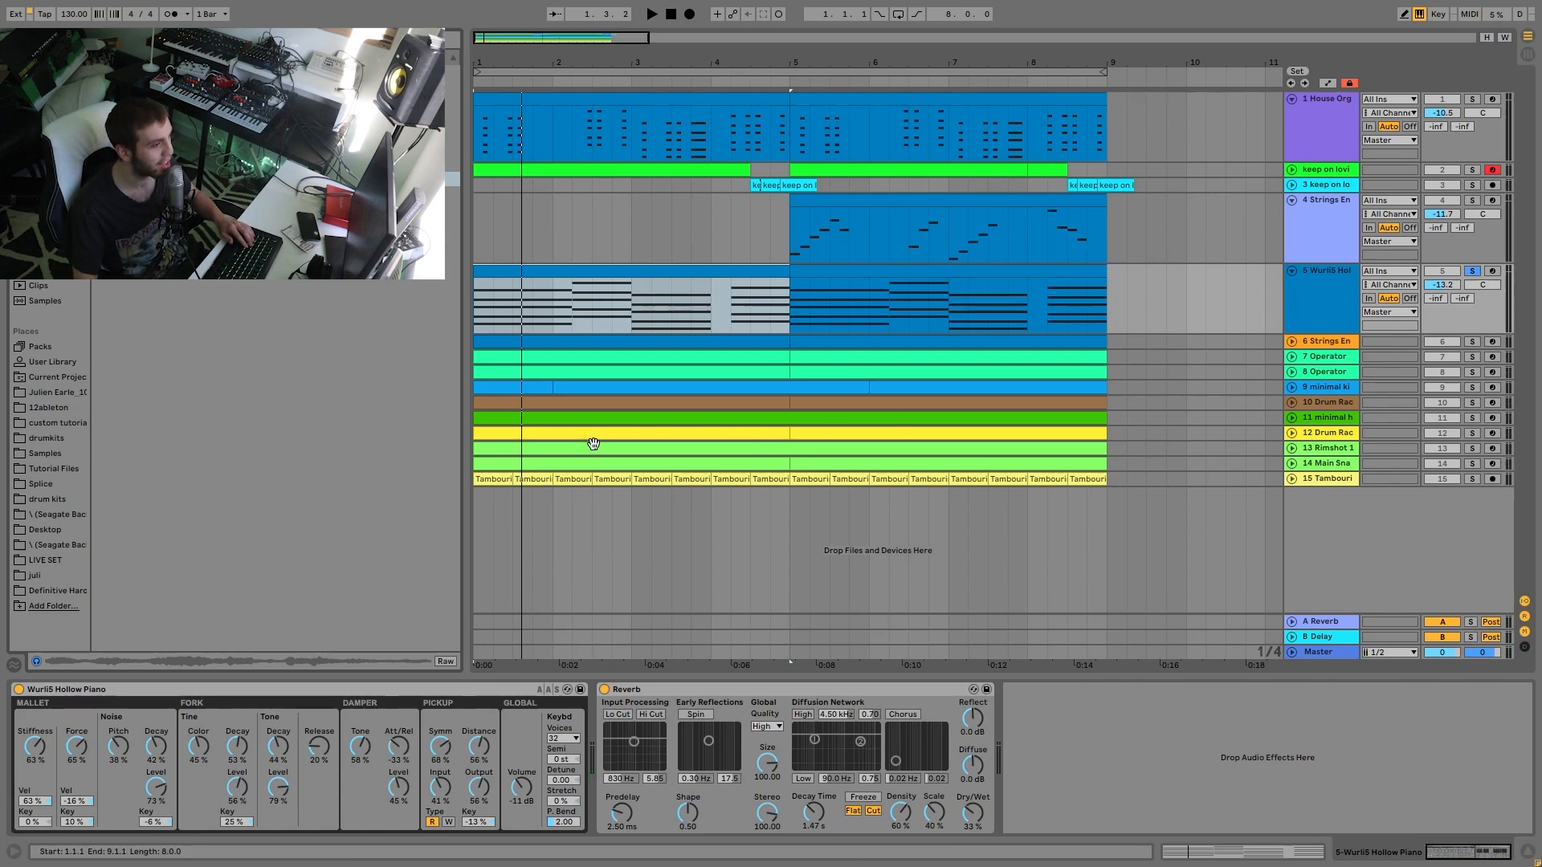
click(1346, 289)
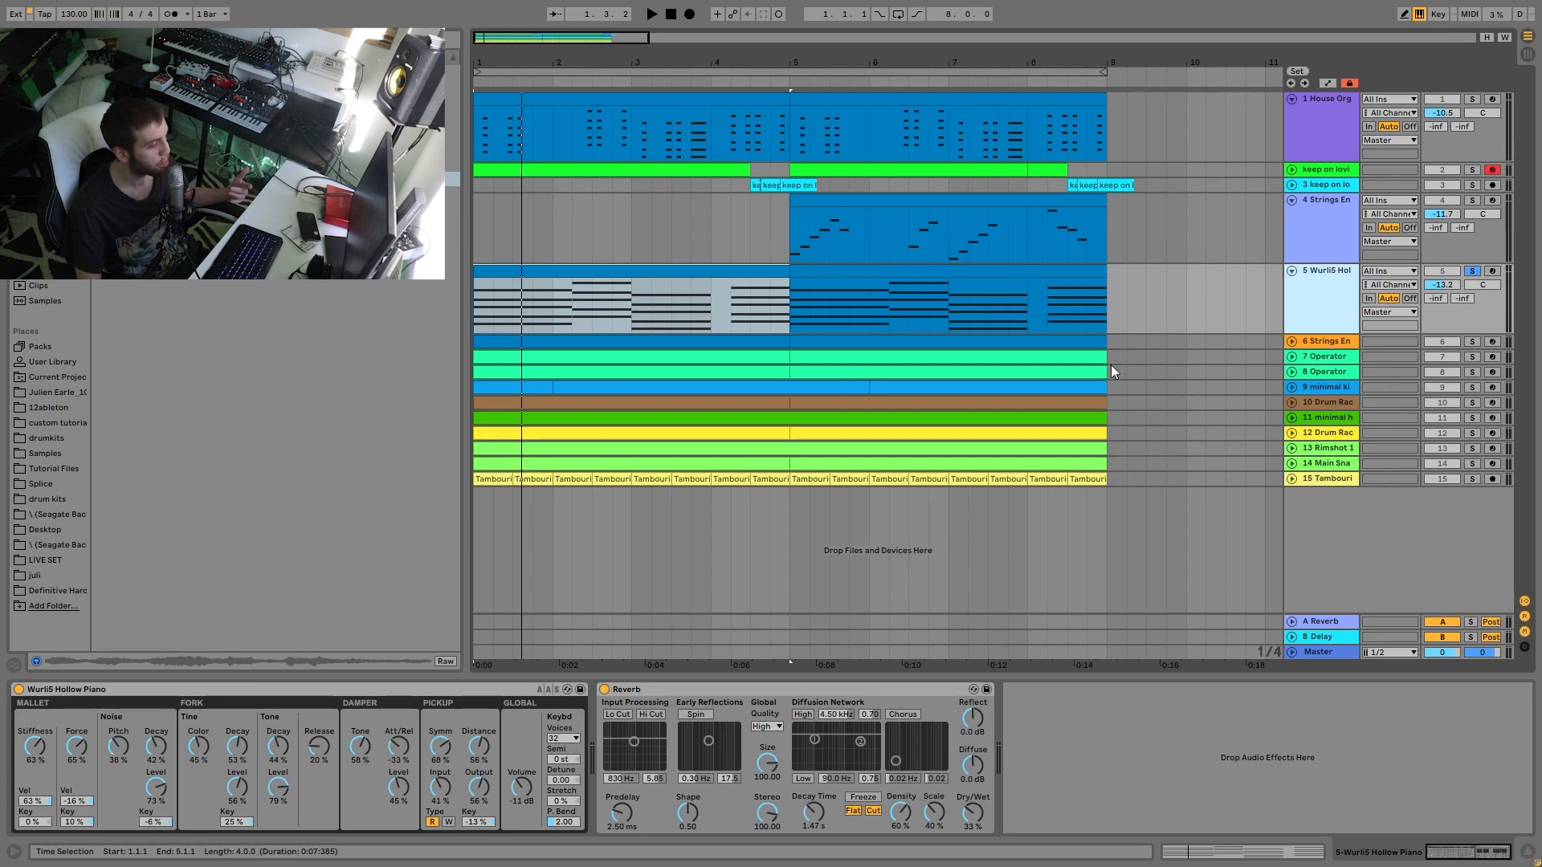
Step: Set the arrangement loop over the piano part from bar 1 to bar 9 and play it from the start
drag(1108, 287, 458, 324)
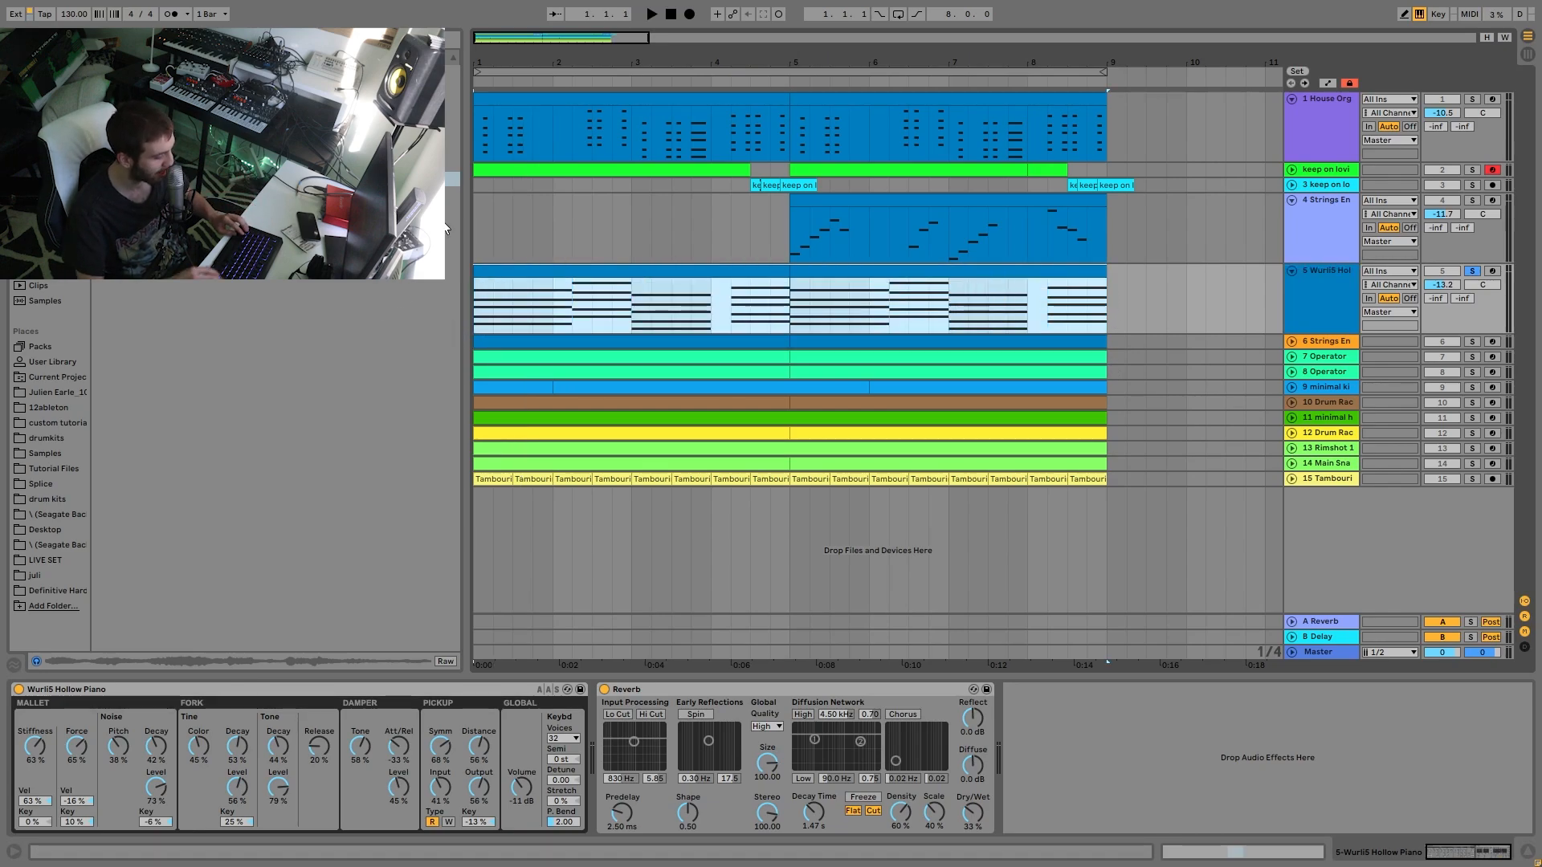
key(ctrl+l)
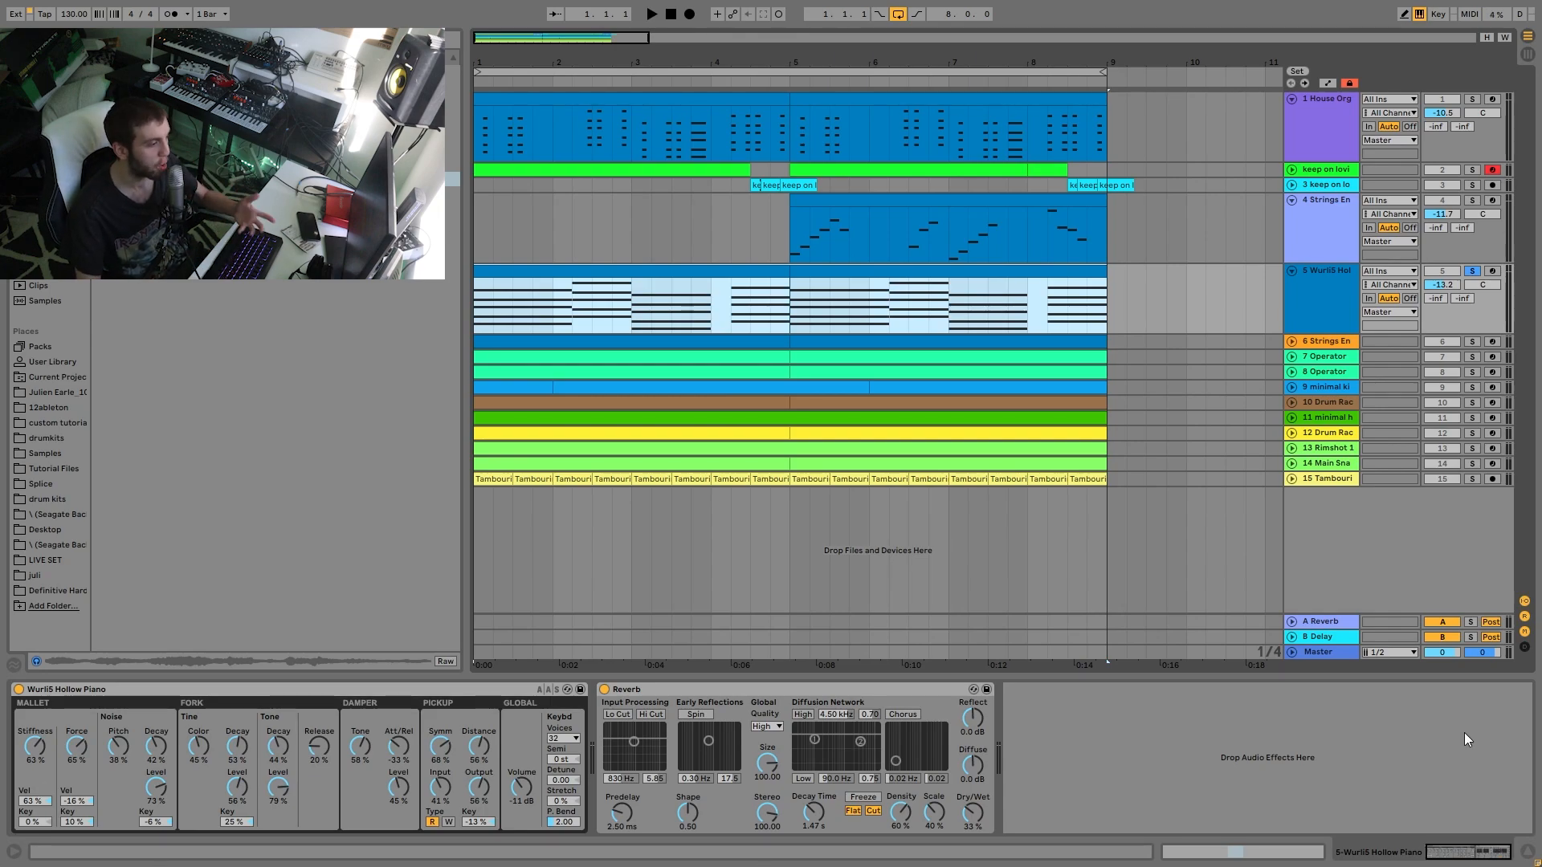
key(space)
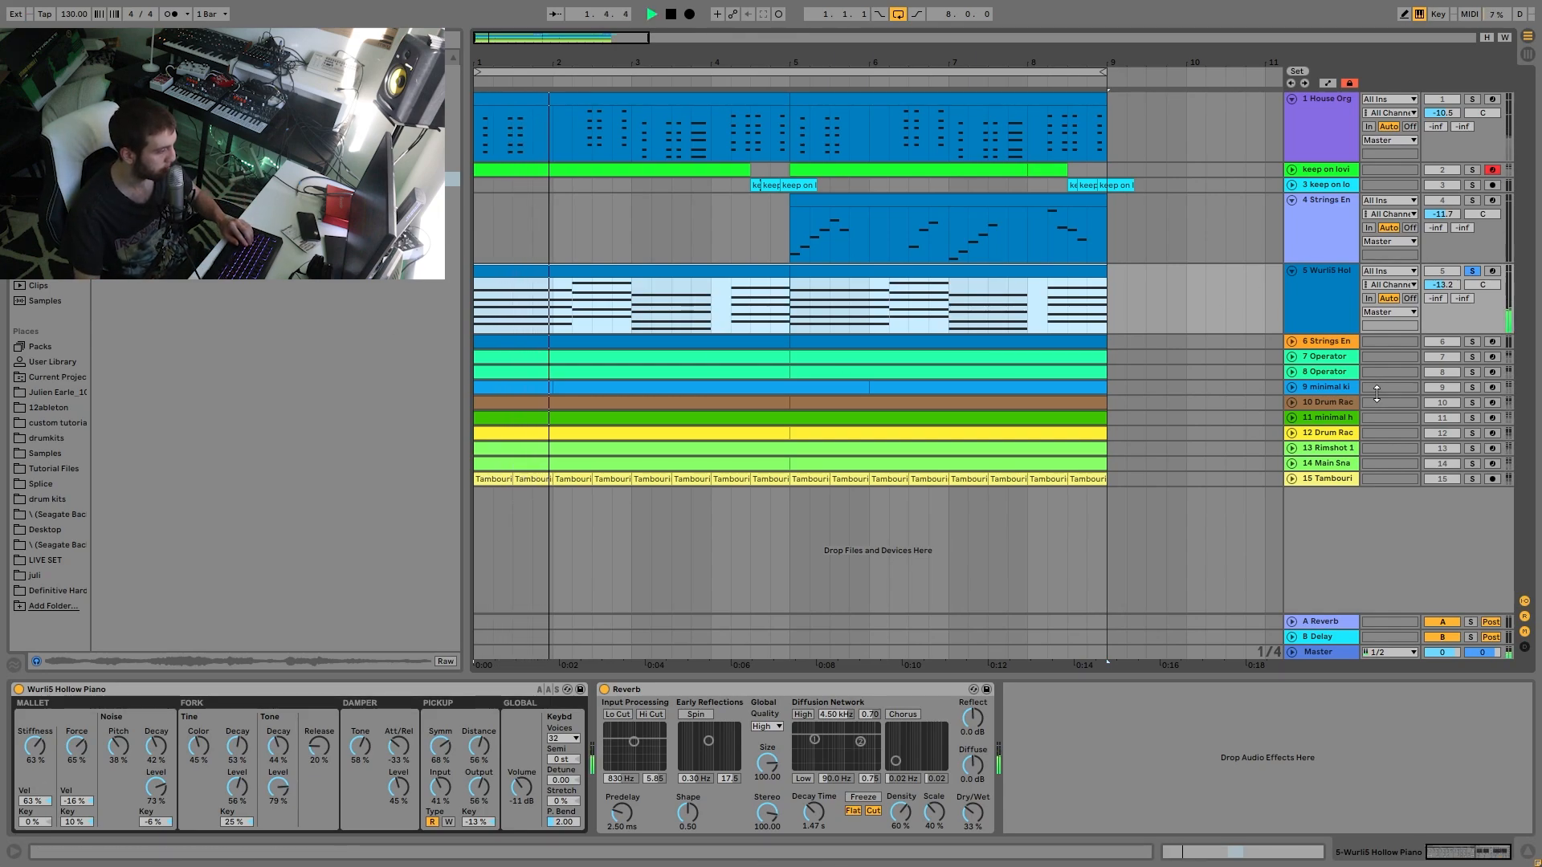
key(space)
Step: Solo the 6 Strings Ensemble Tremolo track, show its devices, play it from bar 1 and unfold it
click(1472, 341)
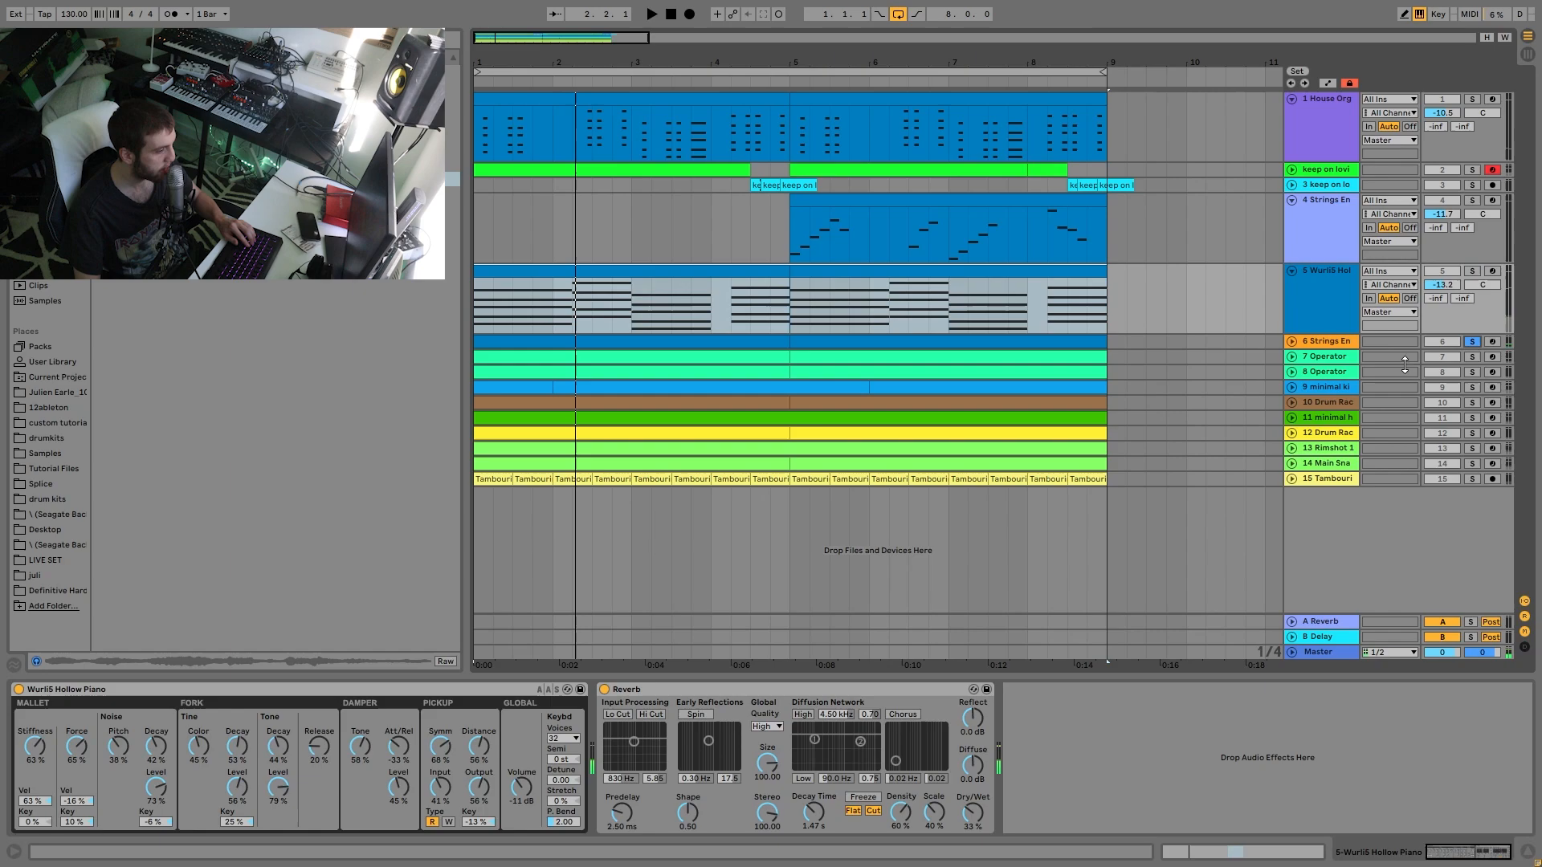
click(1309, 346)
key(space)
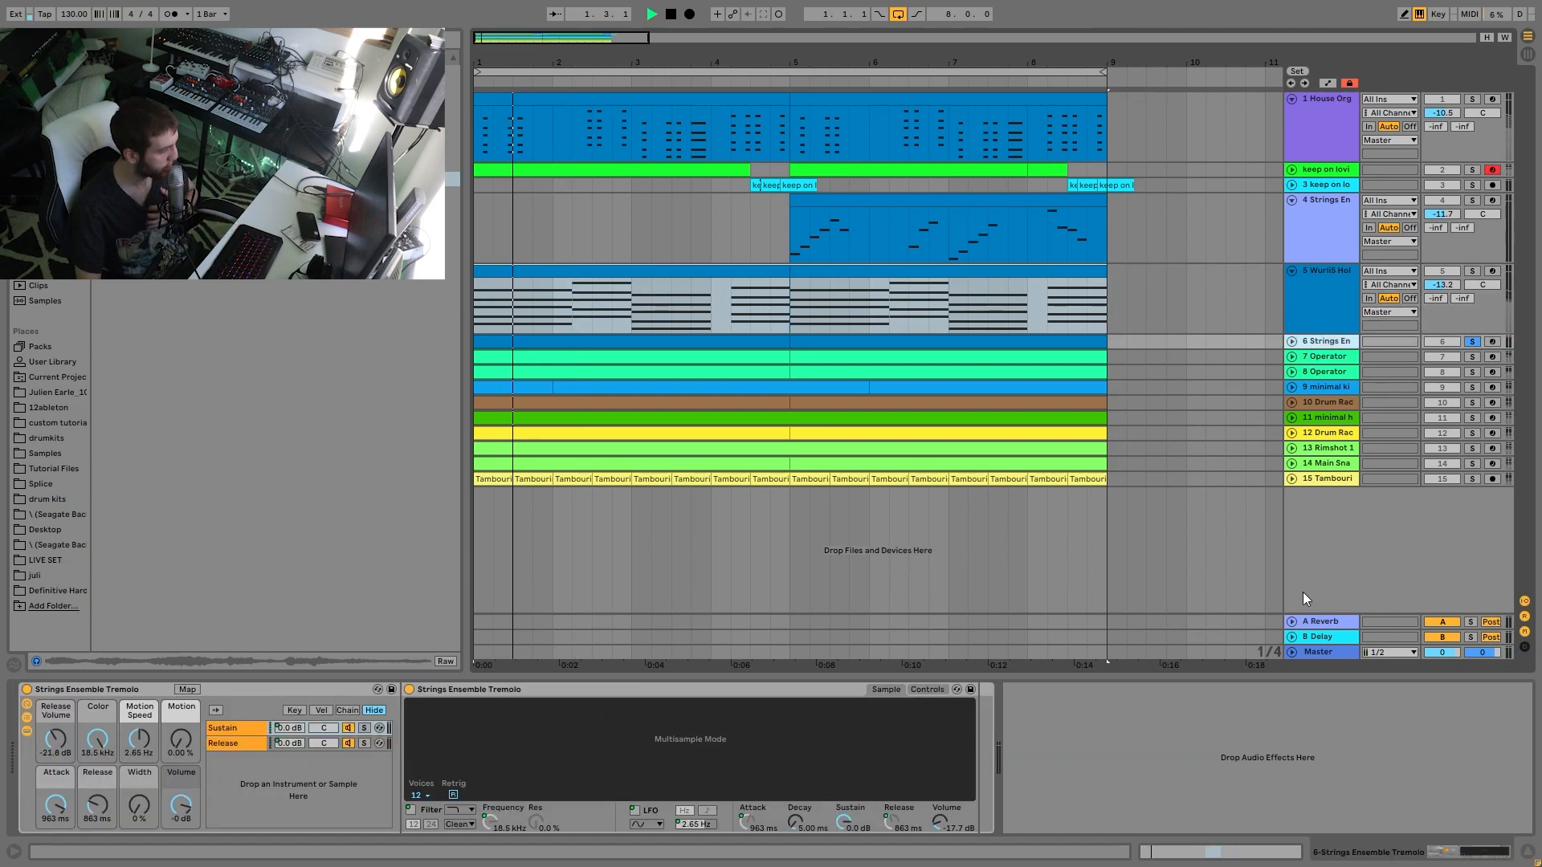
click(1292, 342)
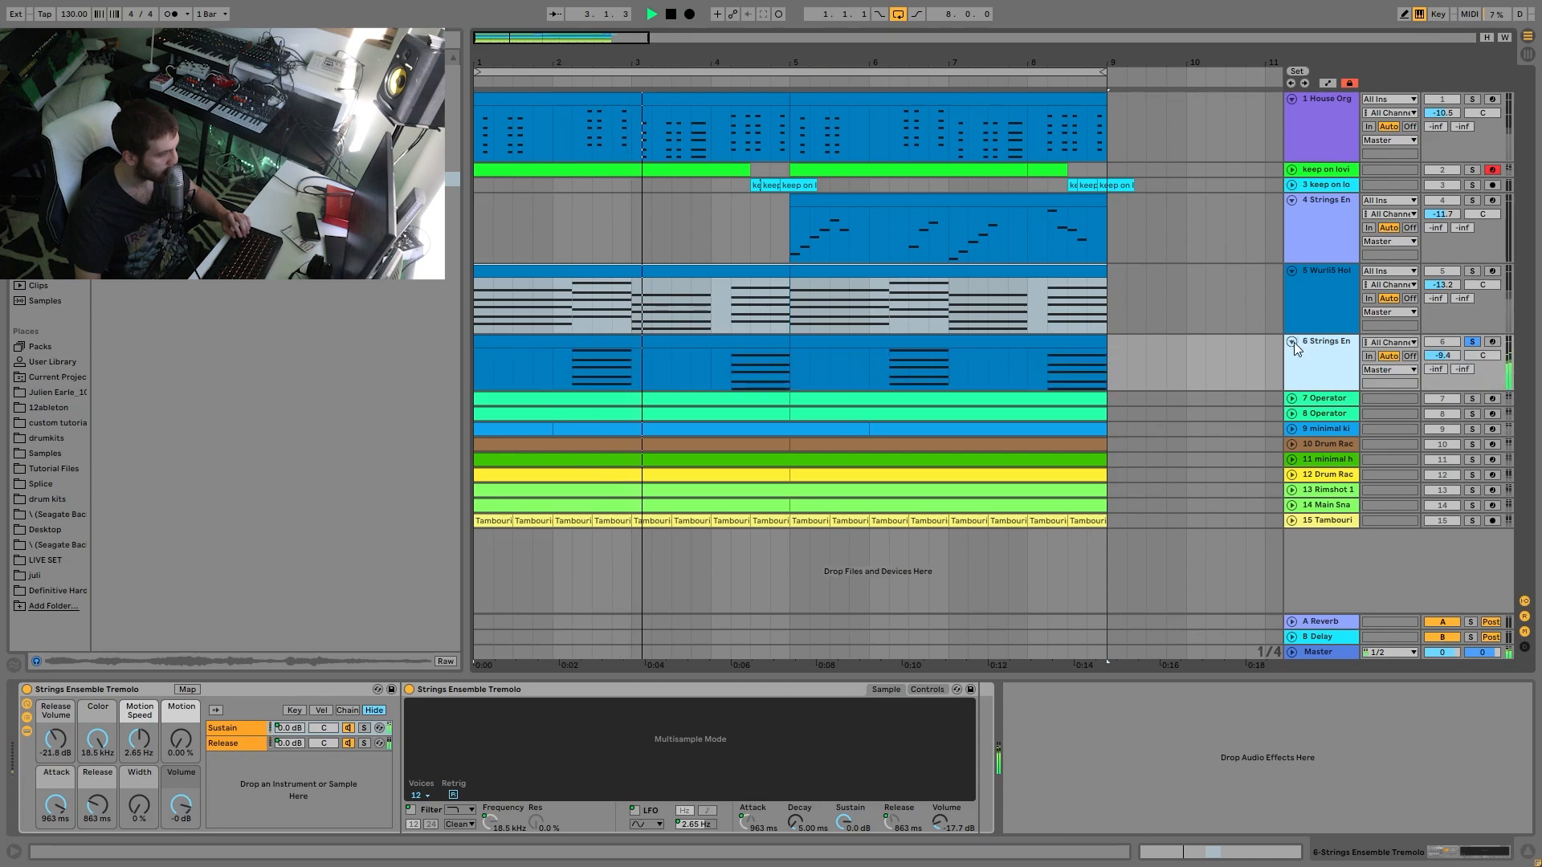
Step: Show the first tremolo strings clip's MIDI notes and play it with the Wurli piano track soloed alongside
click(729, 345)
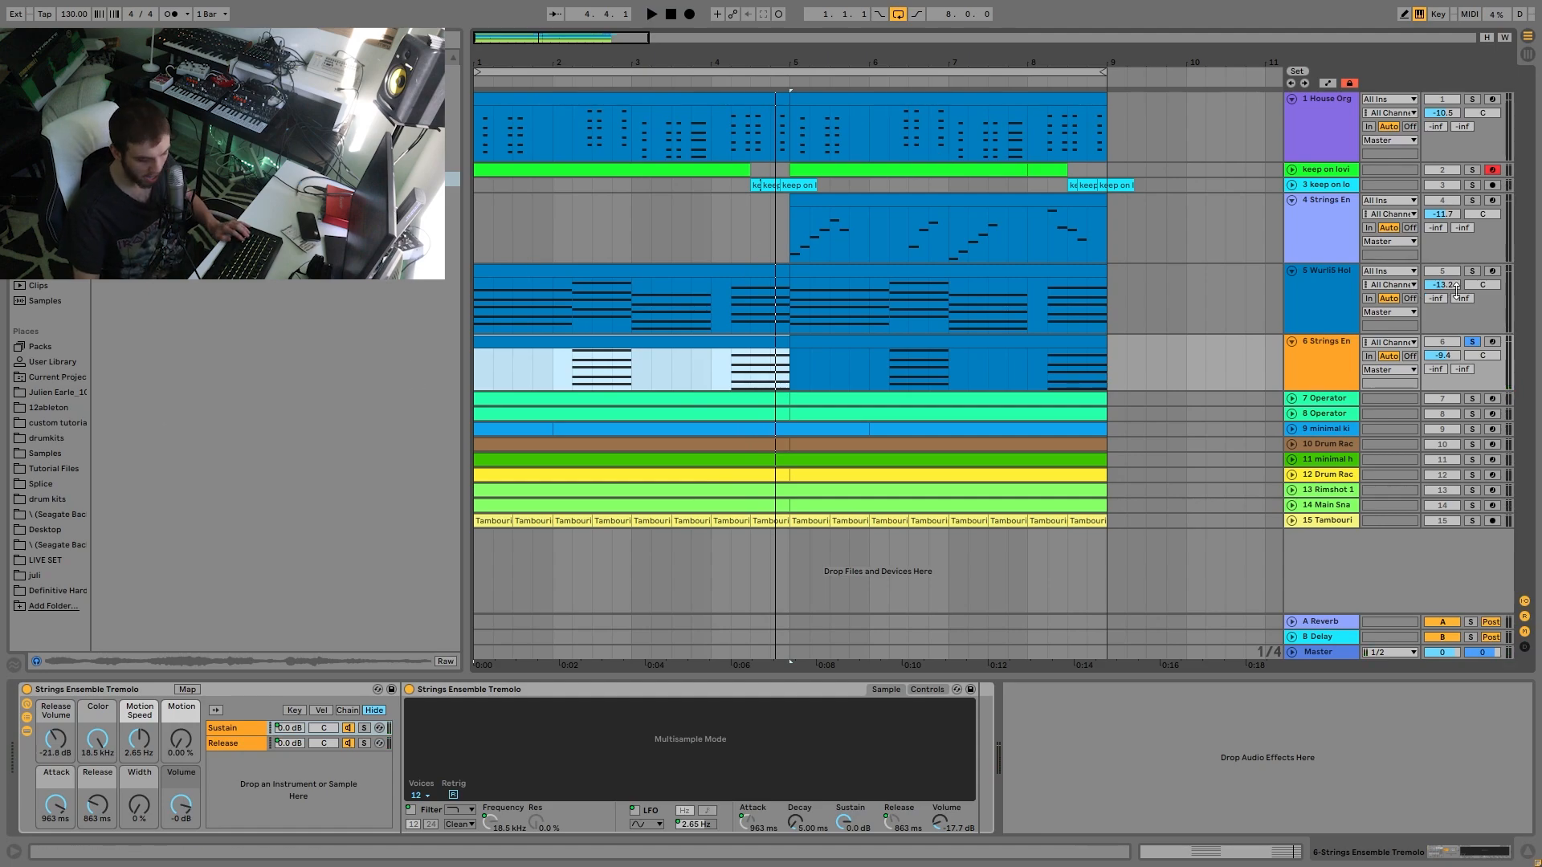
double_click(560, 342)
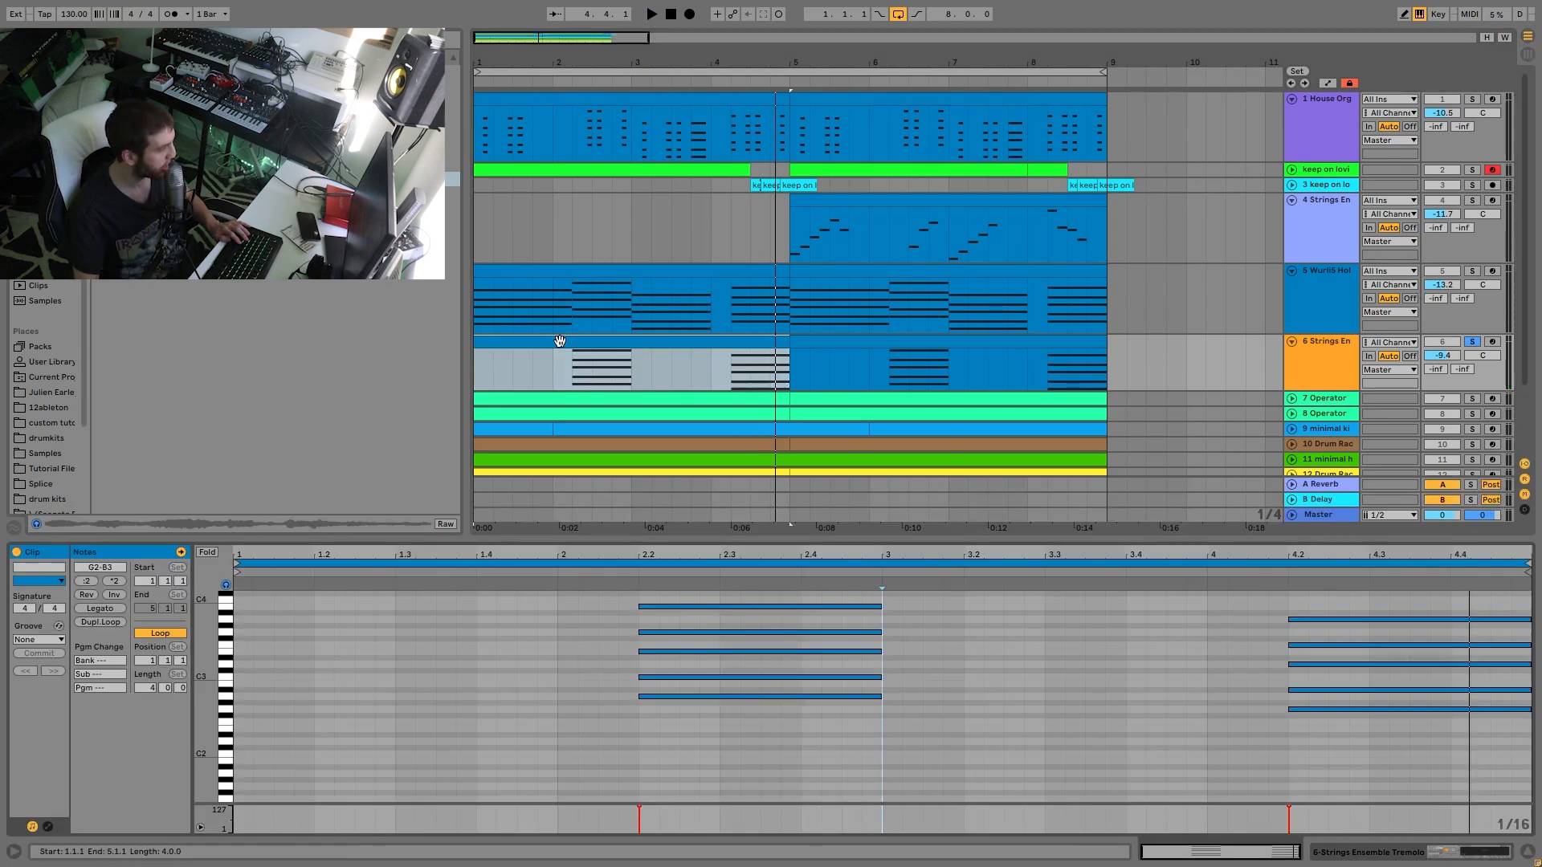
click(1473, 273)
key(space)
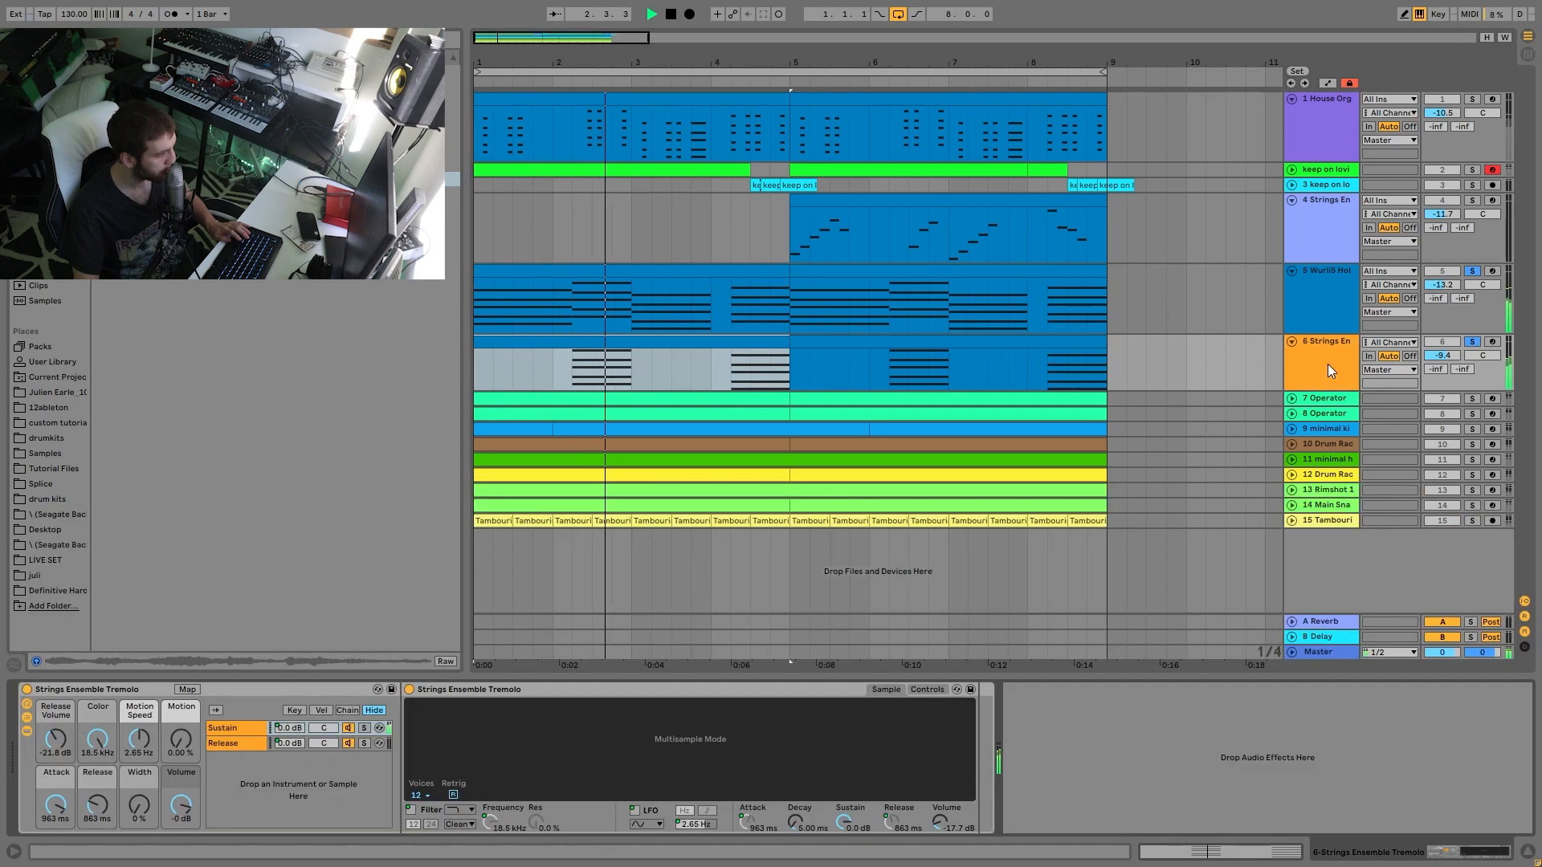
Step: Show the 6 Strings Ensemble track's devices and replay the soloed piano and tremolo strings from bar 1
click(1328, 364)
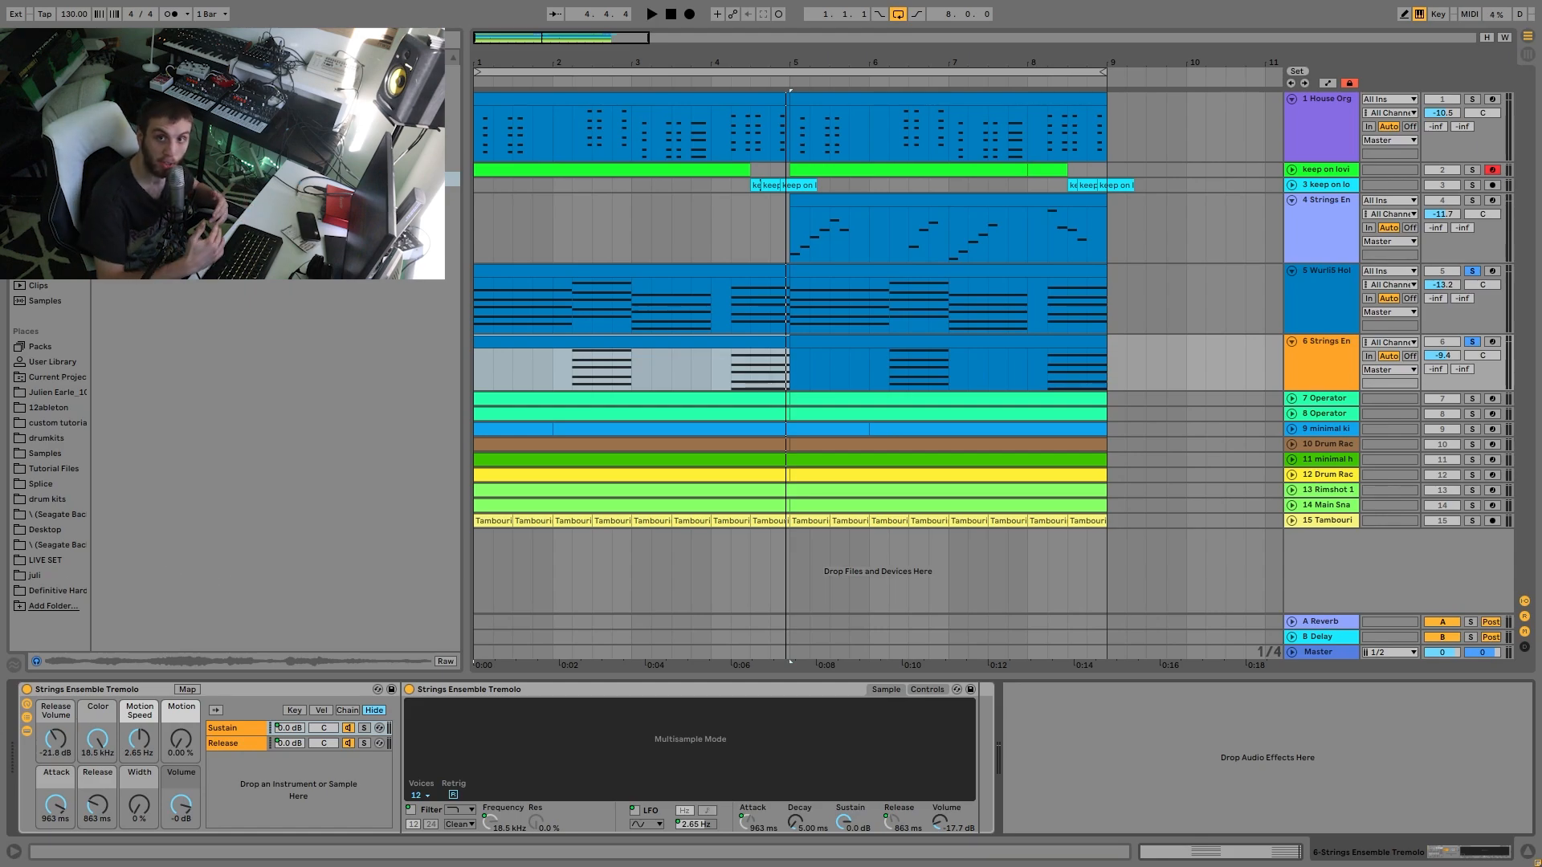
key(space)
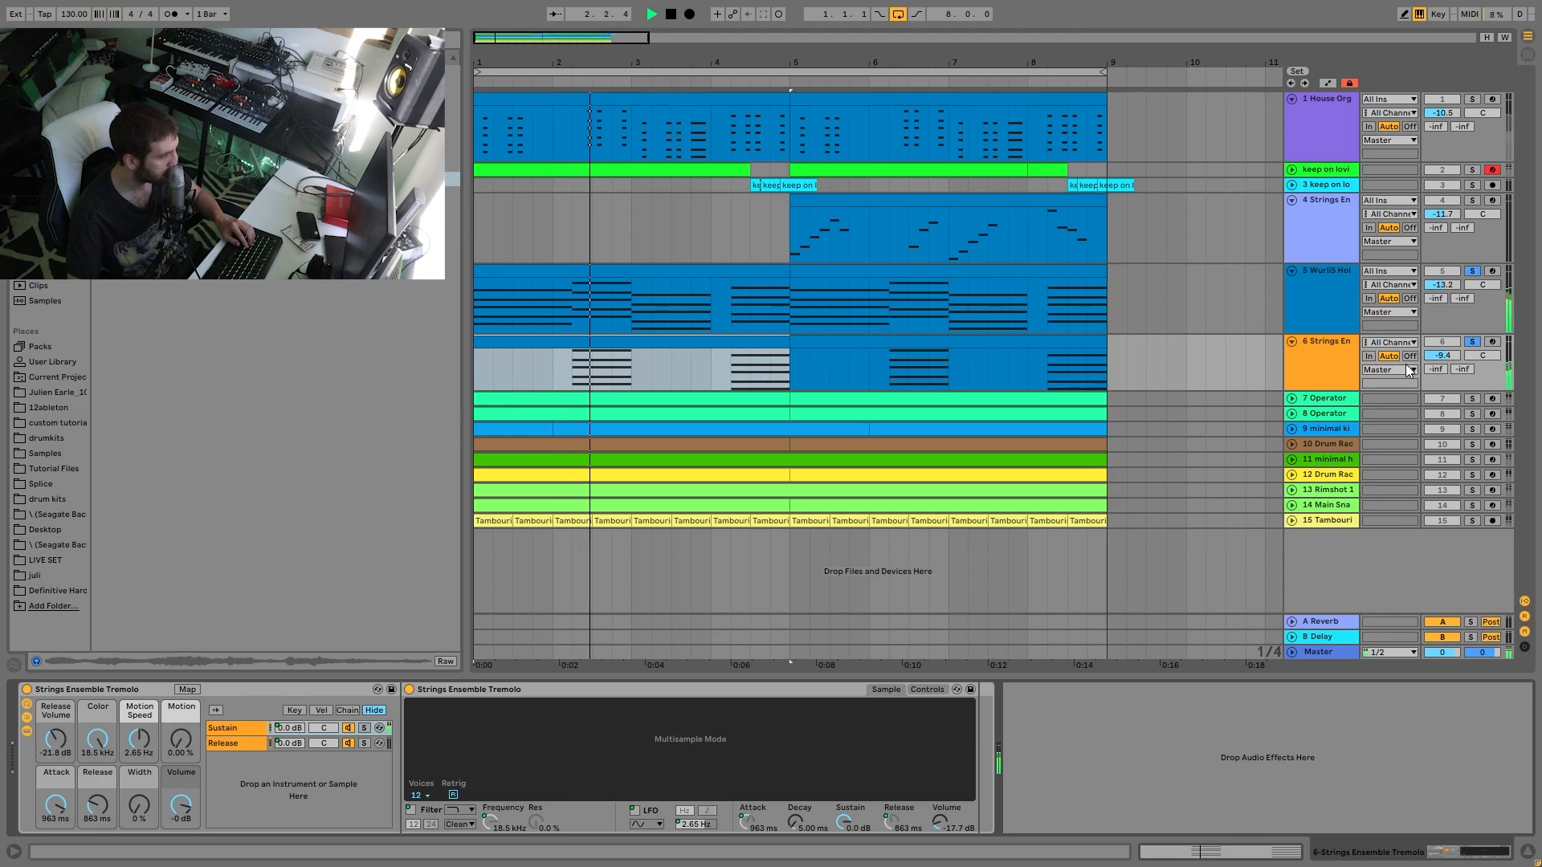
key(space)
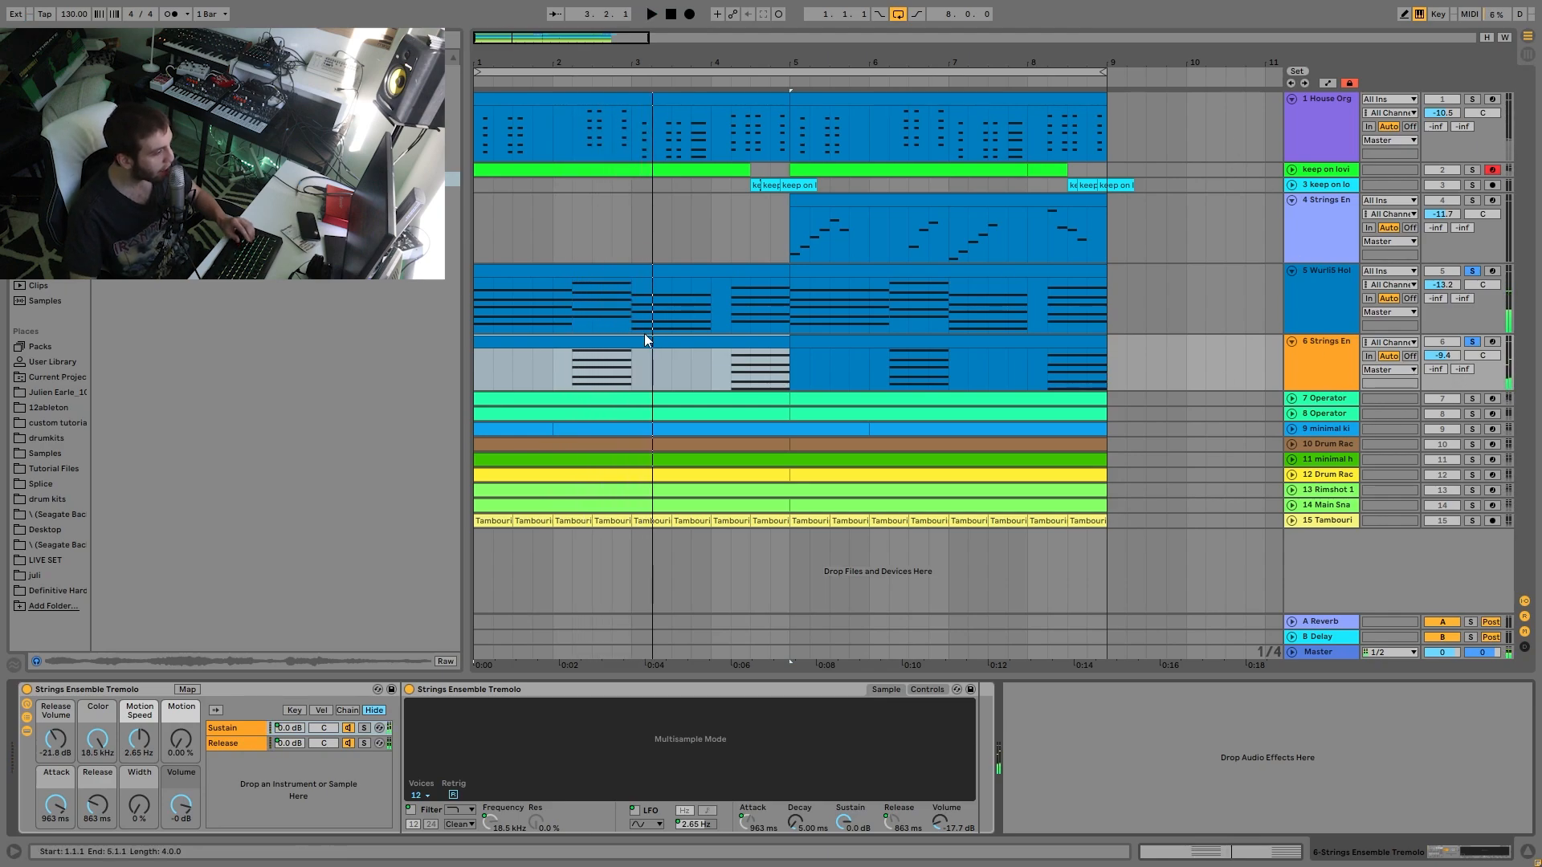
Step: Solo the pizzicato strings too and highlight their bar 5 phrase, the bar 6 tremolo chord and the bar 6 pizzicato phrase
click(1472, 201)
drag(785, 235, 869, 225)
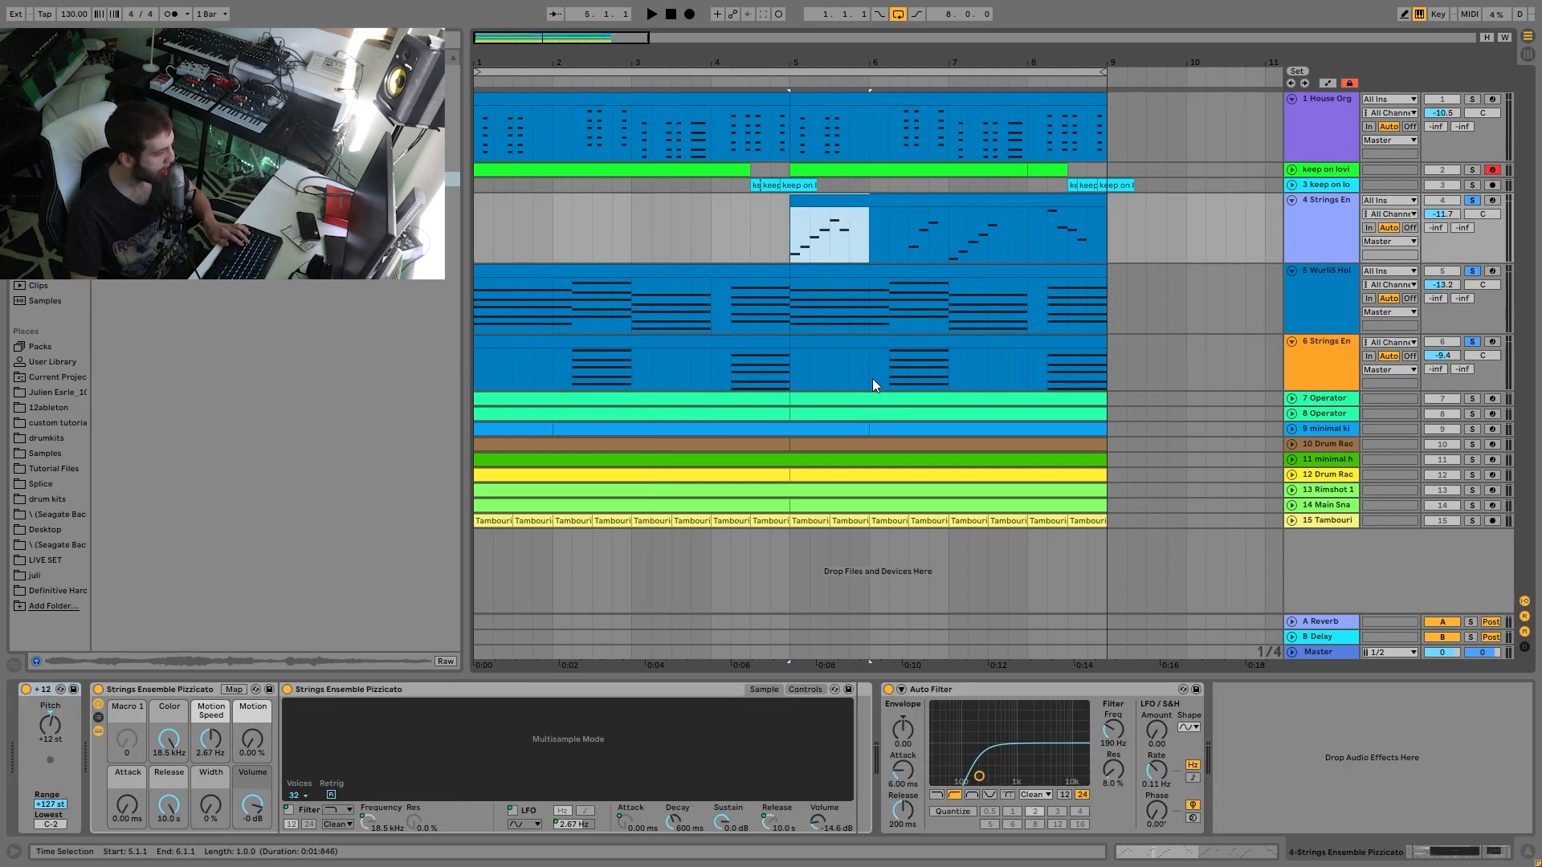
drag(873, 378, 940, 383)
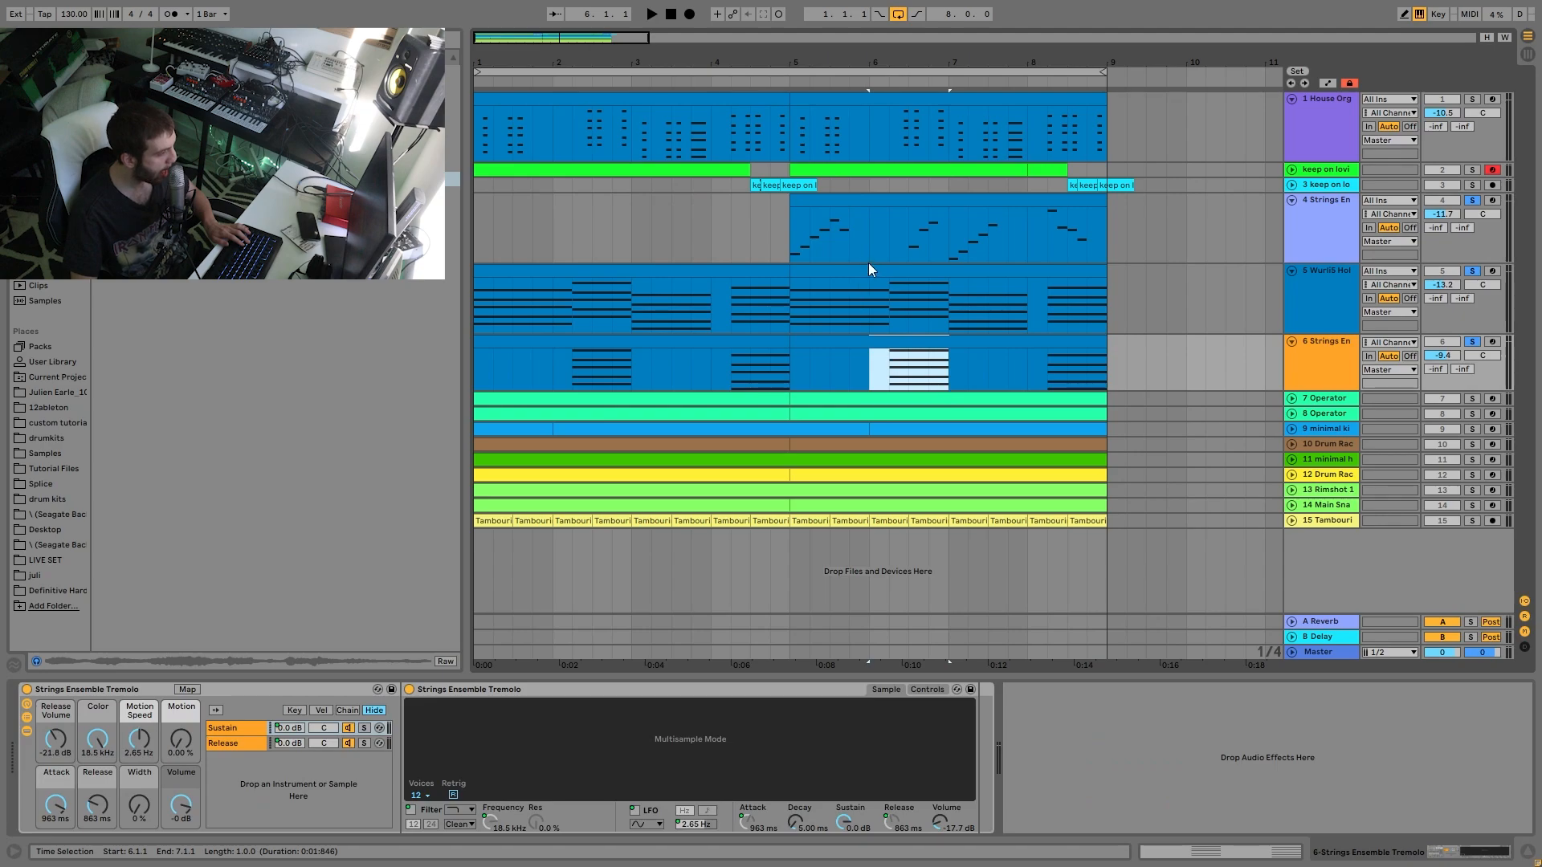
drag(869, 242, 937, 230)
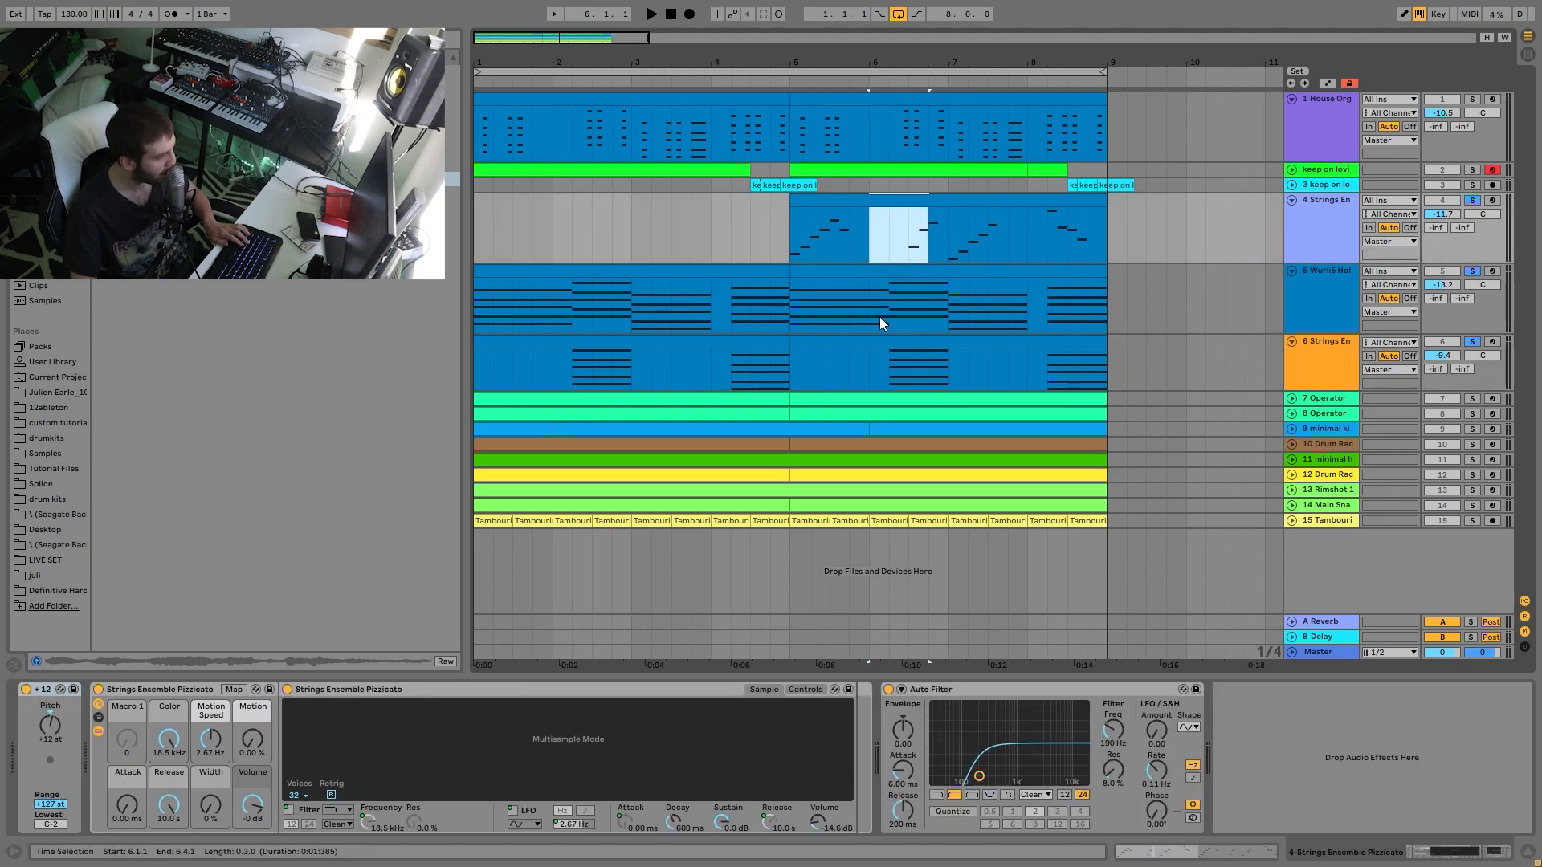
click(849, 209)
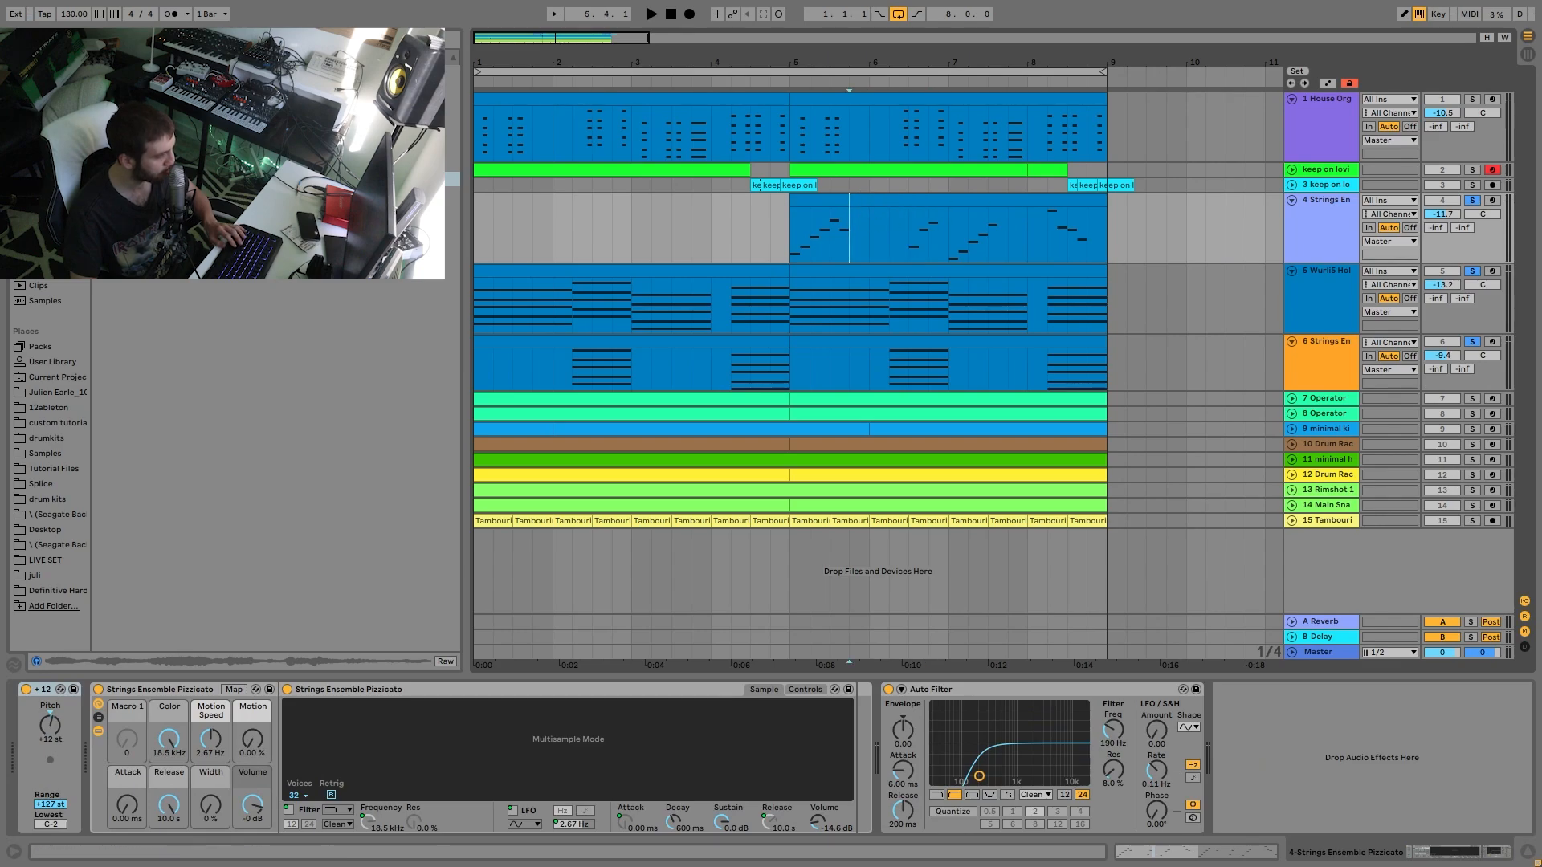
Step: Select the pizzicato clip from bar 5 to bar 9 and briefly play the three soloed parts from bar 1
click(971, 193)
key(space)
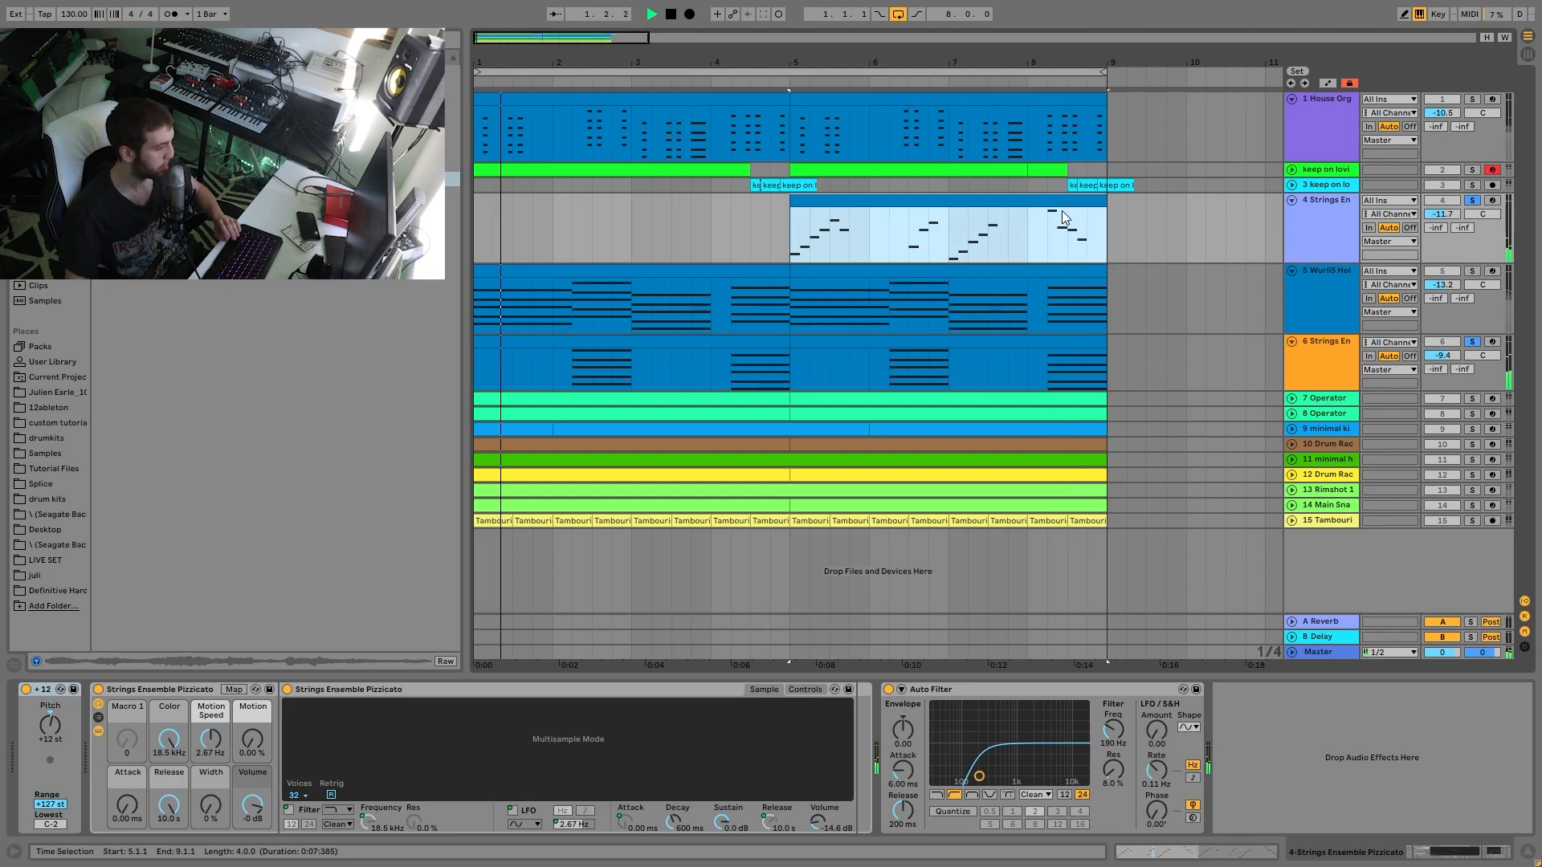
key(space)
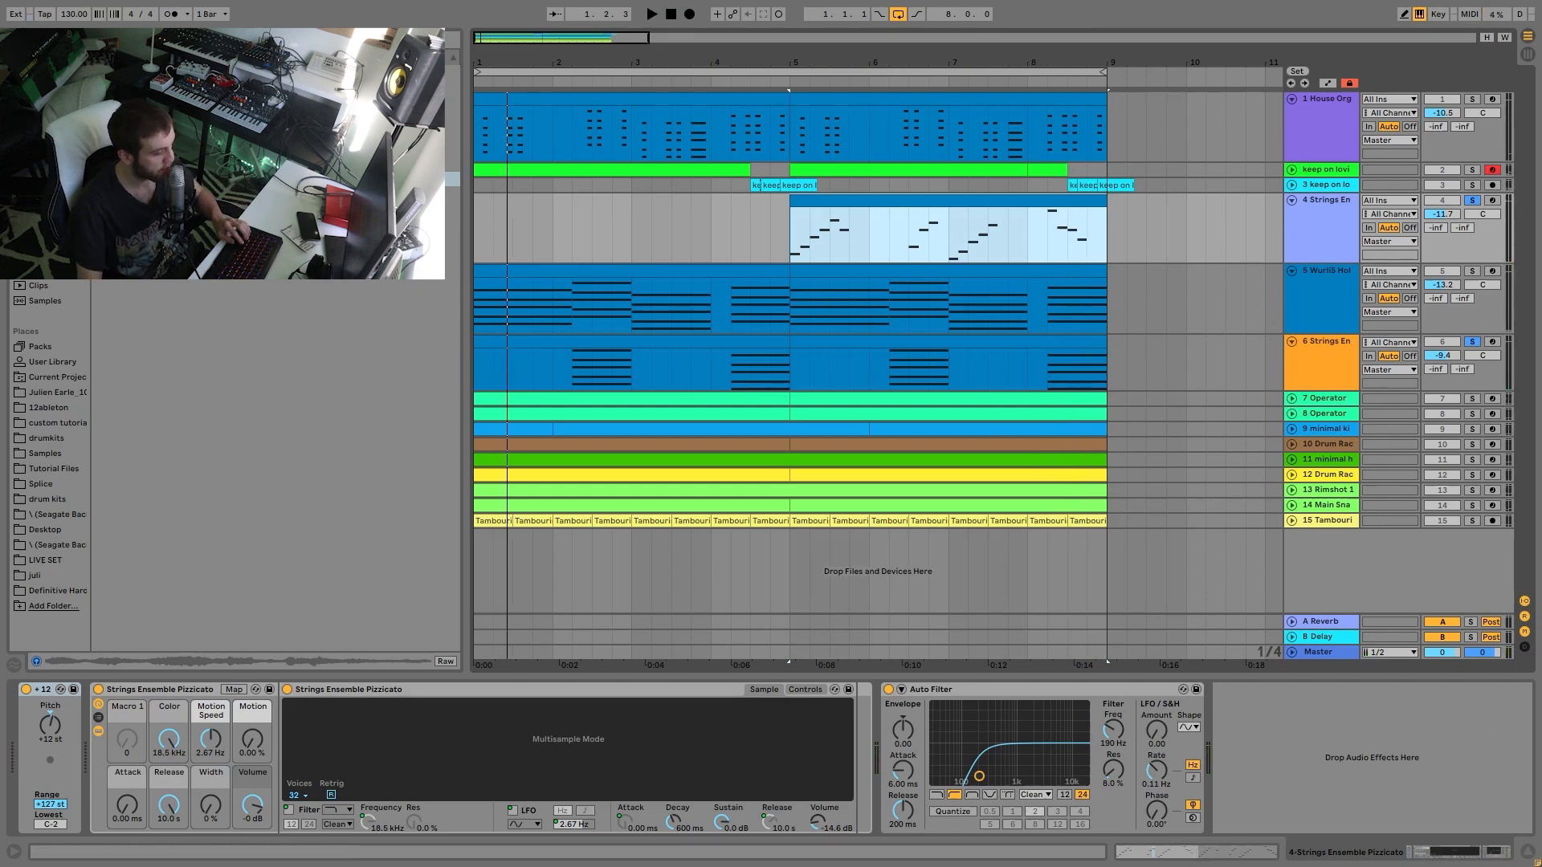
Step: Solo only the two Operator tracks, 7 and 8, during playback and unfold both in the arrangement
click(1471, 399)
key(space)
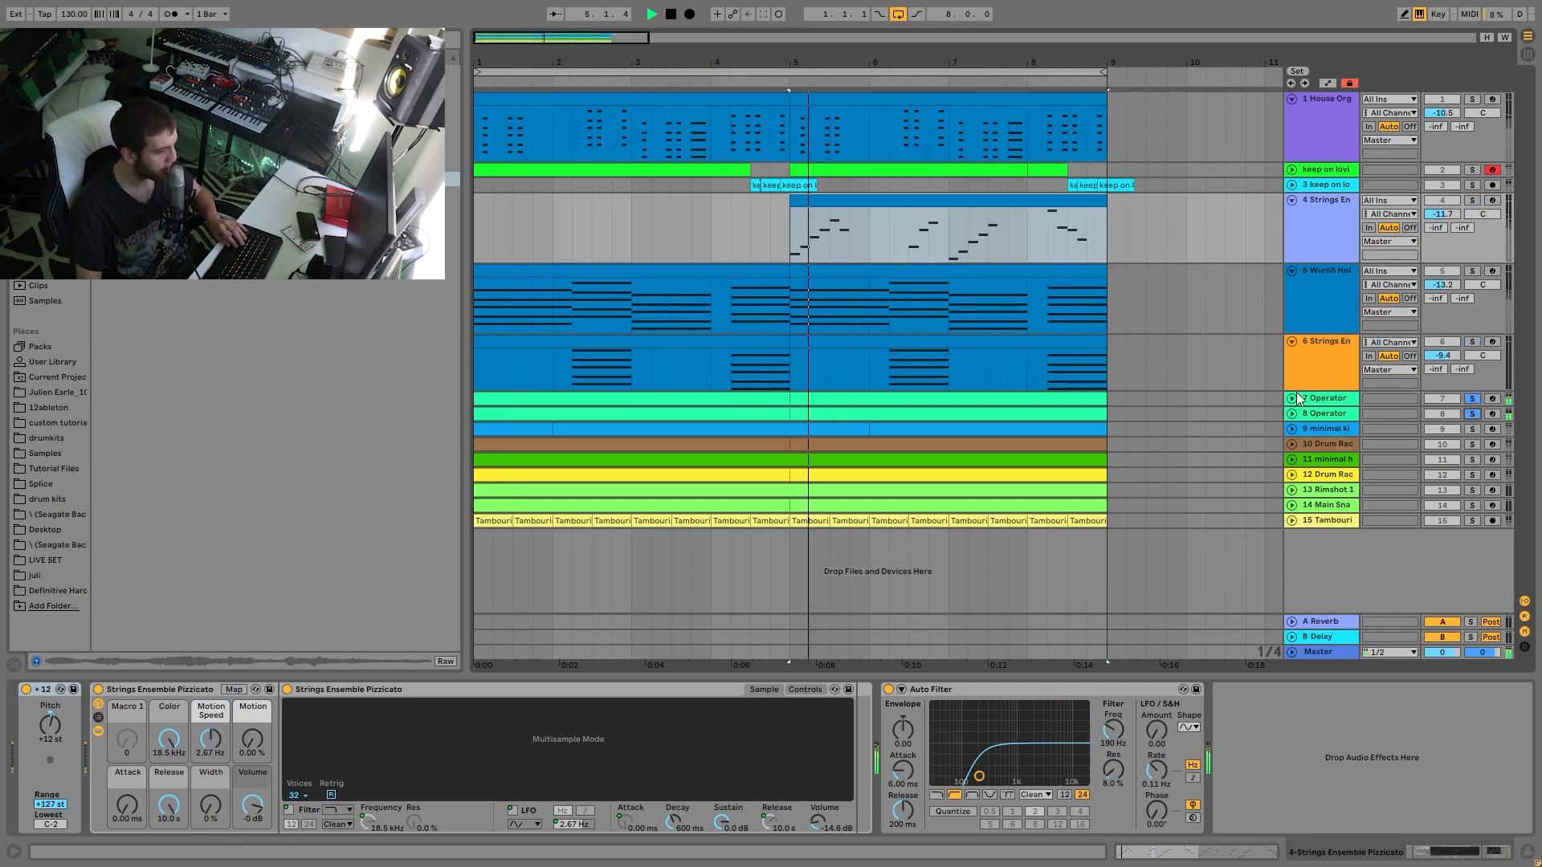
click(1282, 413)
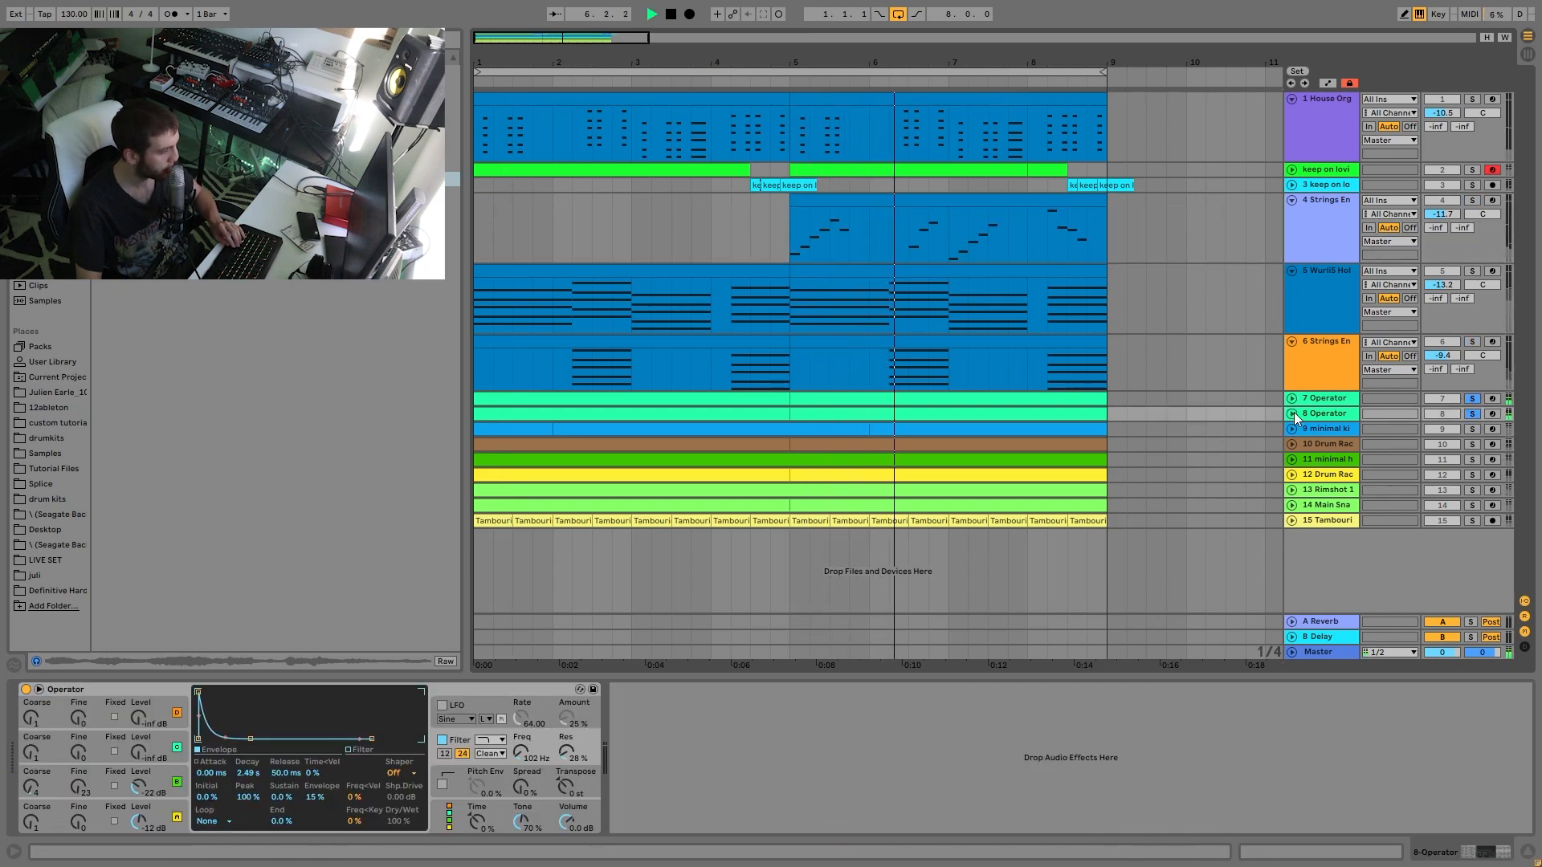
click(1292, 413)
click(1291, 399)
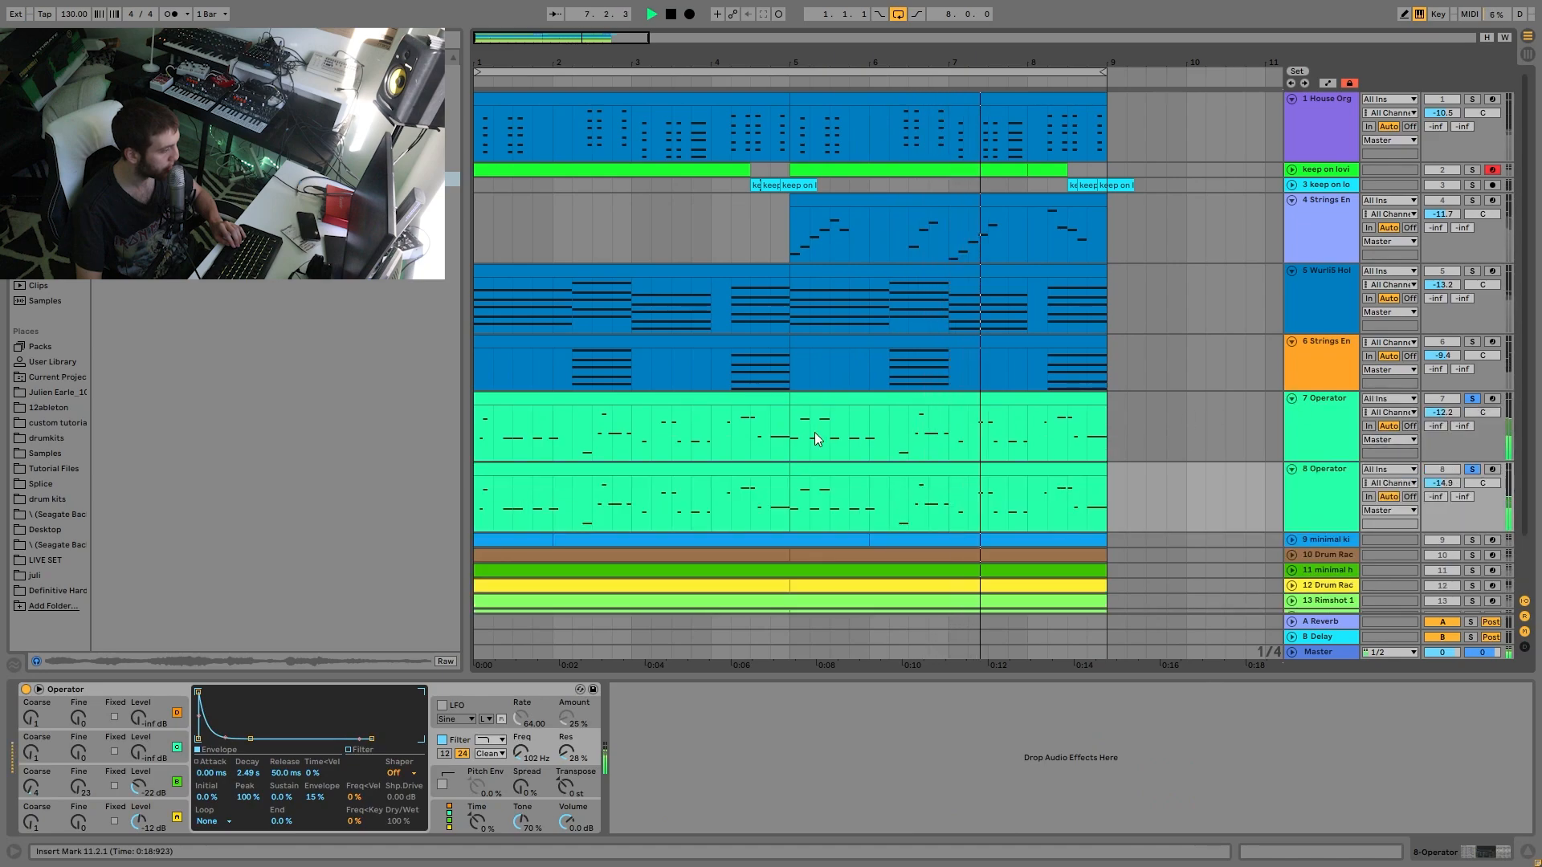
Step: Open the 7 Operator clip's MIDI notes and enlarge the note view around the bass notes
click(740, 470)
click(853, 403)
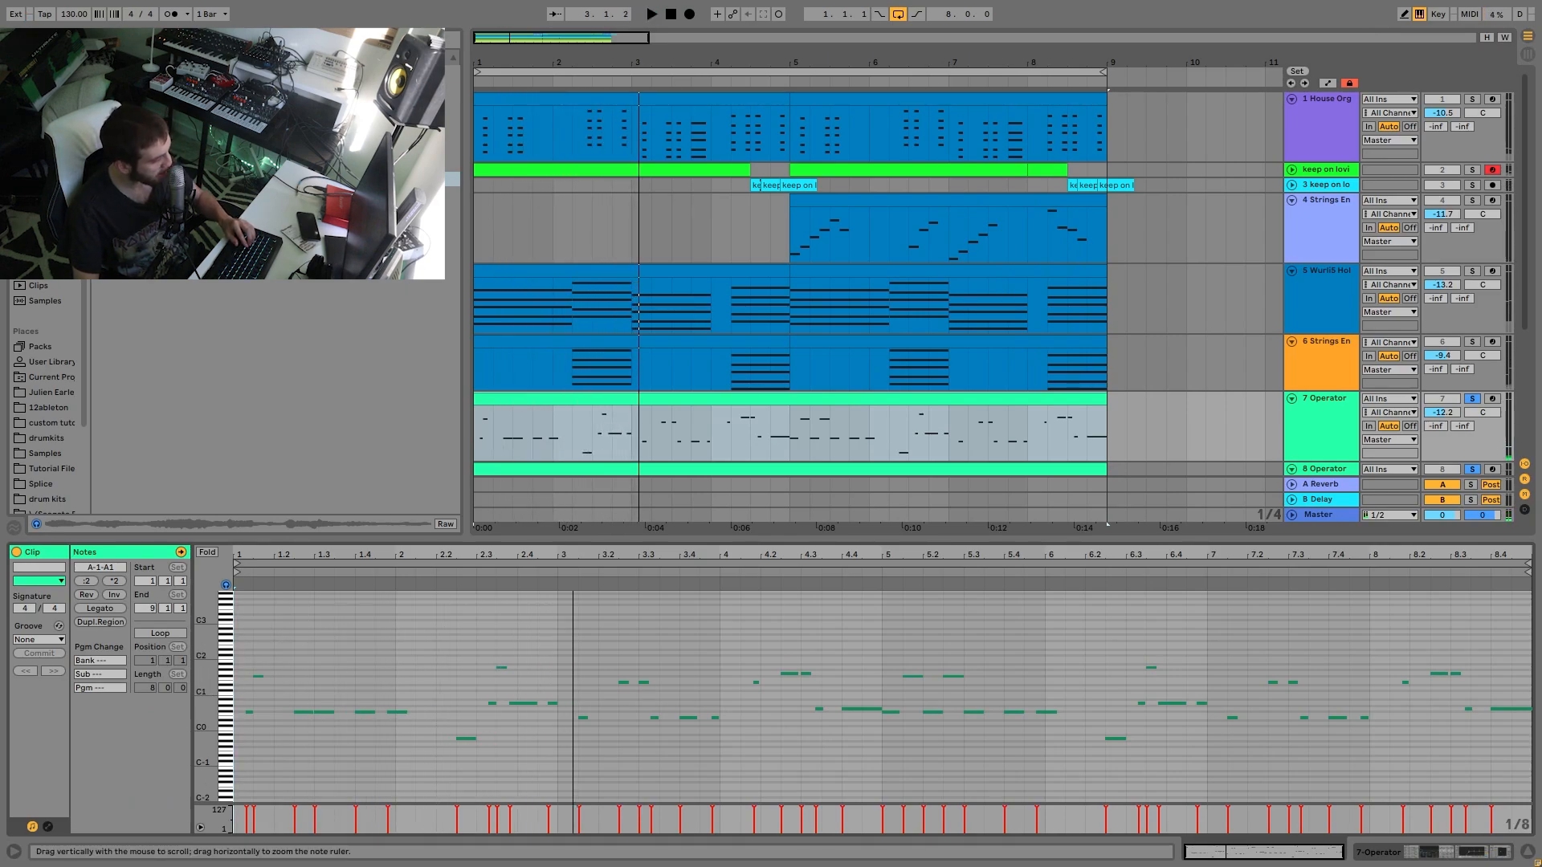
drag(206, 692, 213, 660)
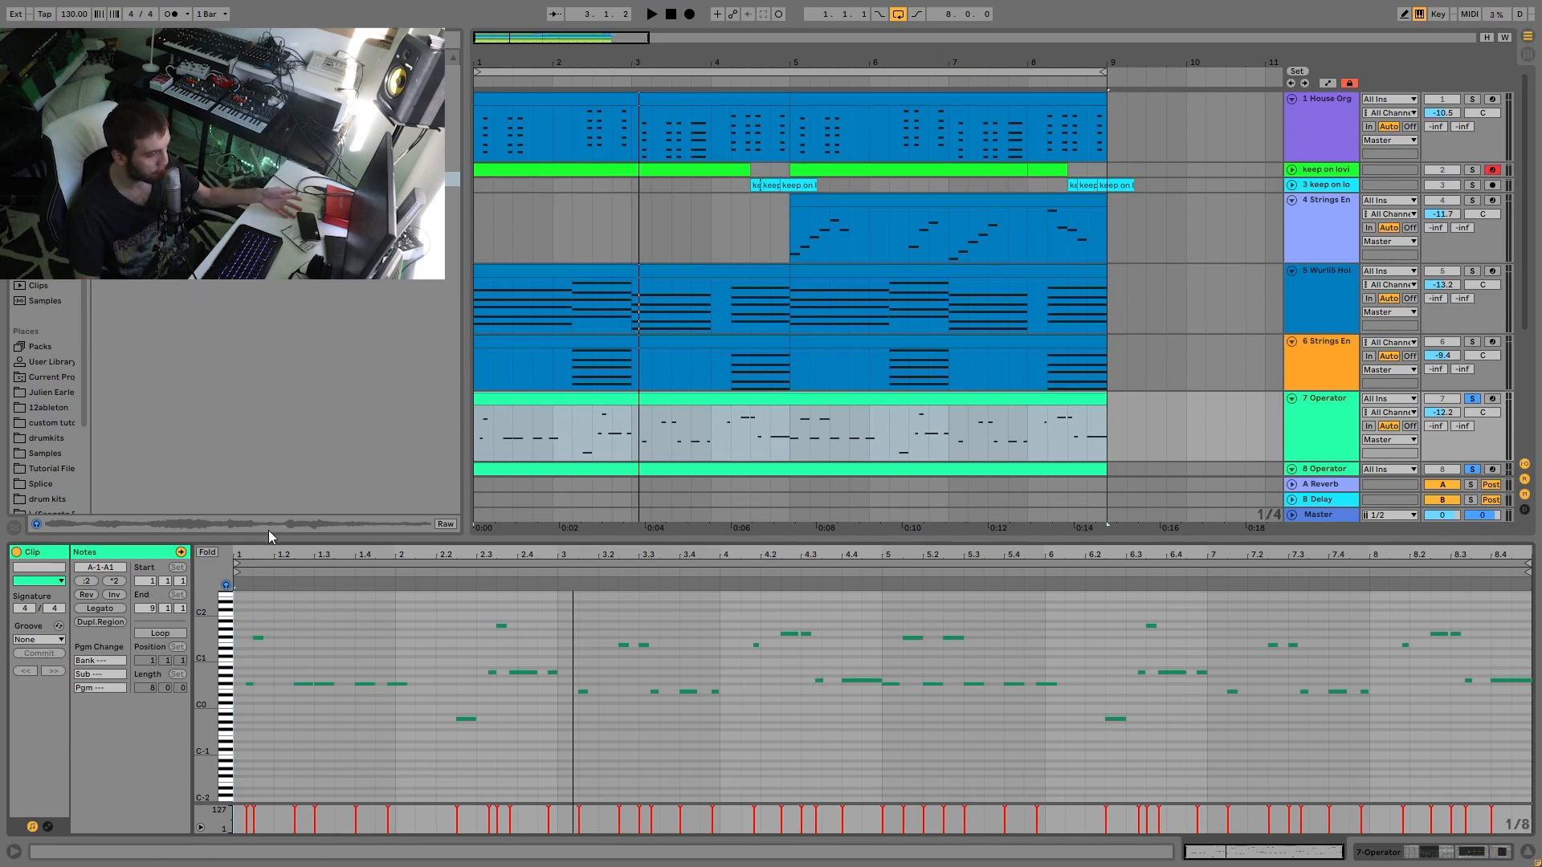
Step: Add the minimal kick, Main Snare and Rimshot tracks to the soloed Operator parts and play them from bar 1
scroll(1110, 401, down, 3)
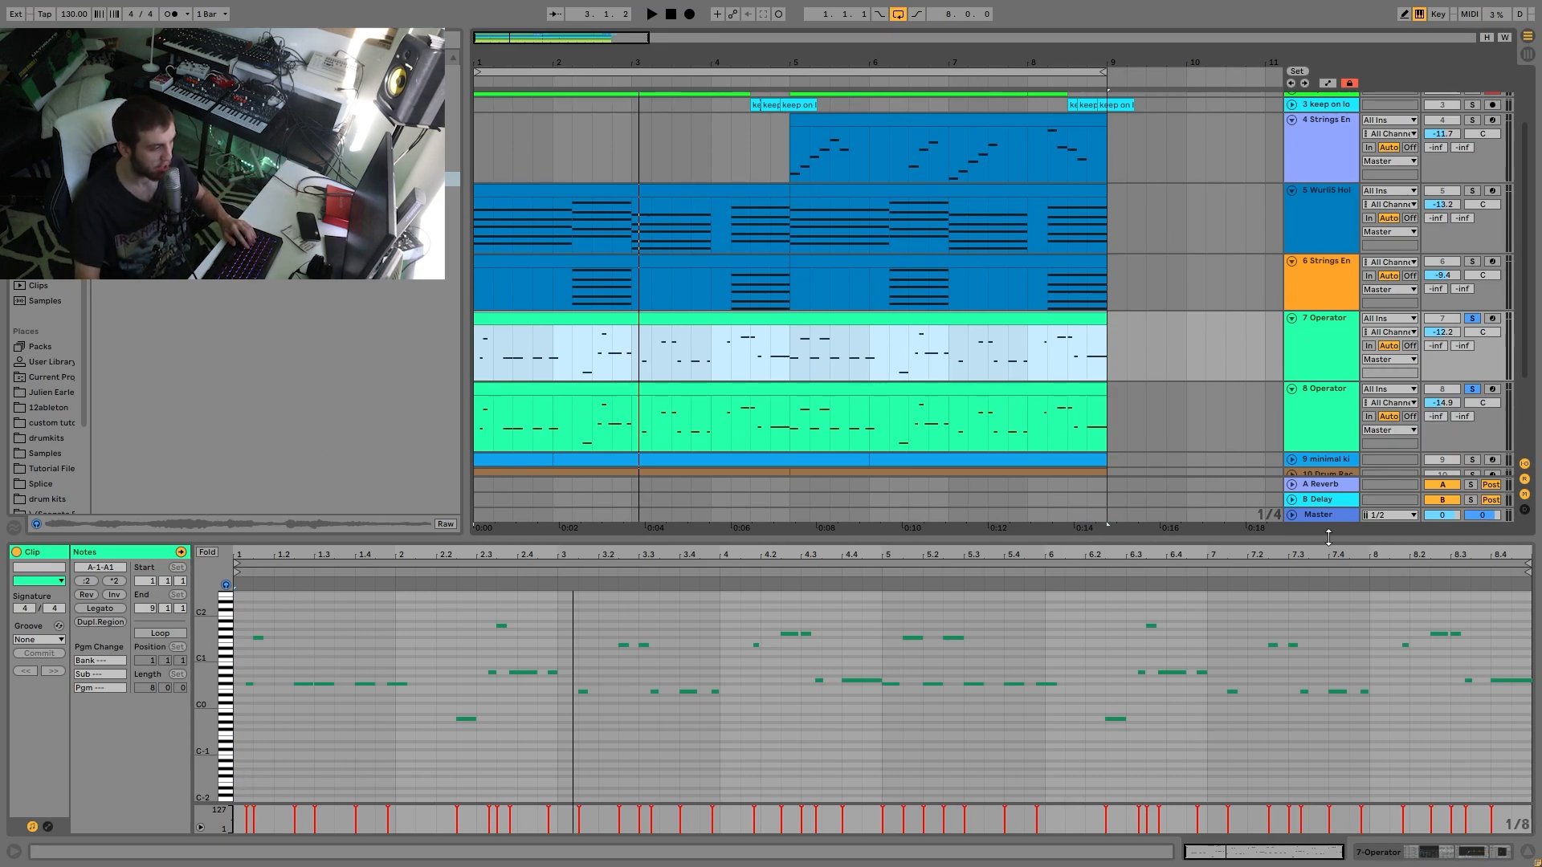
click(1469, 461)
key(space)
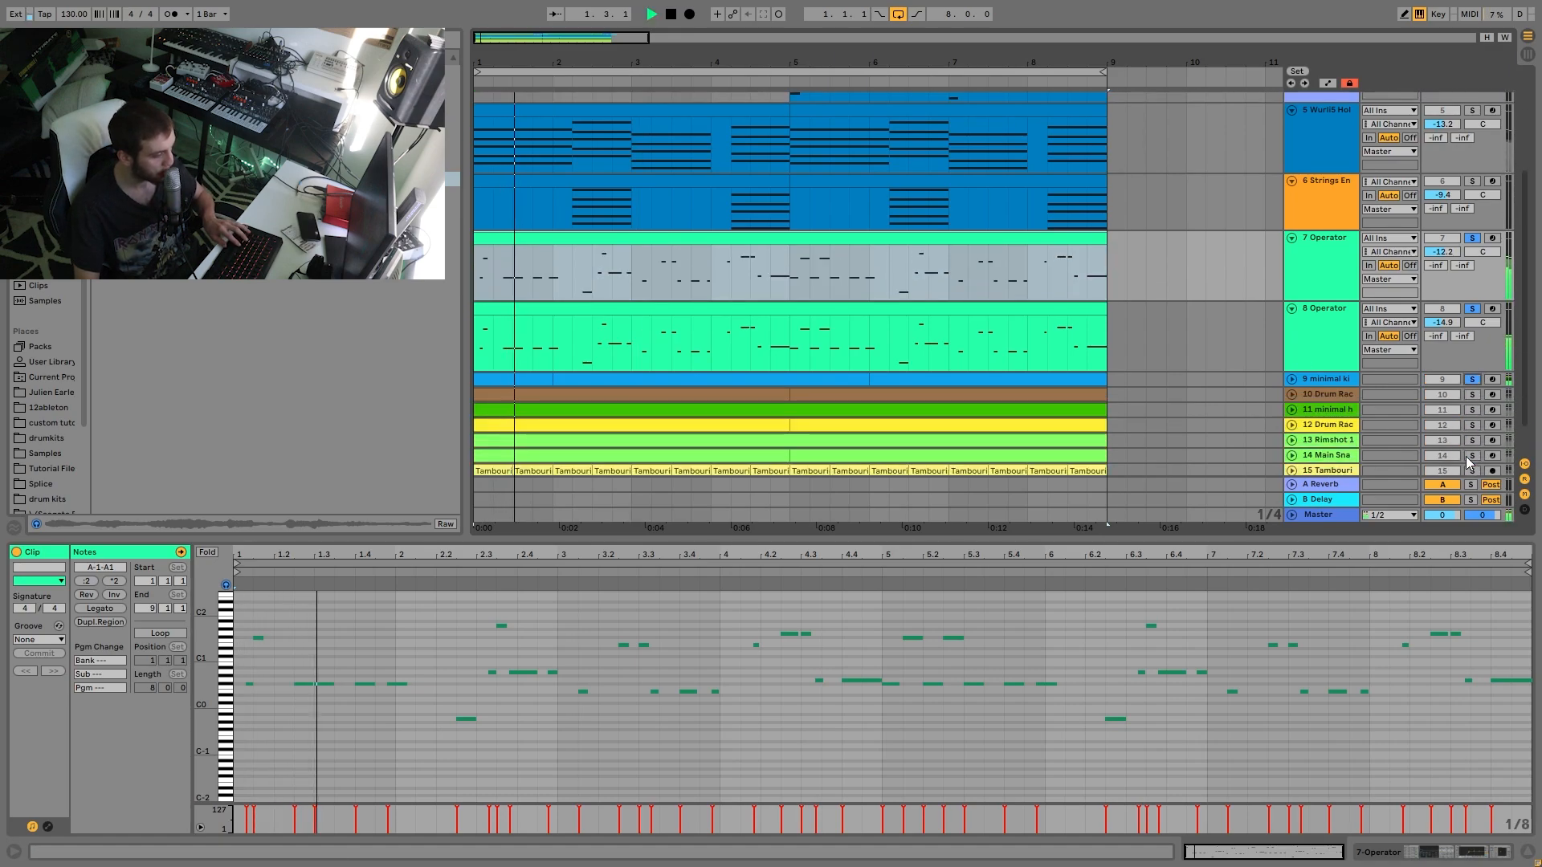
scroll(1466, 456, down, 3)
key(space)
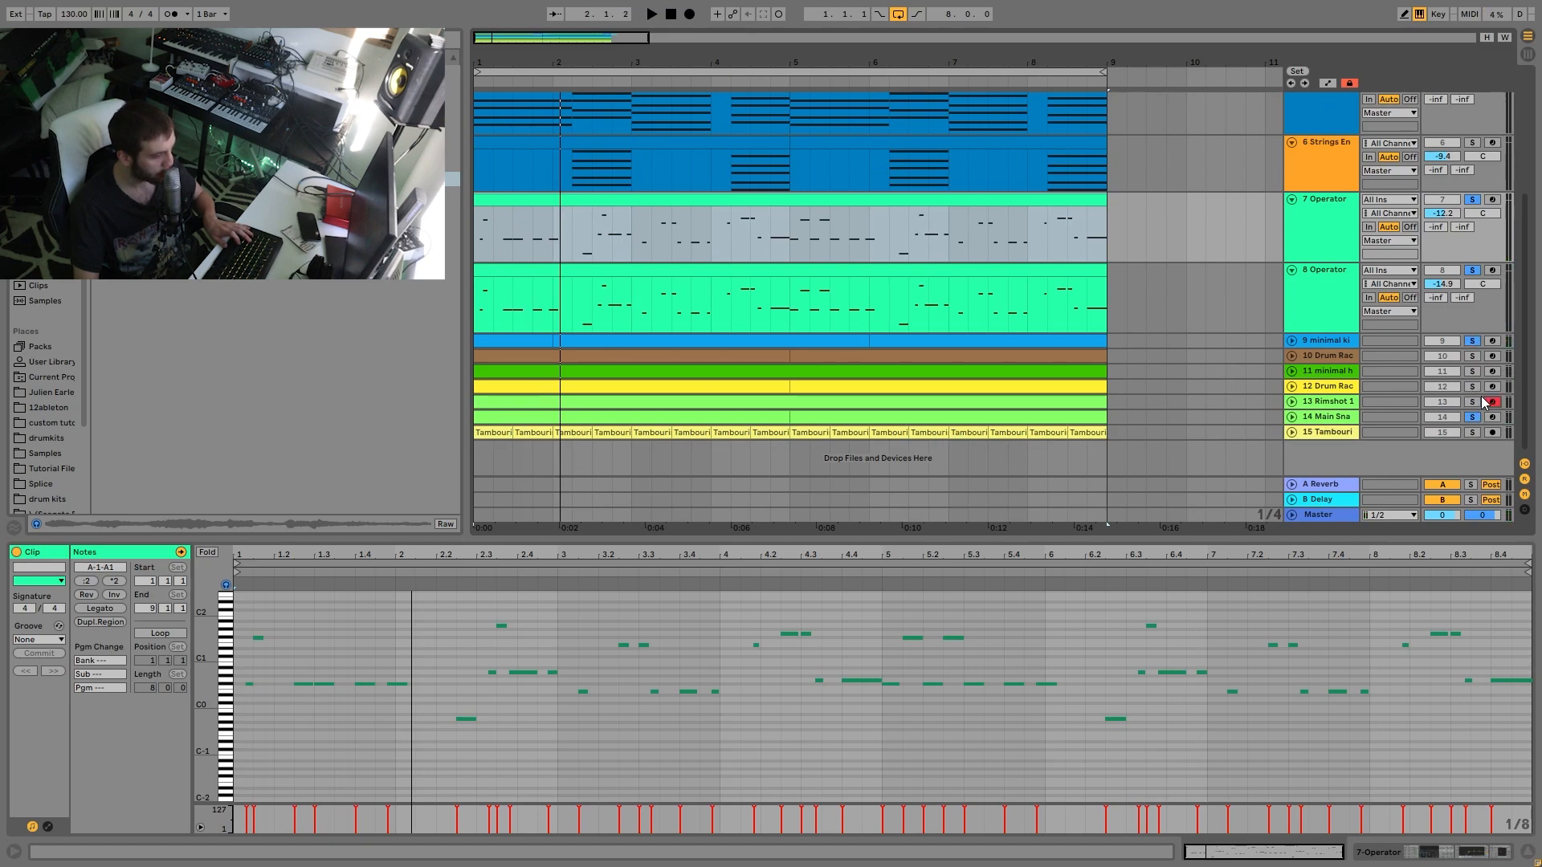
click(1478, 393)
click(1472, 402)
key(space)
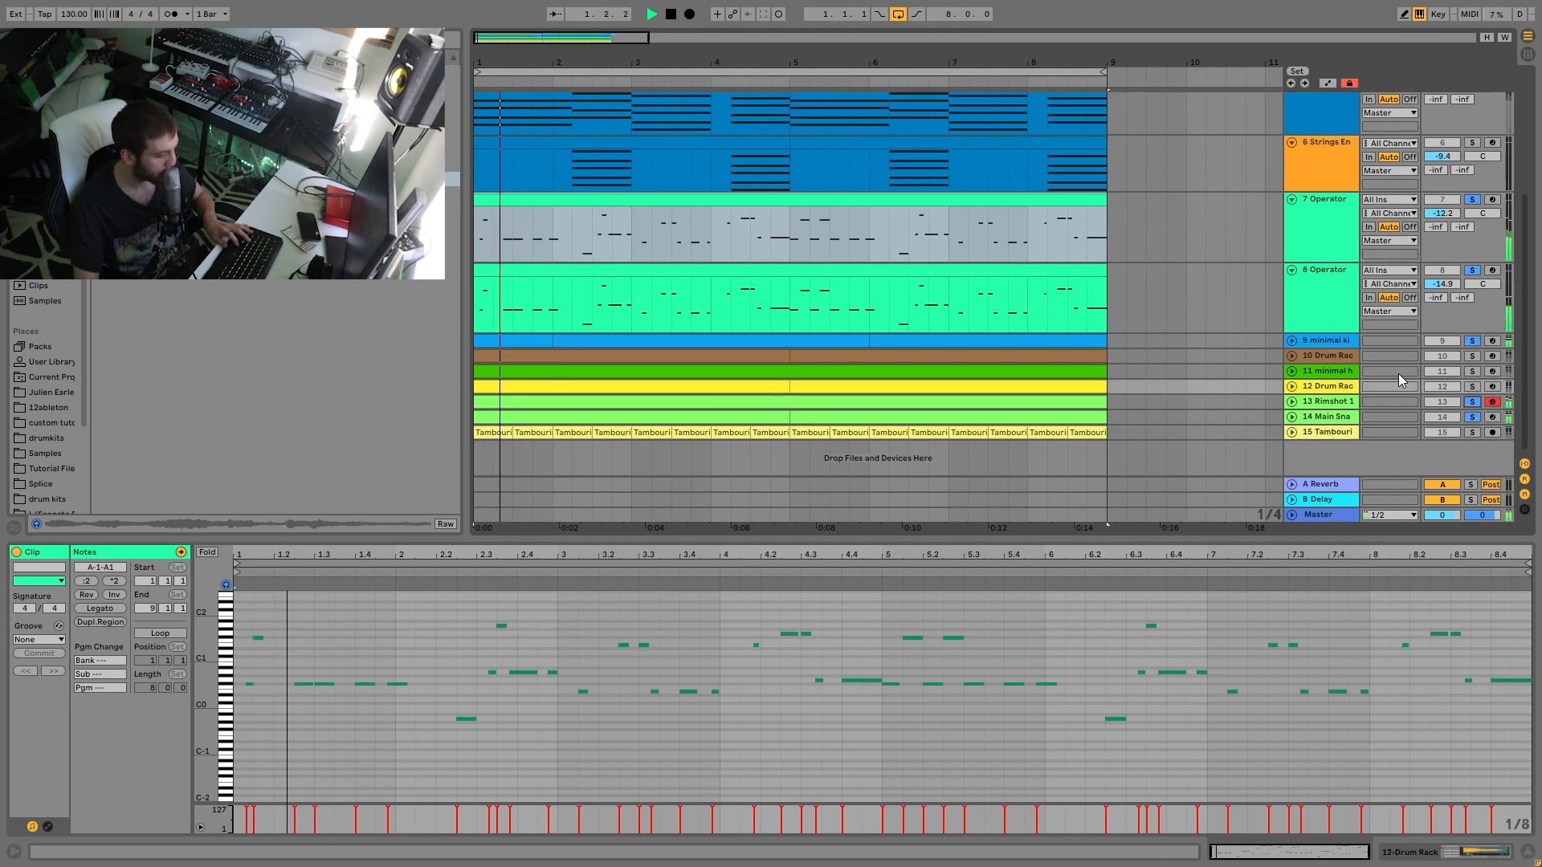
Step: Show the 7 Operator track's device chain and replay the soloed Operator and drum parts from bar 1
double_click(1313, 300)
click(1313, 336)
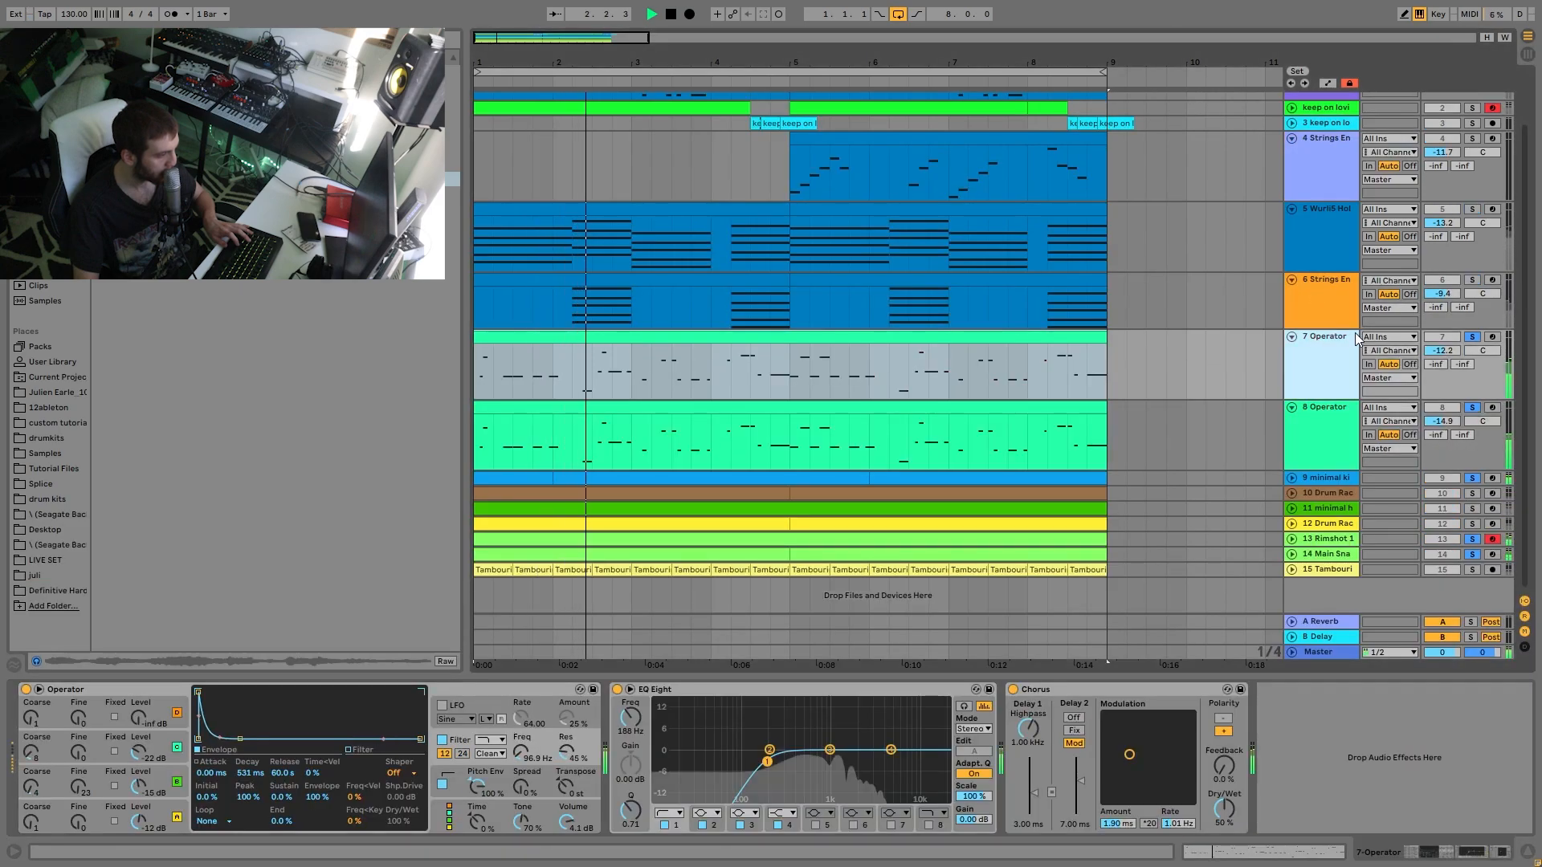
scroll(1292, 307, up, 2)
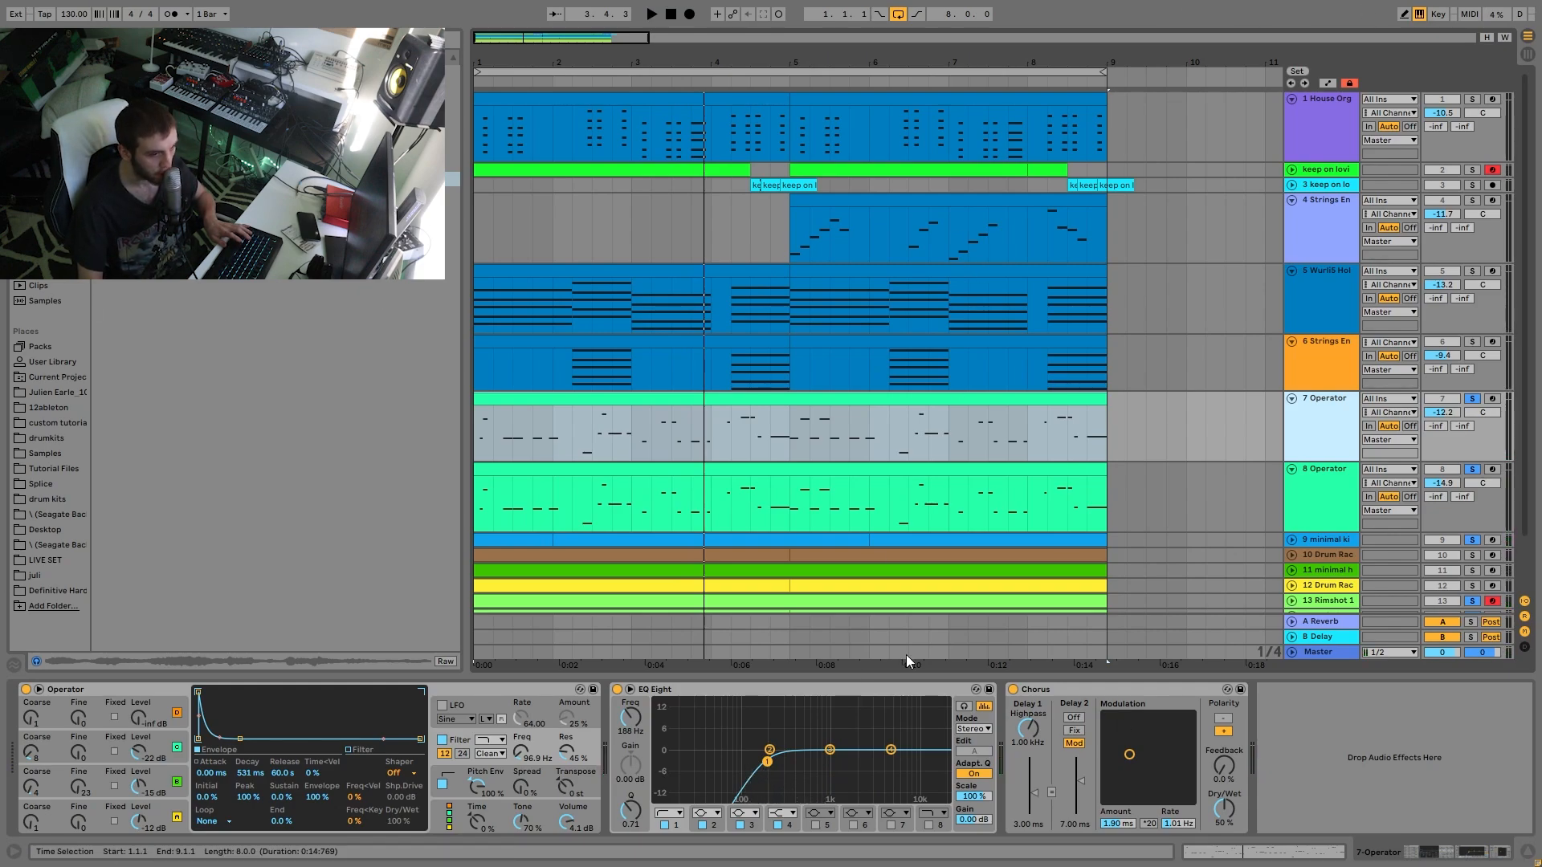
key(space)
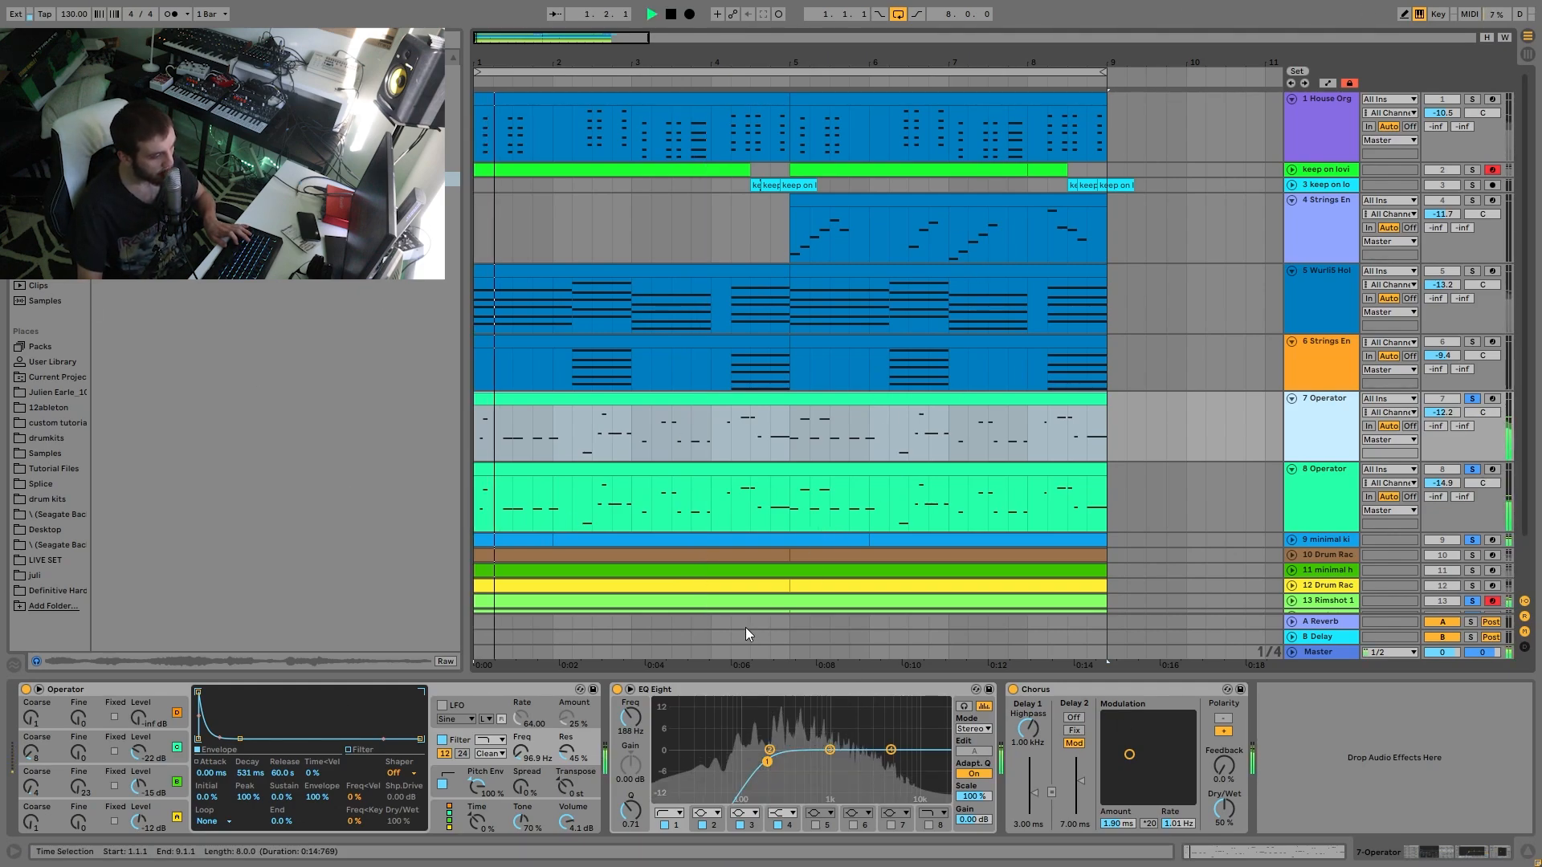
Step: Add the House Organ and the first keep on lovi vocal track to the solos and play from bar 1
click(1473, 100)
key(space)
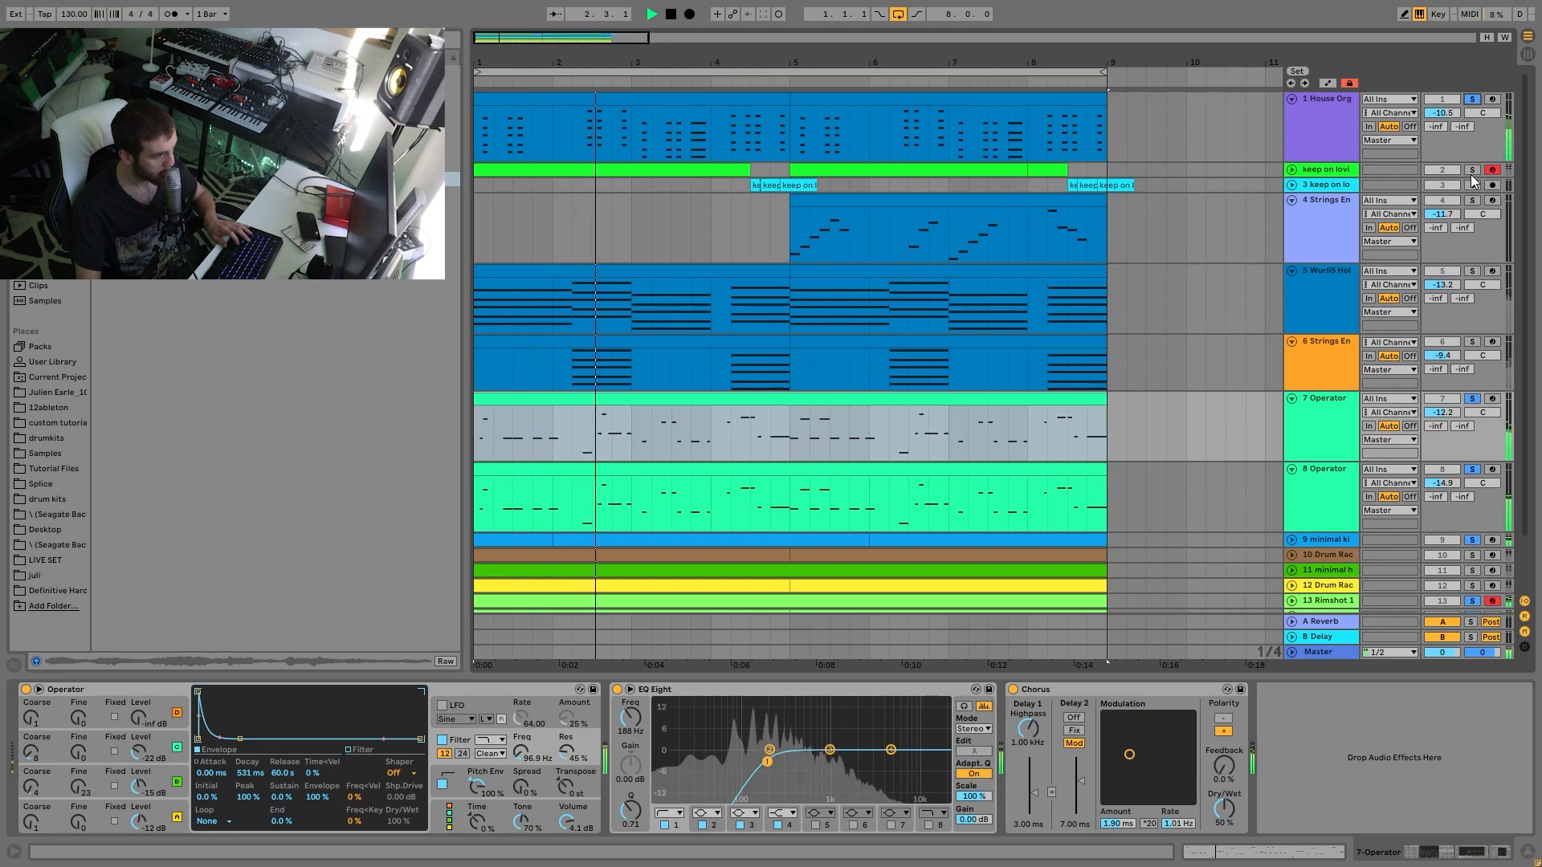
key(space)
ctrl+click(1471, 172)
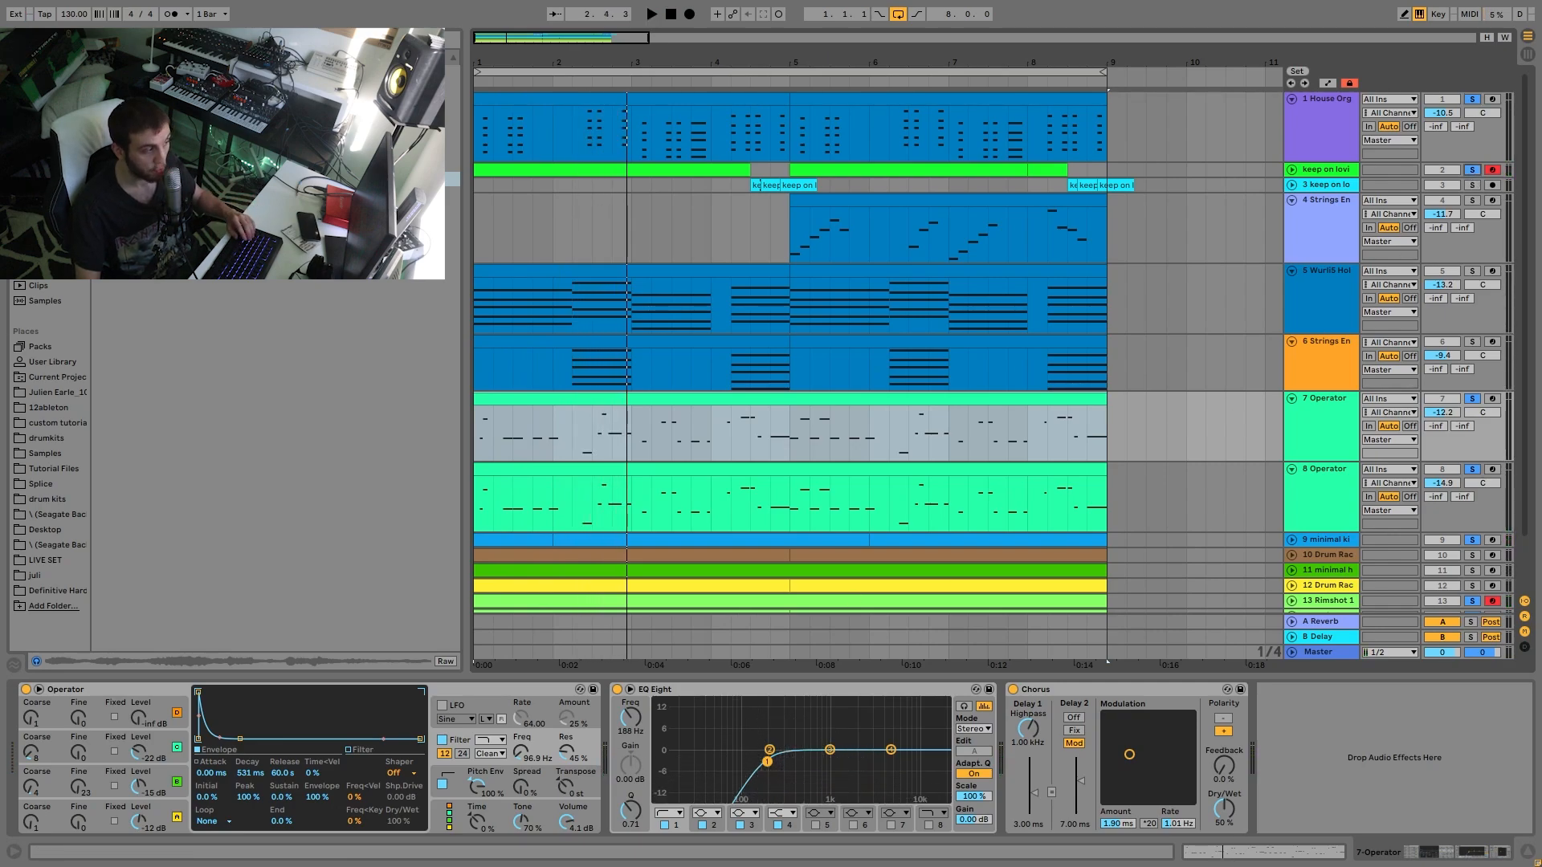
key(space)
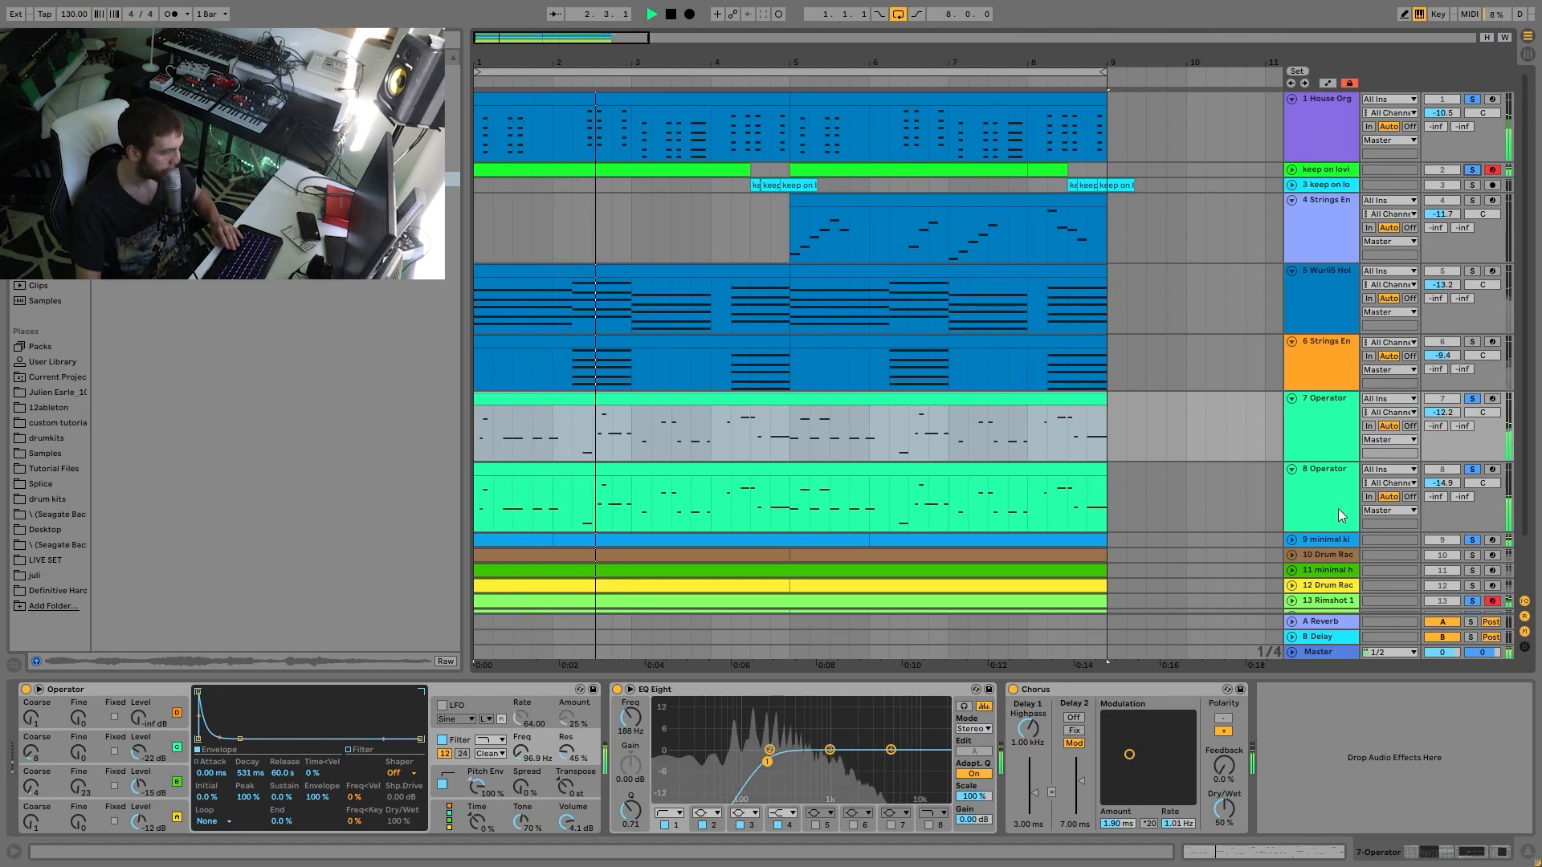
Step: Play the full mix from bar 1 with all solos off, and solo the two Operator tracks
scroll(1341, 489, down, 3)
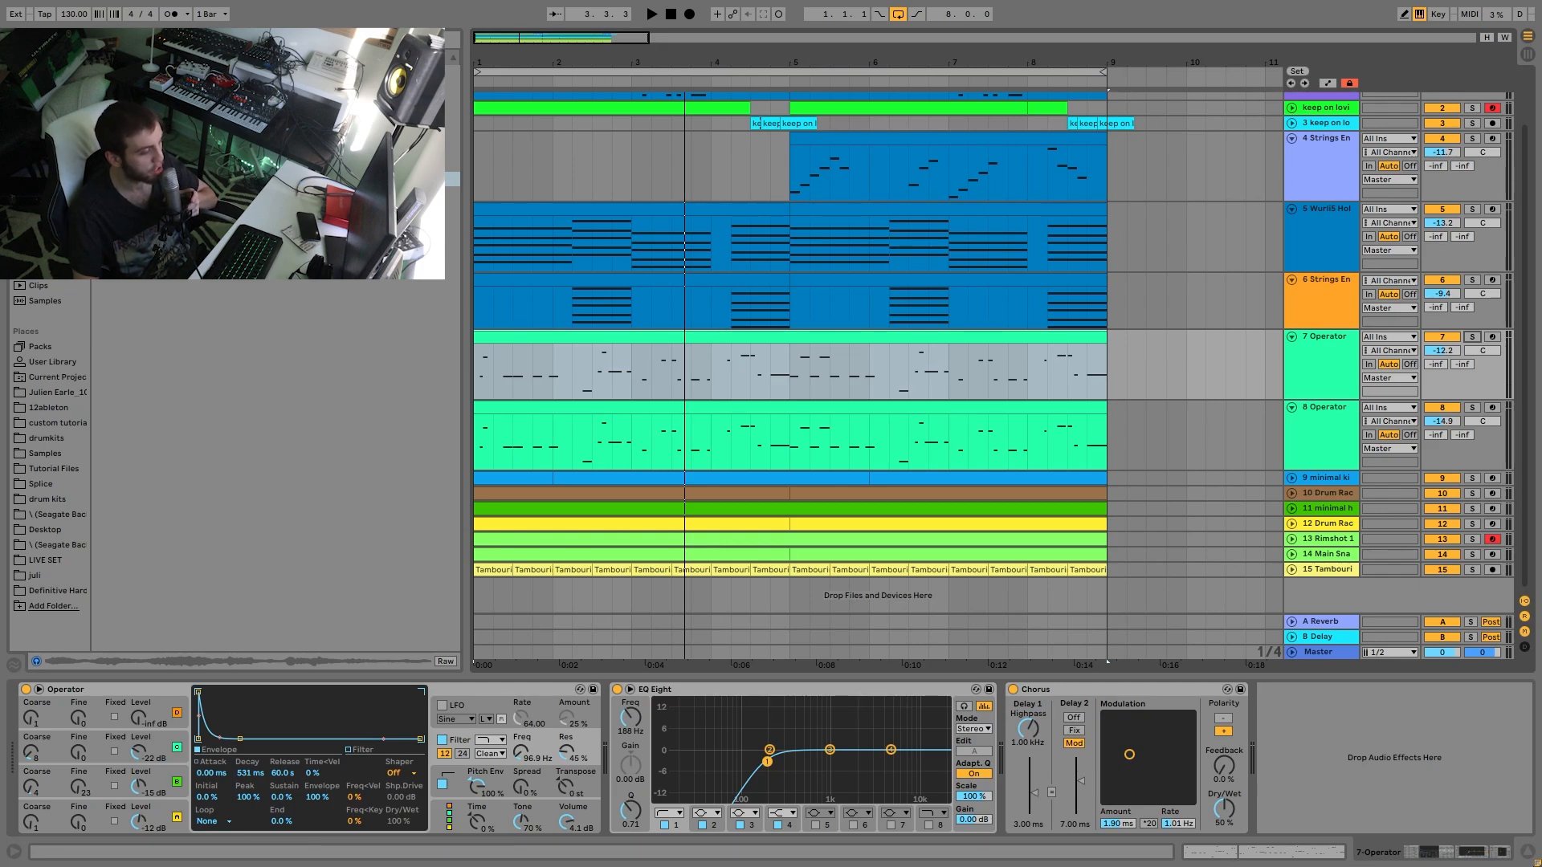
key(space)
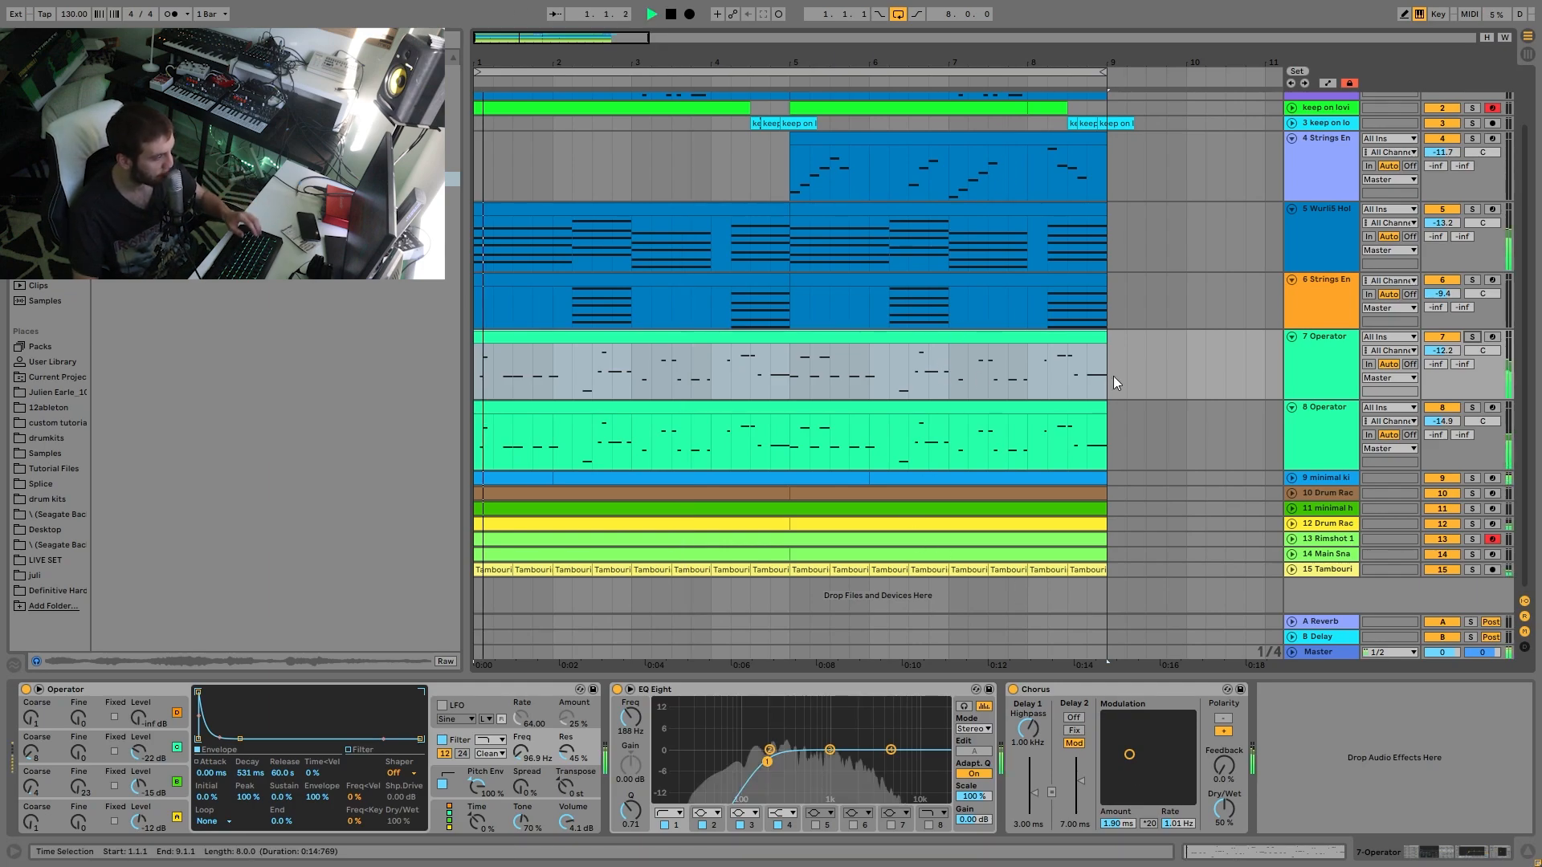
click(1473, 336)
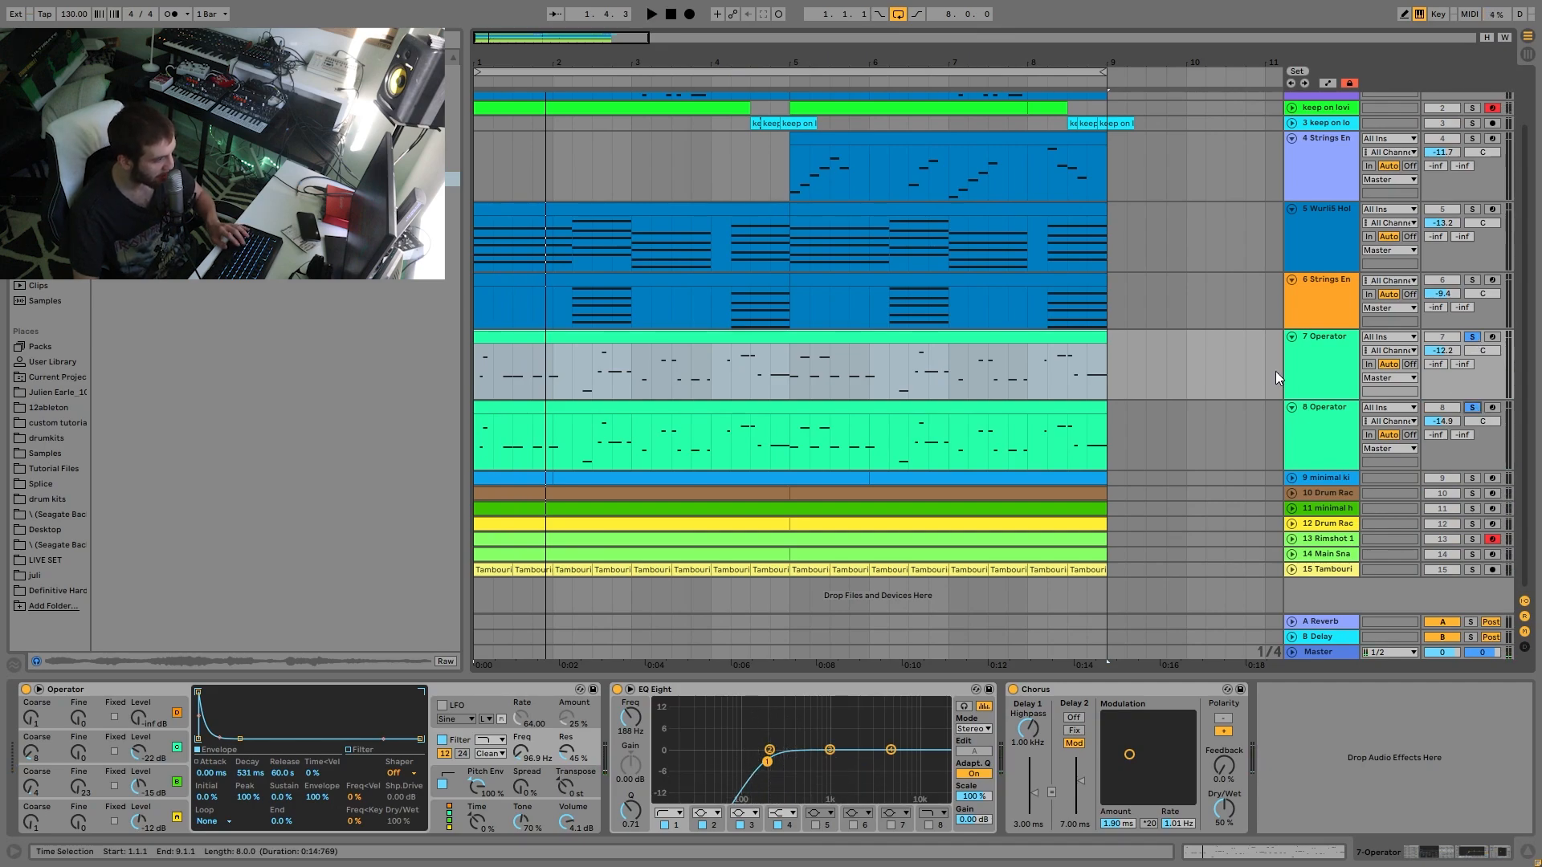
Step: Leave only the 7 Operator track soloed, play it from bar 1 and select it
key(space)
key(space)
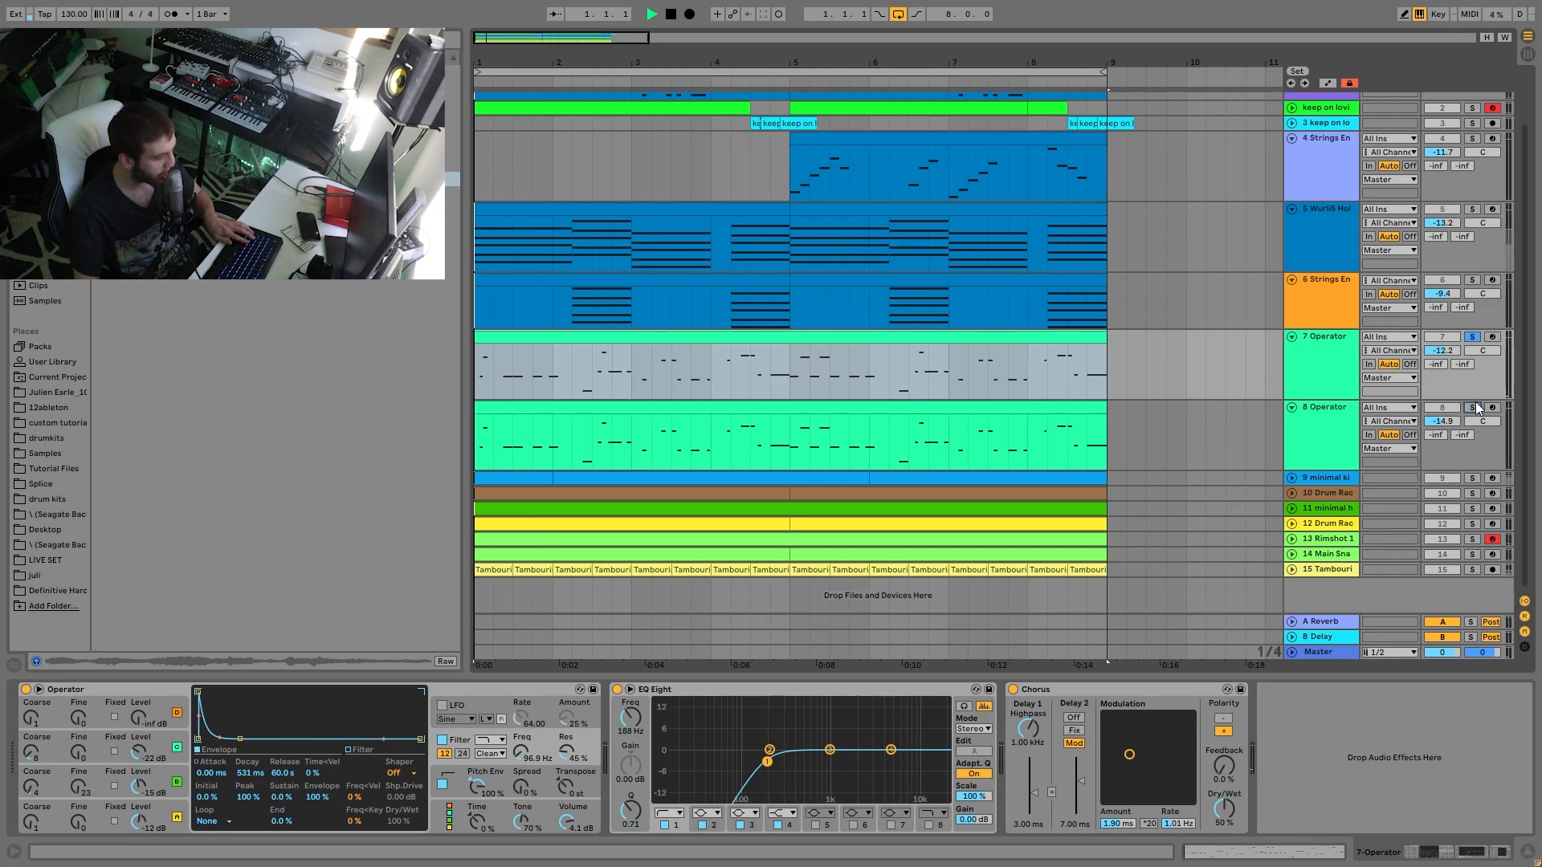
key(space)
click(1321, 344)
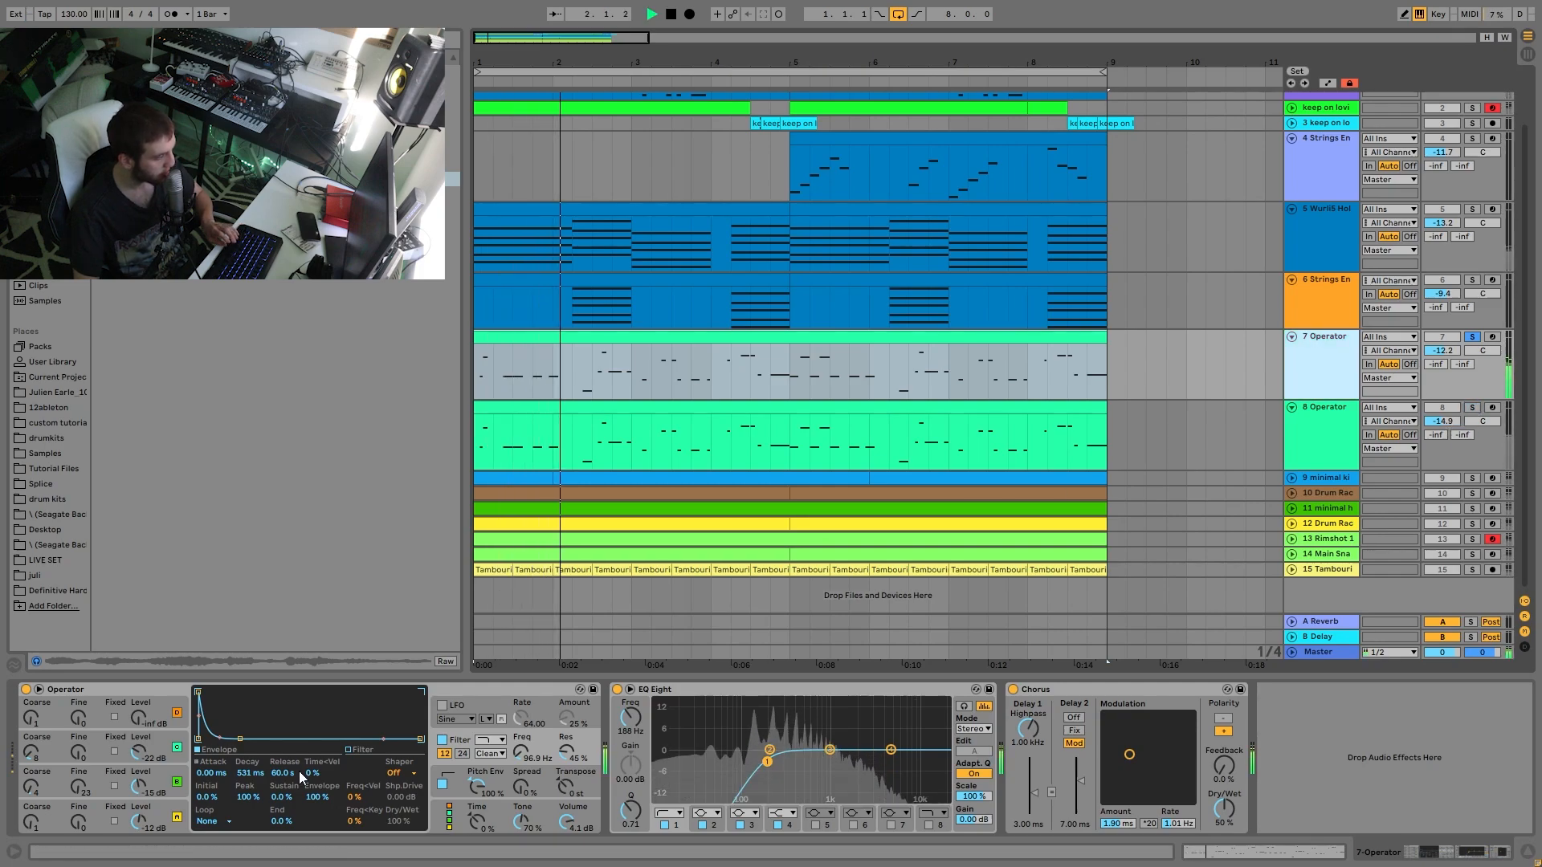
Step: Stop playback and inspect the envelopes of oscillators A, B and C in the 7 Operator track's synth
key(space)
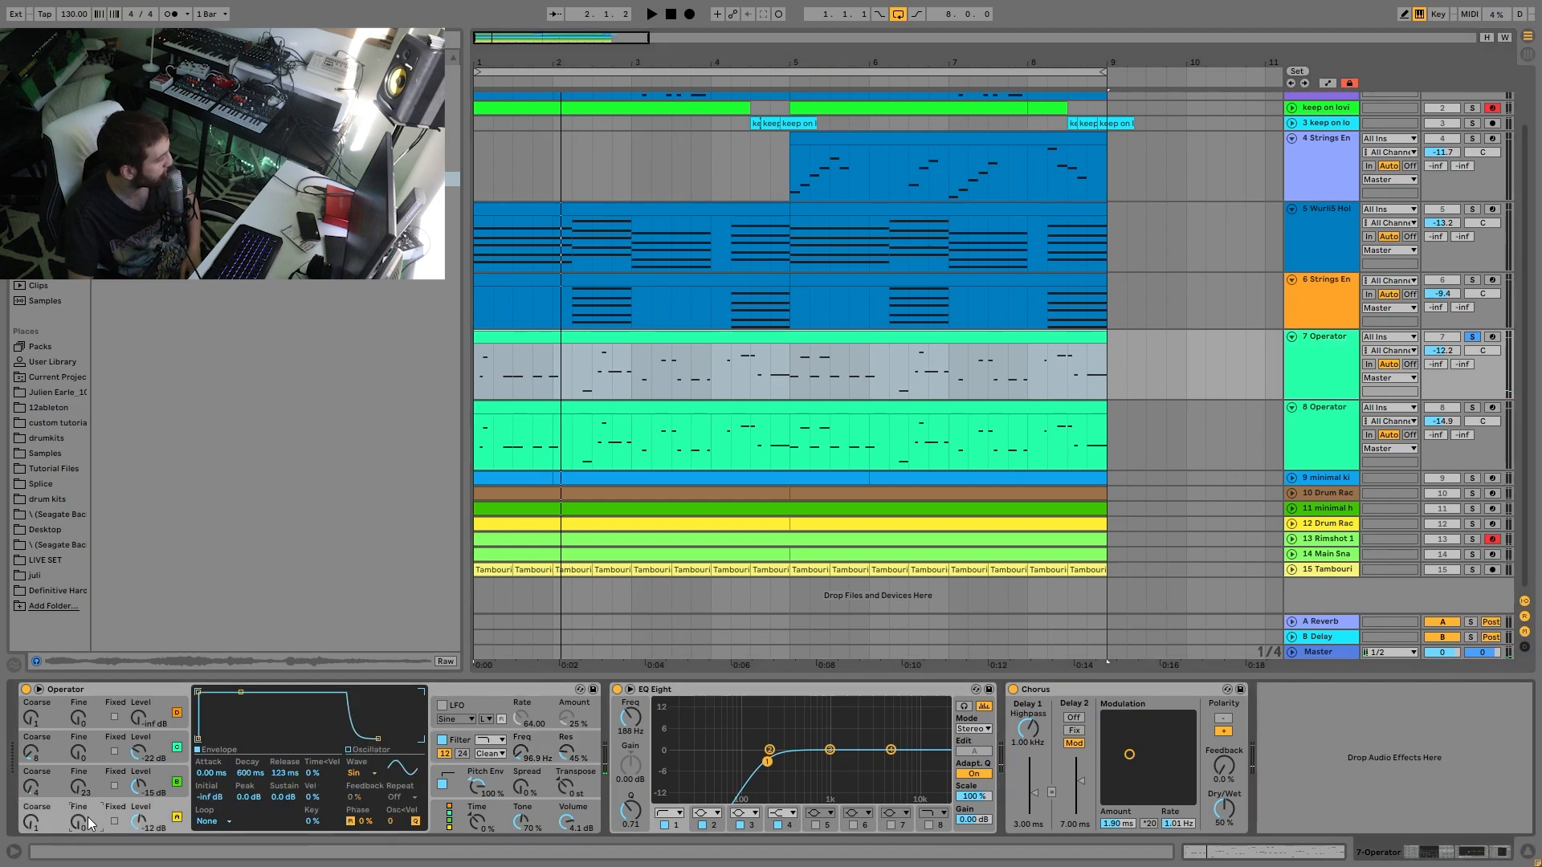
click(87, 781)
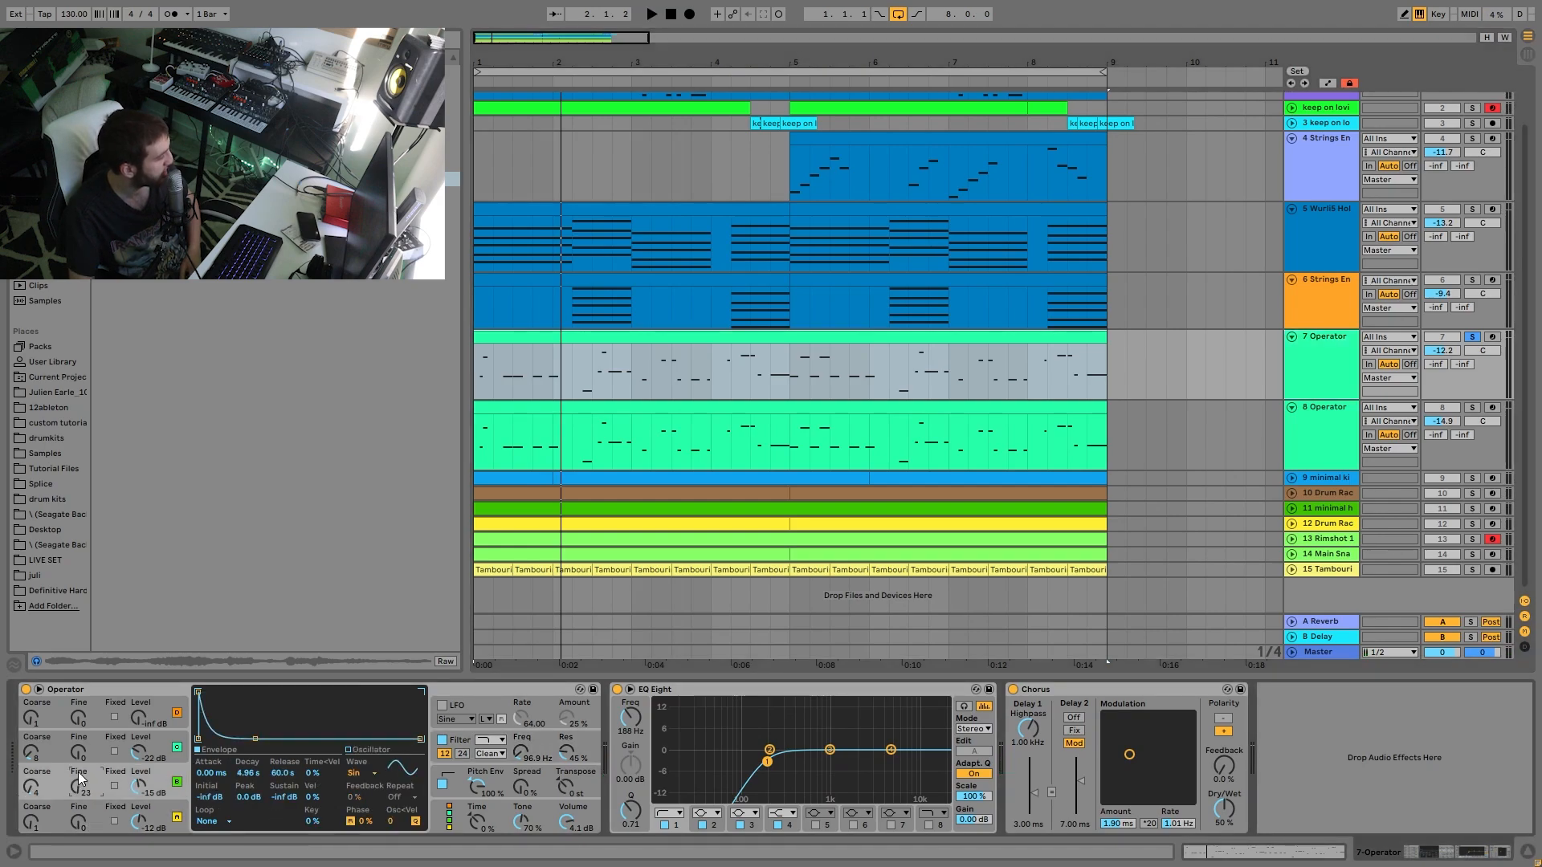
click(72, 732)
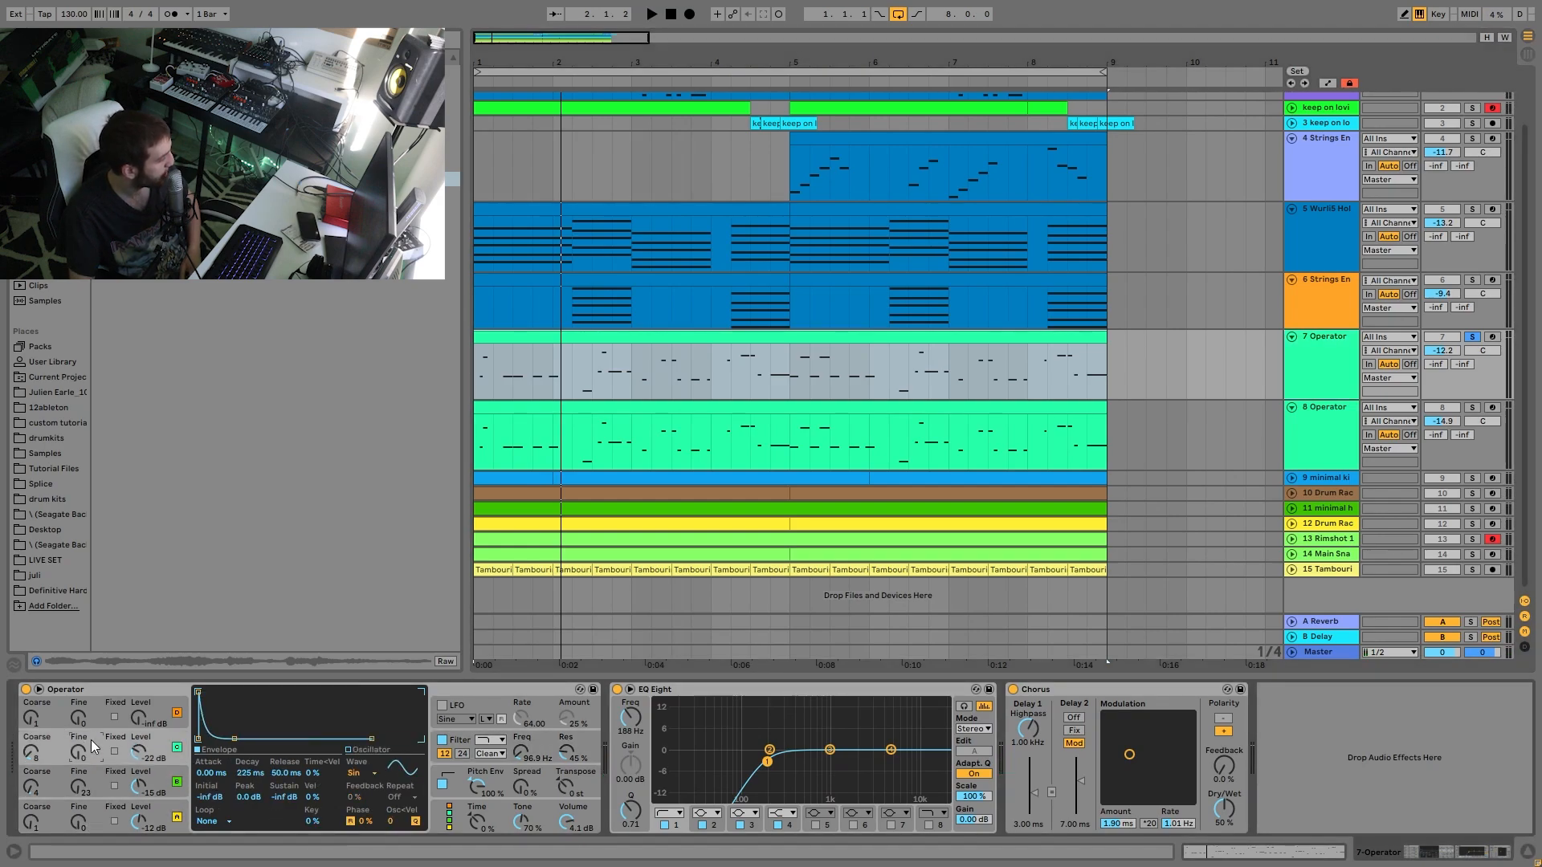
click(119, 797)
Step: Play the soloed 7 Operator part while inspecting its synth's filter envelope, and stop playback
key(space)
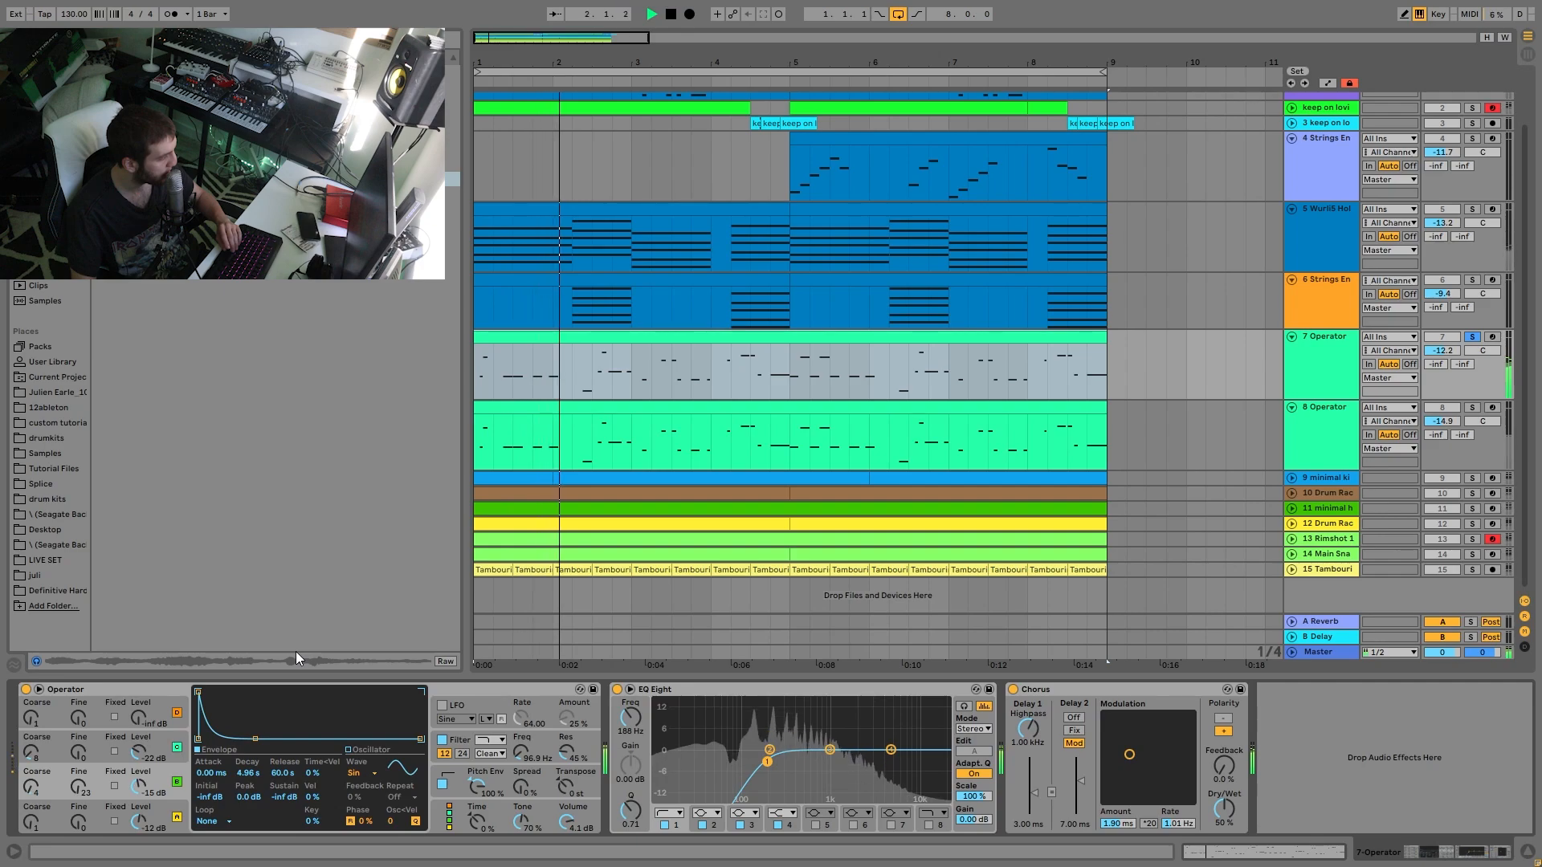
click(491, 740)
click(377, 782)
key(space)
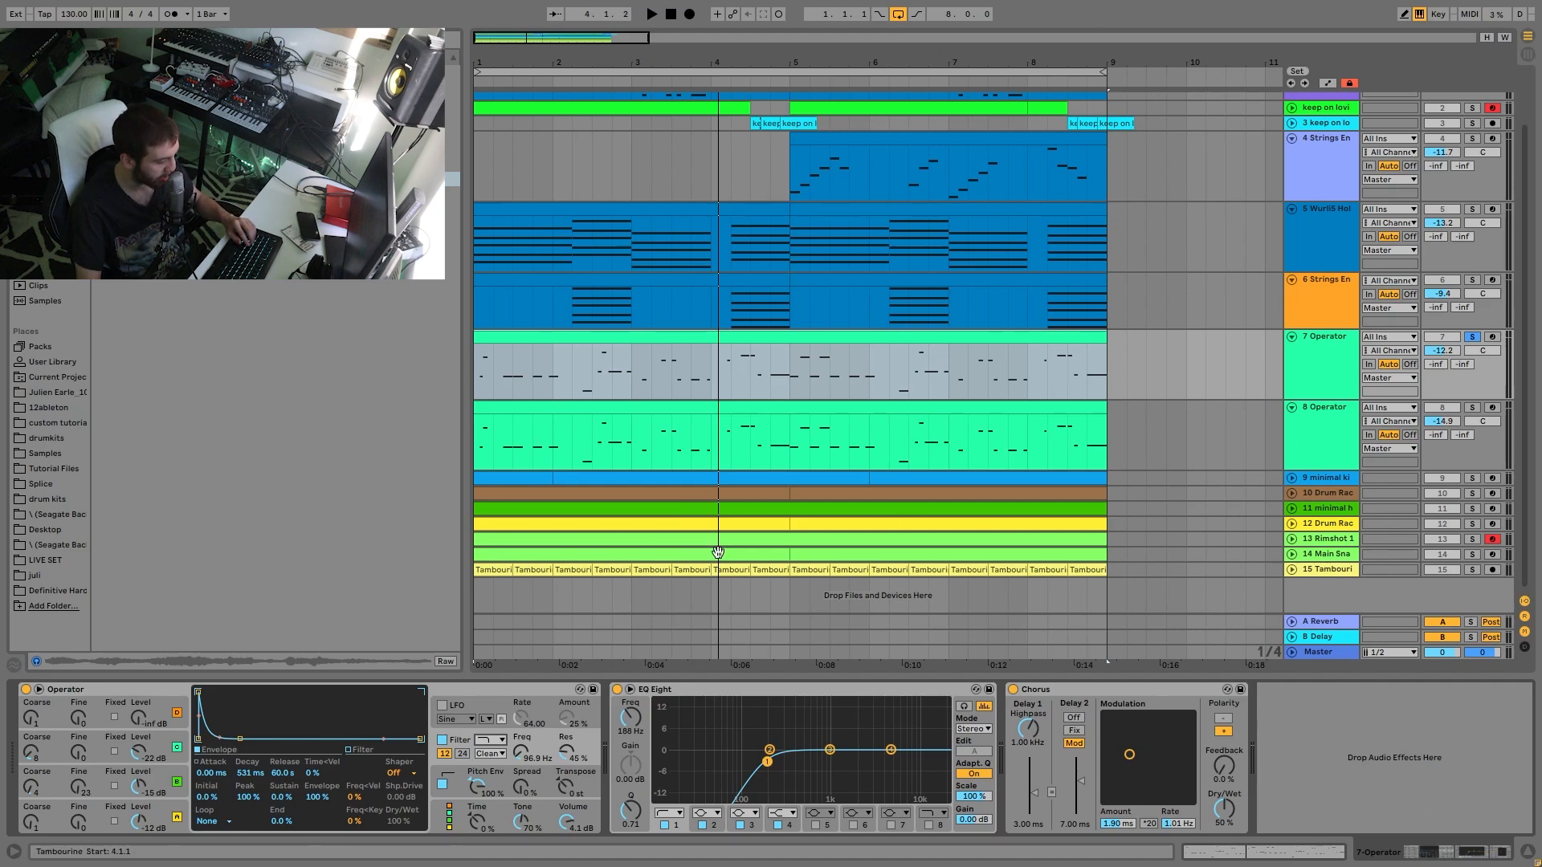
Step: Solo only the 8 Operator track, play it from bar 1 and set its track volume to -14.3 dB
click(1474, 403)
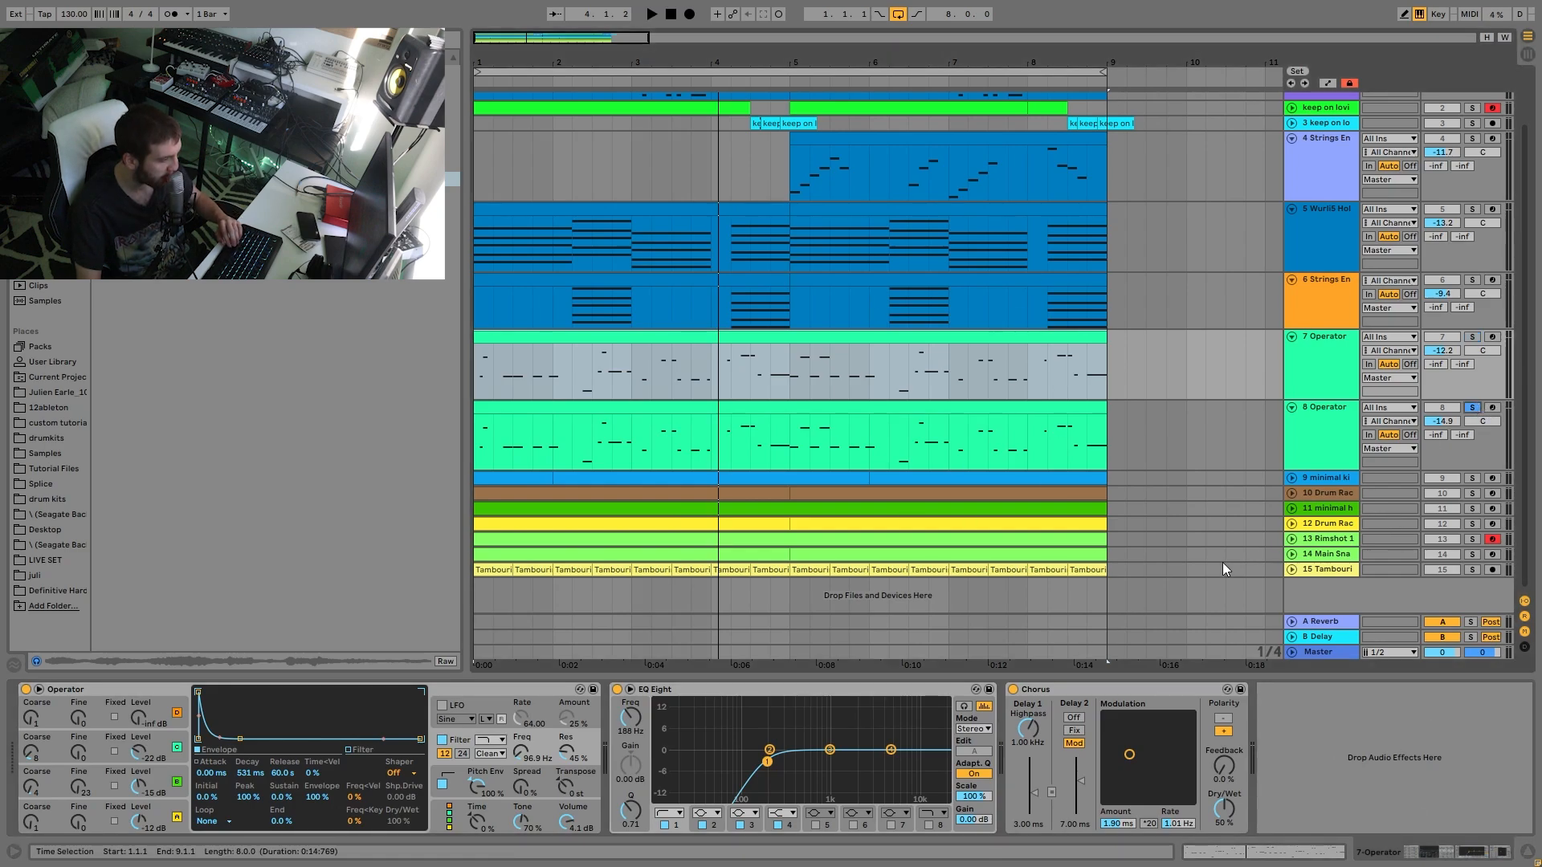
key(space)
click(1338, 431)
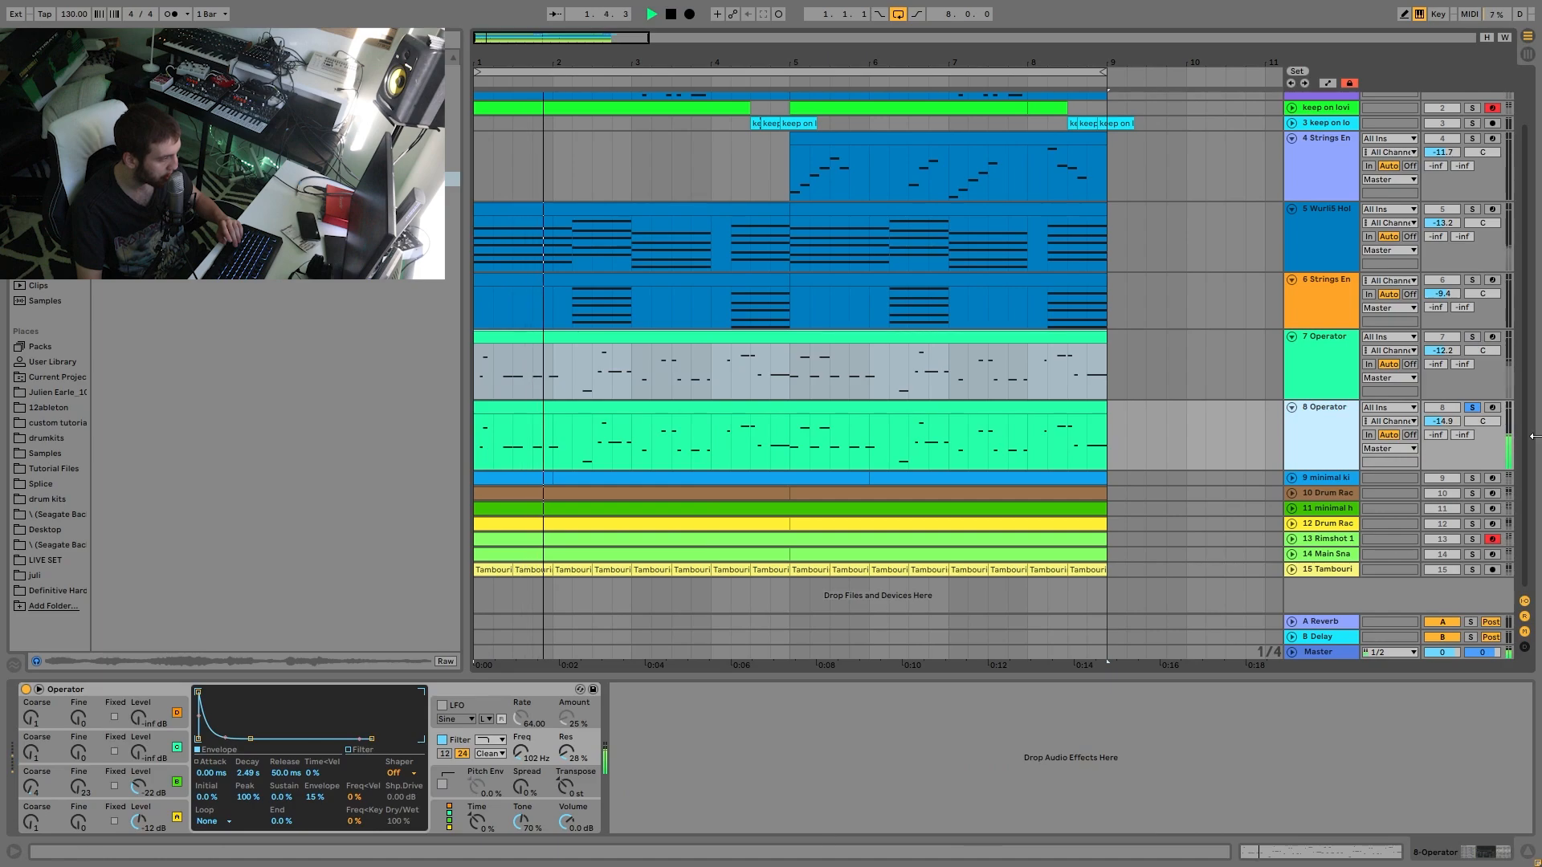
drag(1439, 421, 1440, 416)
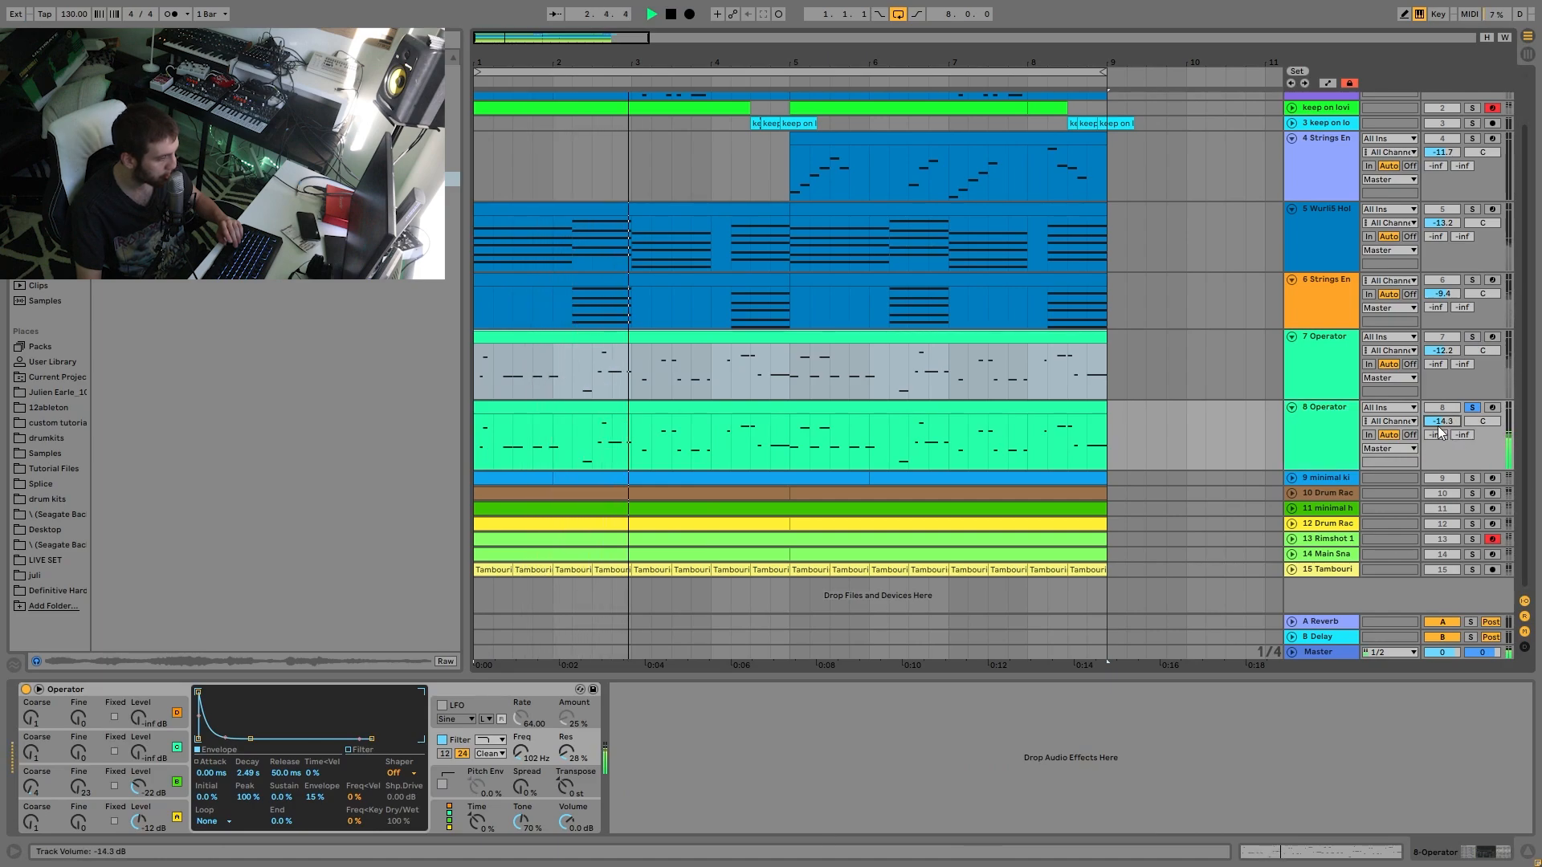
key(space)
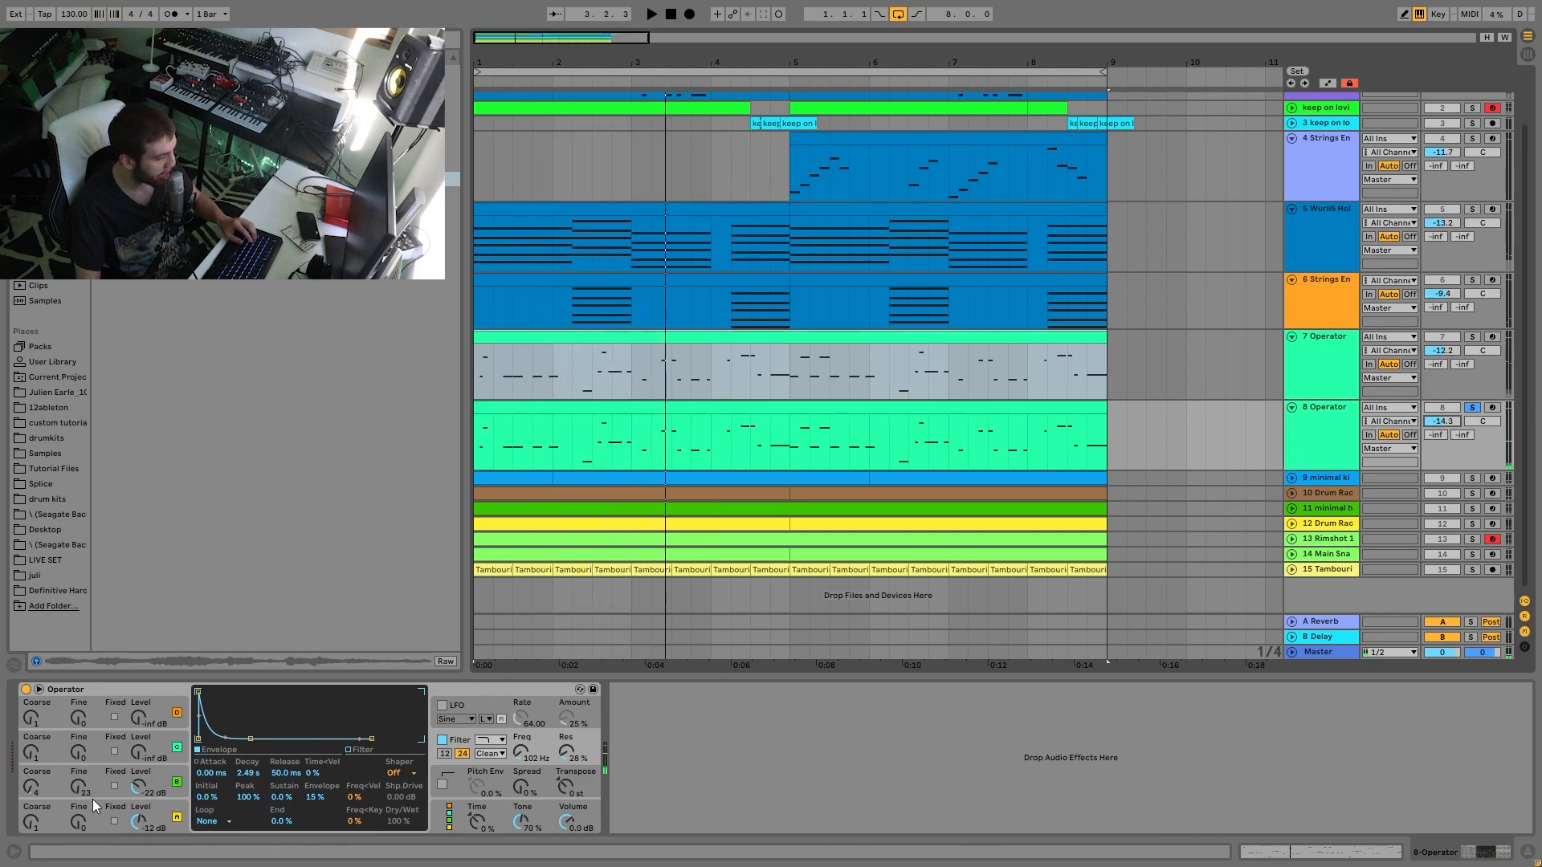
Step: Inspect oscillator A, oscillator B and the filter settings in the 8 Operator track's synth
click(132, 816)
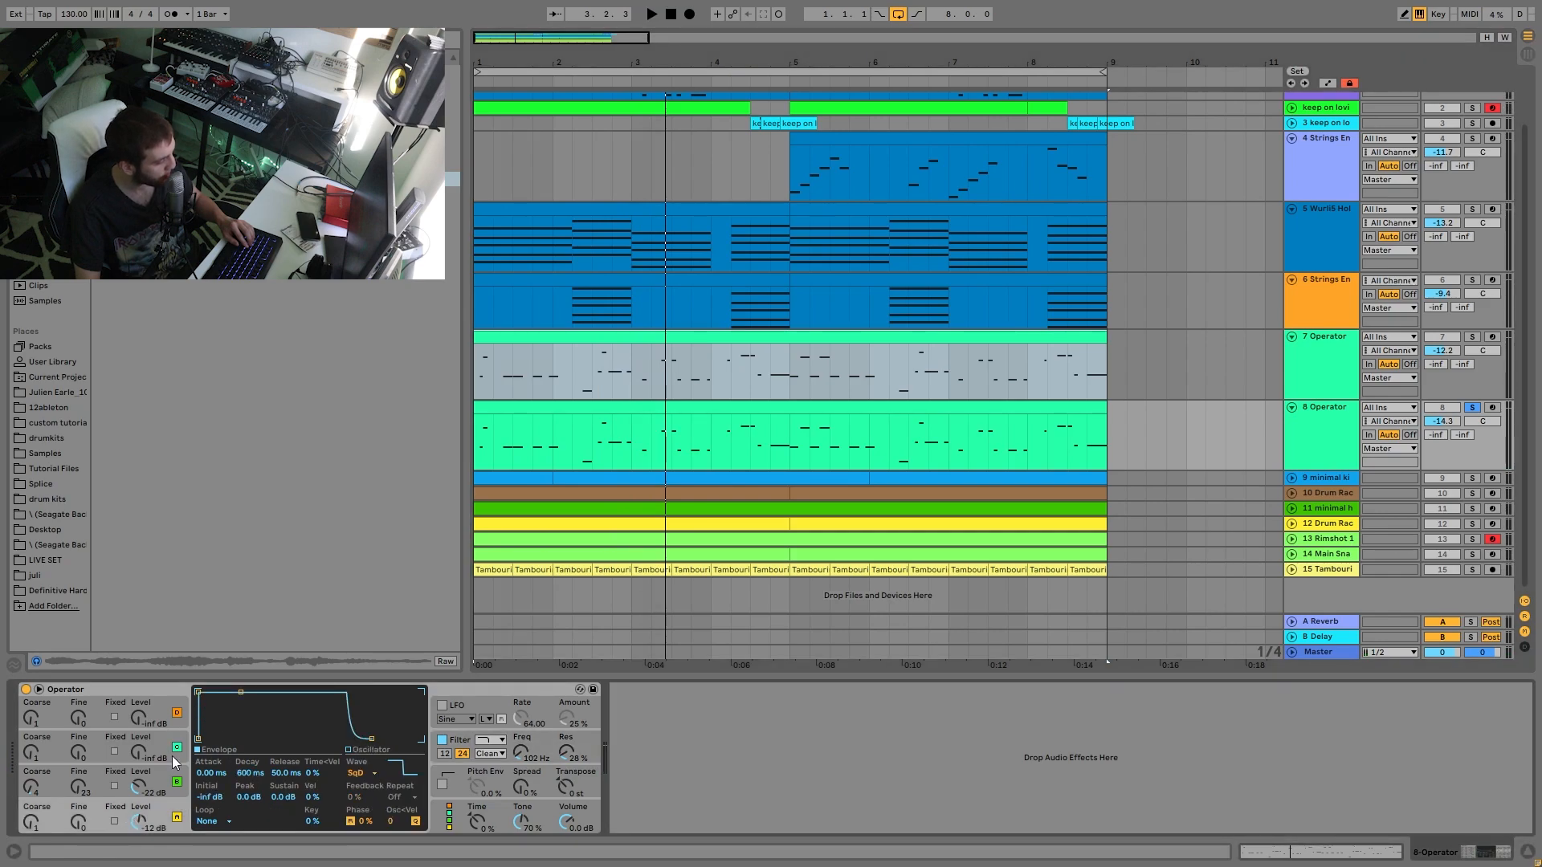
click(170, 782)
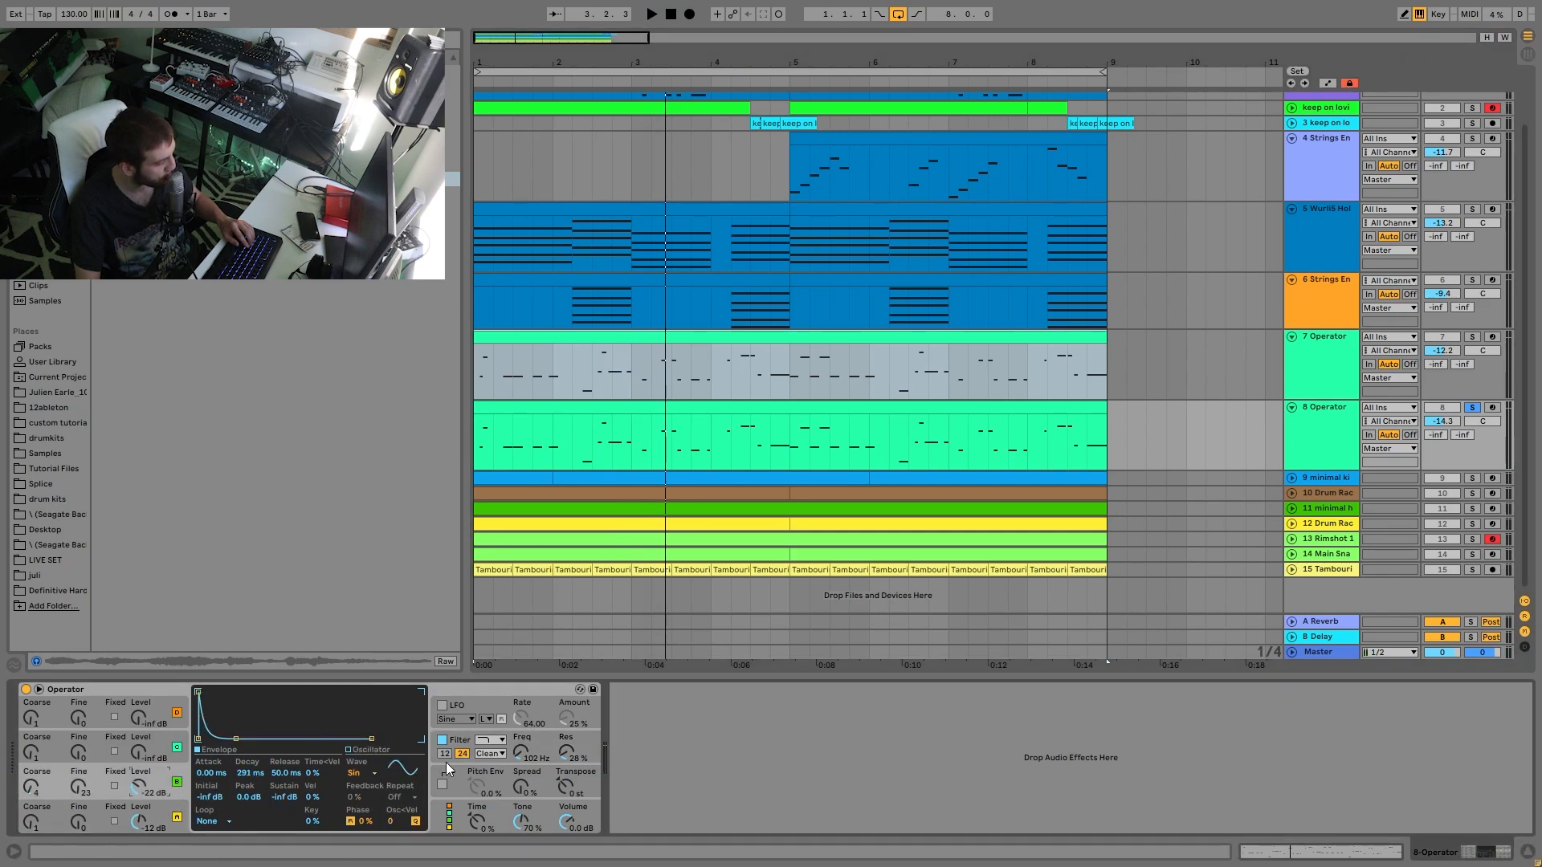
click(470, 732)
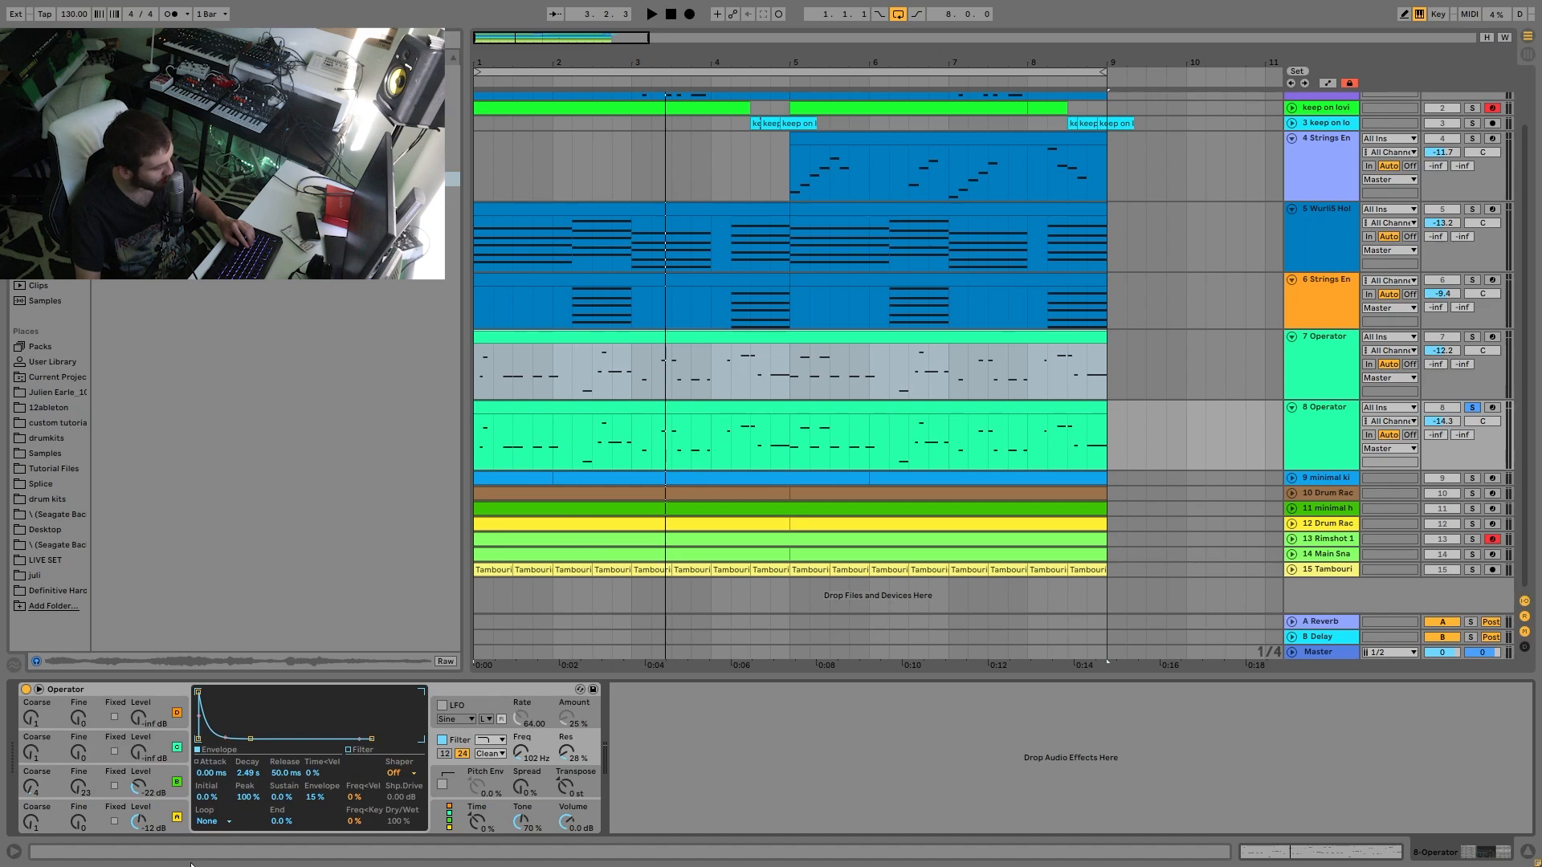
Step: Play from bar 1, turn off all solos to hear the full mix, and stop playback
key(space)
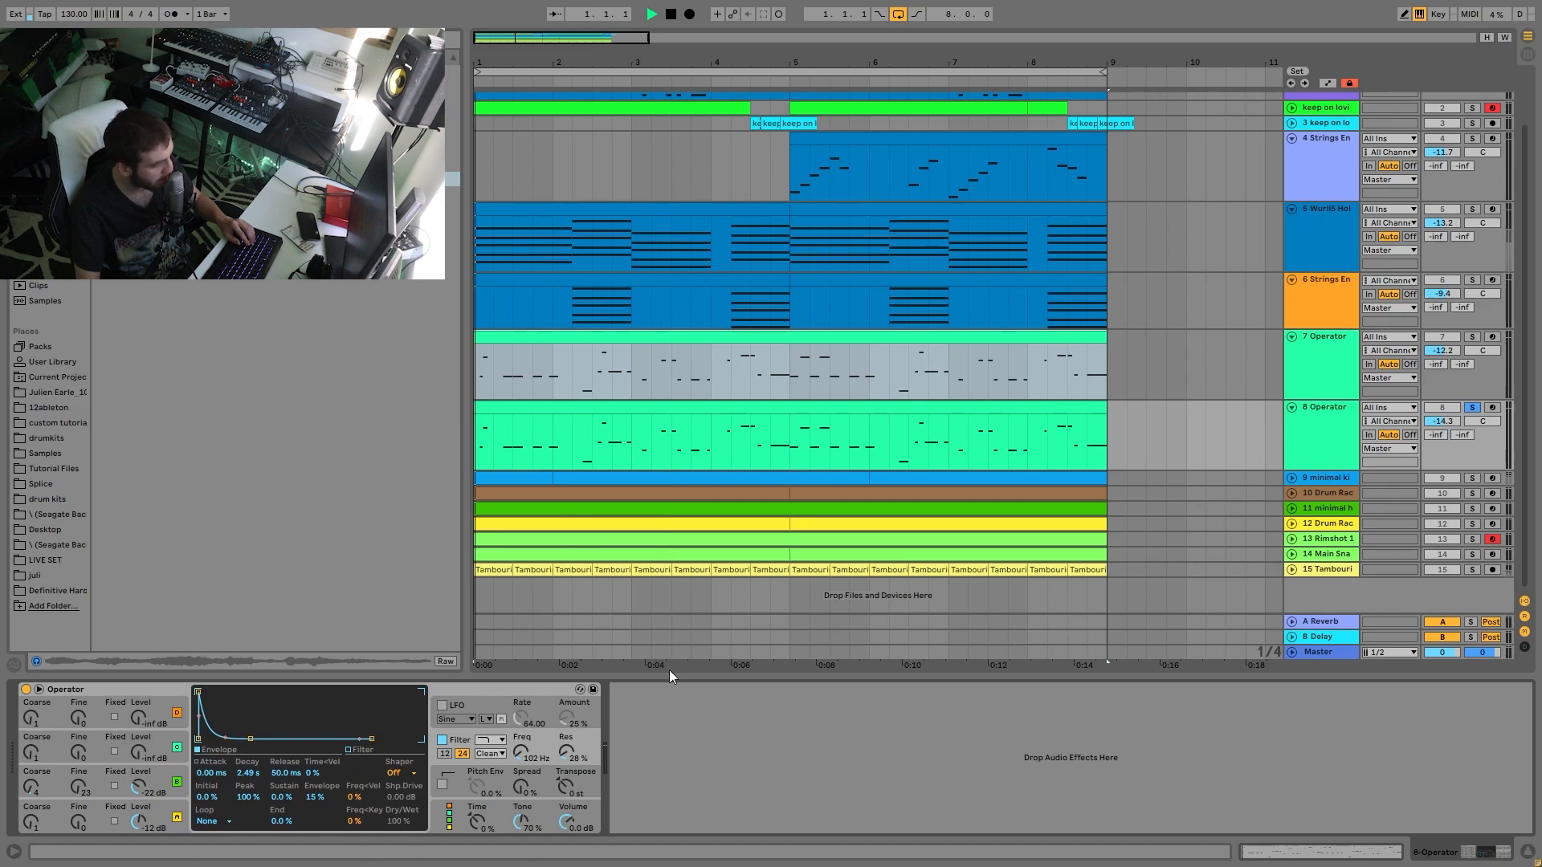
click(1472, 336)
click(1474, 336)
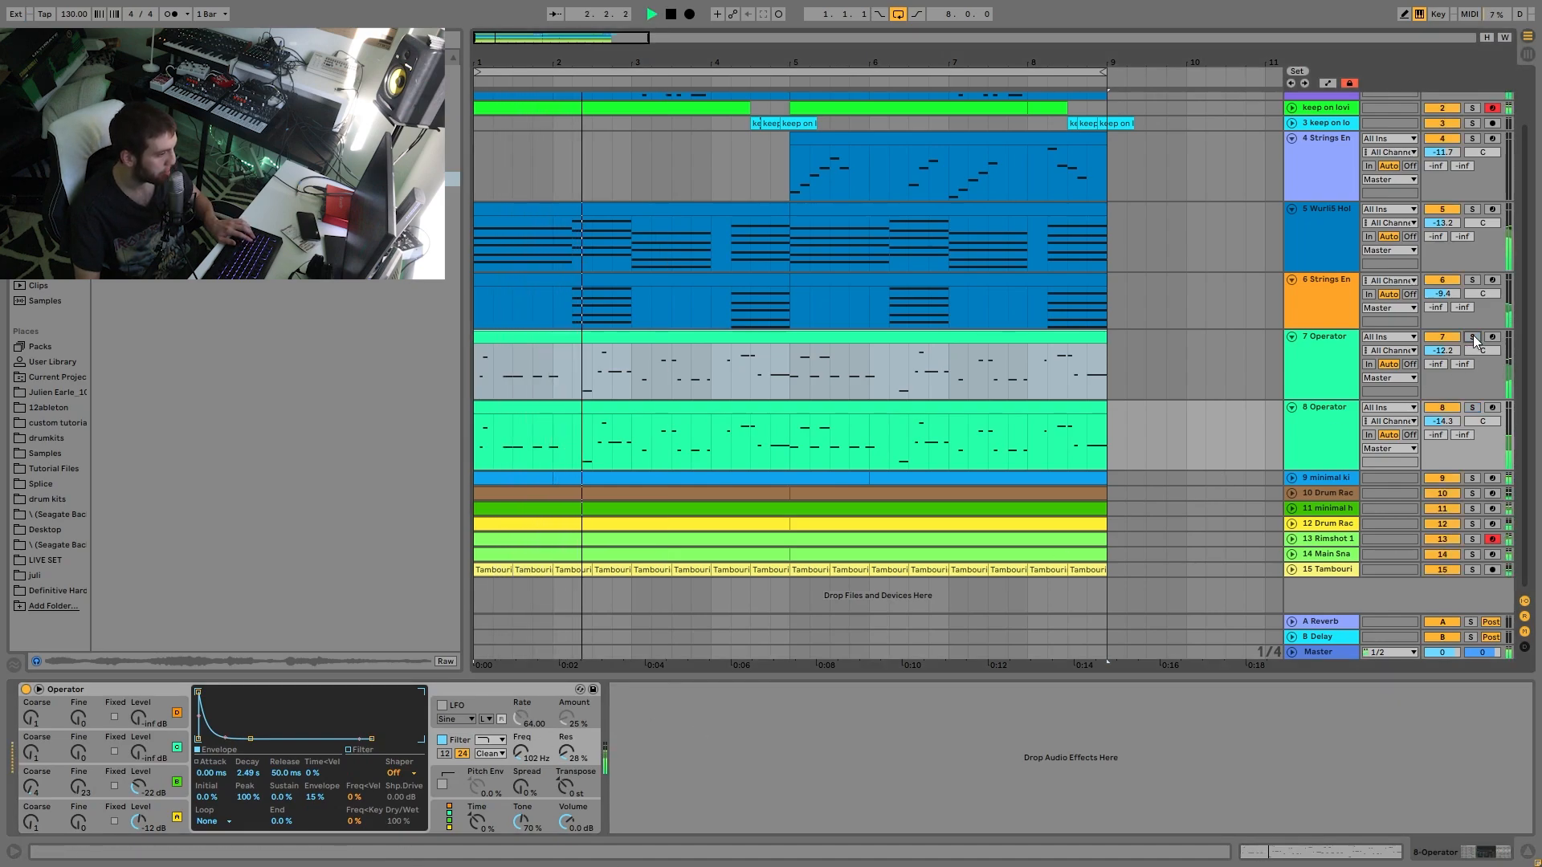
click(1317, 447)
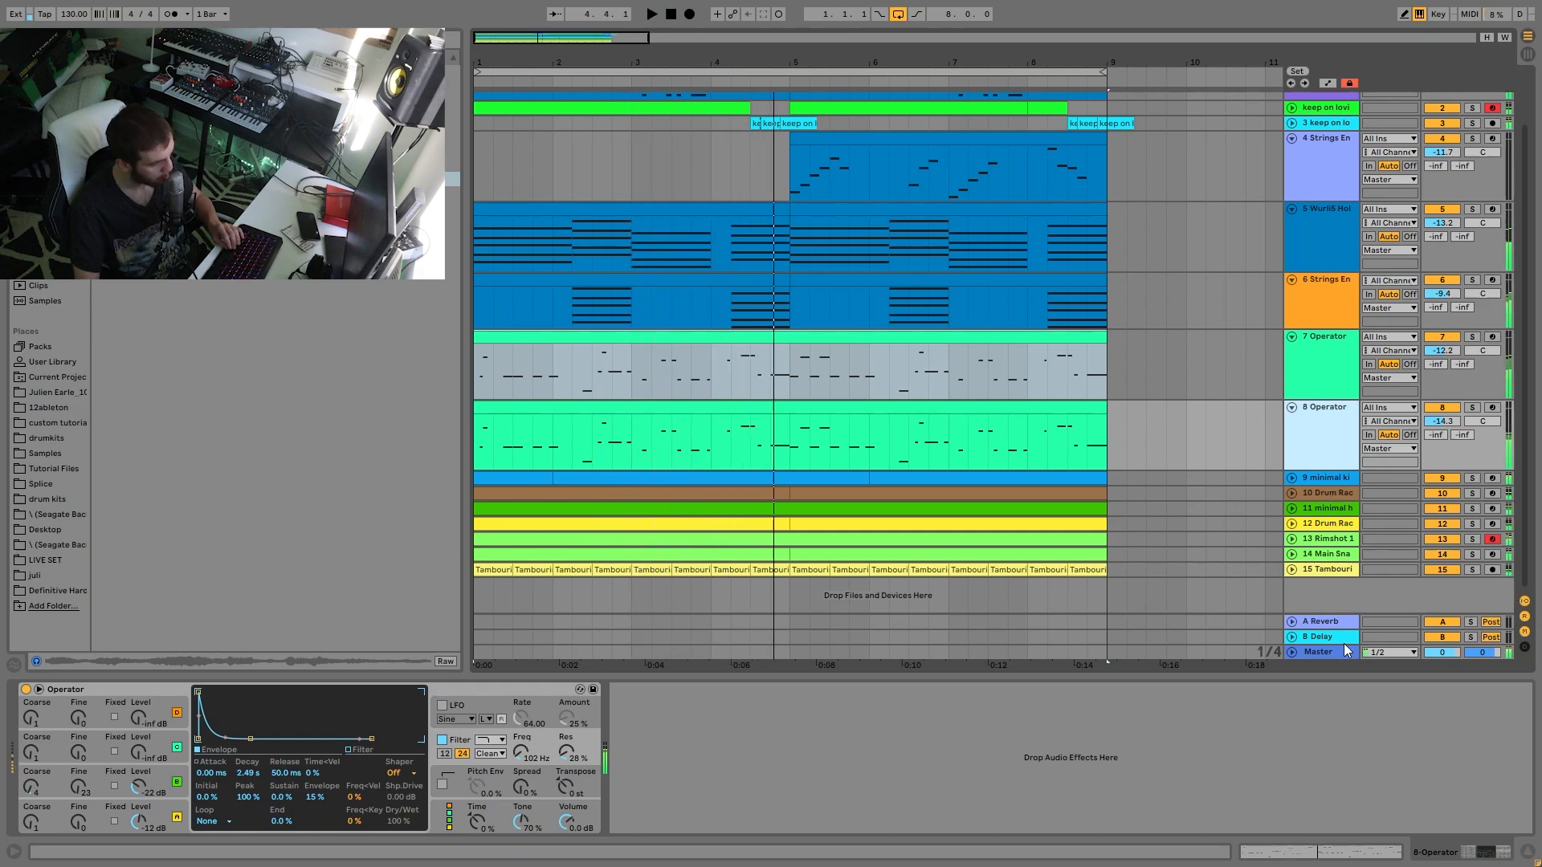
key(space)
Step: Select the 7 Operator and 8 Operator tracks in turn to compare their devices
click(1304, 431)
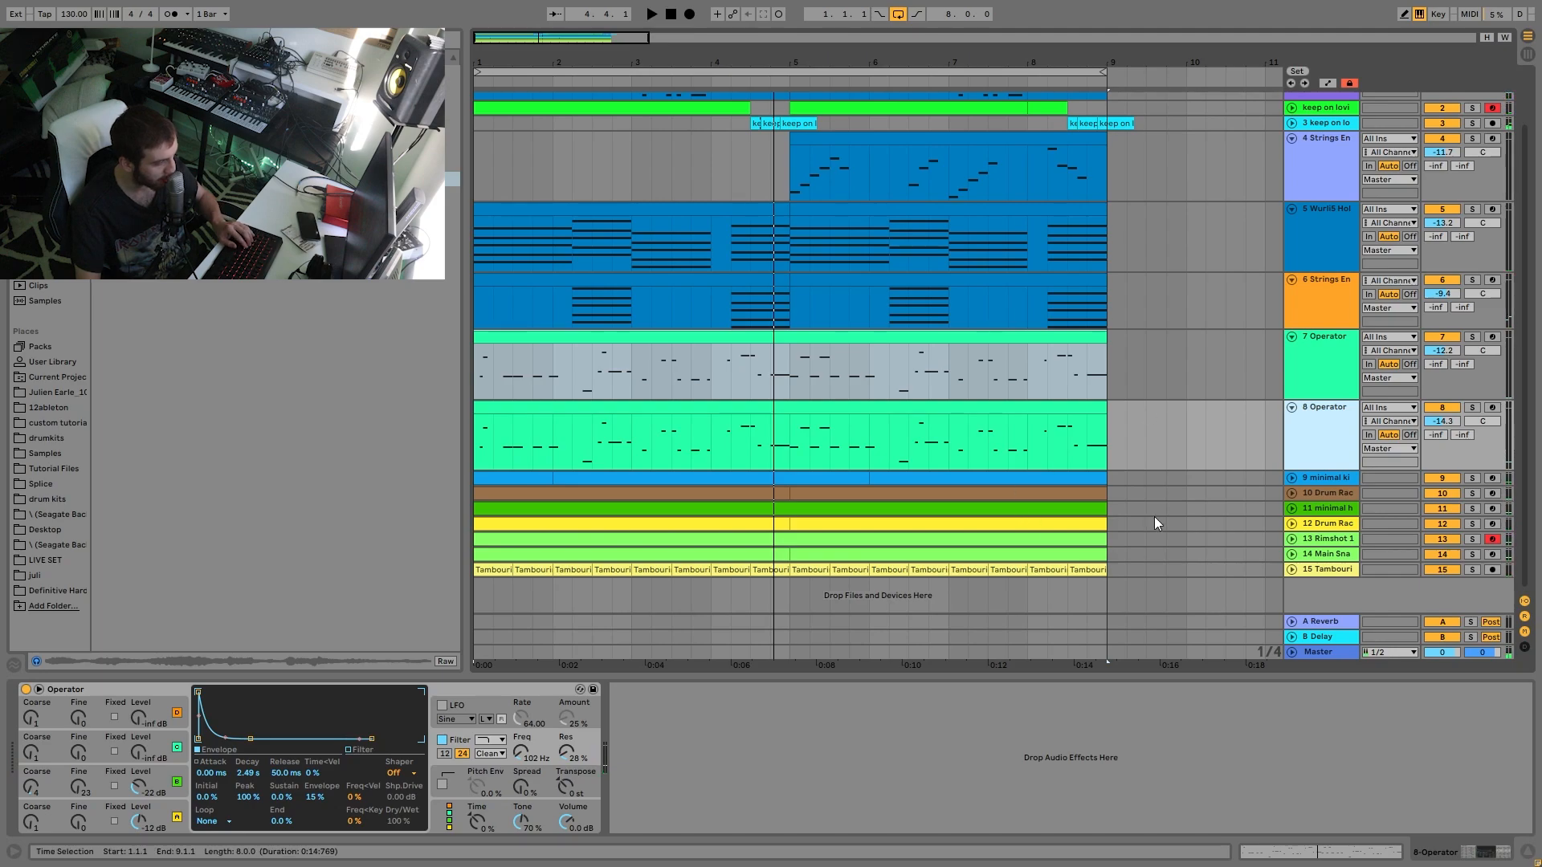
click(1319, 379)
click(1337, 432)
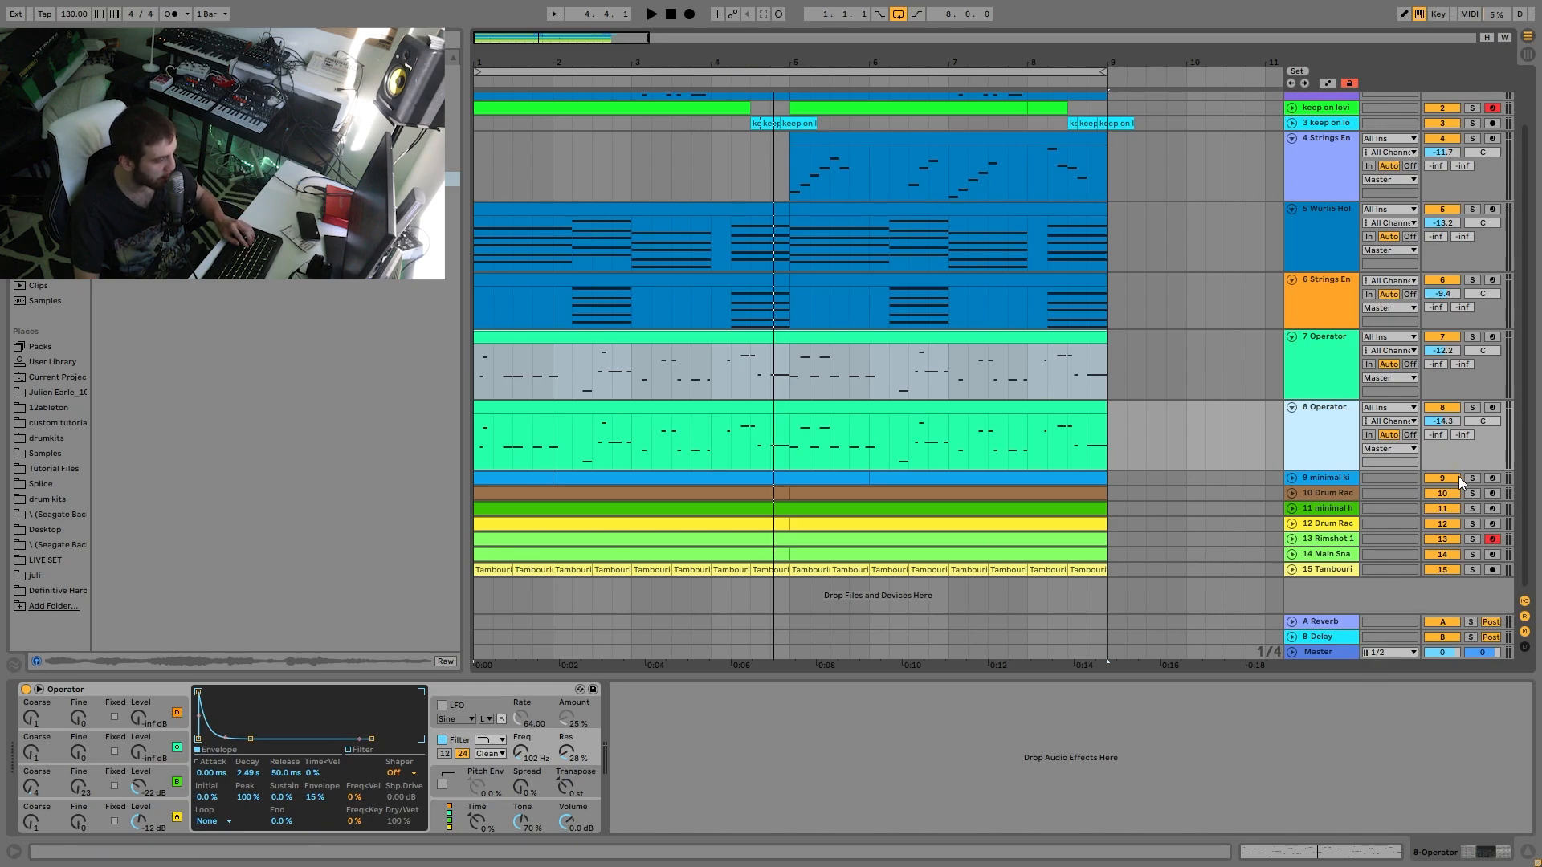
Step: Select and solo all drum tracks from 9 minimal kick to 15 Tambourine, play from bar 1 and fold the kick track
click(1295, 479)
click(1318, 489)
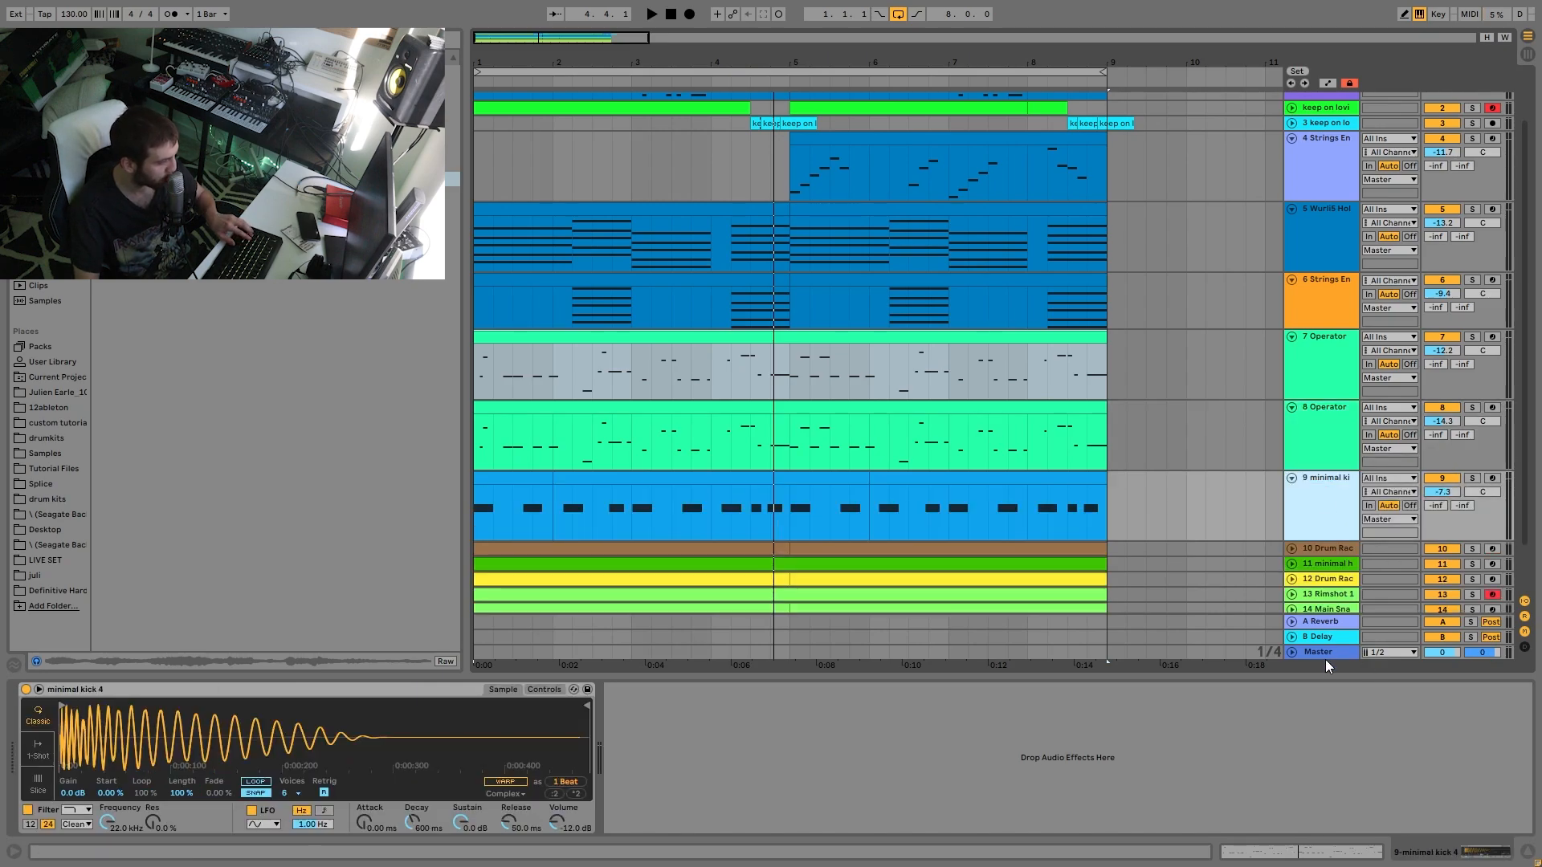
scroll(1329, 610, down, 2)
click(1329, 568)
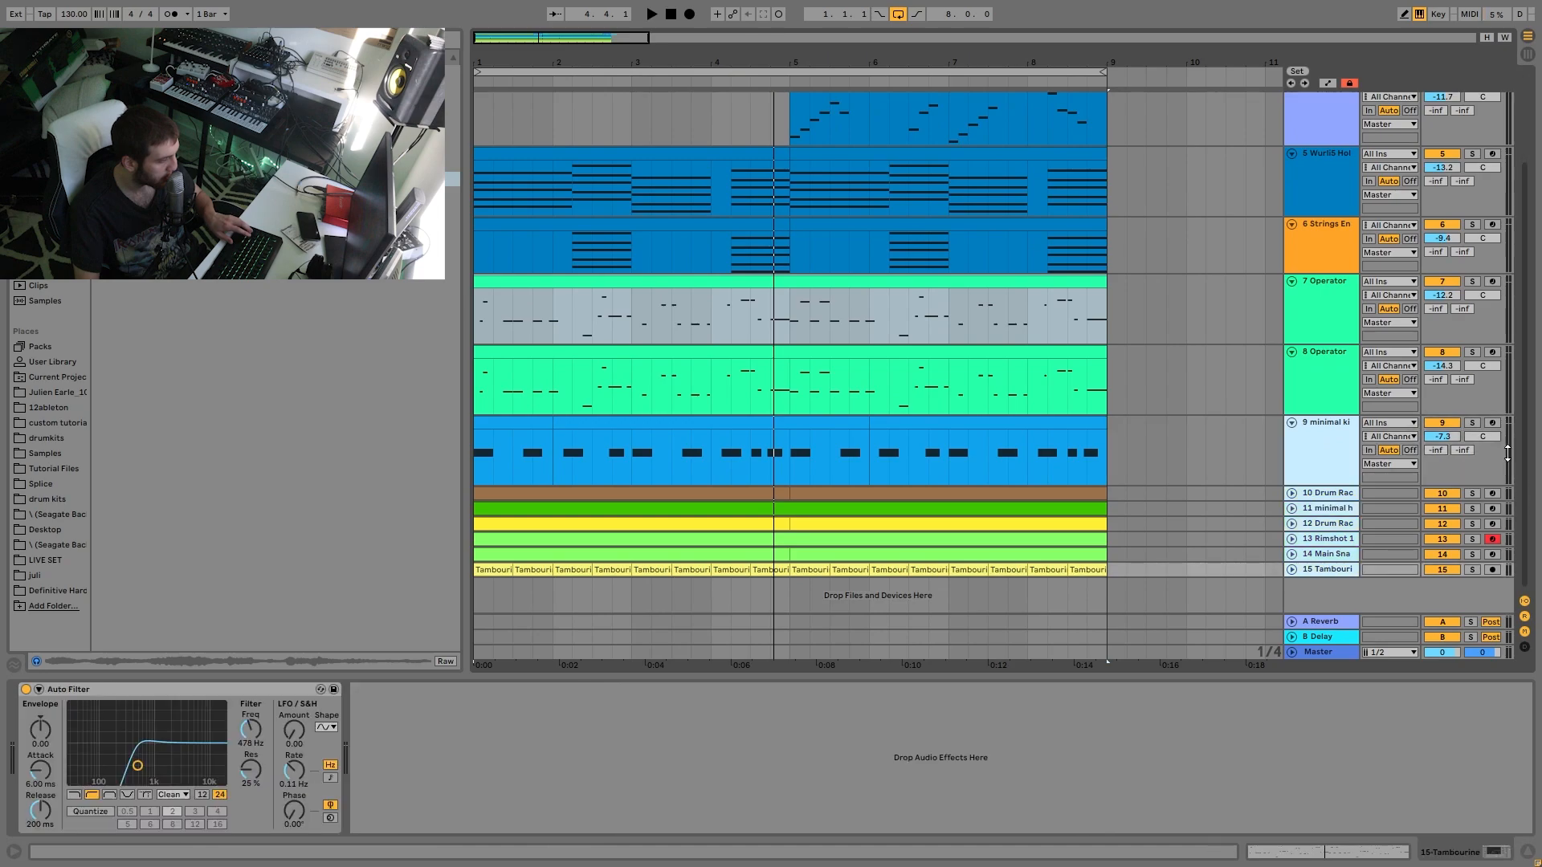
click(1471, 424)
key(space)
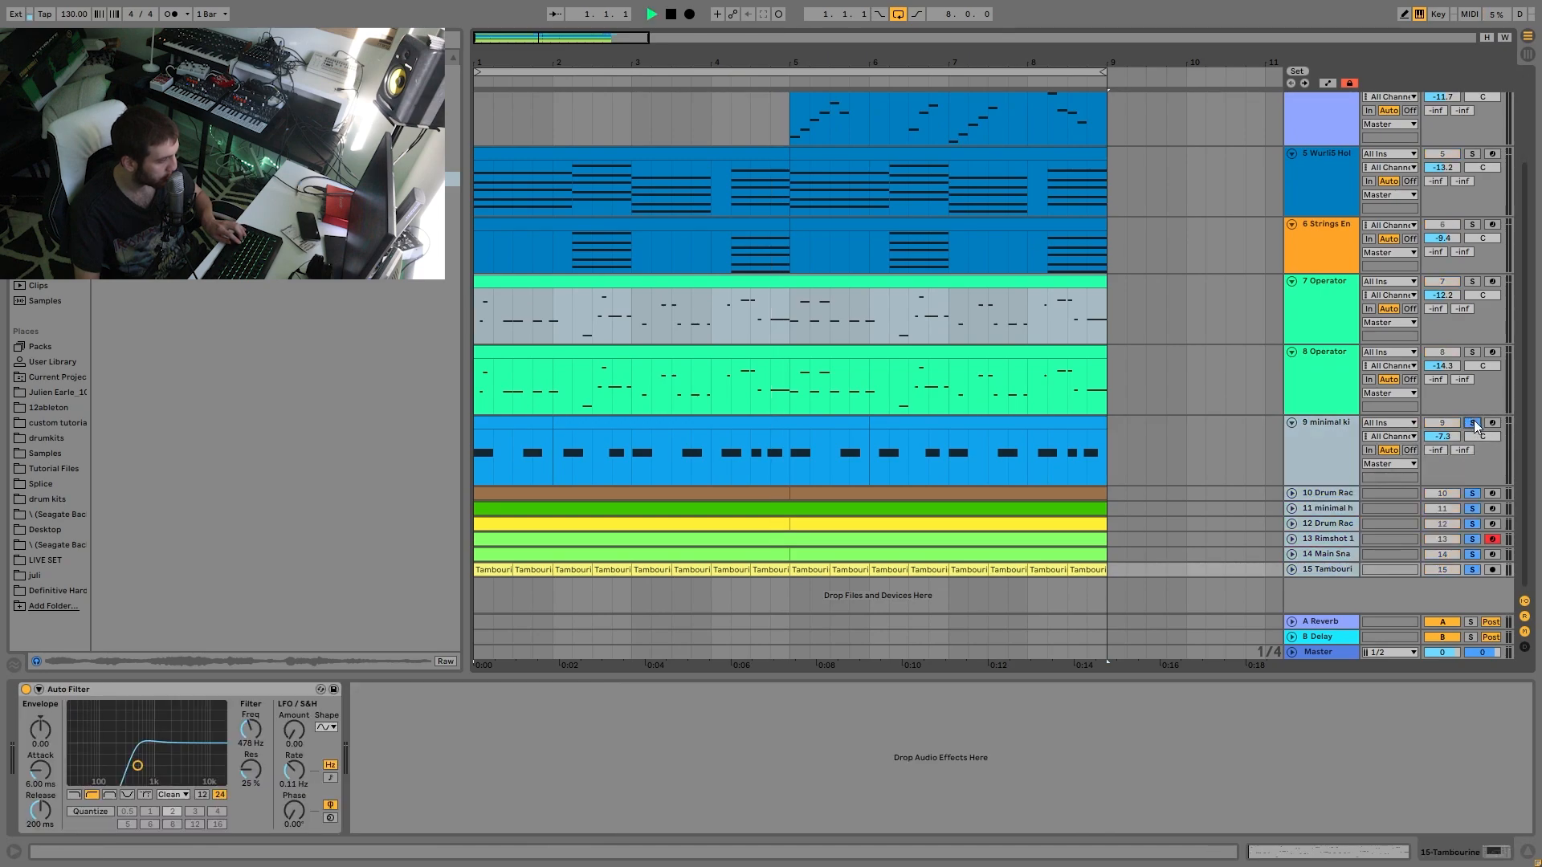
click(1291, 423)
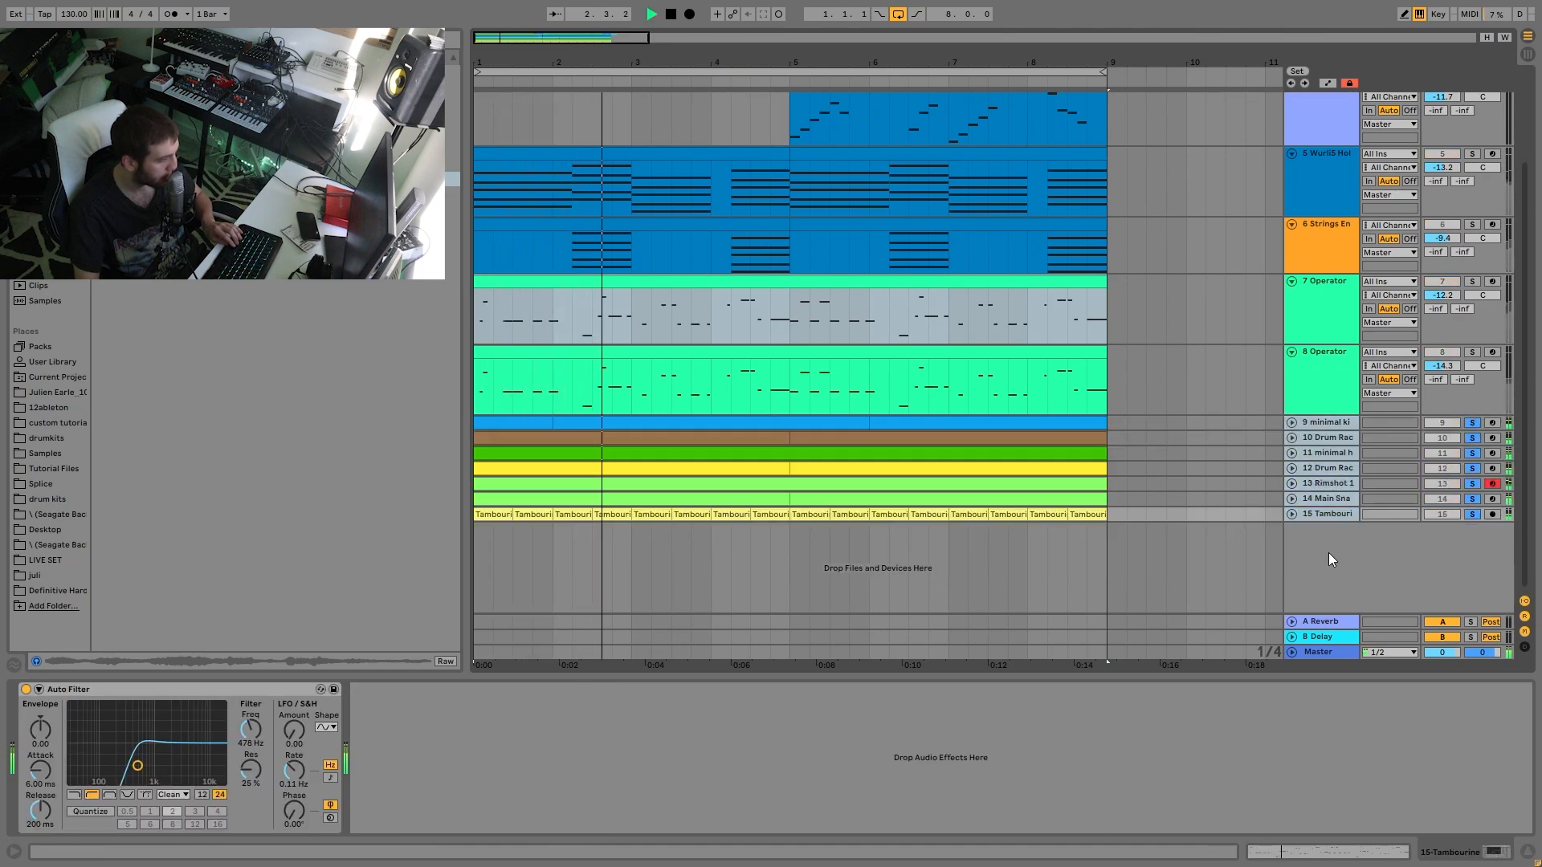
Step: Delete the B Delay and A Reverb return tracks
click(1344, 633)
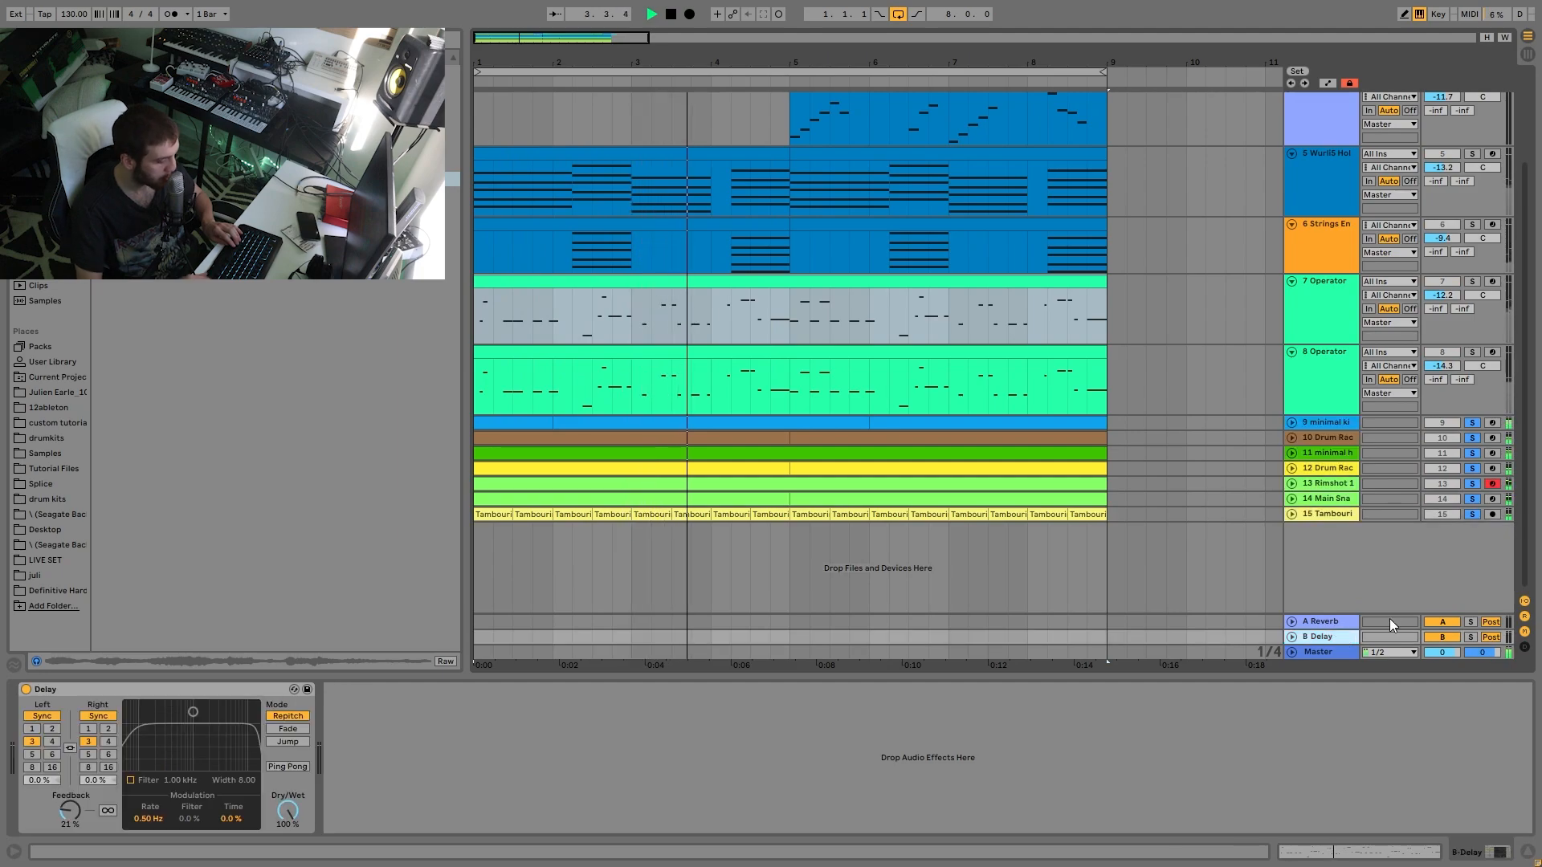
key(Delete)
key(Delete)
Step: Move the selection up through the drum tracks from 15 Tambourine to 9 minimal kick
key(Up)
key(Up)
key(Up)
key(Up)
key(Up)
key(Up)
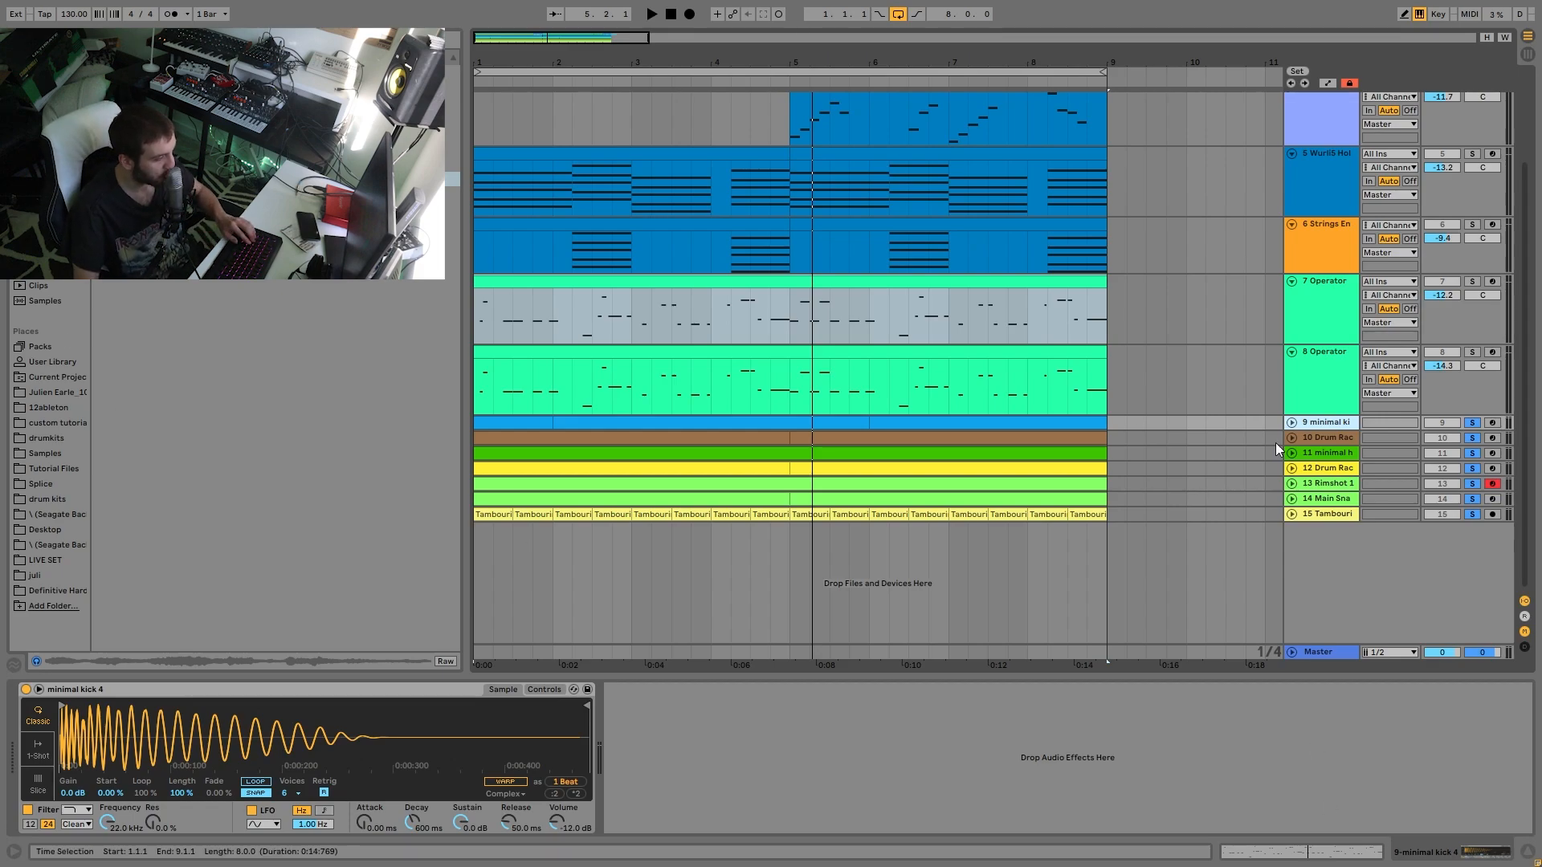
Step: Solo the 10 Drum Rack track, play from bar 1 and add the 12 Drum Rack track to the solos
click(1348, 440)
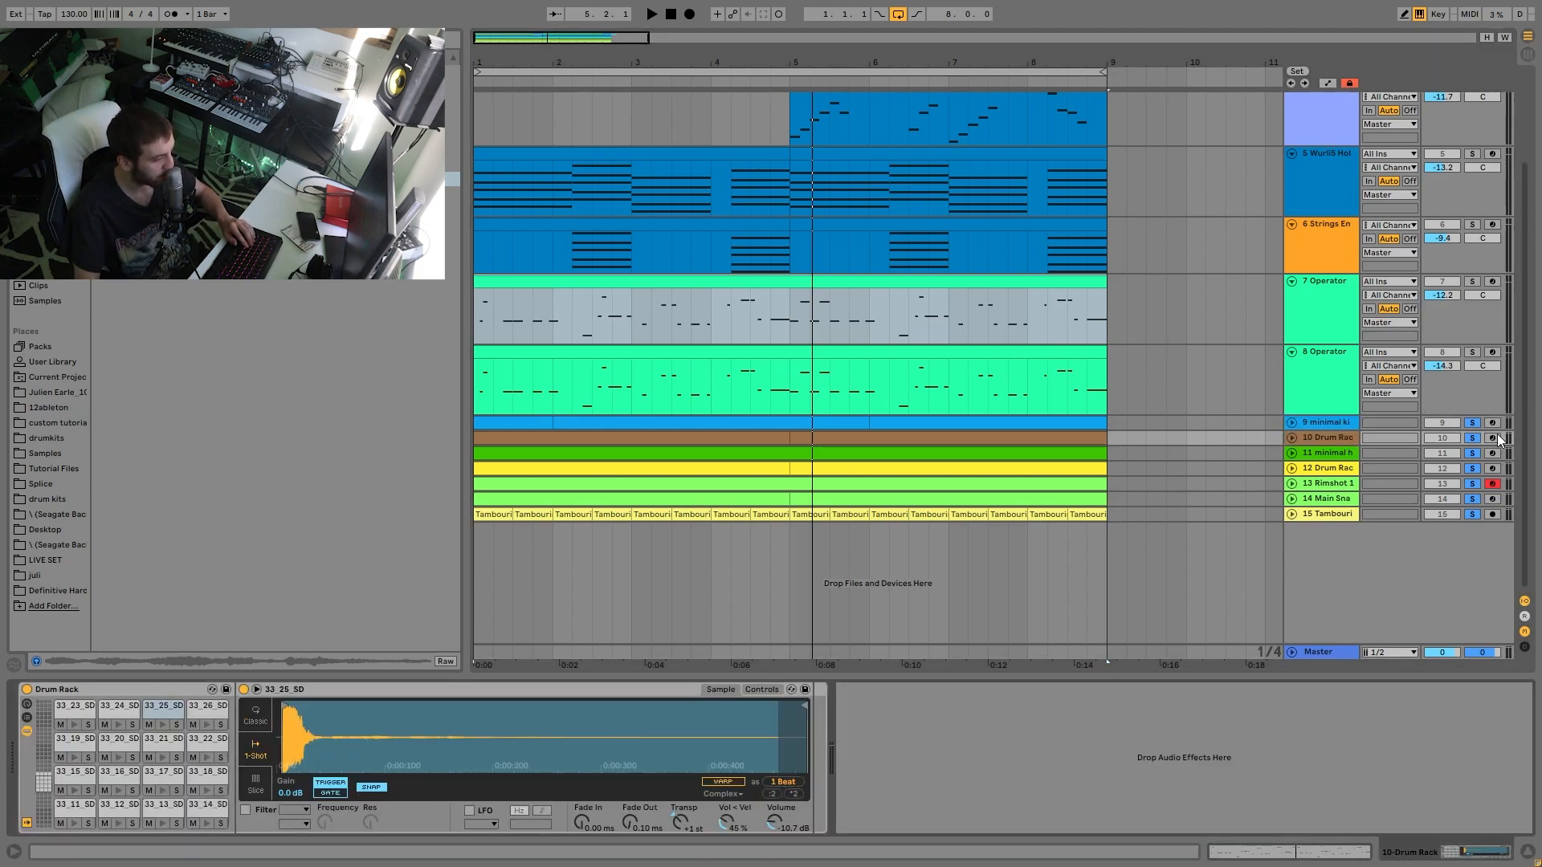
click(1472, 437)
key(space)
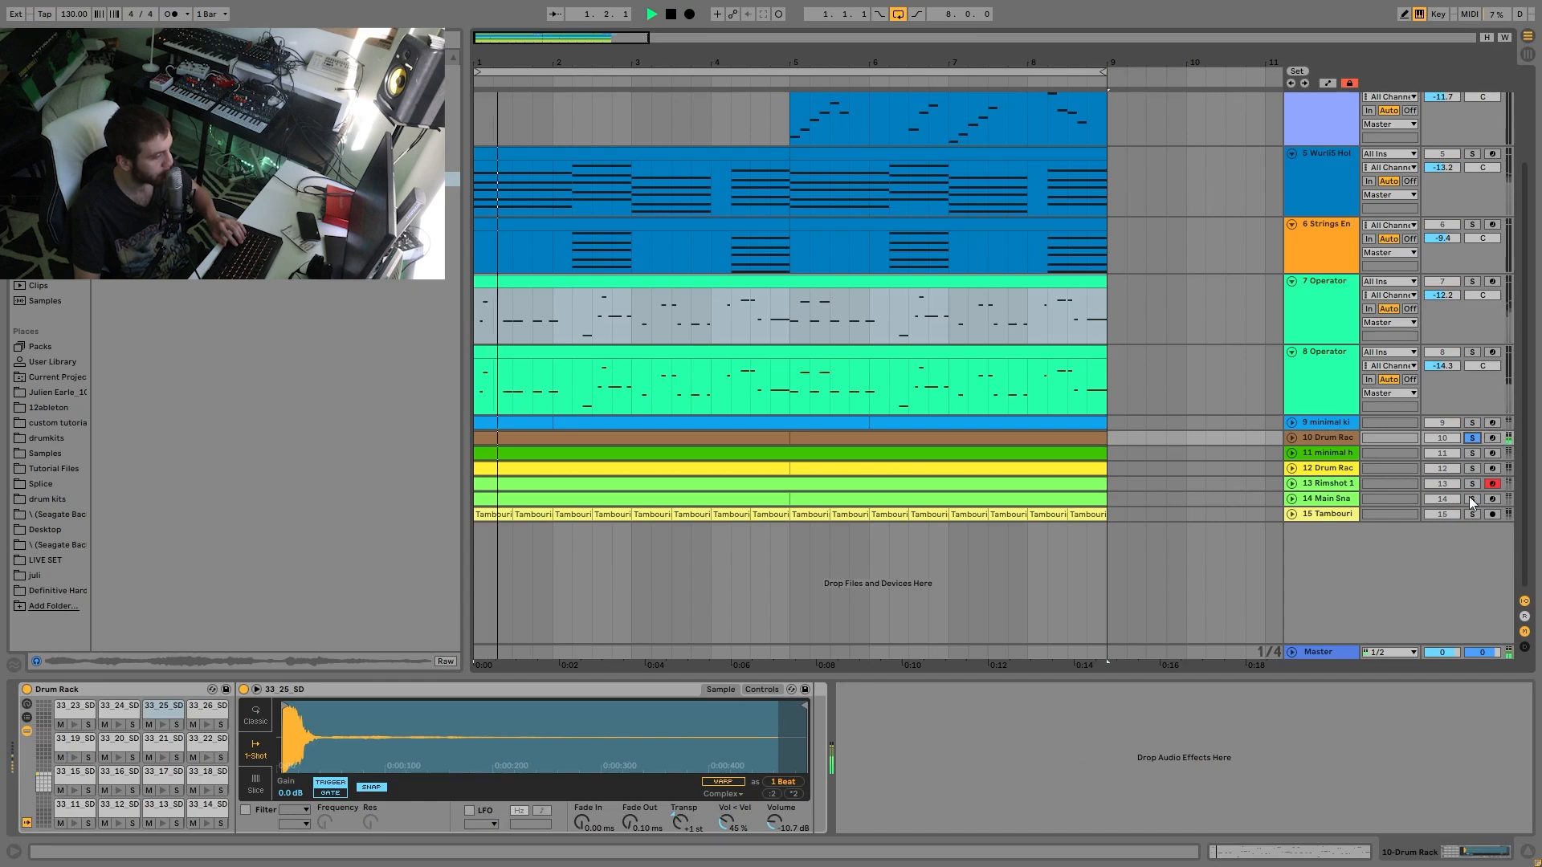
ctrl+click(1470, 472)
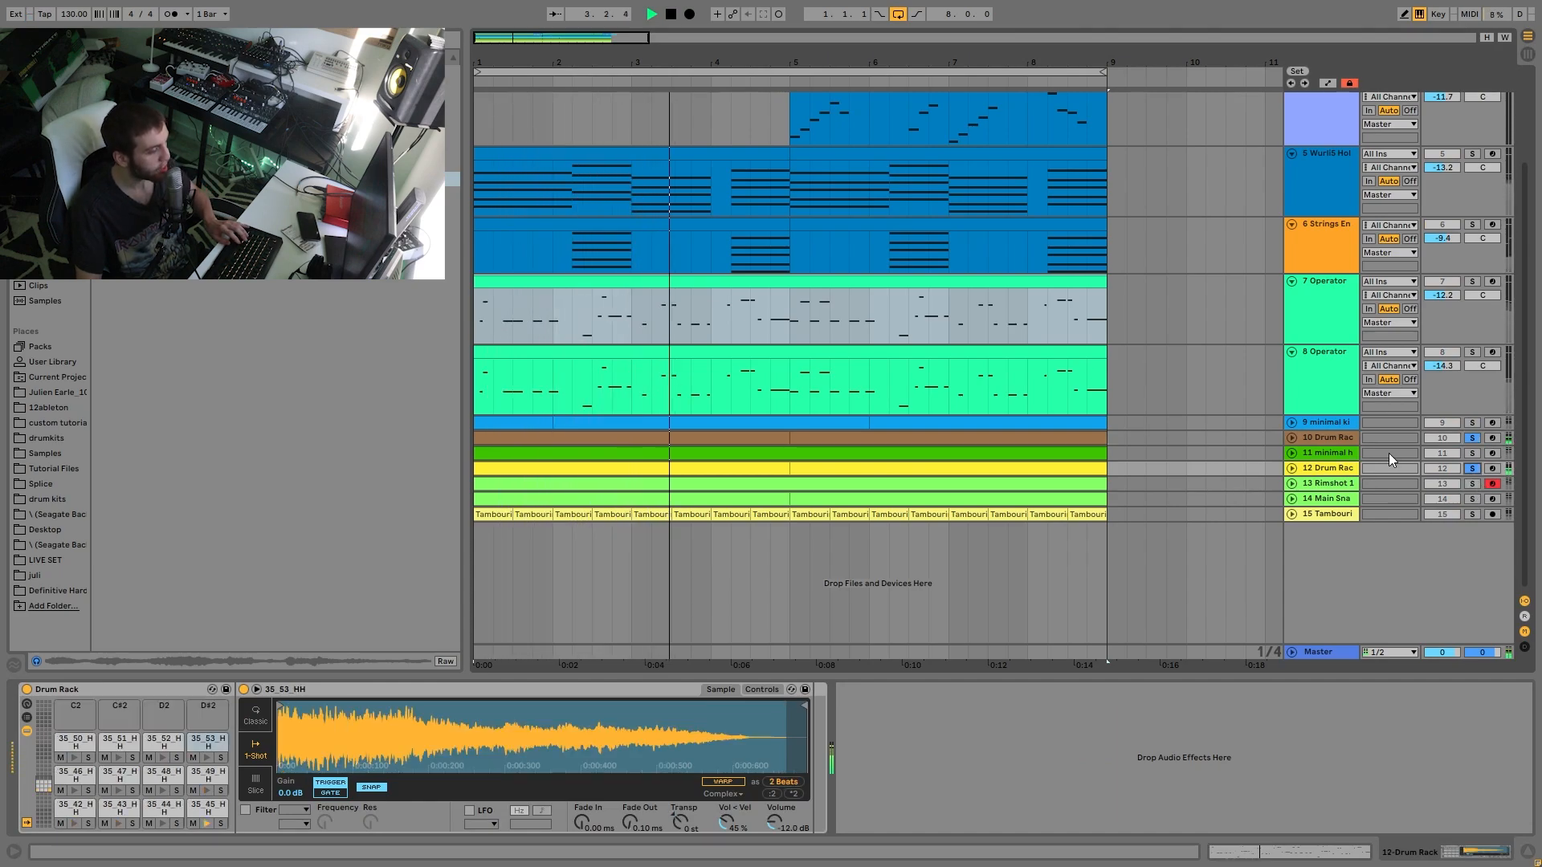
Step: Solo the 9 minimal kick, 11 minimal hat, 13 Rimshot and 14 Main Snare tracks instead, and play from bar 1
click(1470, 422)
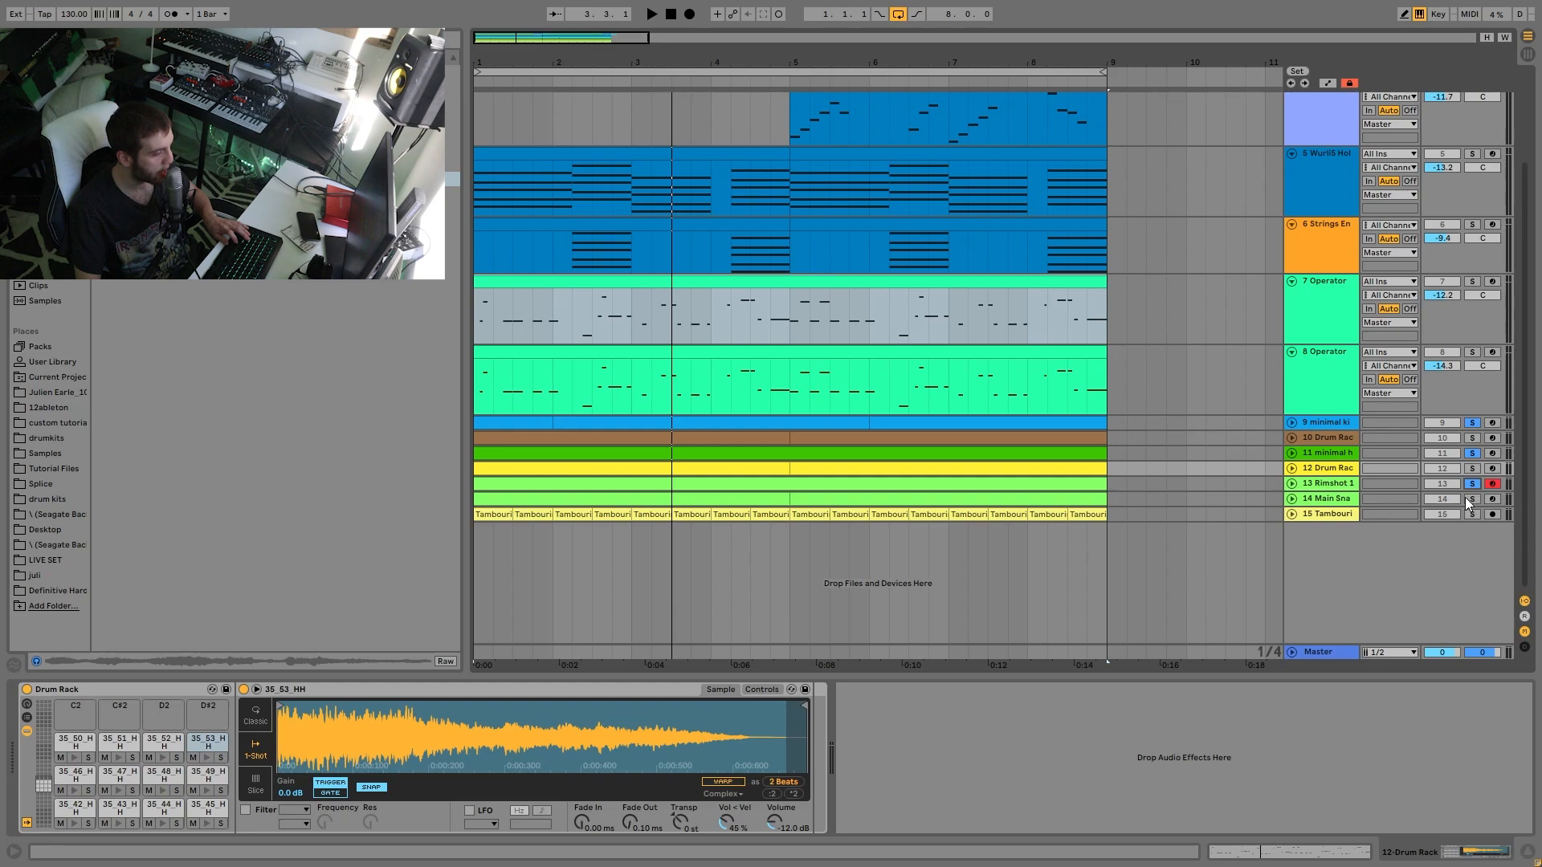
key(space)
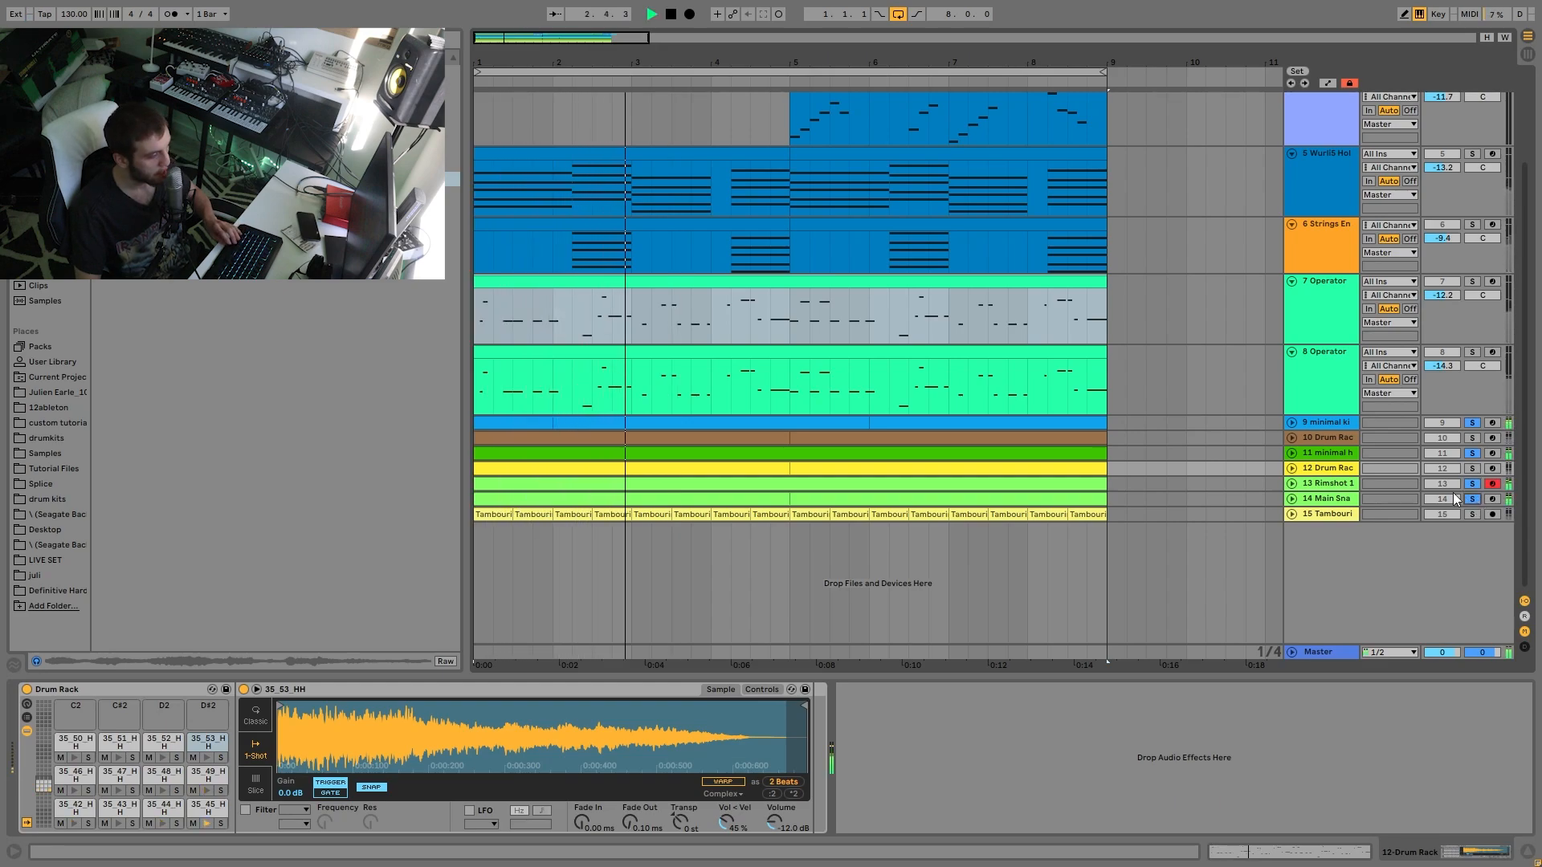
key(space)
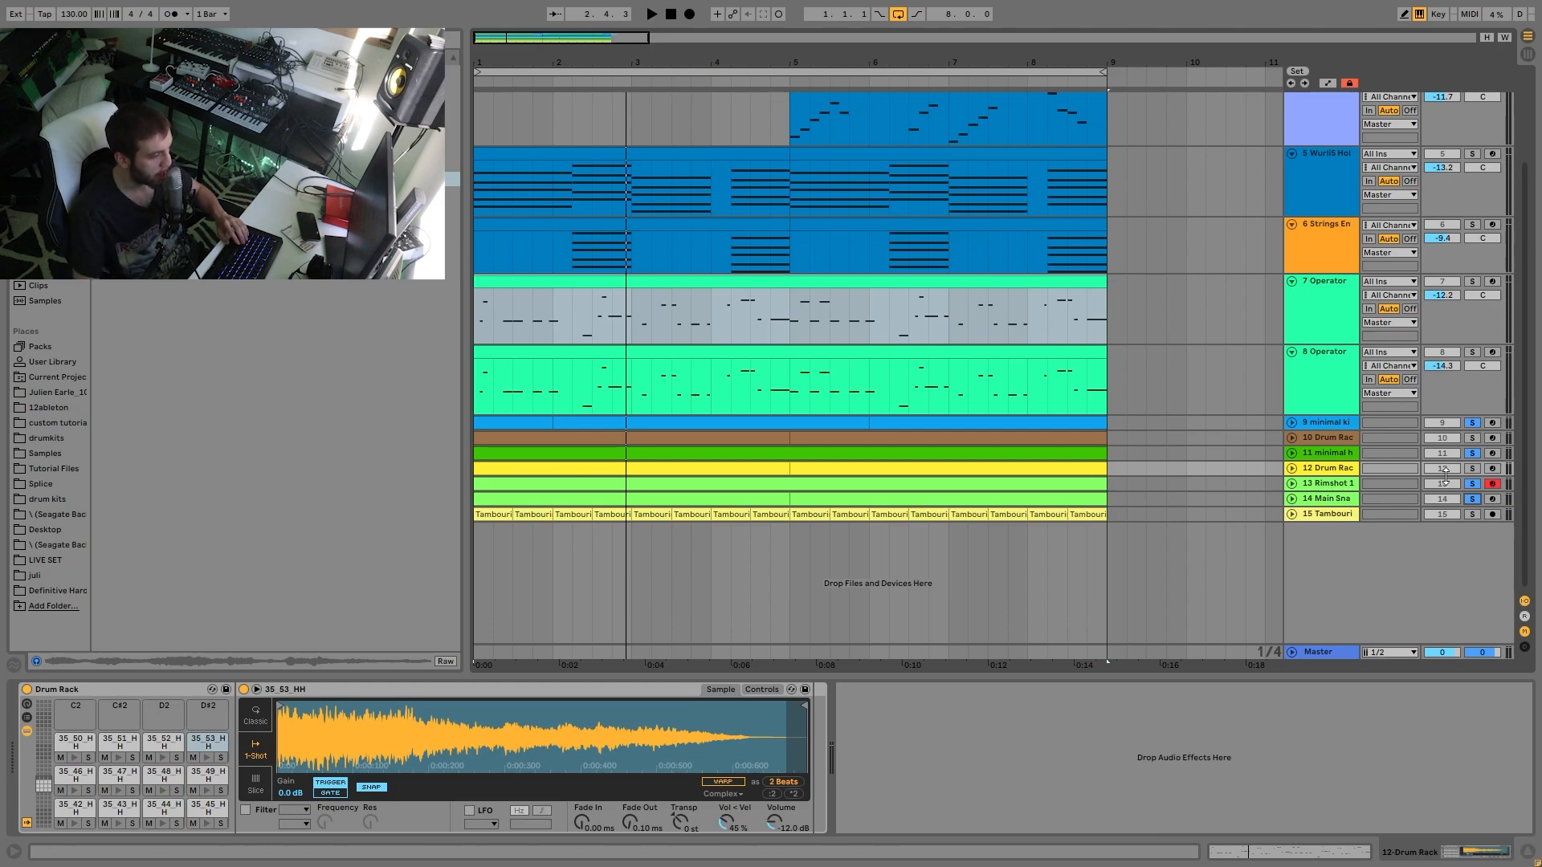
Step: Play only the 10 and 12 Drum Rack tracks soloed from bar 1, and play the full mix with all solos off
click(1472, 469)
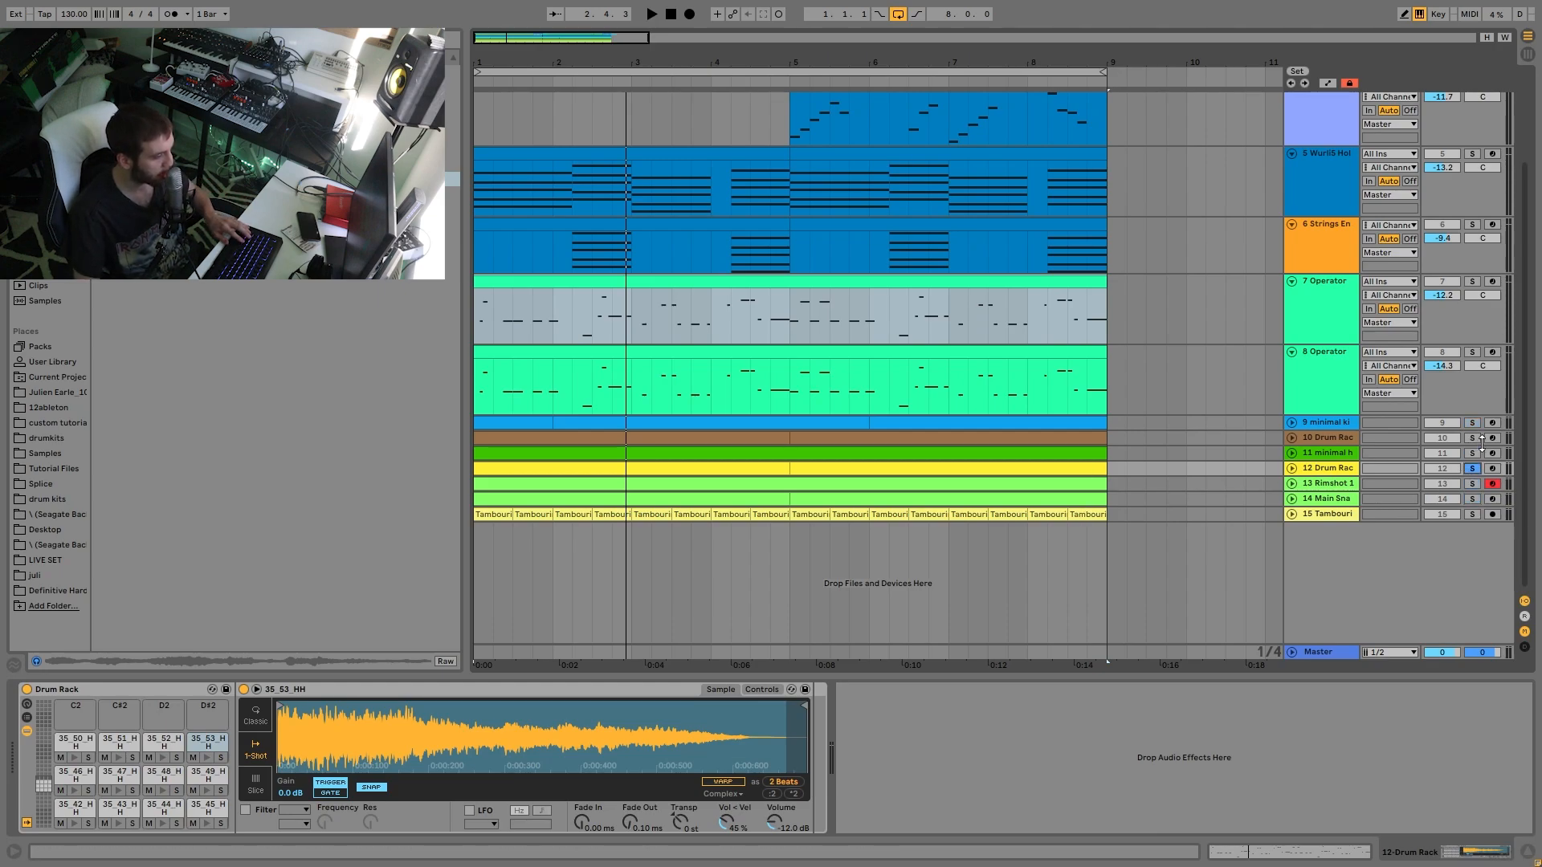
ctrl+click(1474, 438)
key(space)
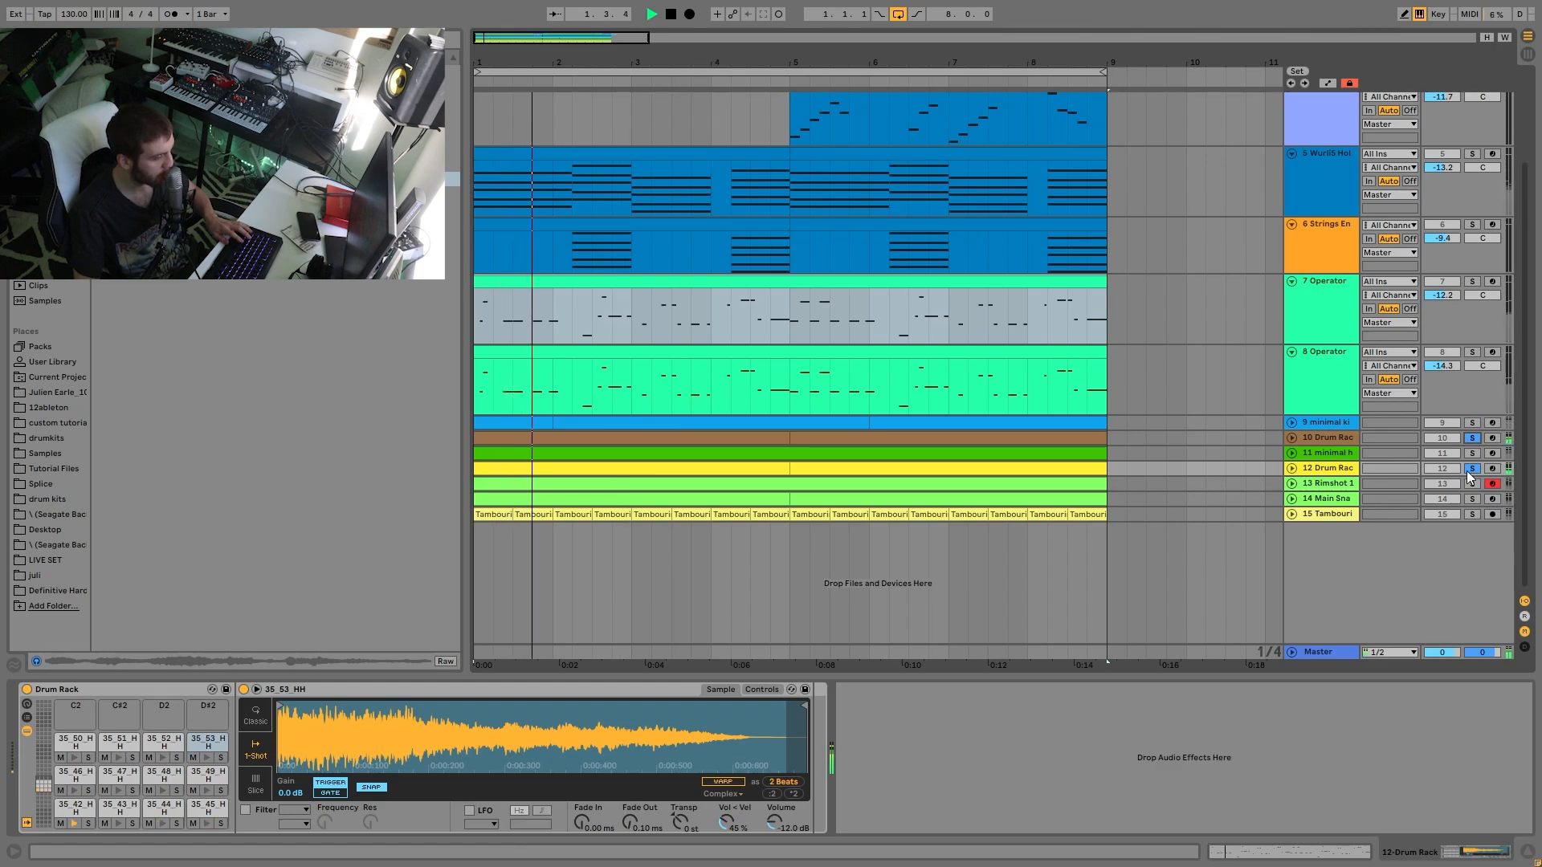
key(space)
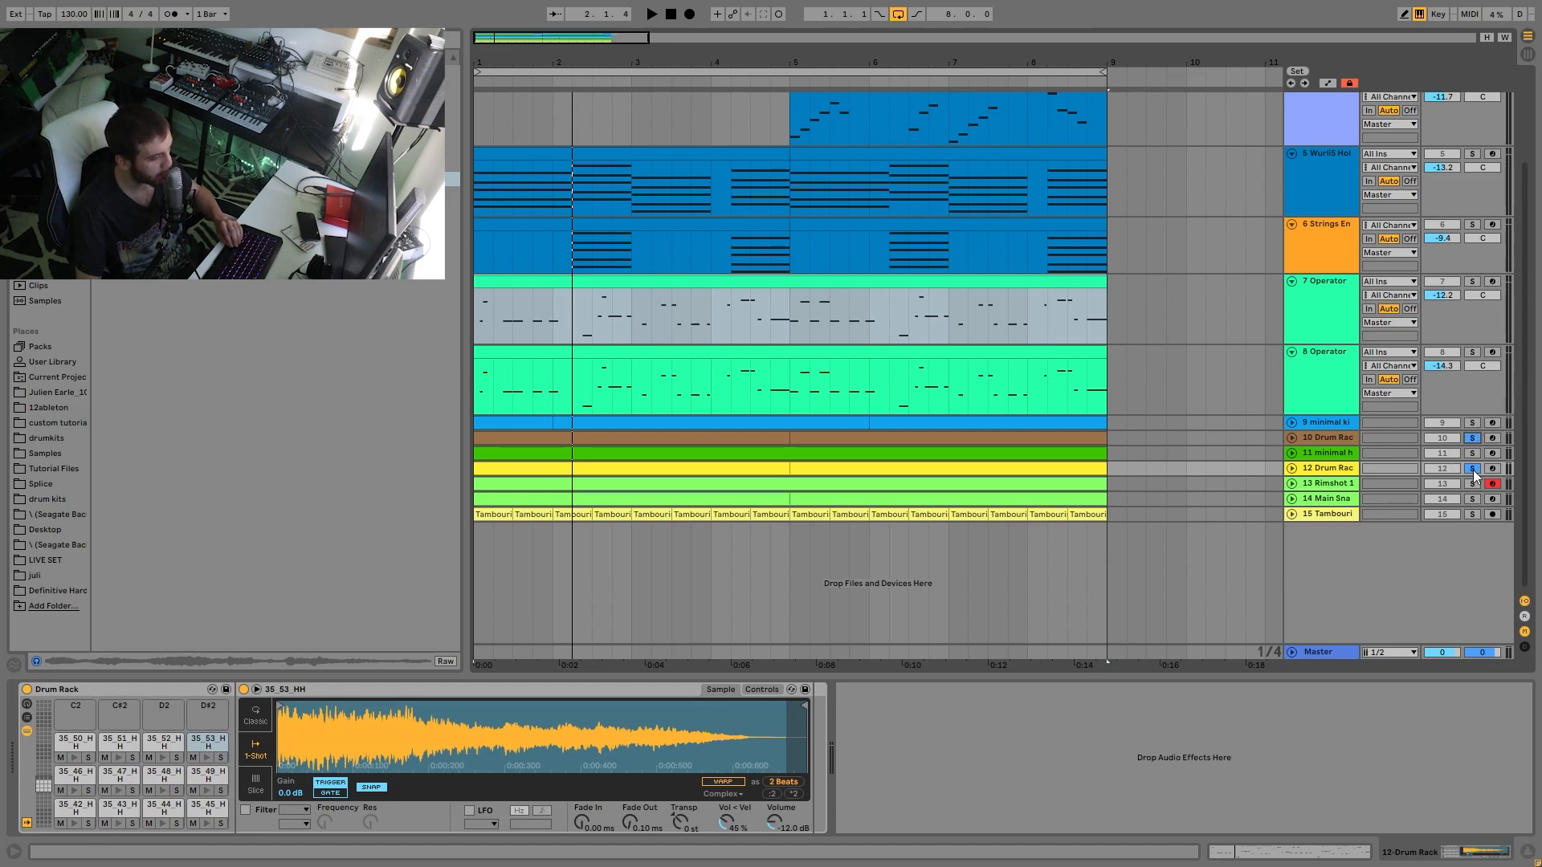
click(1472, 438)
key(space)
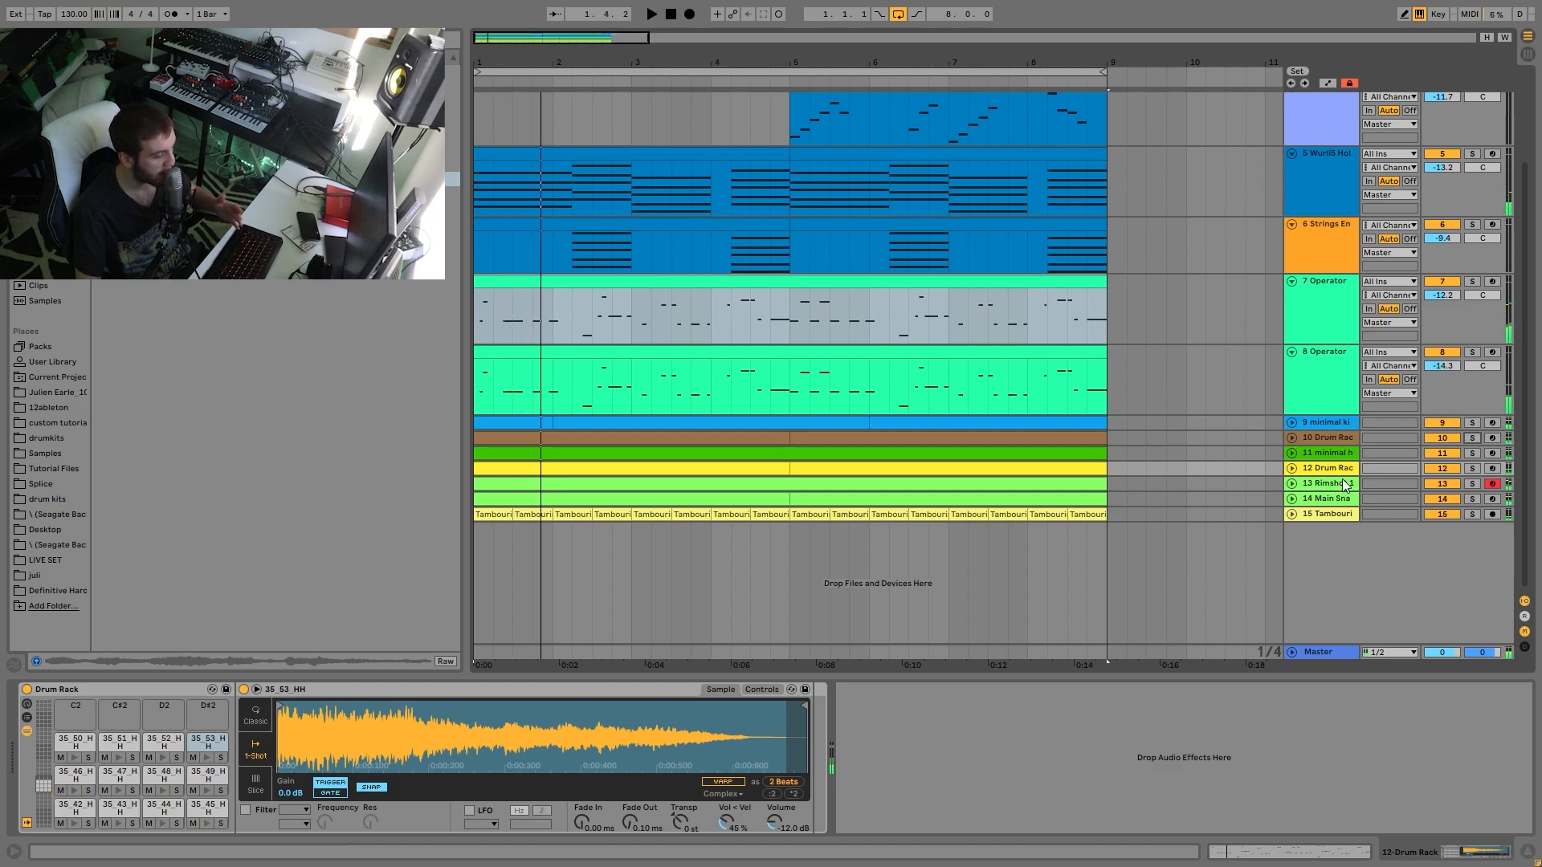
Step: Solo and select the 9 minimal kick track, turn on Draw Mode and play it from bar 1
click(1474, 421)
click(1357, 422)
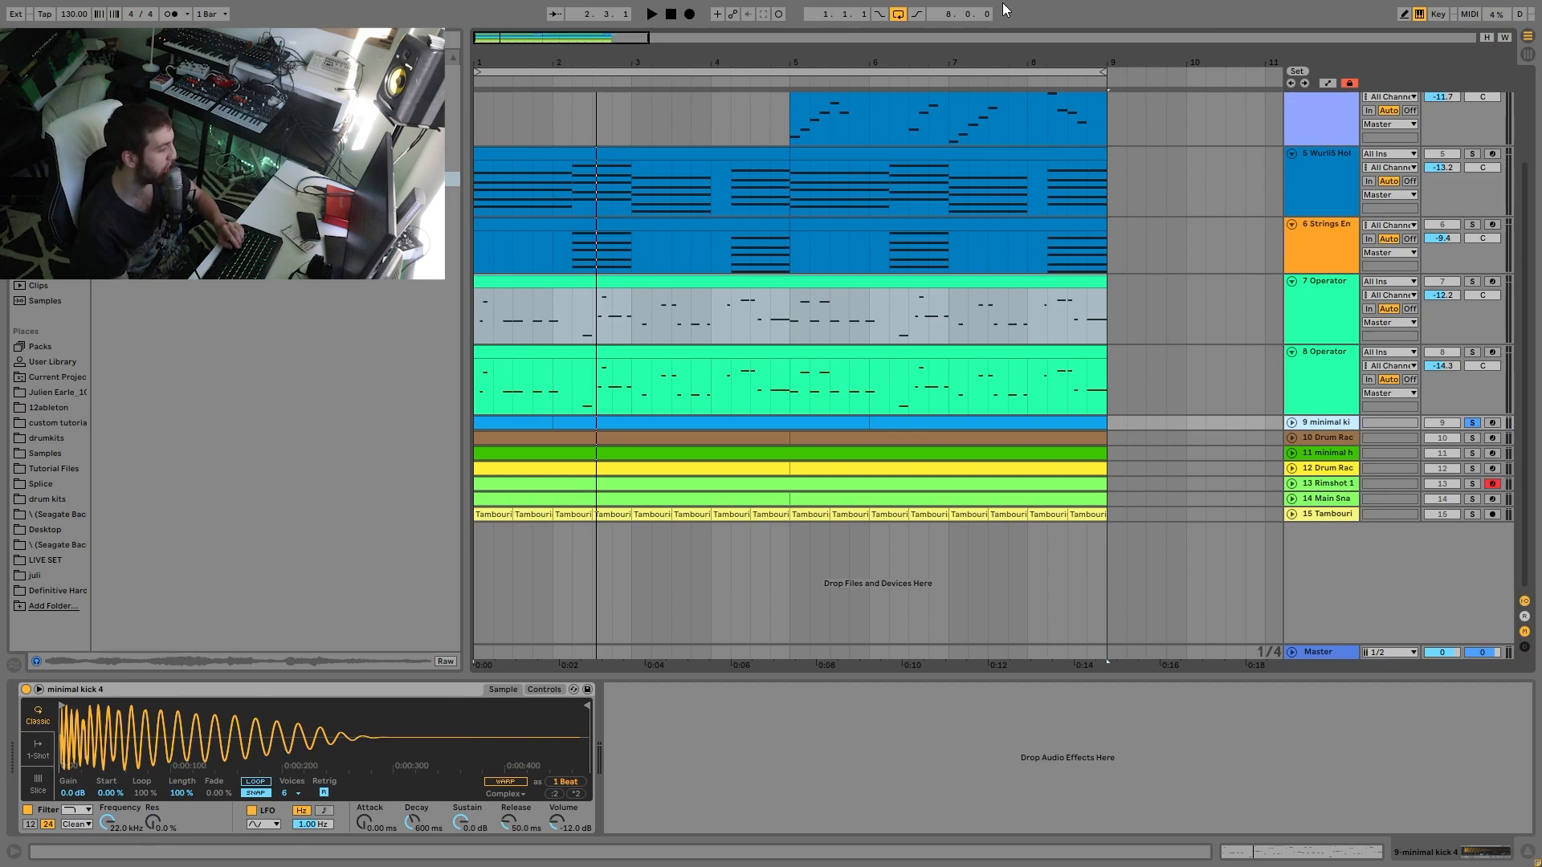
key(b)
key(space)
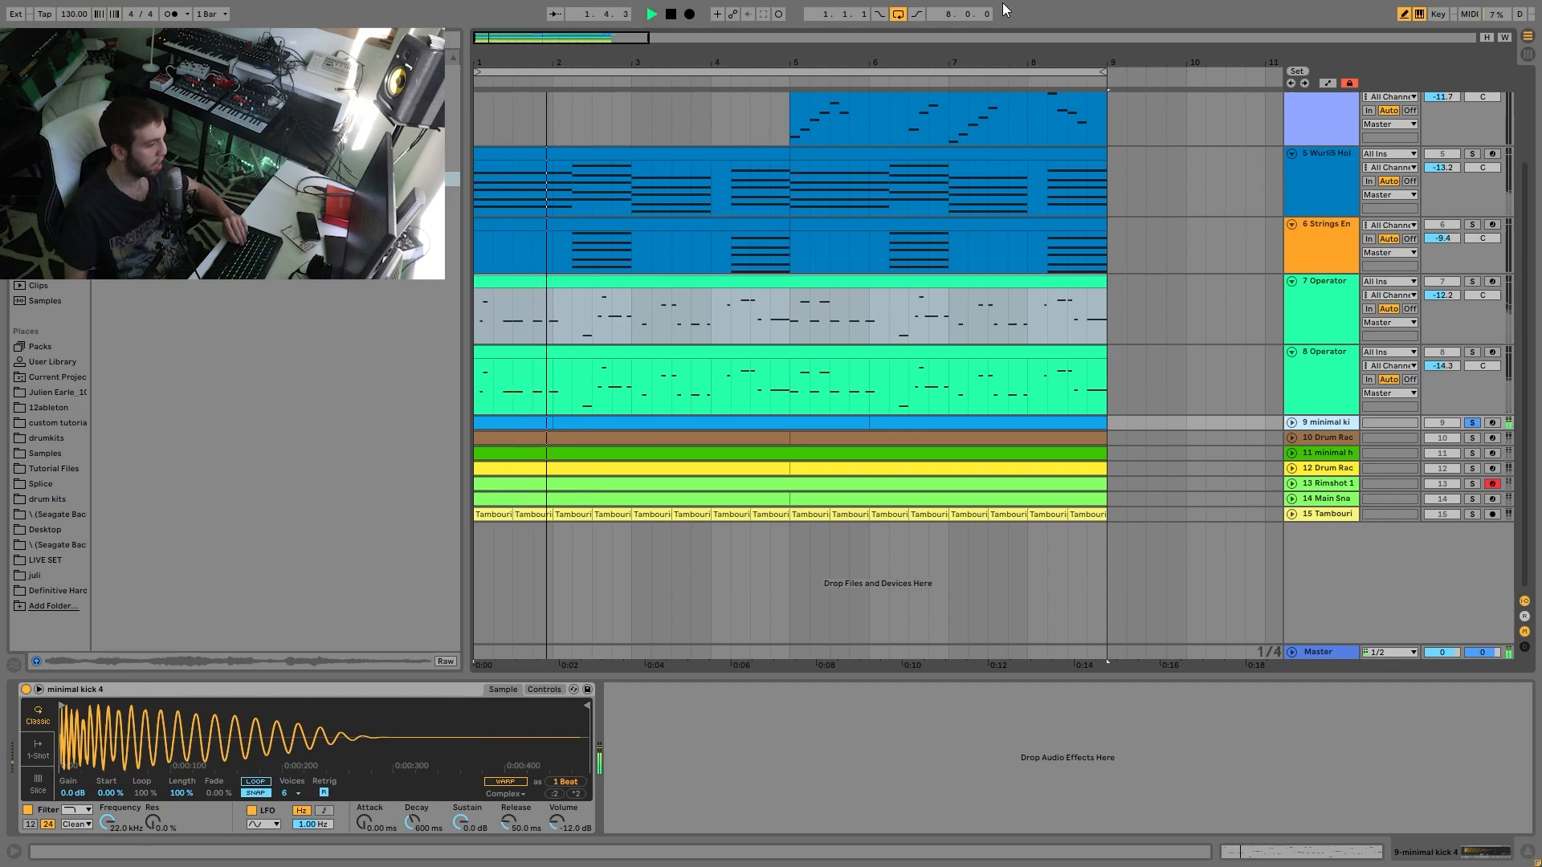
Step: Replay the soloed 9 minimal kick track from bar 1, and play the full mix with its solo off
key(space)
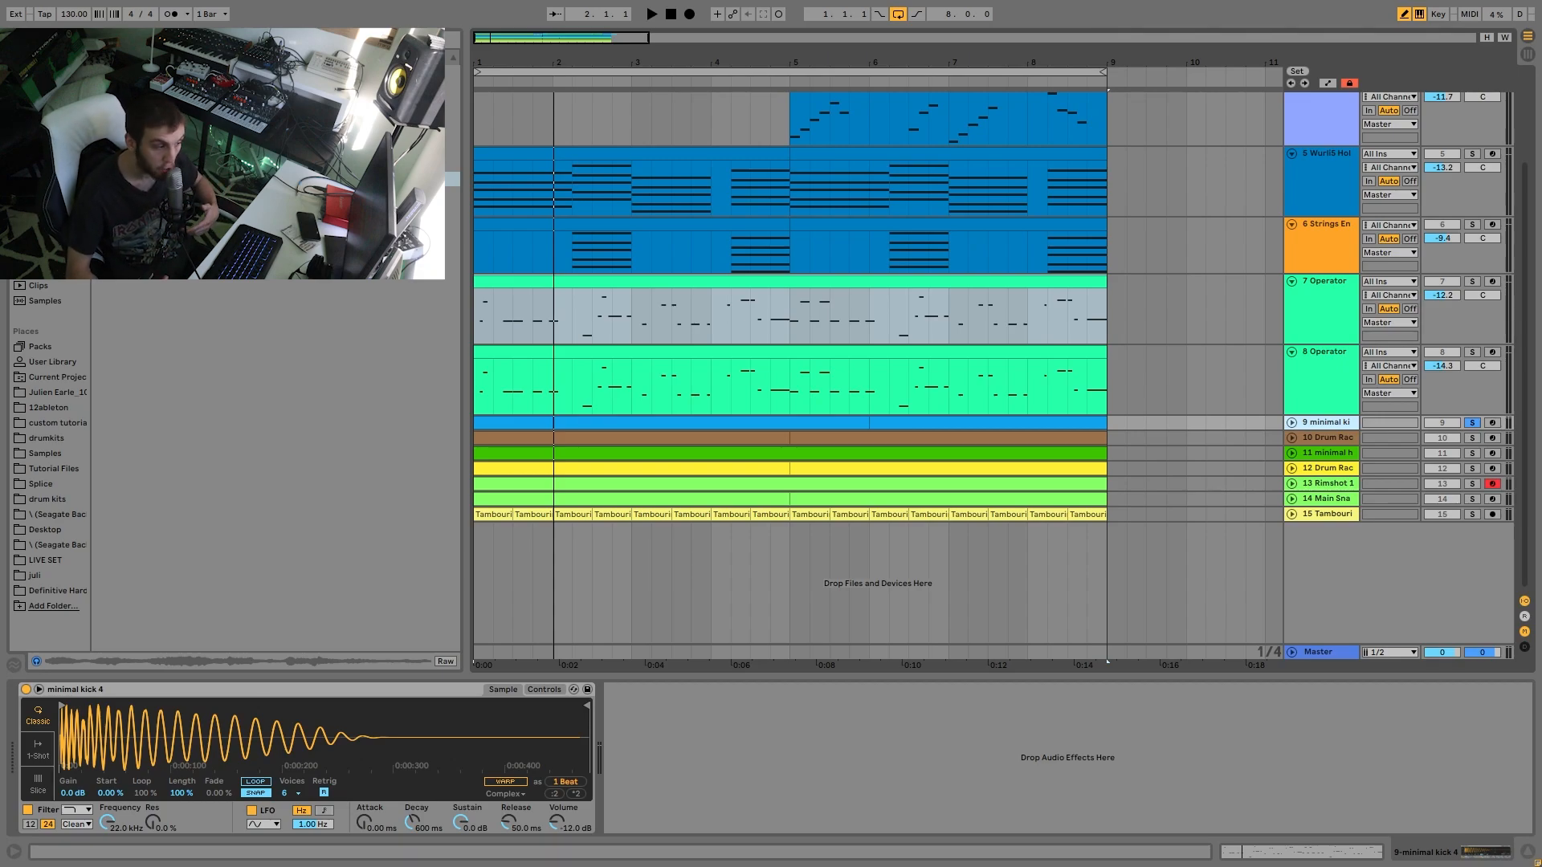
key(space)
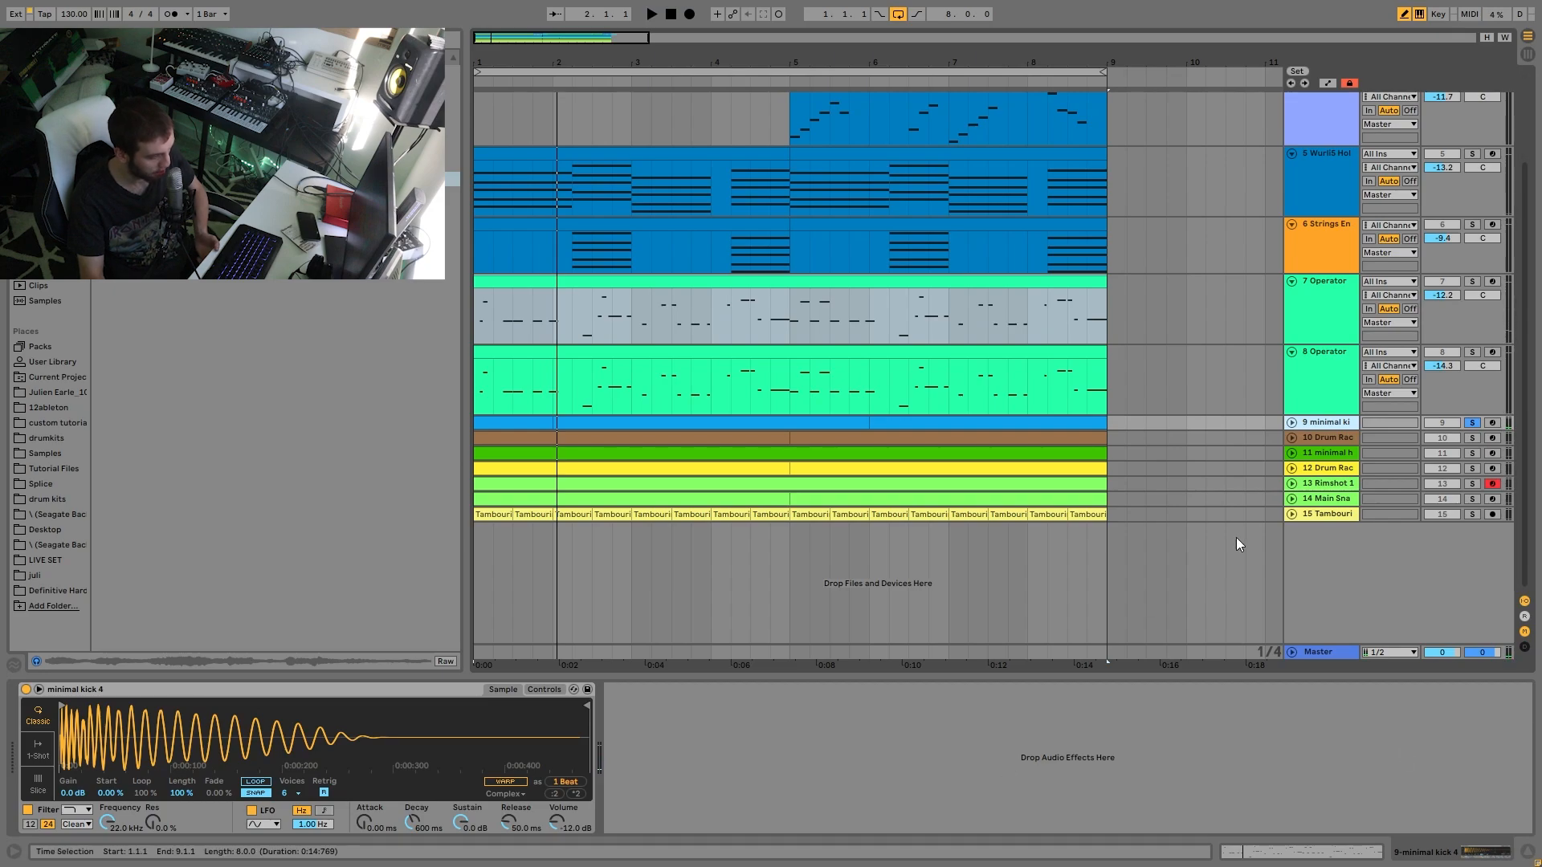
key(space)
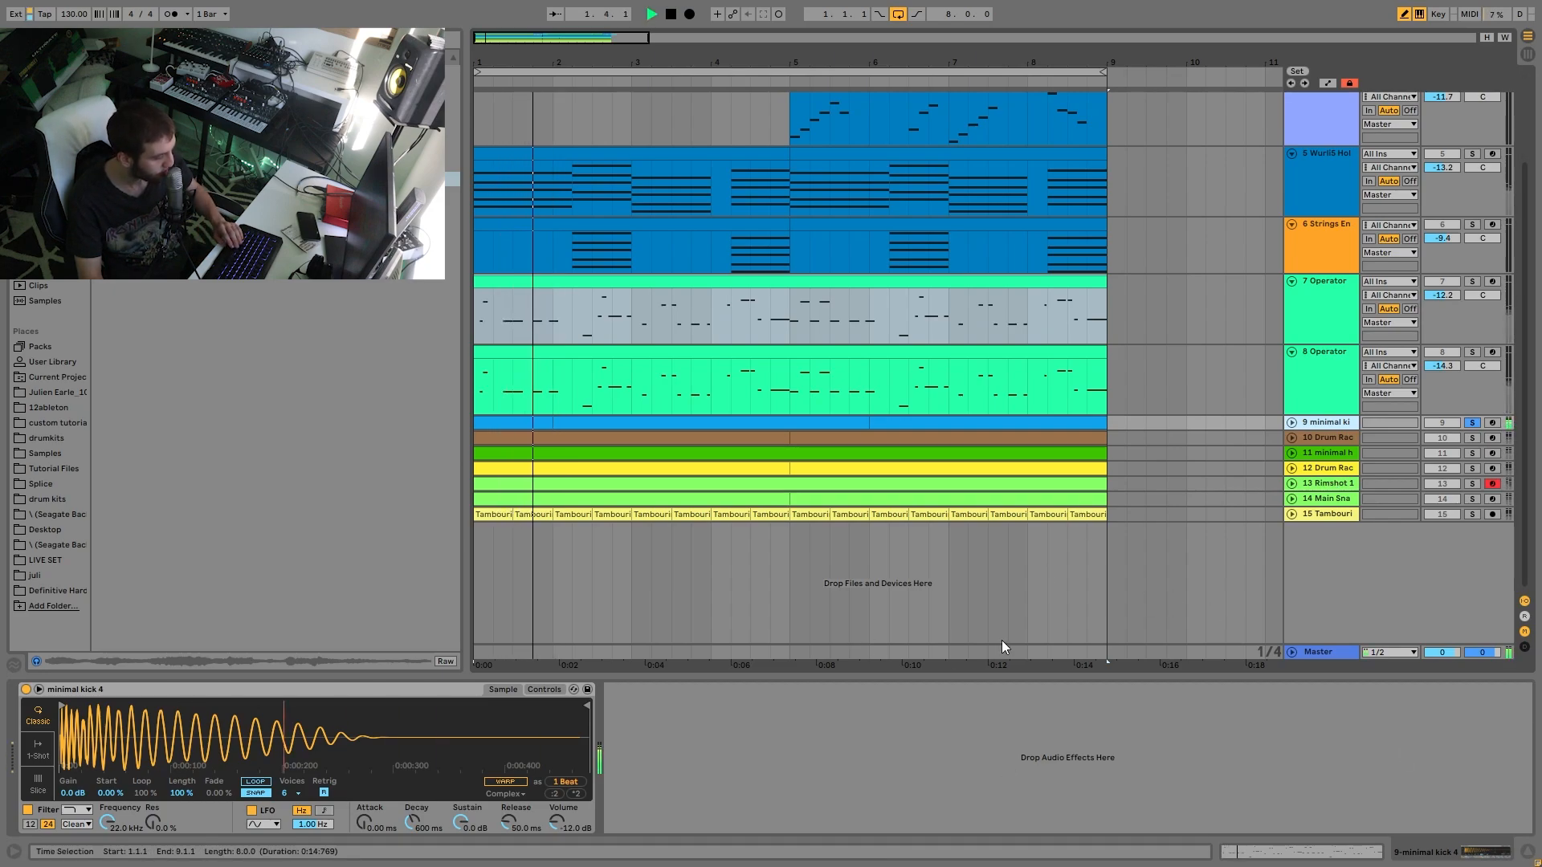
key(space)
click(1472, 422)
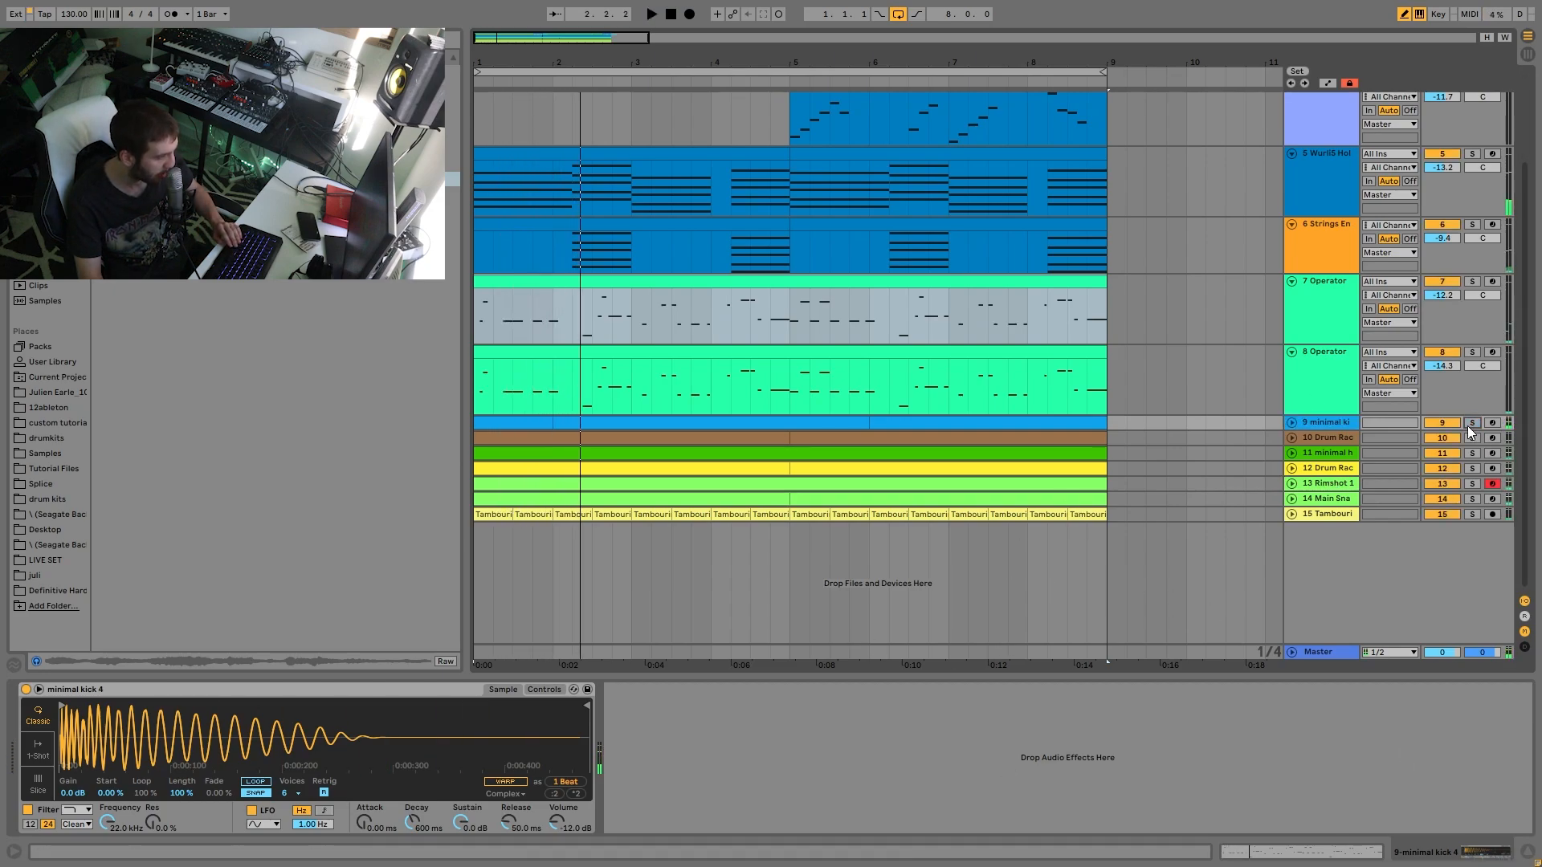
key(space)
key(space)
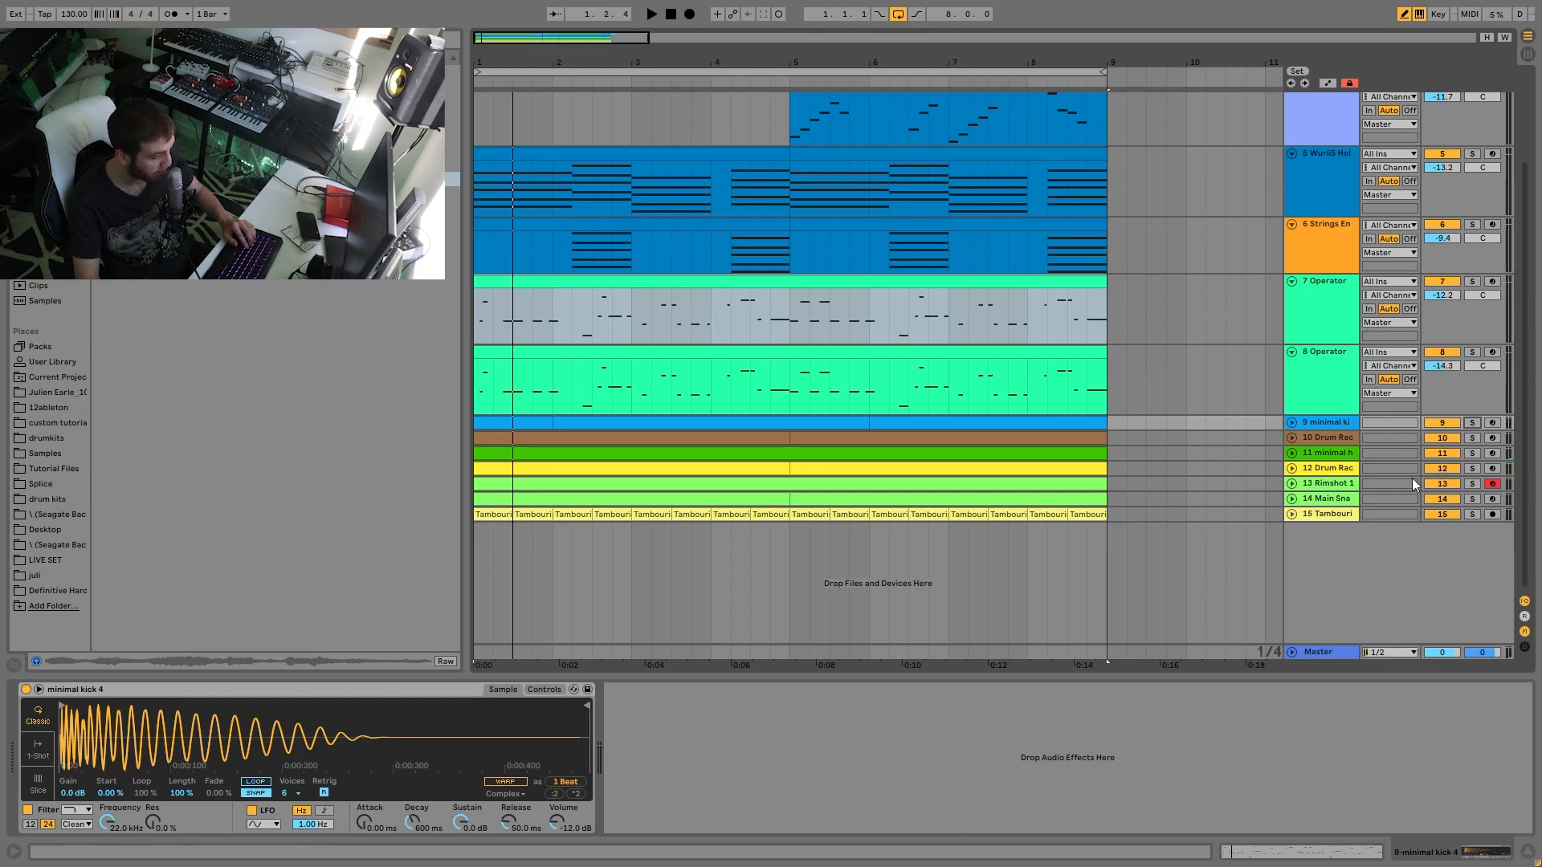
Step: Solo the 13 Rimshot and 14 Main Snare tracks, play them from bar 1 and unfold both tracks to show their notes
click(1471, 484)
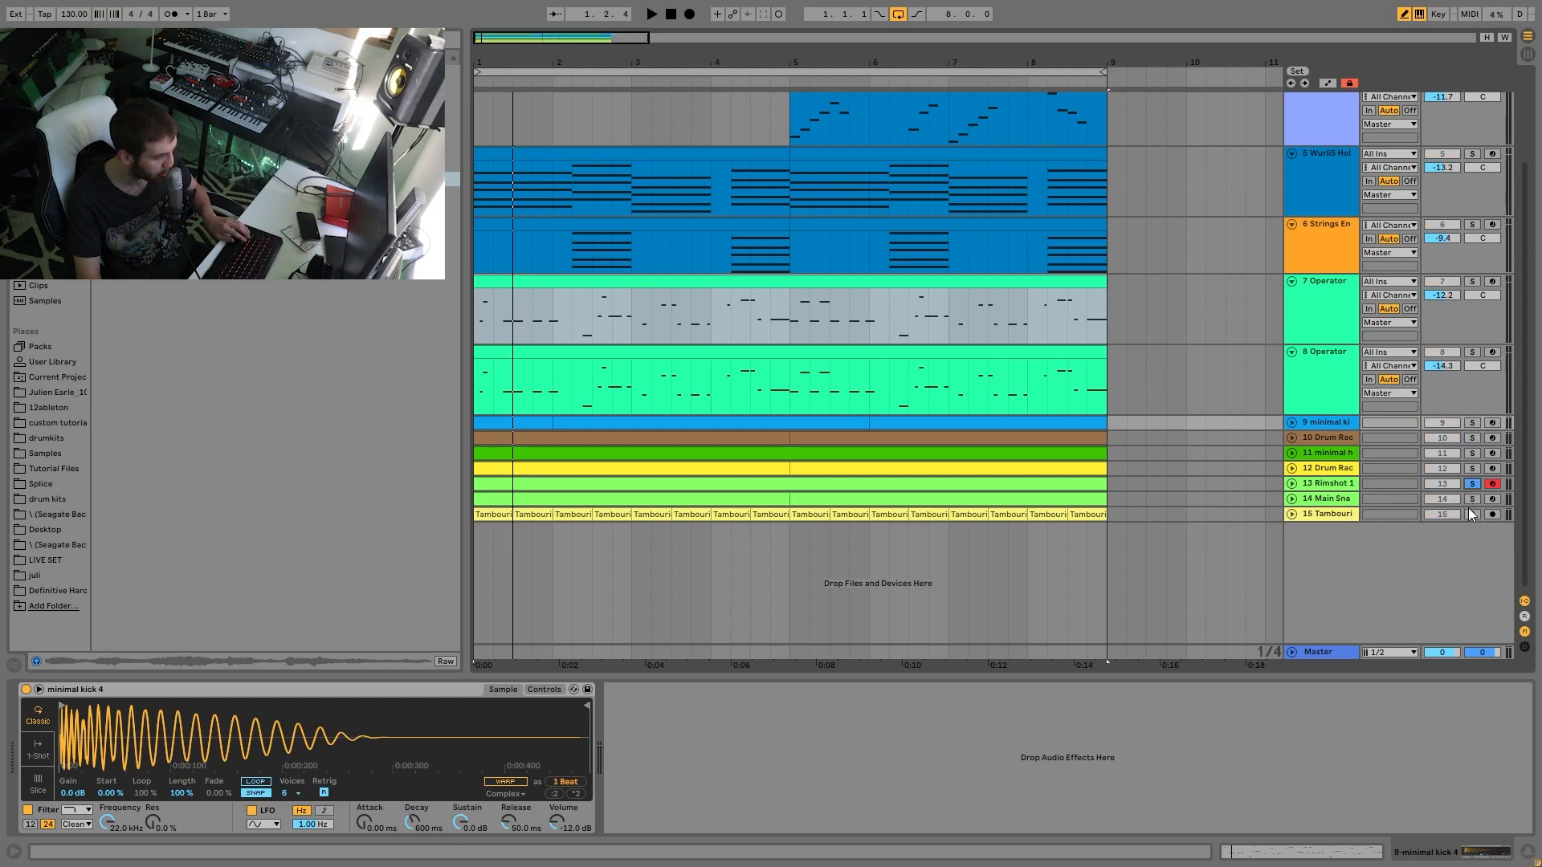
click(1472, 498)
key(space)
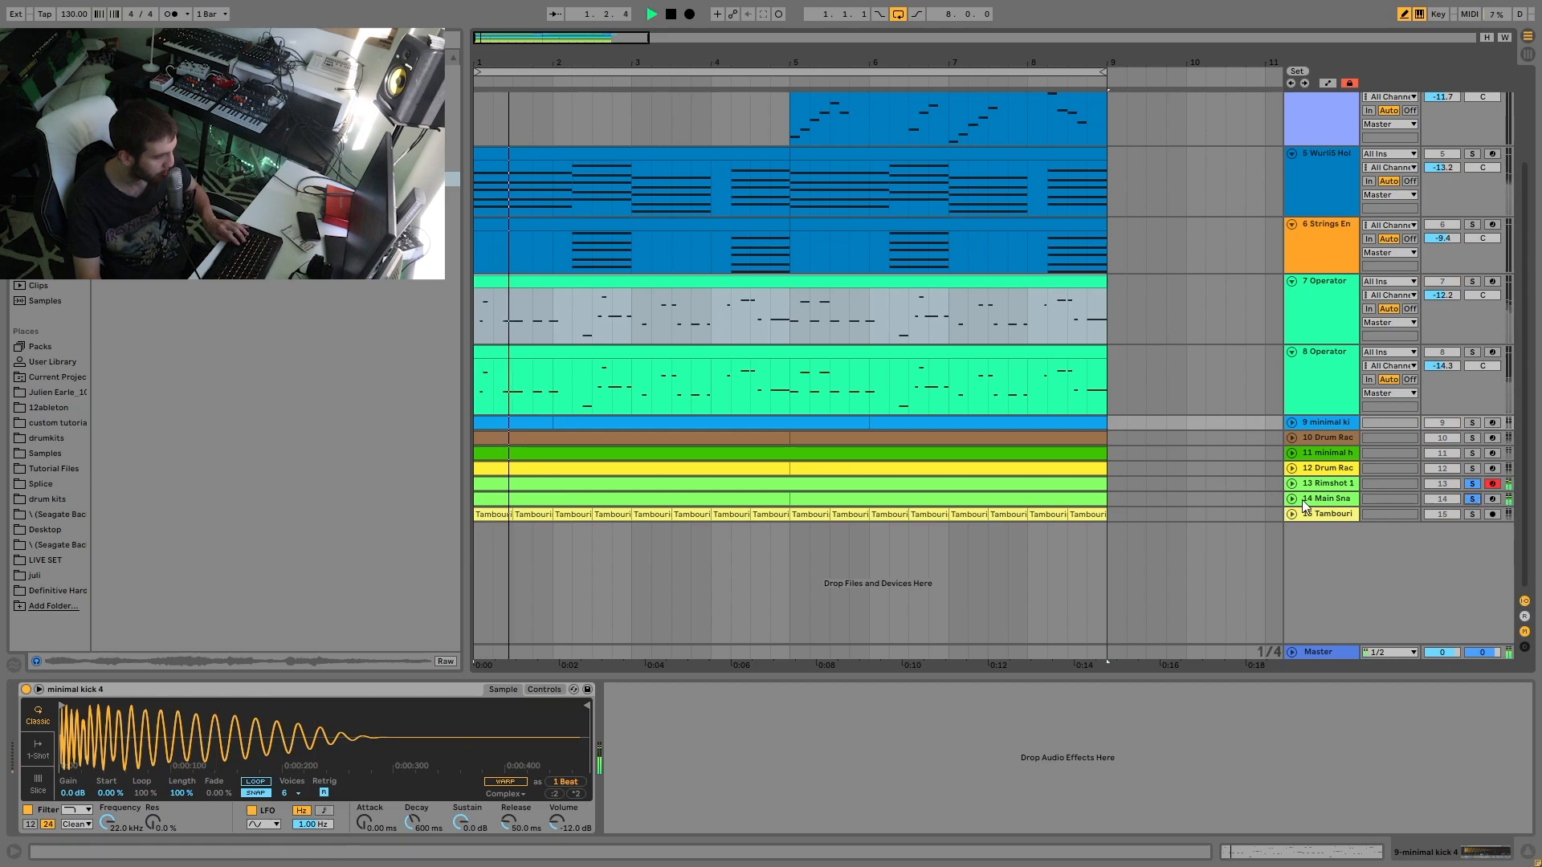
click(1291, 498)
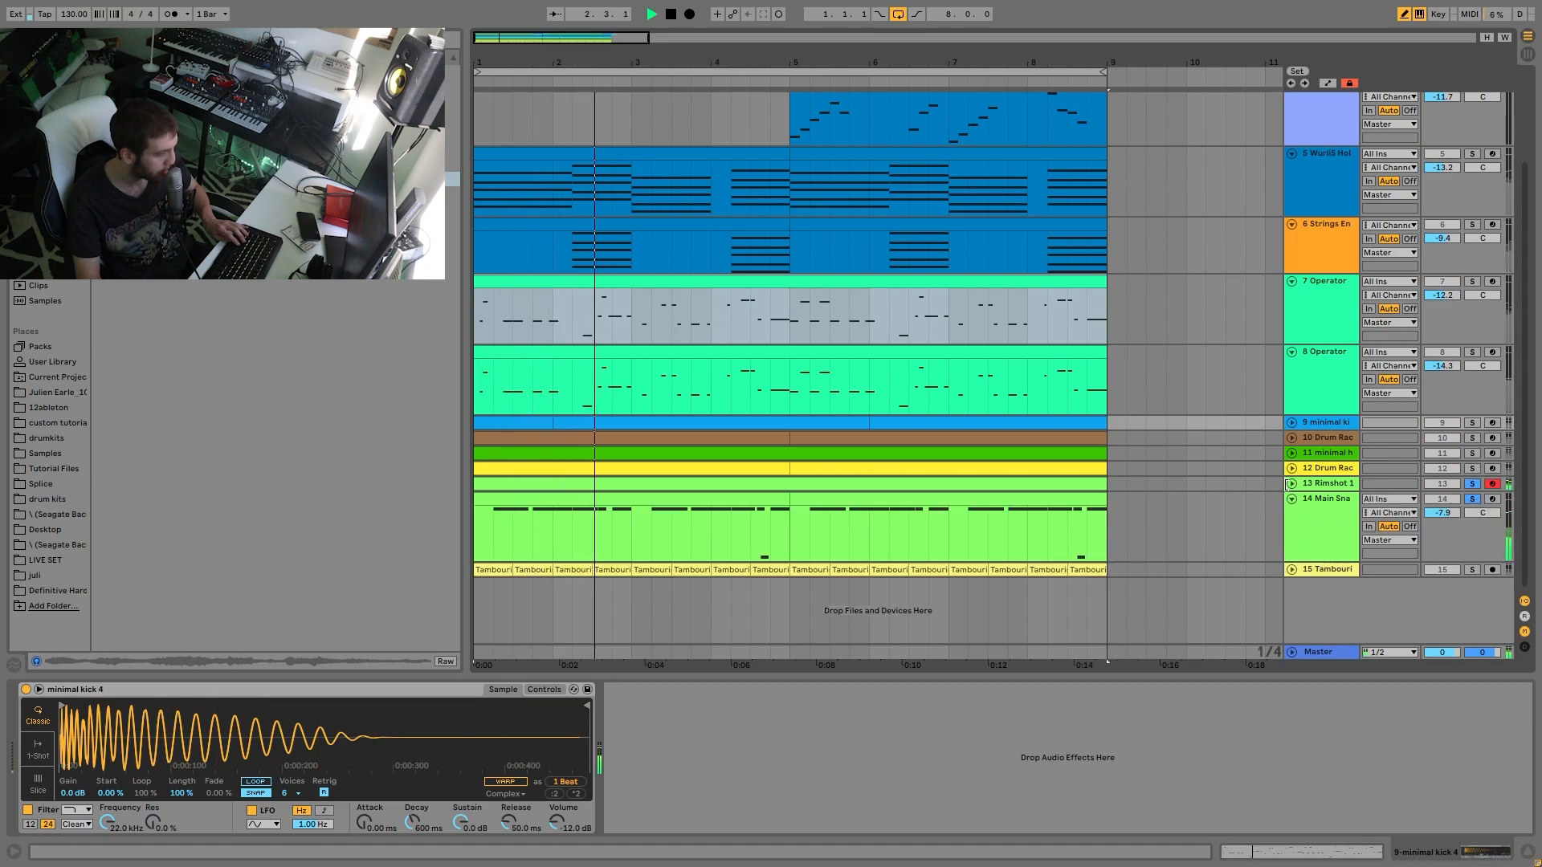
click(1291, 484)
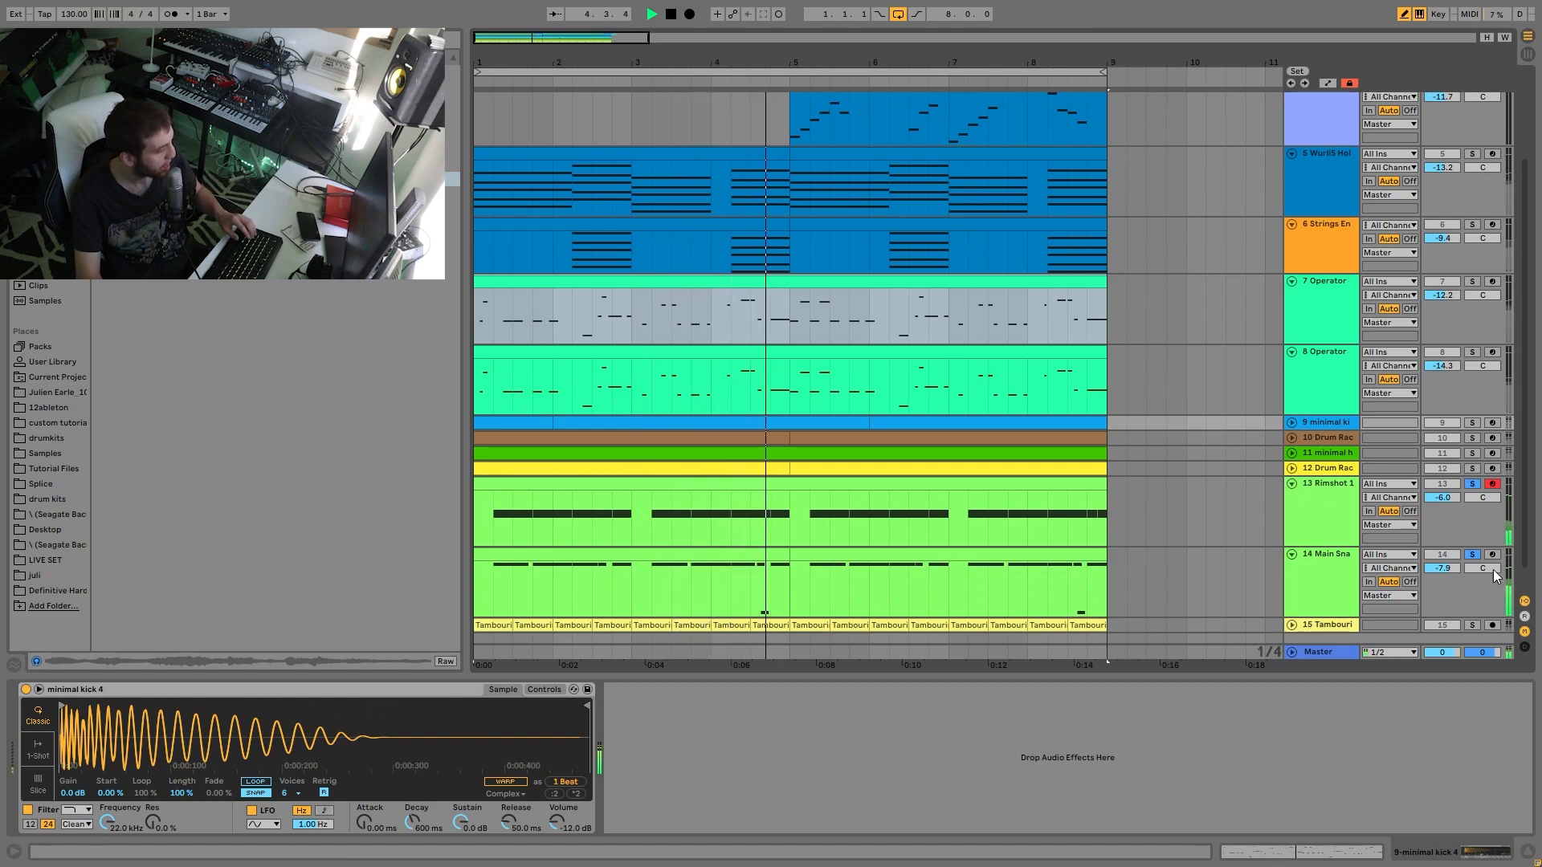
key(space)
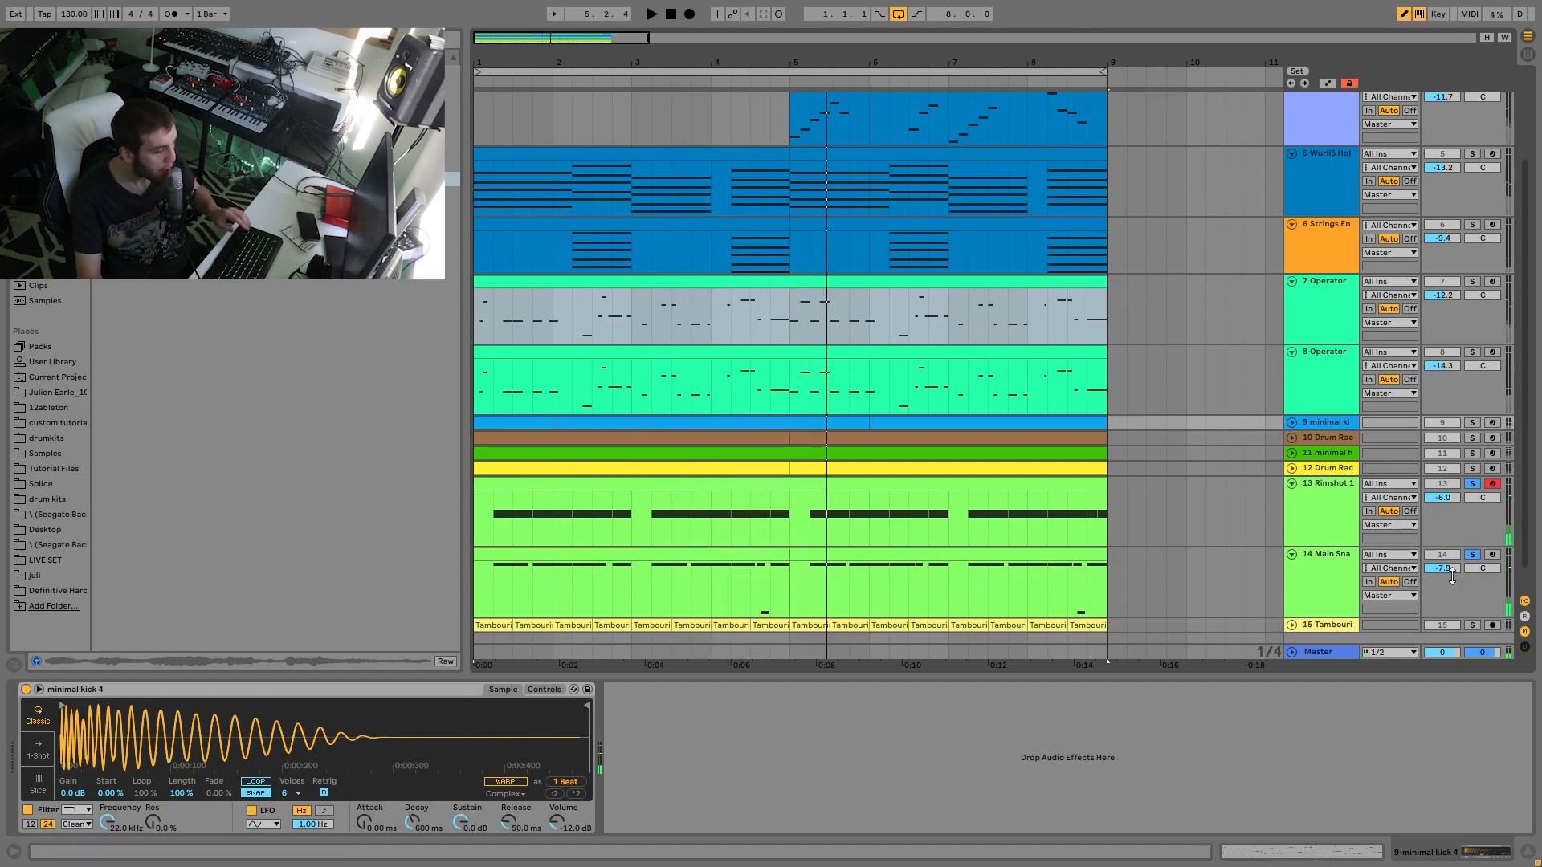
Step: Play the 13 Rimshot track soloed alone from bar 1, and switch the solo to the 14 Main Snare track during playback
click(1472, 555)
key(space)
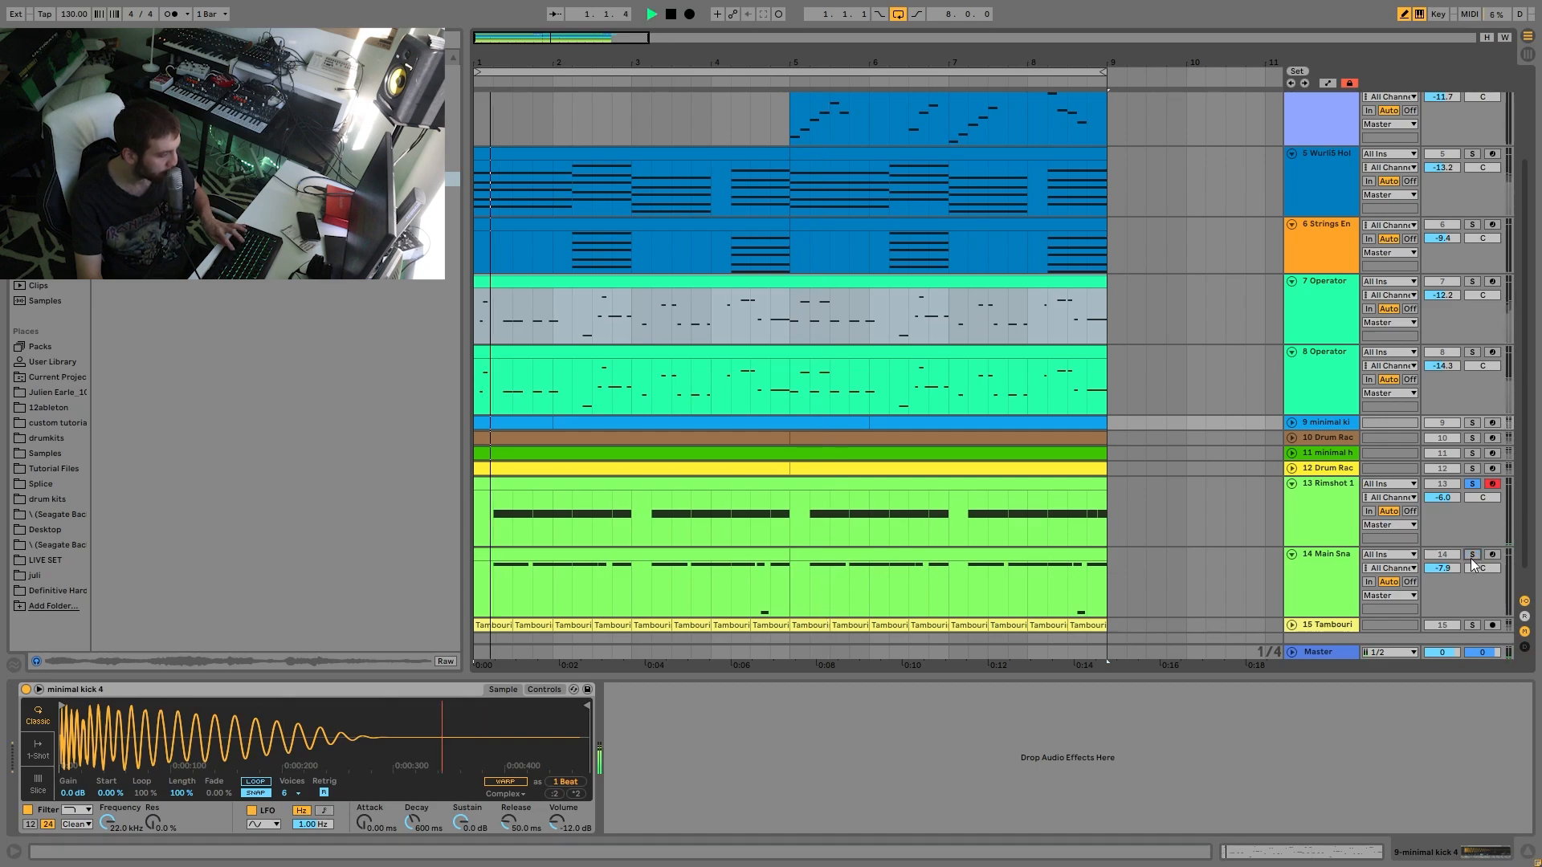
click(1472, 556)
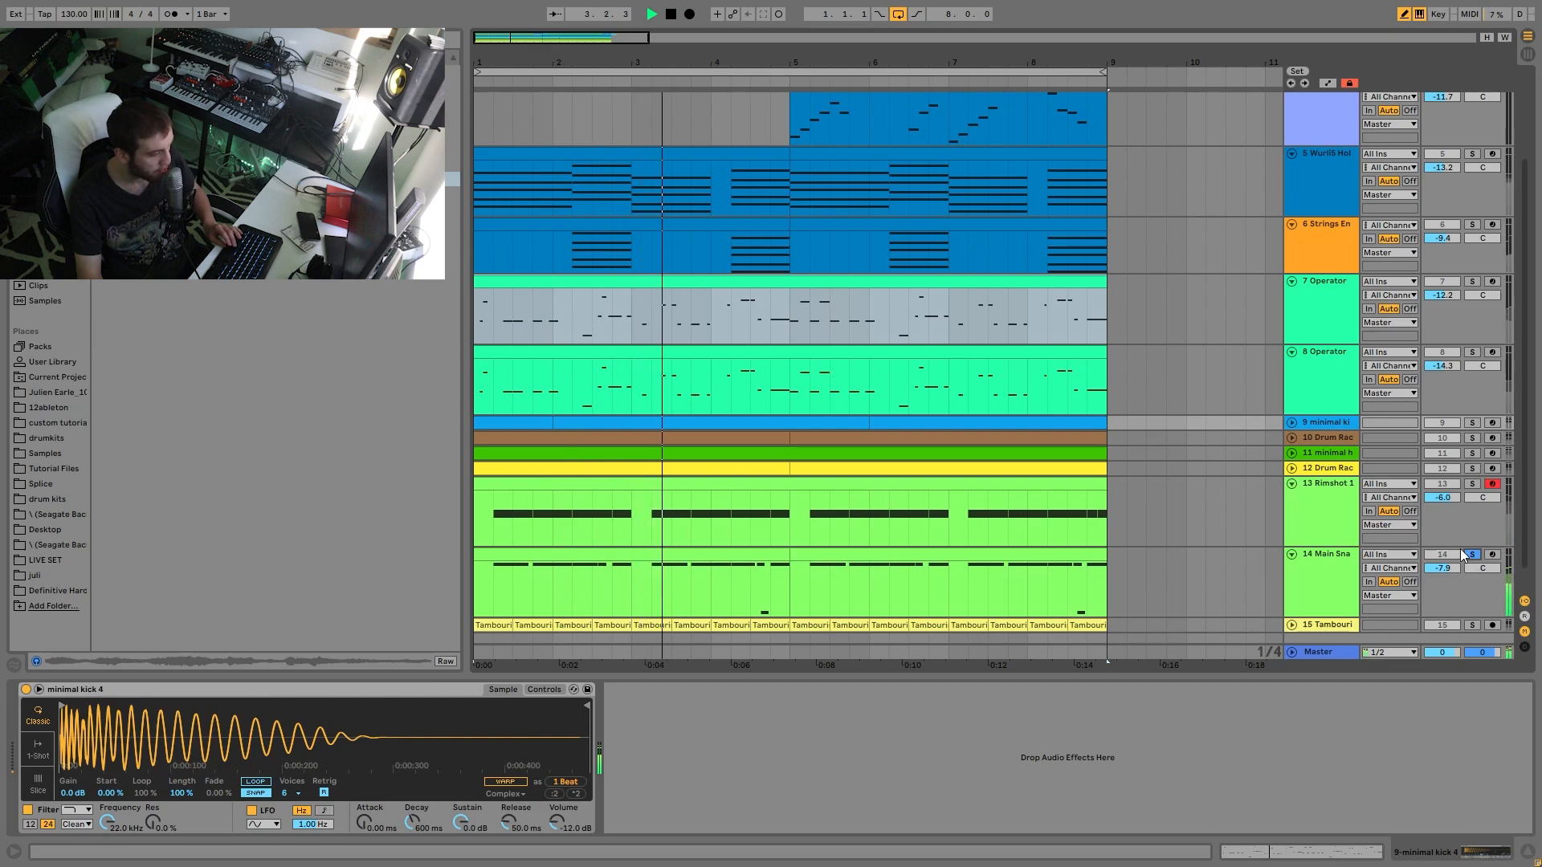
key(space)
Step: Add the 13 Rimshot track to the snare's solo and play the two layered together from bar 1 repeatedly
ctrl+click(1472, 483)
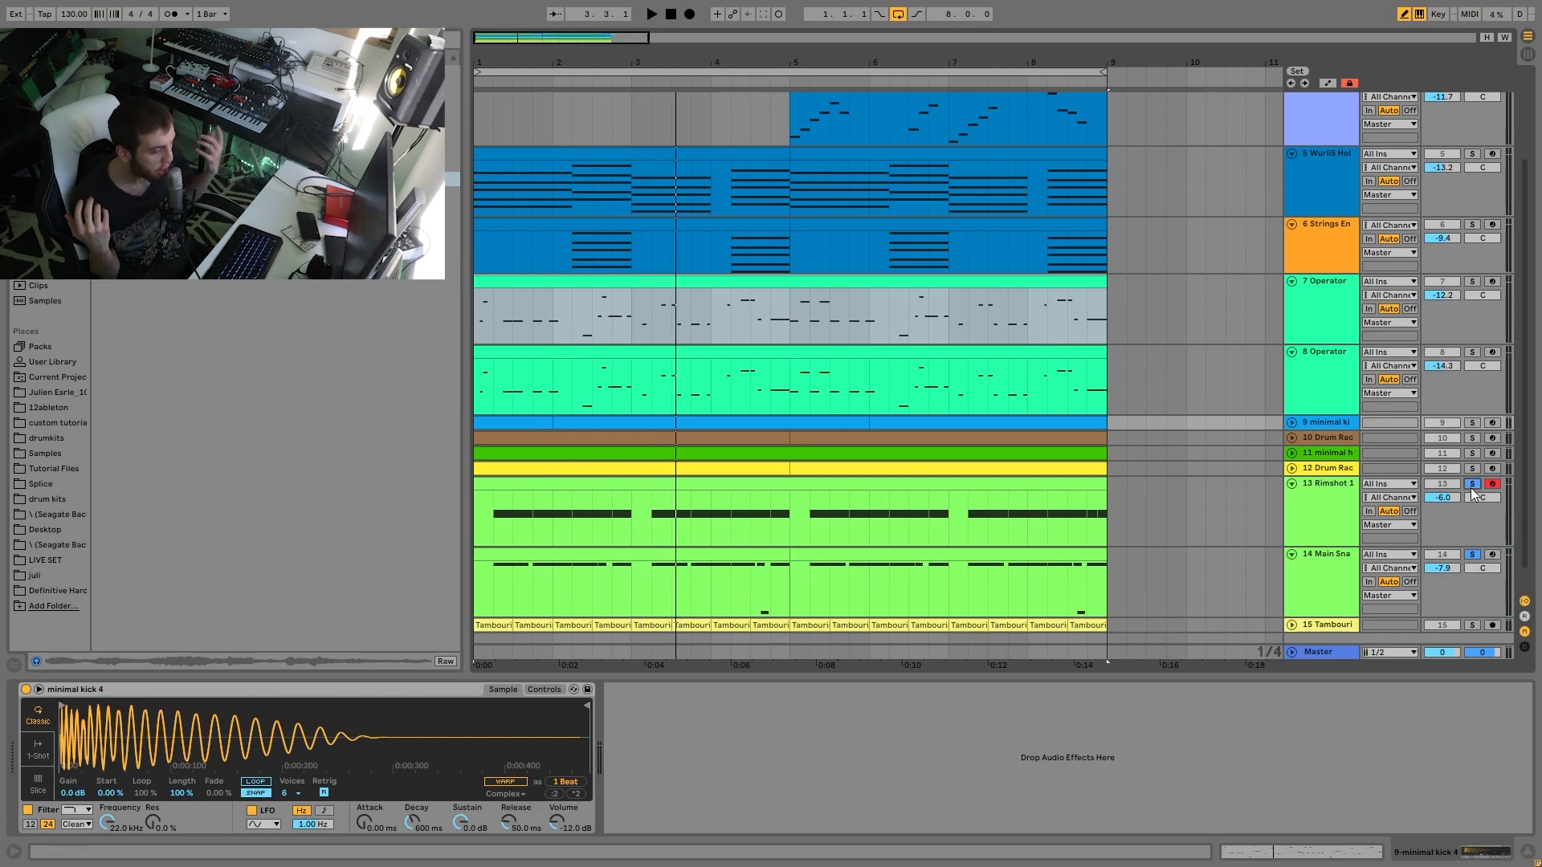
key(space)
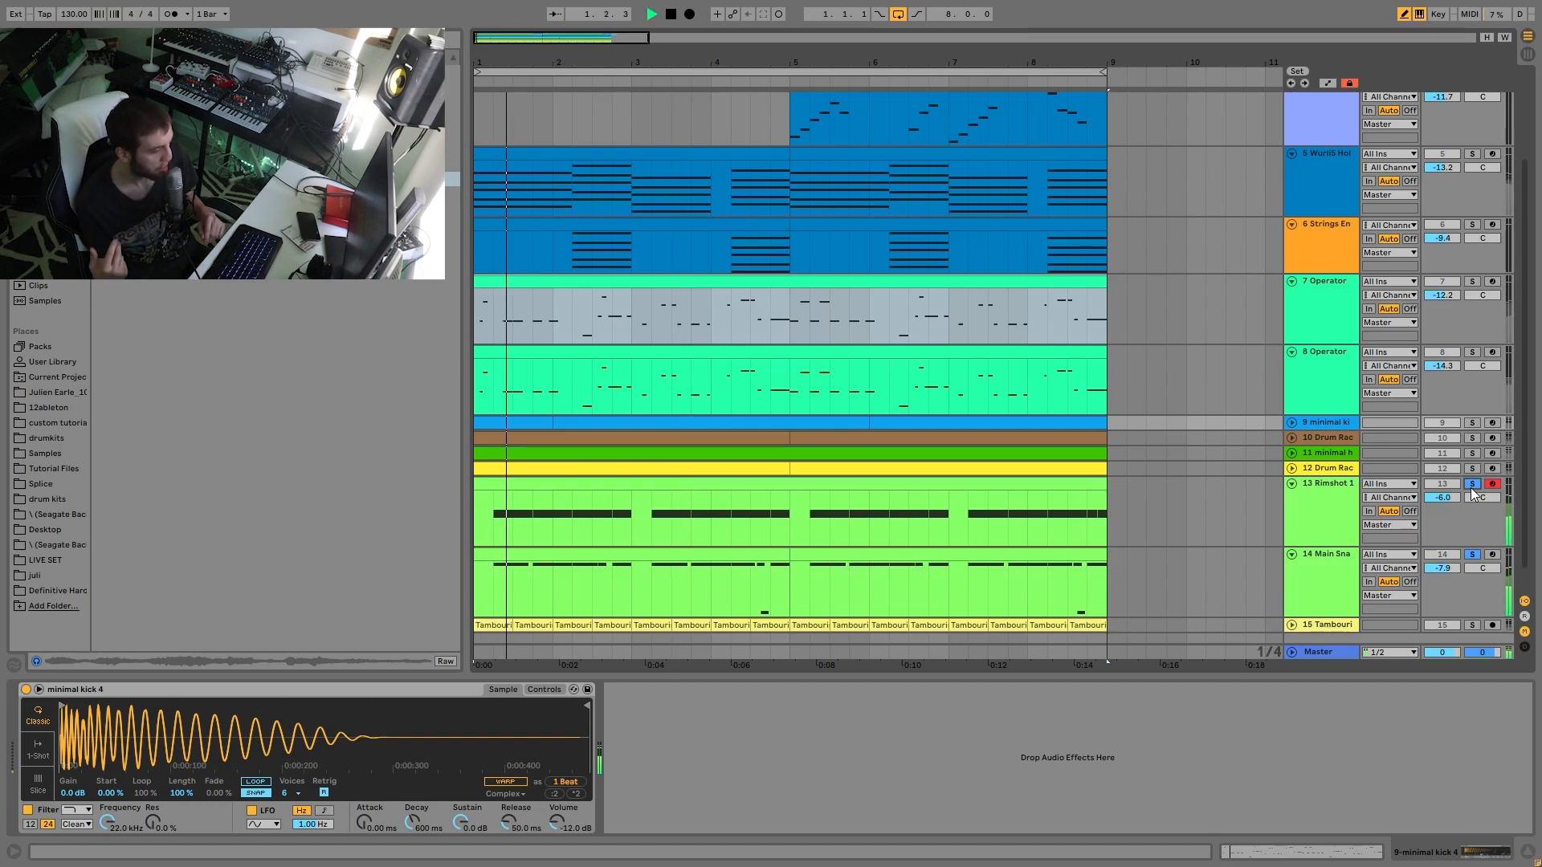
key(space)
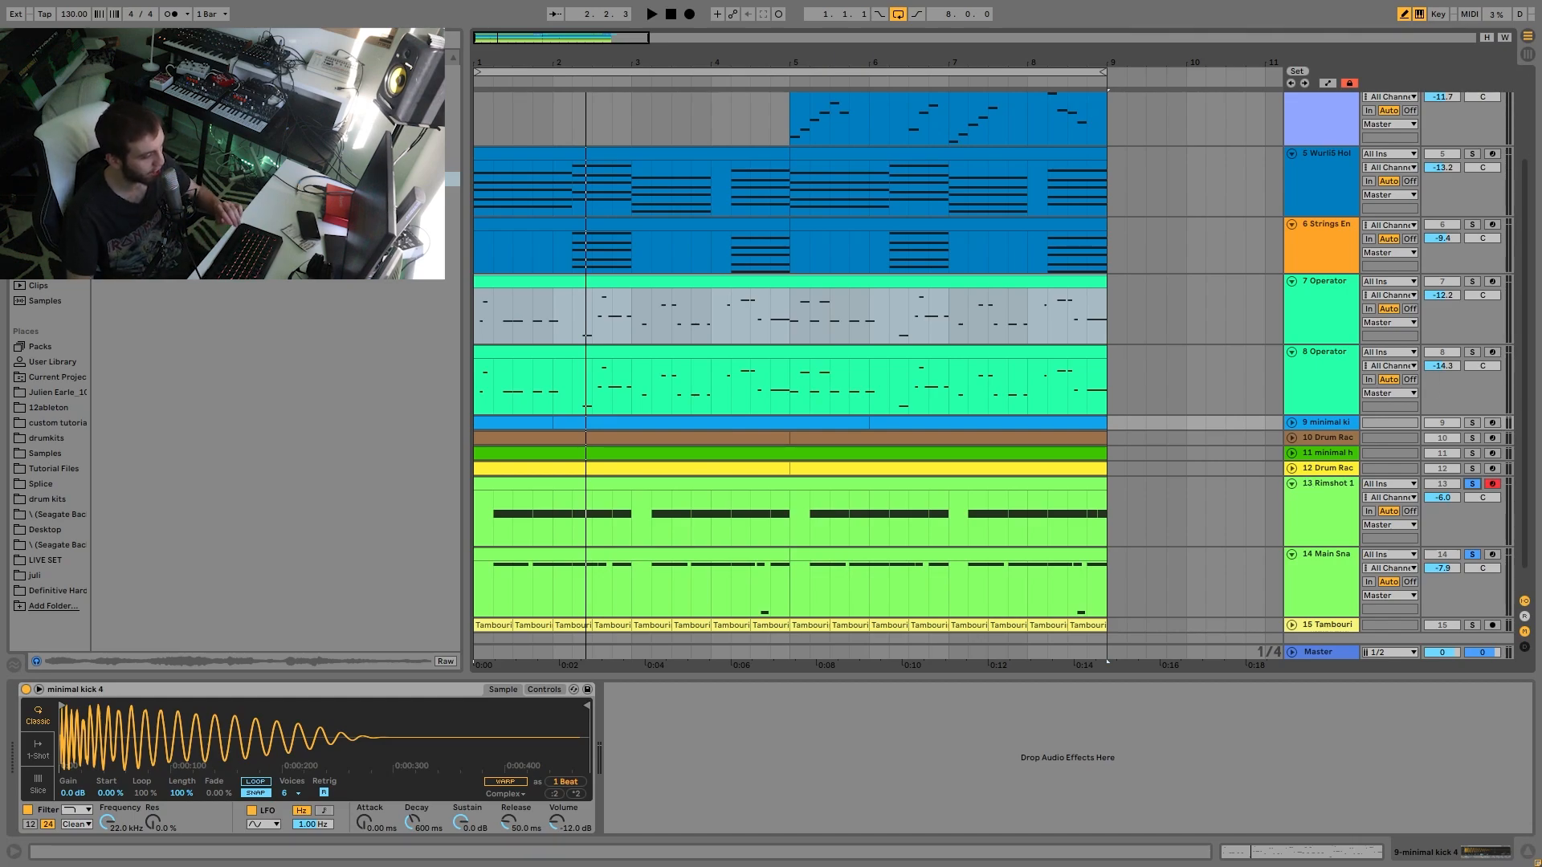
key(space)
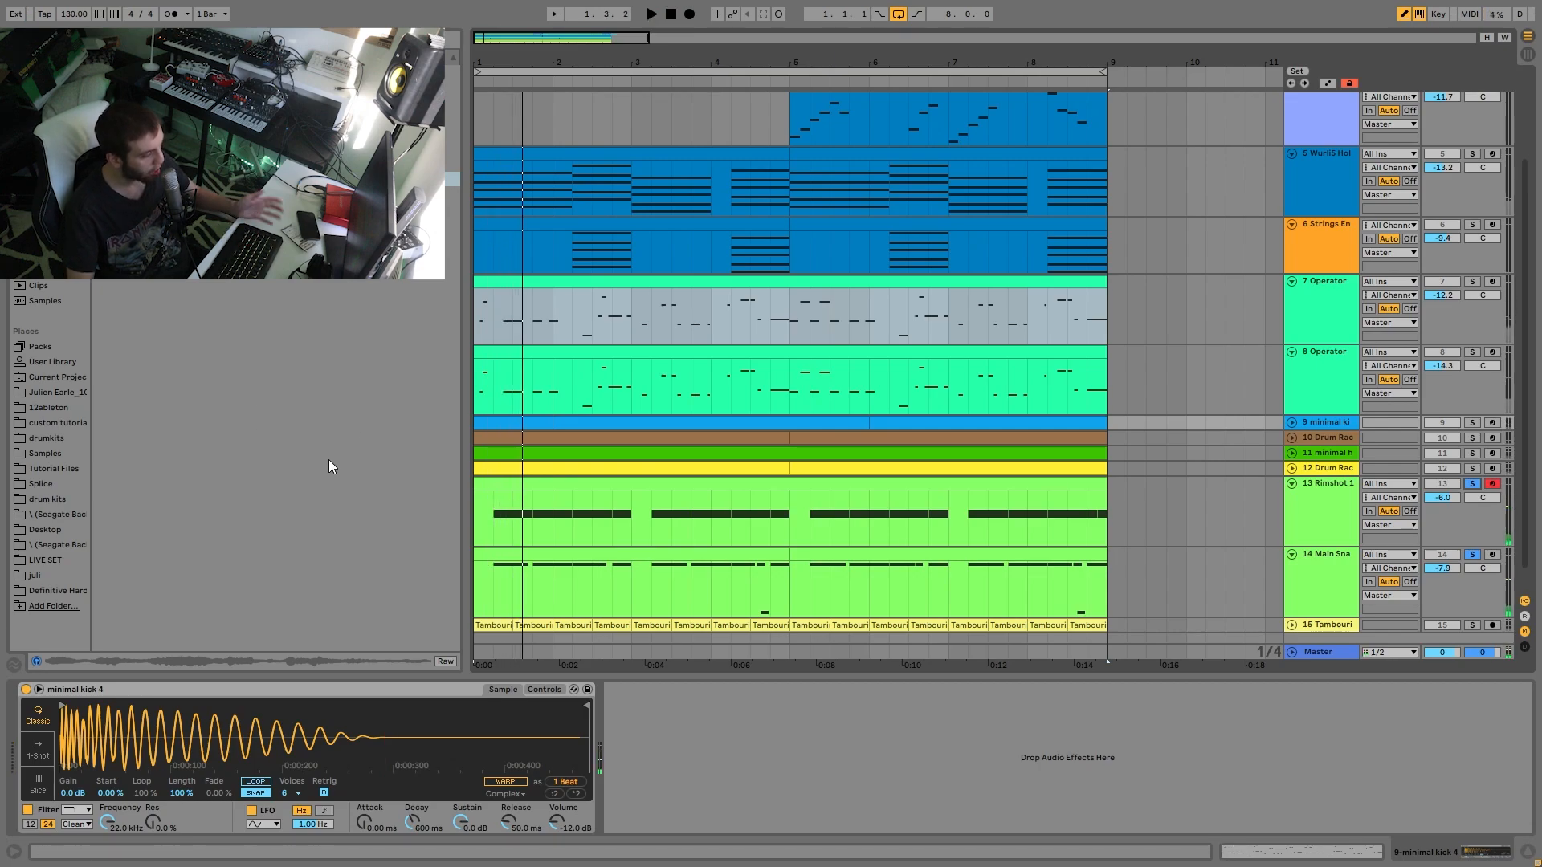
key(space)
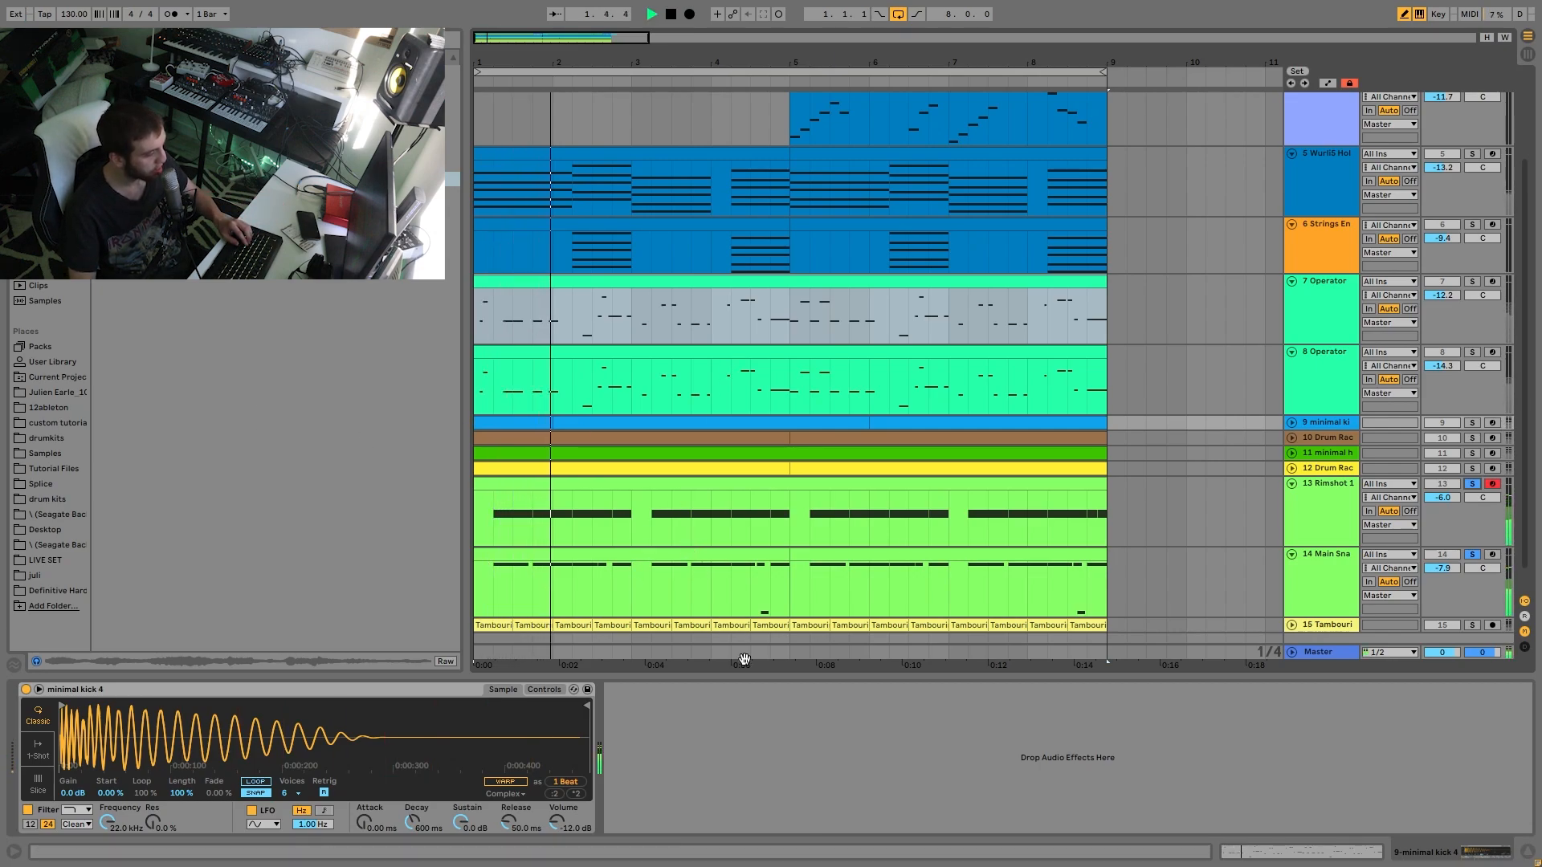
key(space)
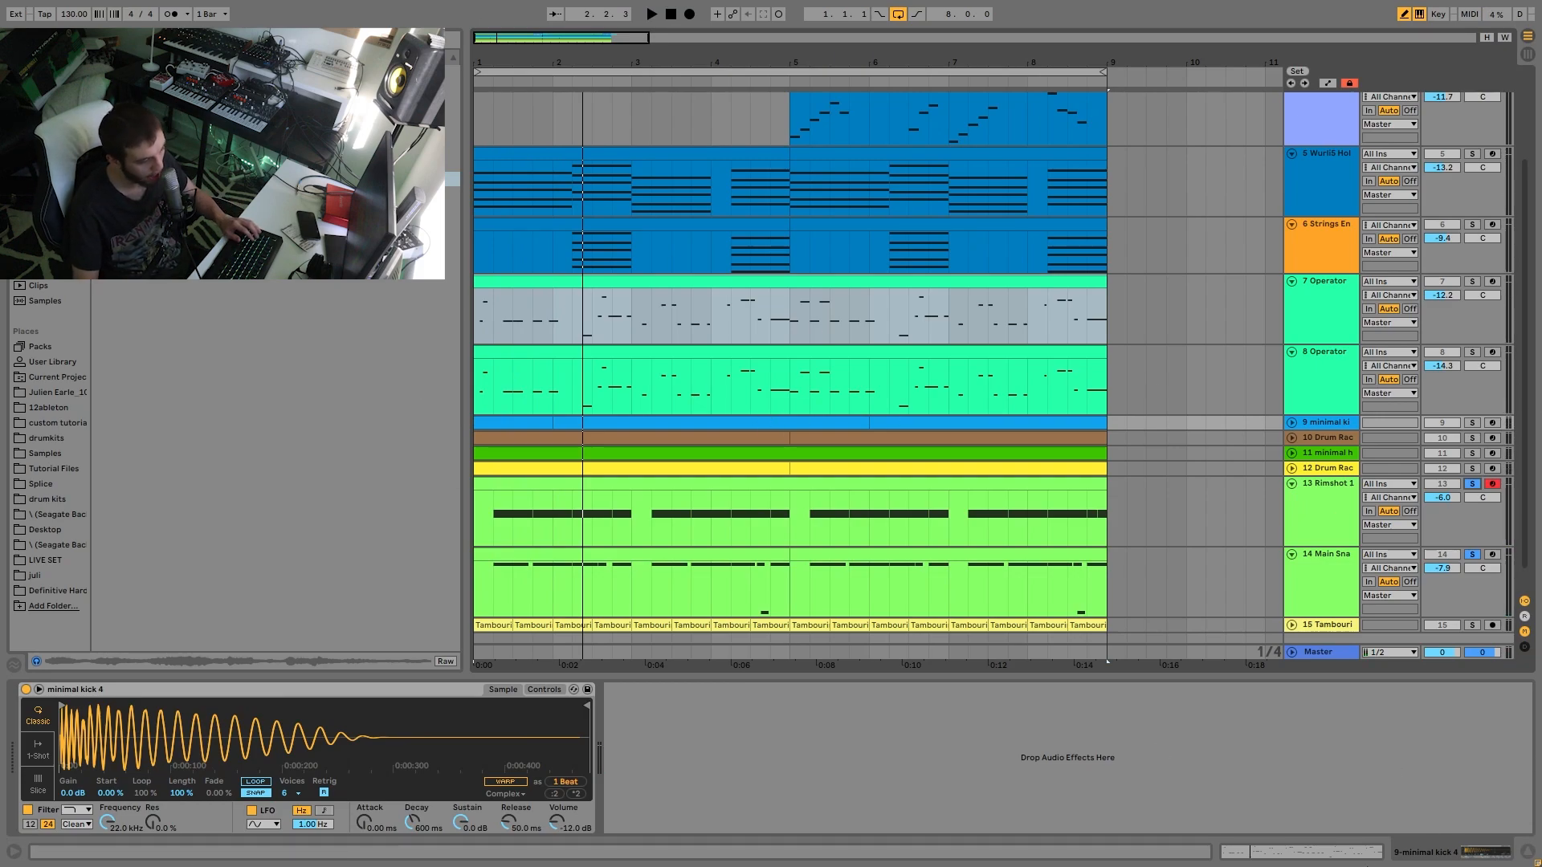
Step: Play the soloed rimshot and snare from bar 1 and add the 9 minimal kick track to the solos
key(space)
scroll(1212, 511, down, 1)
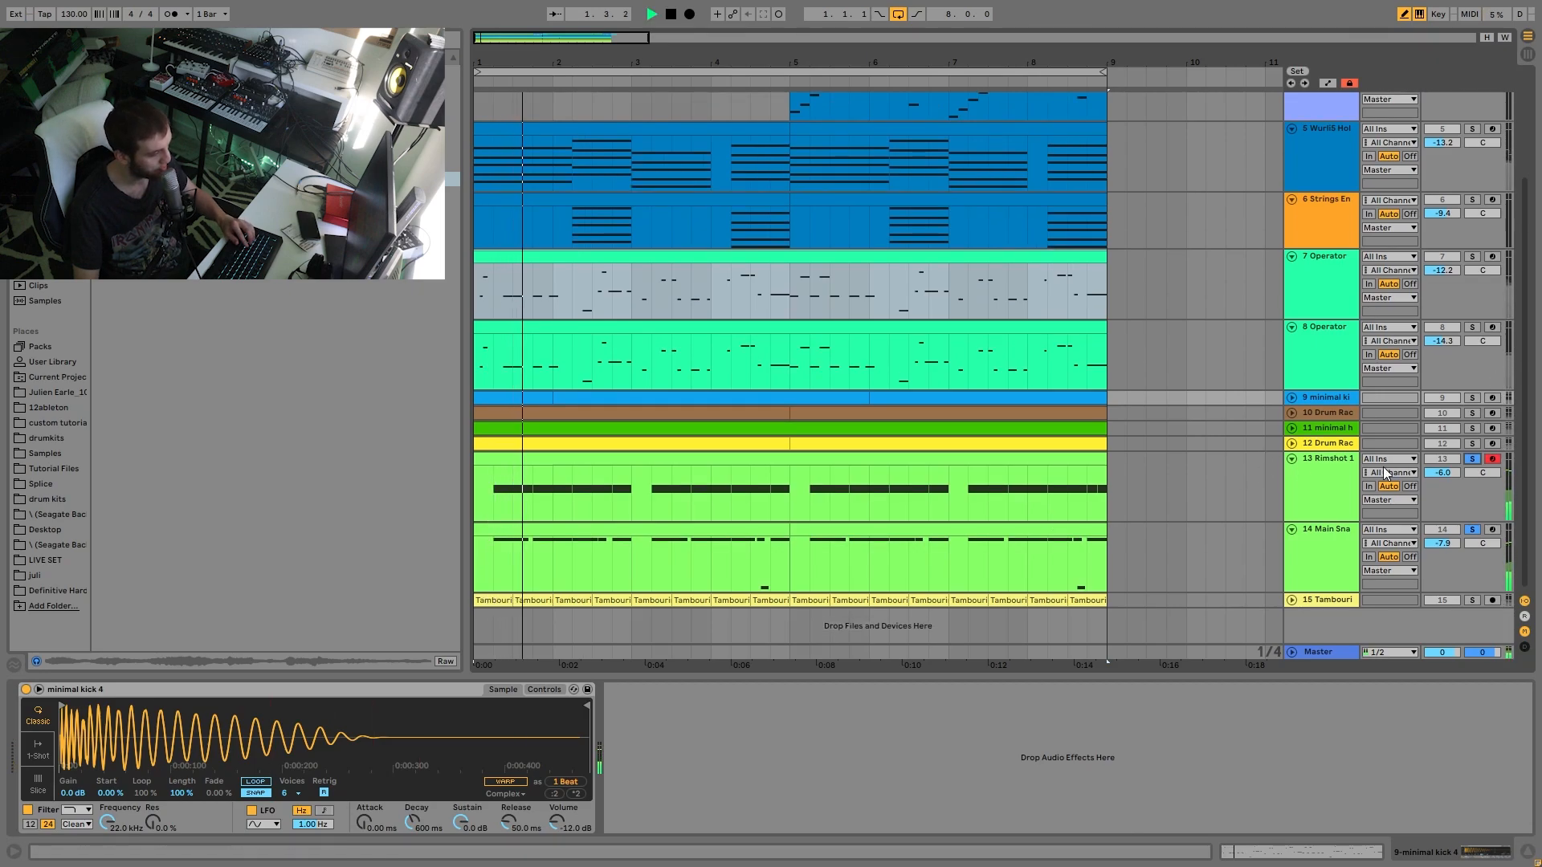
click(1471, 388)
click(1472, 398)
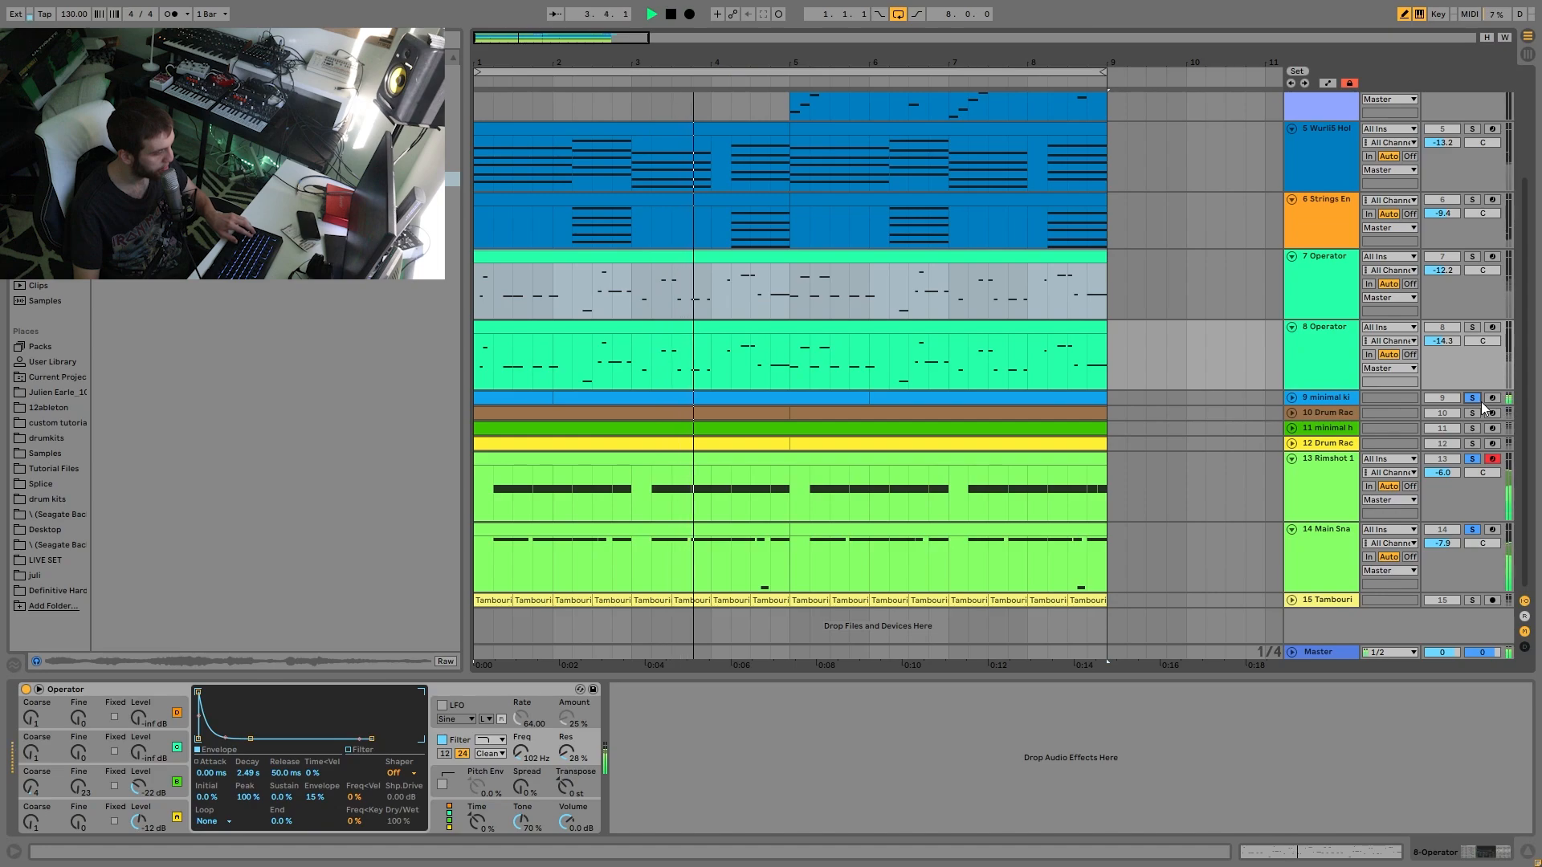
key(space)
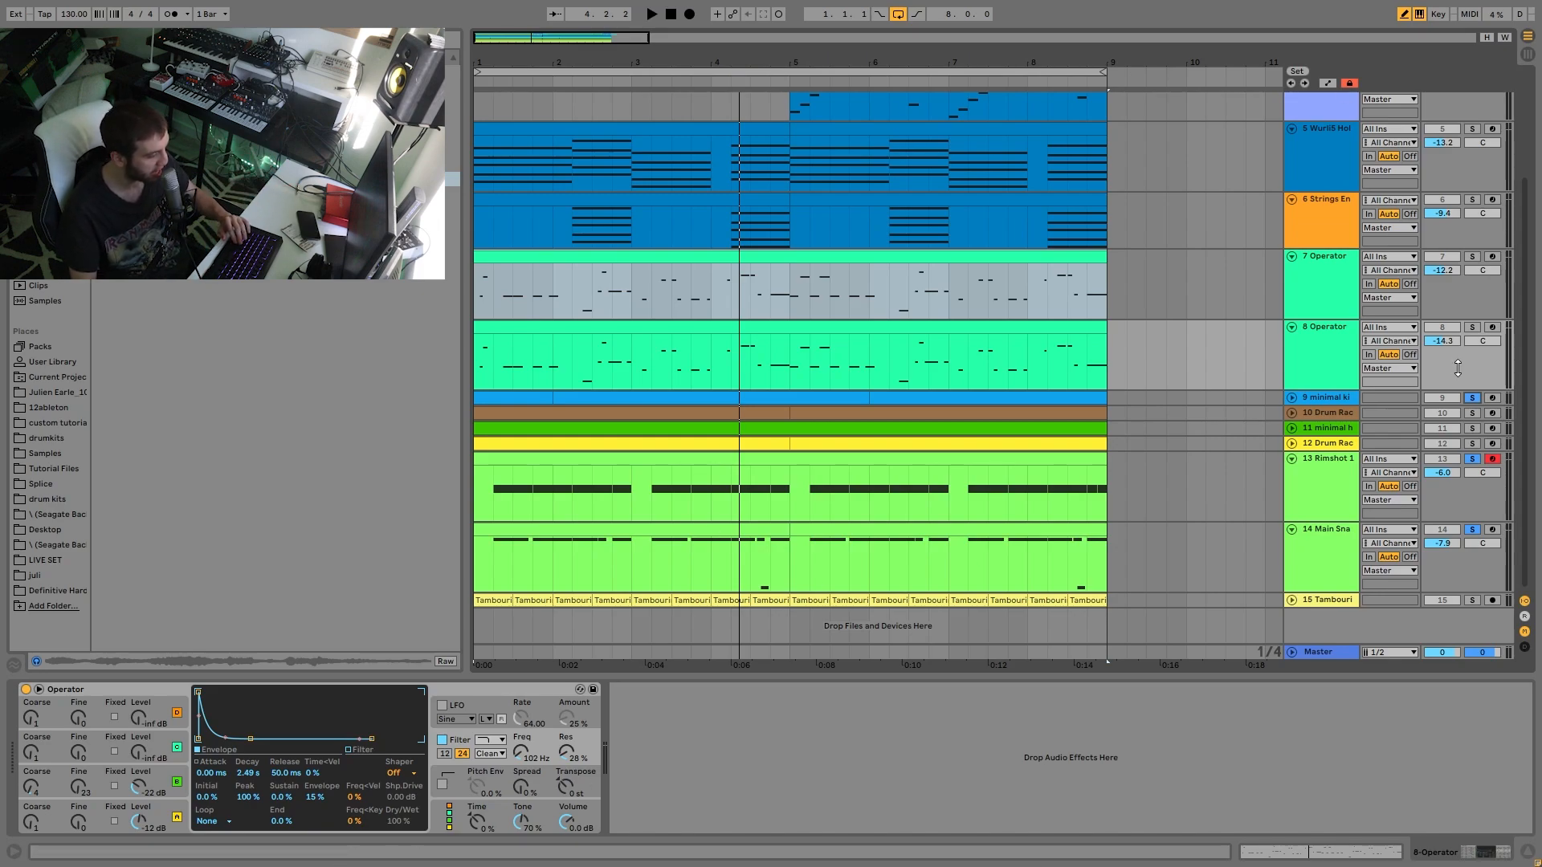
Step: Play the kick, rimshot and snare from bar 1, add the 11 minimal hat track to the solos, and solo the hat alone
key(space)
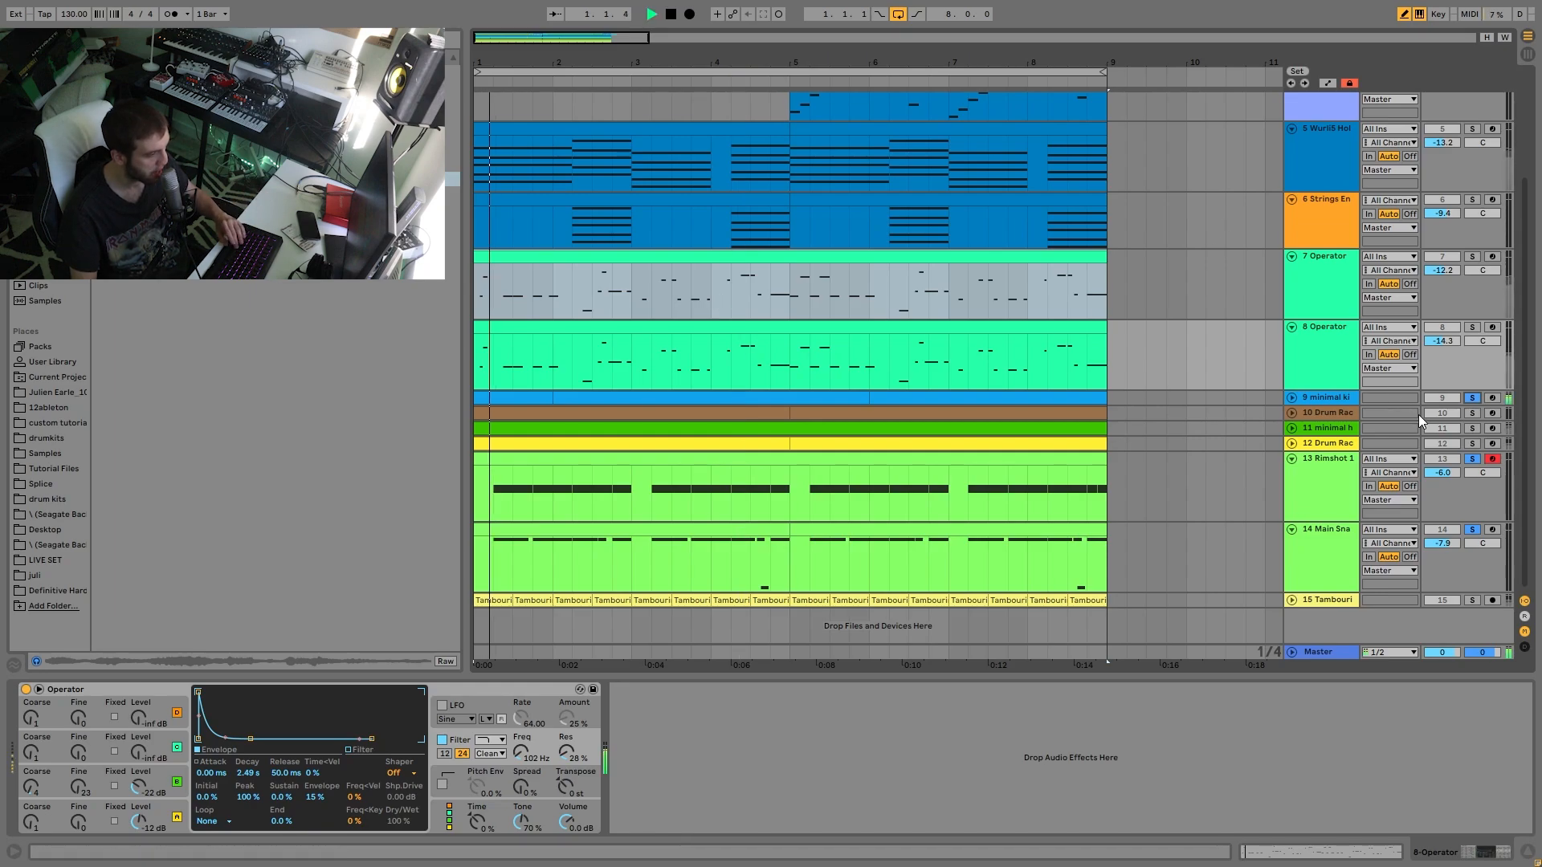
click(1472, 428)
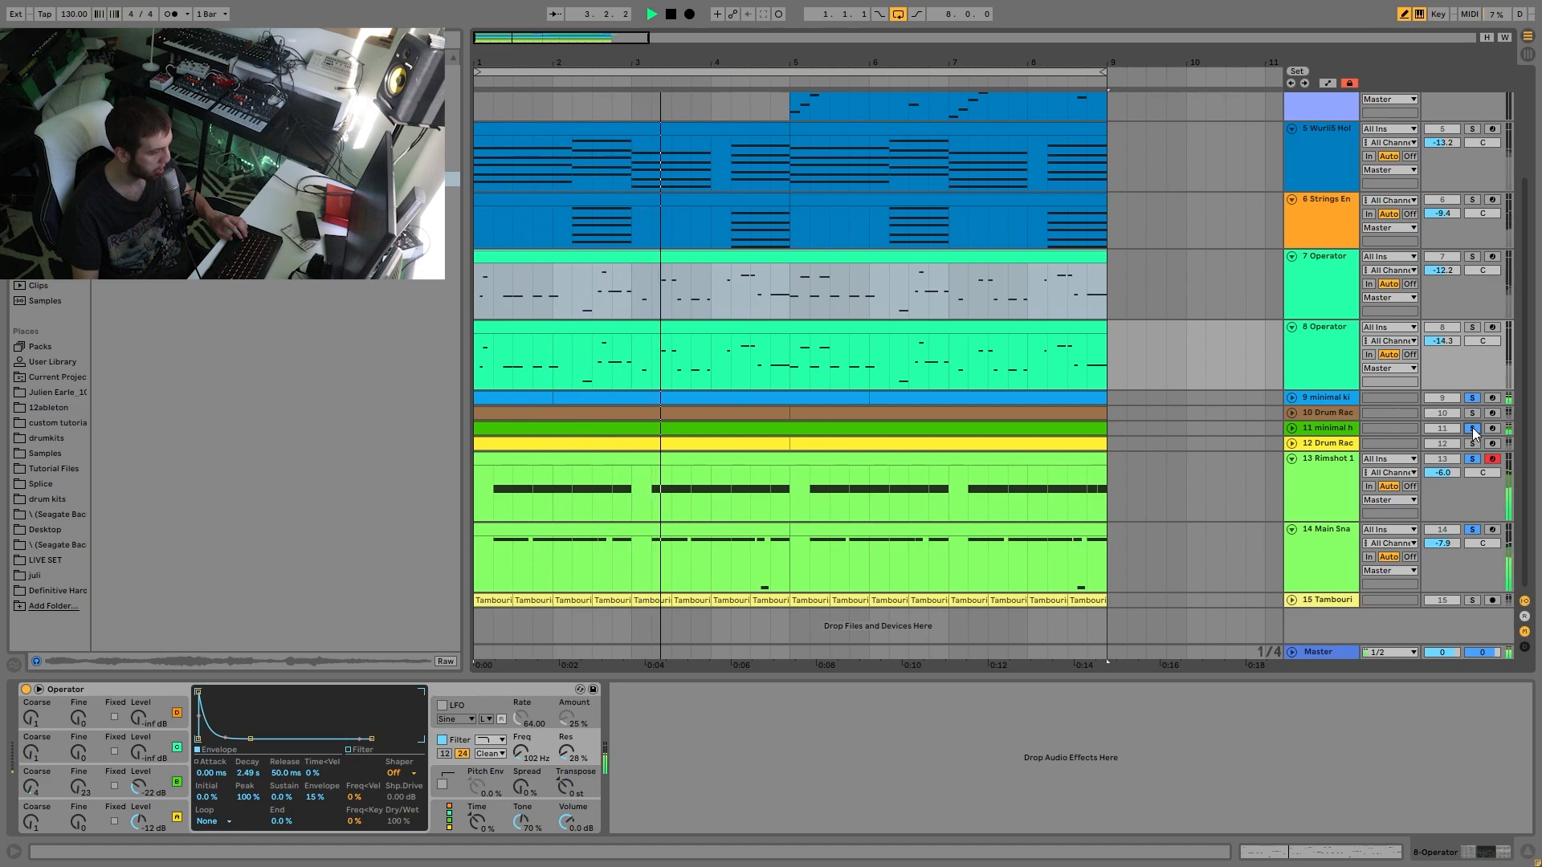
click(1472, 430)
click(1472, 429)
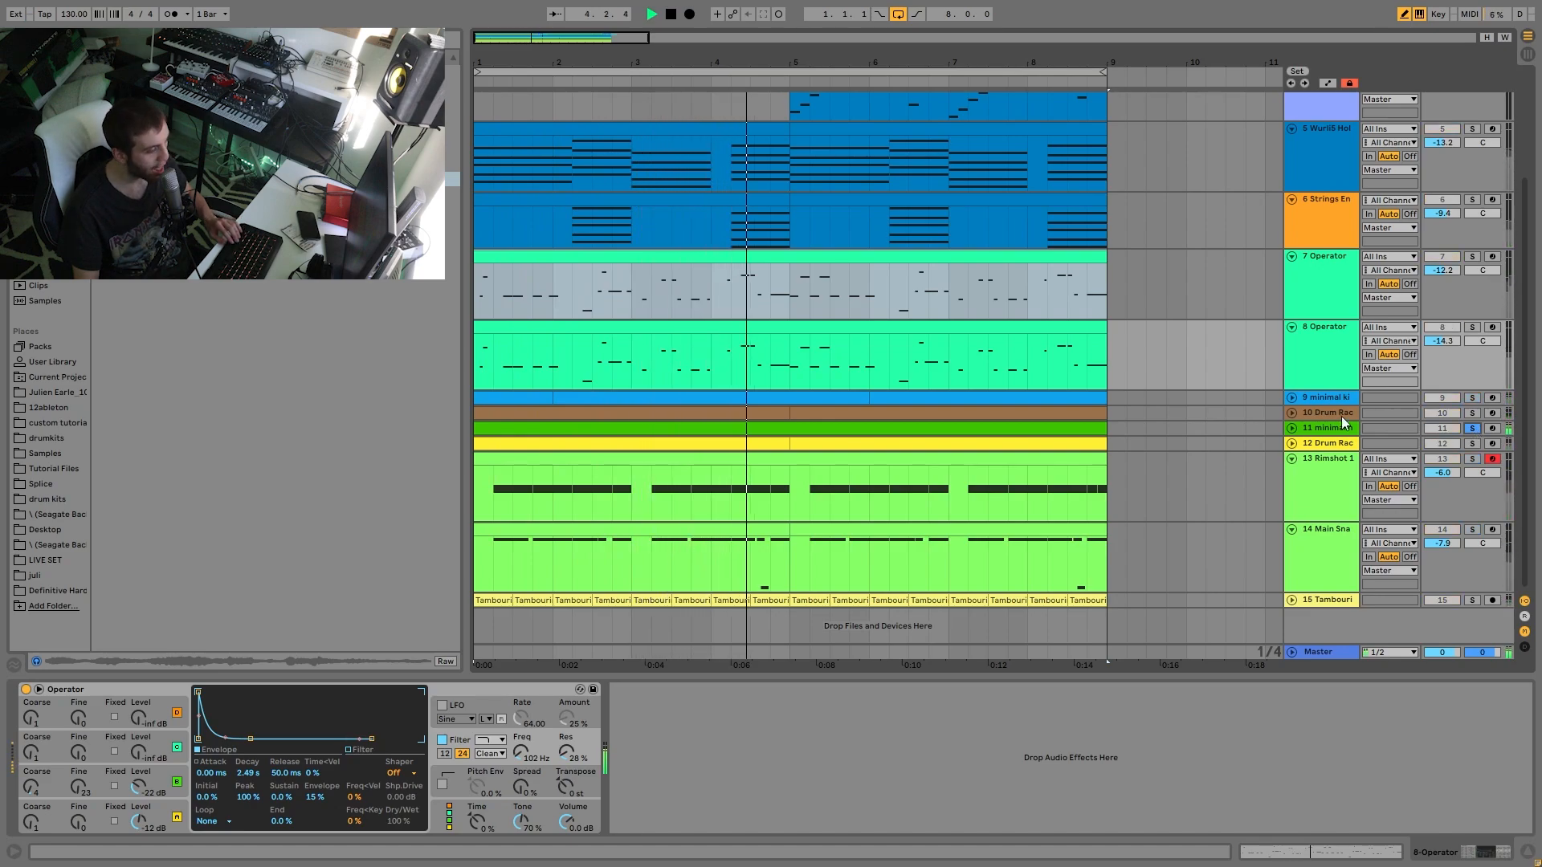
key(space)
Step: Select the soloed 11 minimal hat track, set the computer keyboard velocity to 120 and replay the hat from bar 1
click(1281, 427)
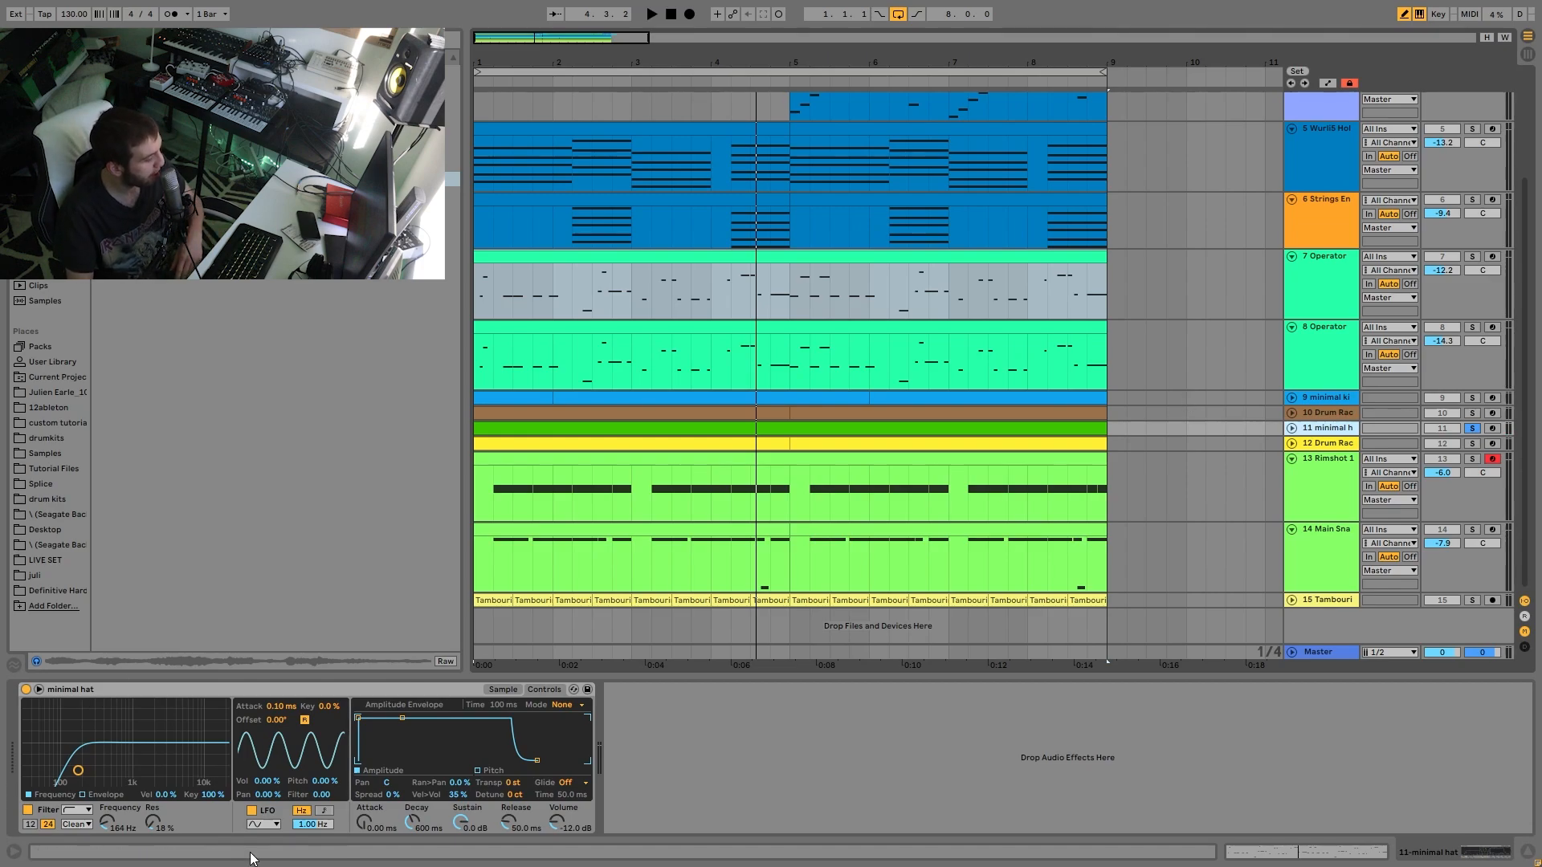
key(space)
key(v)
key(space)
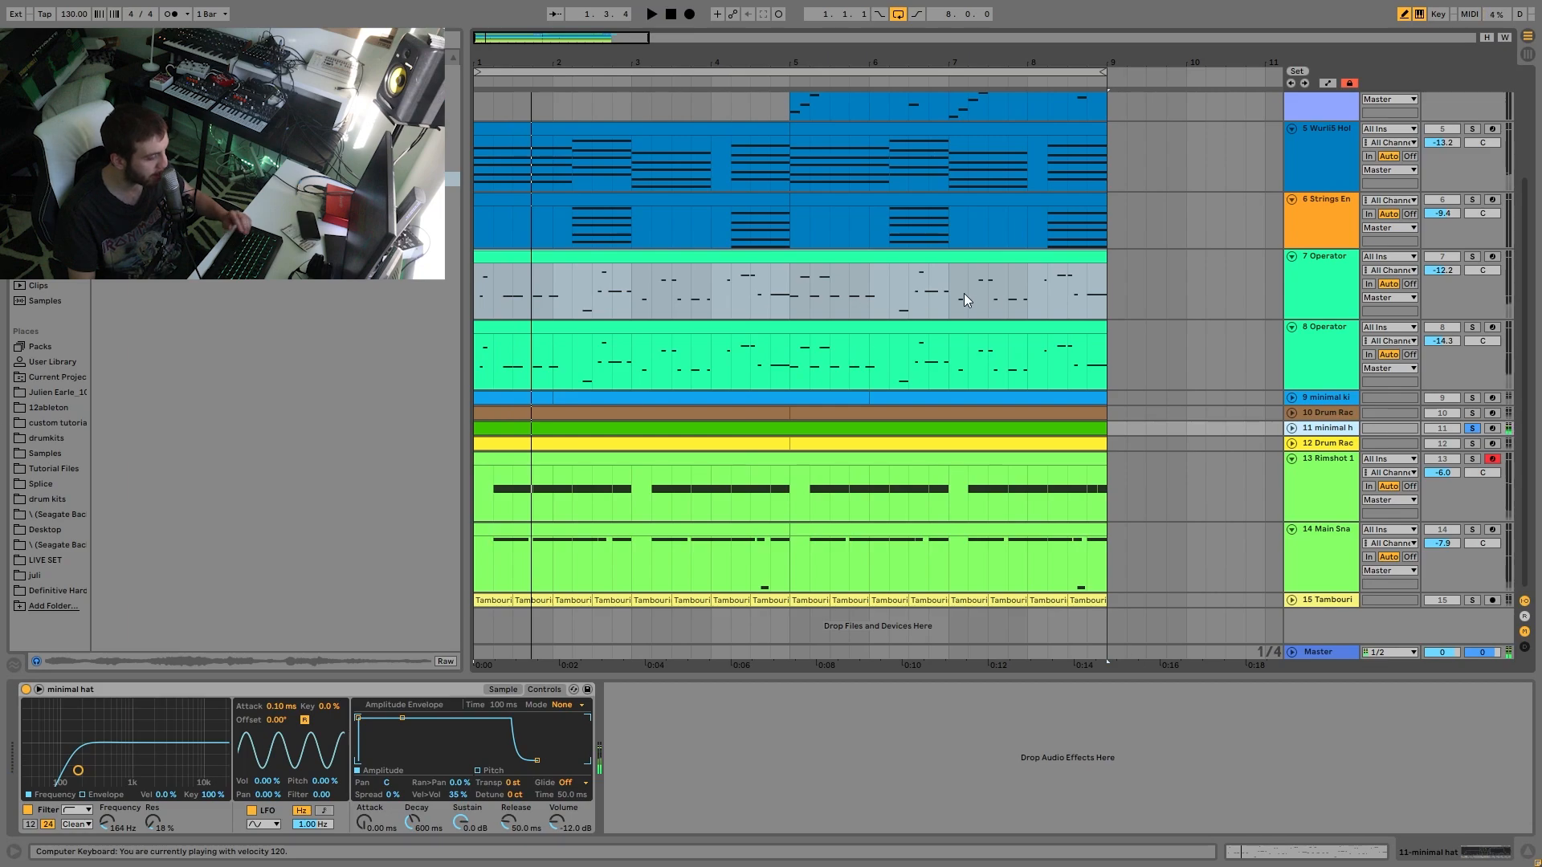
key(space)
key(space)
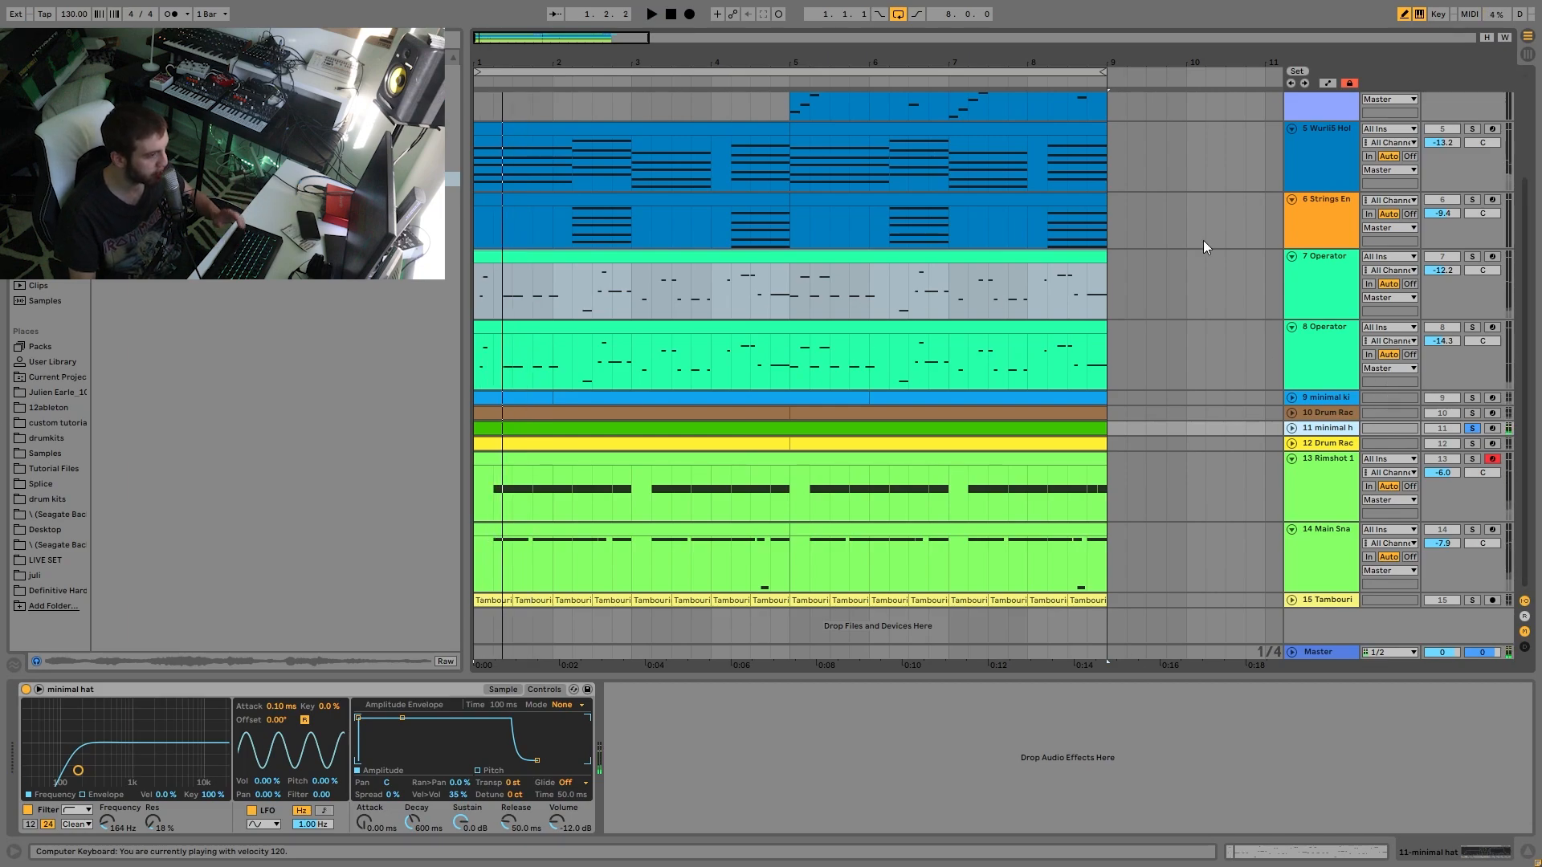
key(space)
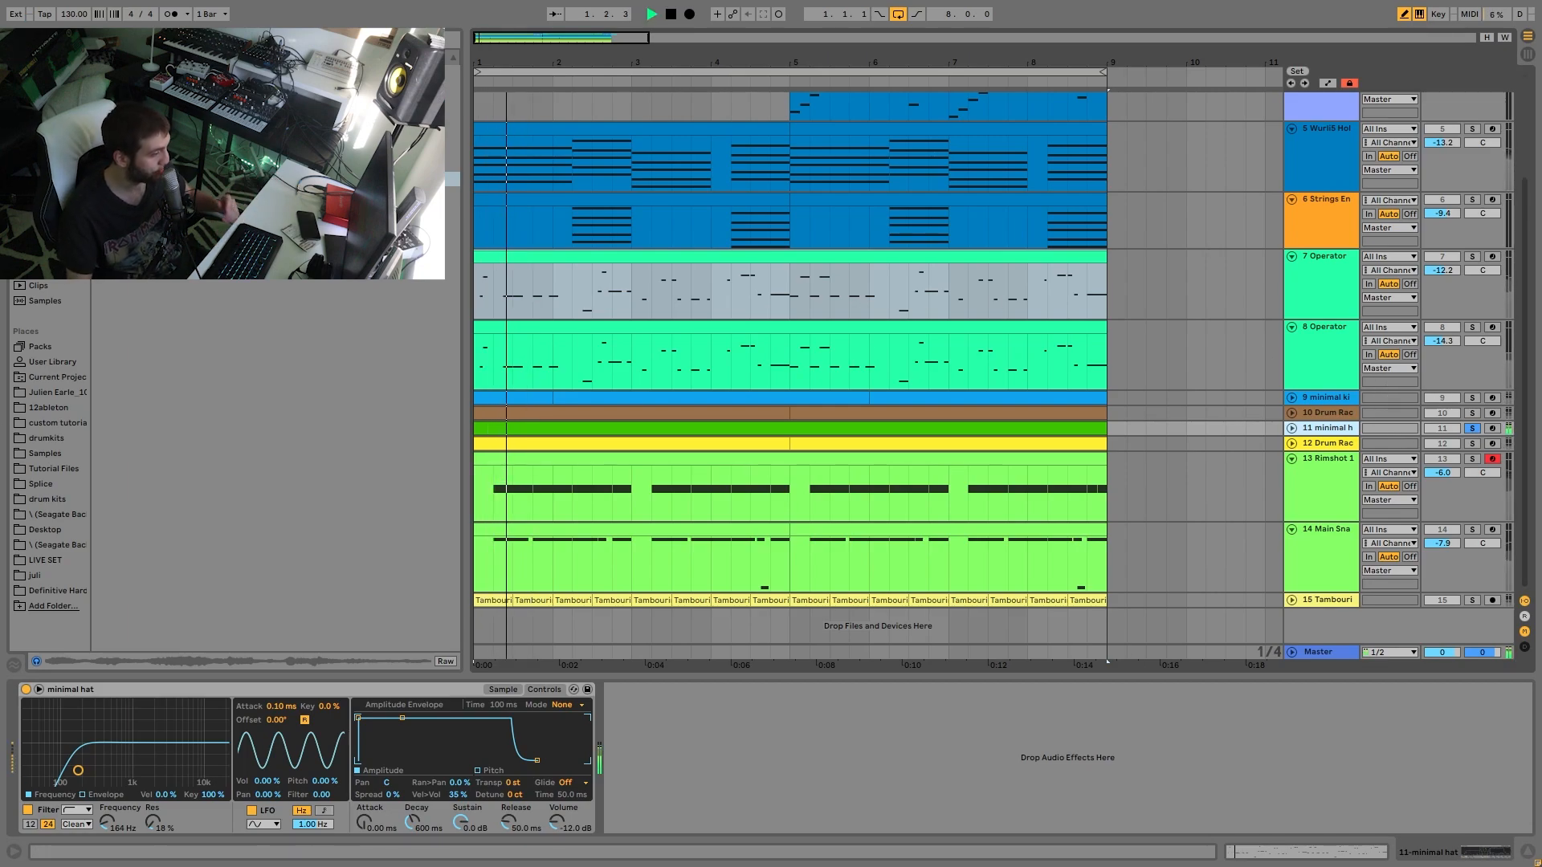
key(space)
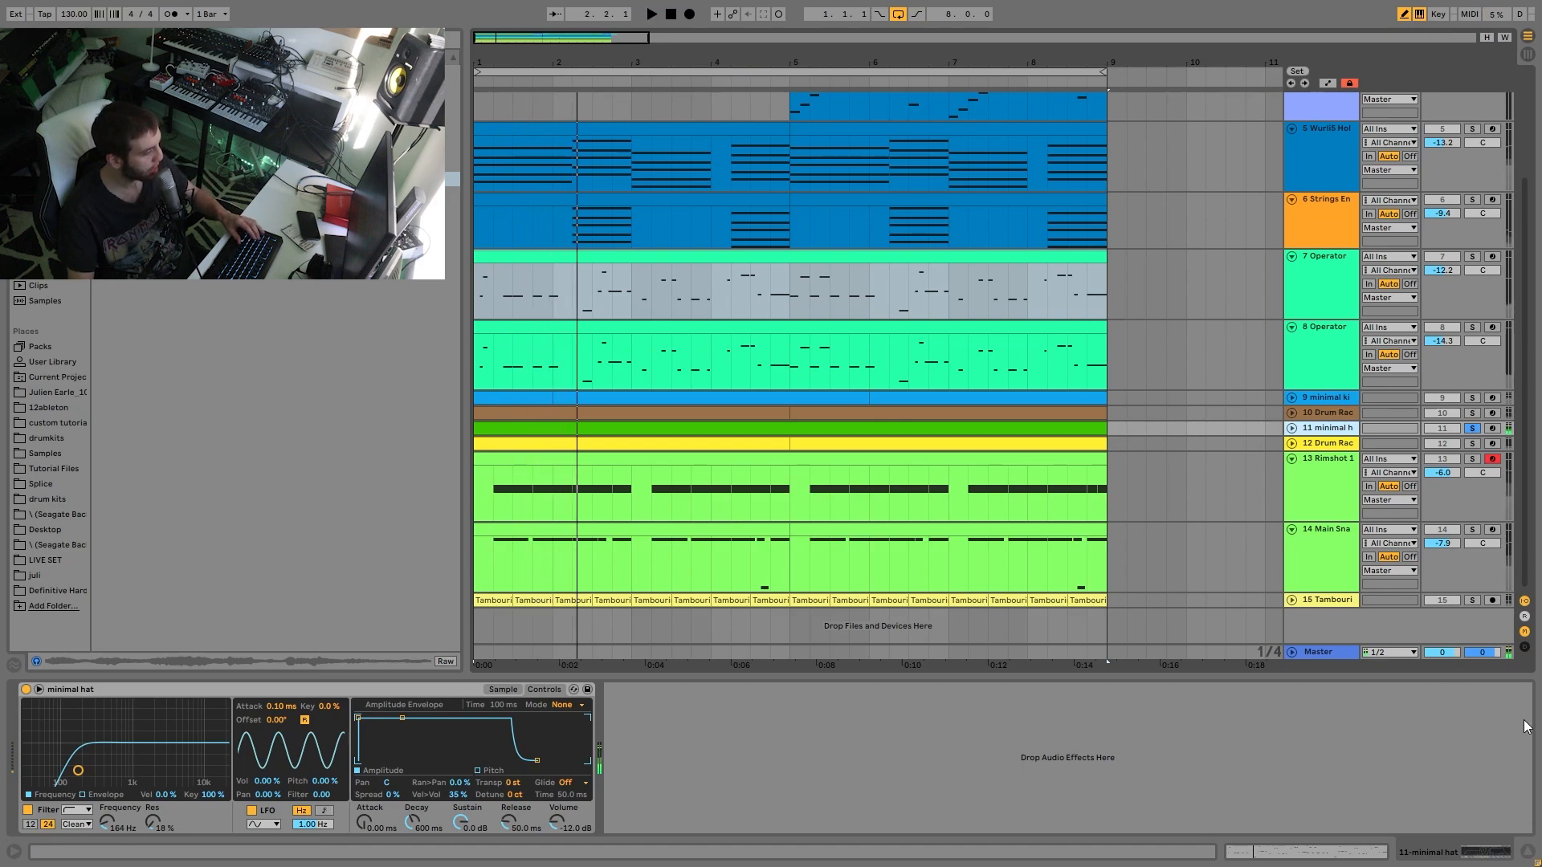
Step: Solo the 15 Tambourine track, play it from bar 1, and replay it with the 11 minimal hat track added to the solos
click(1473, 601)
key(space)
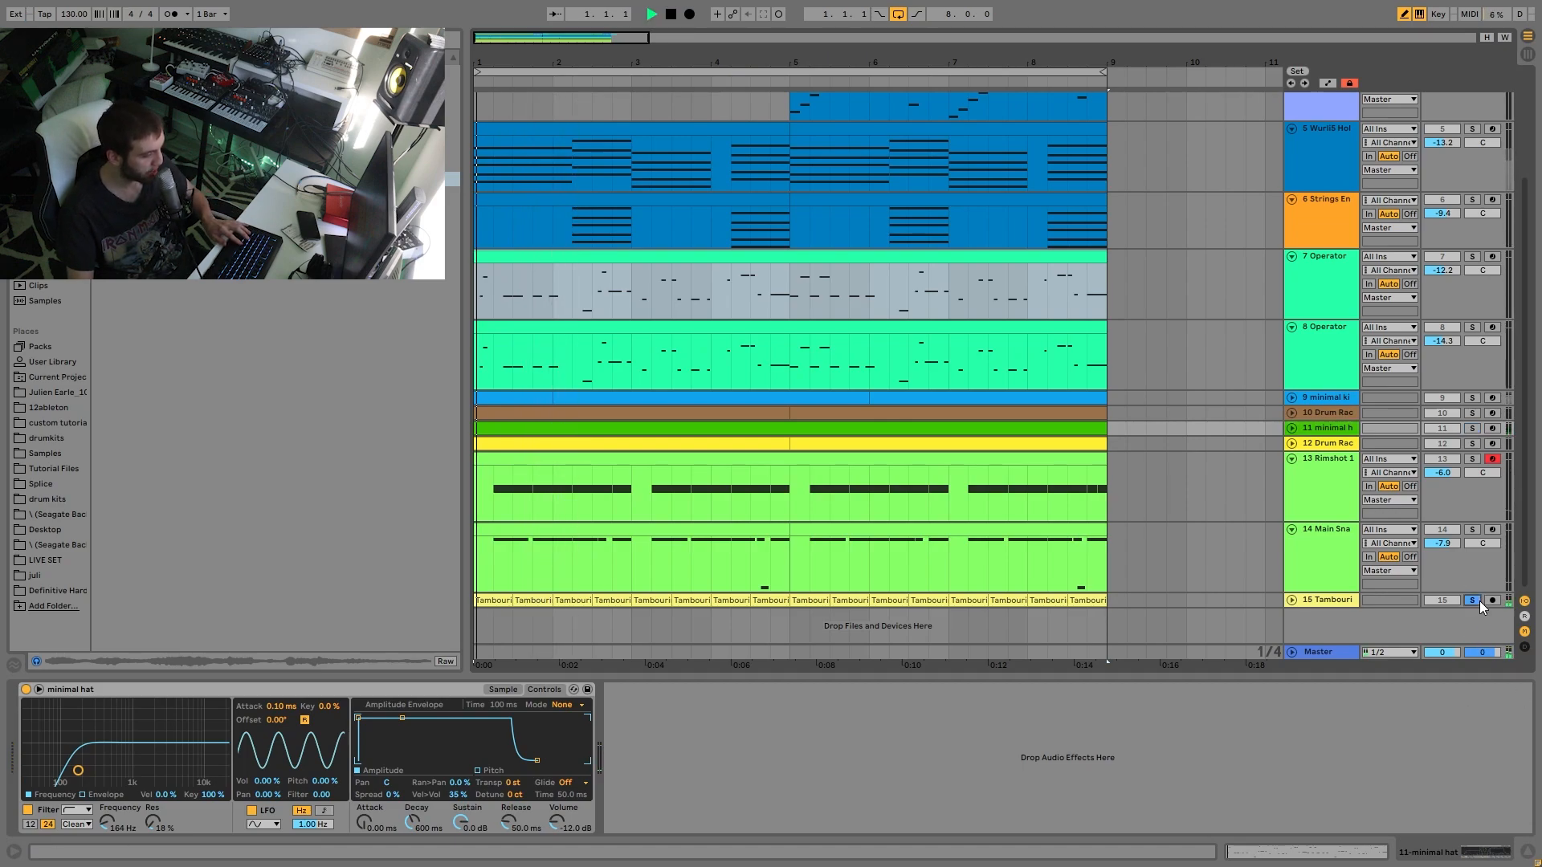
ctrl+click(1472, 428)
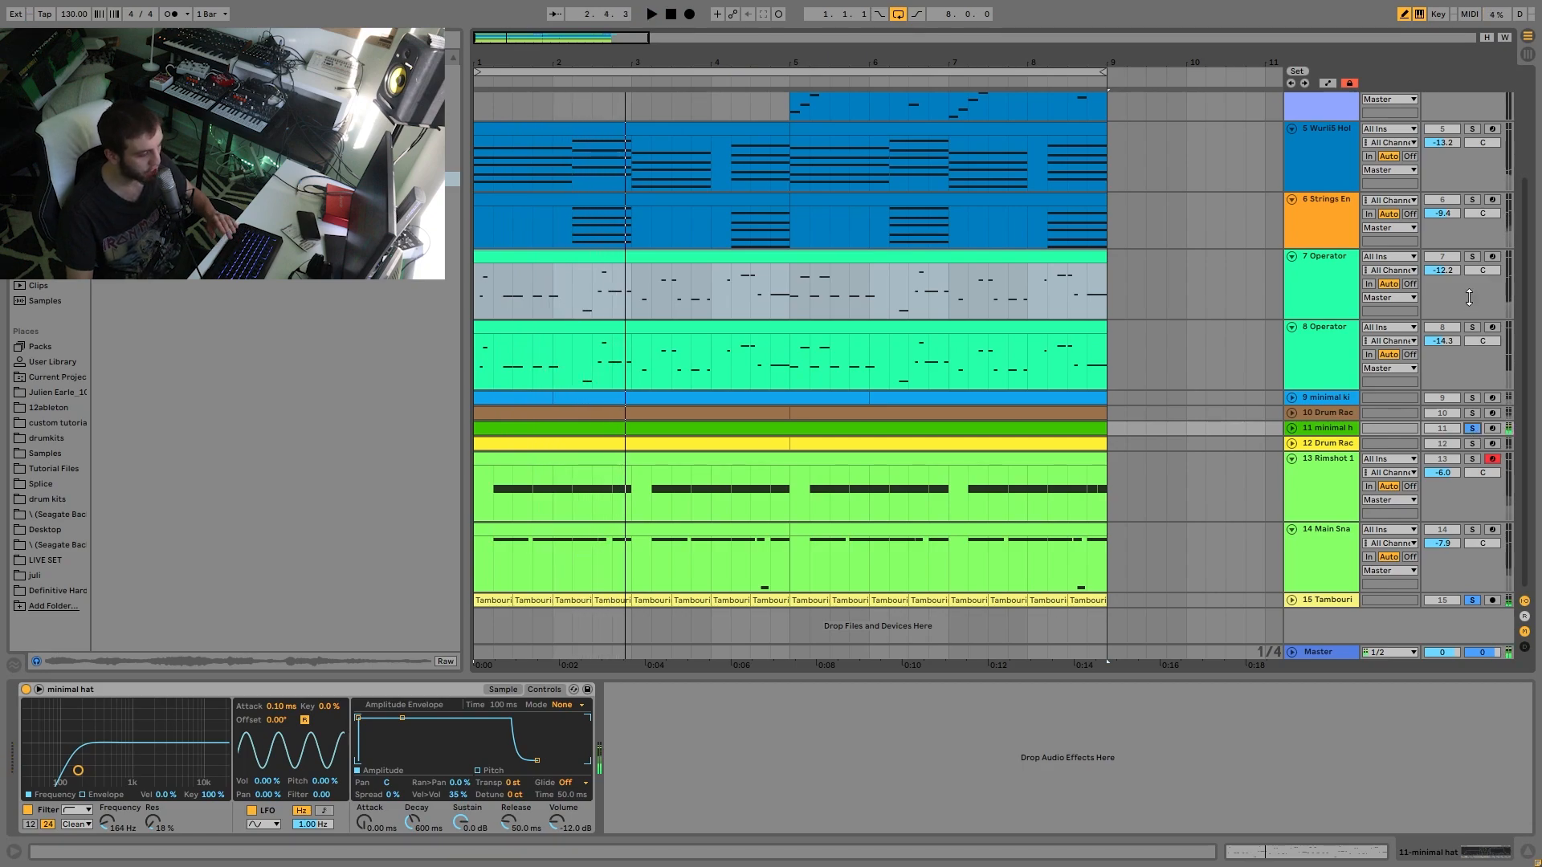
key(space)
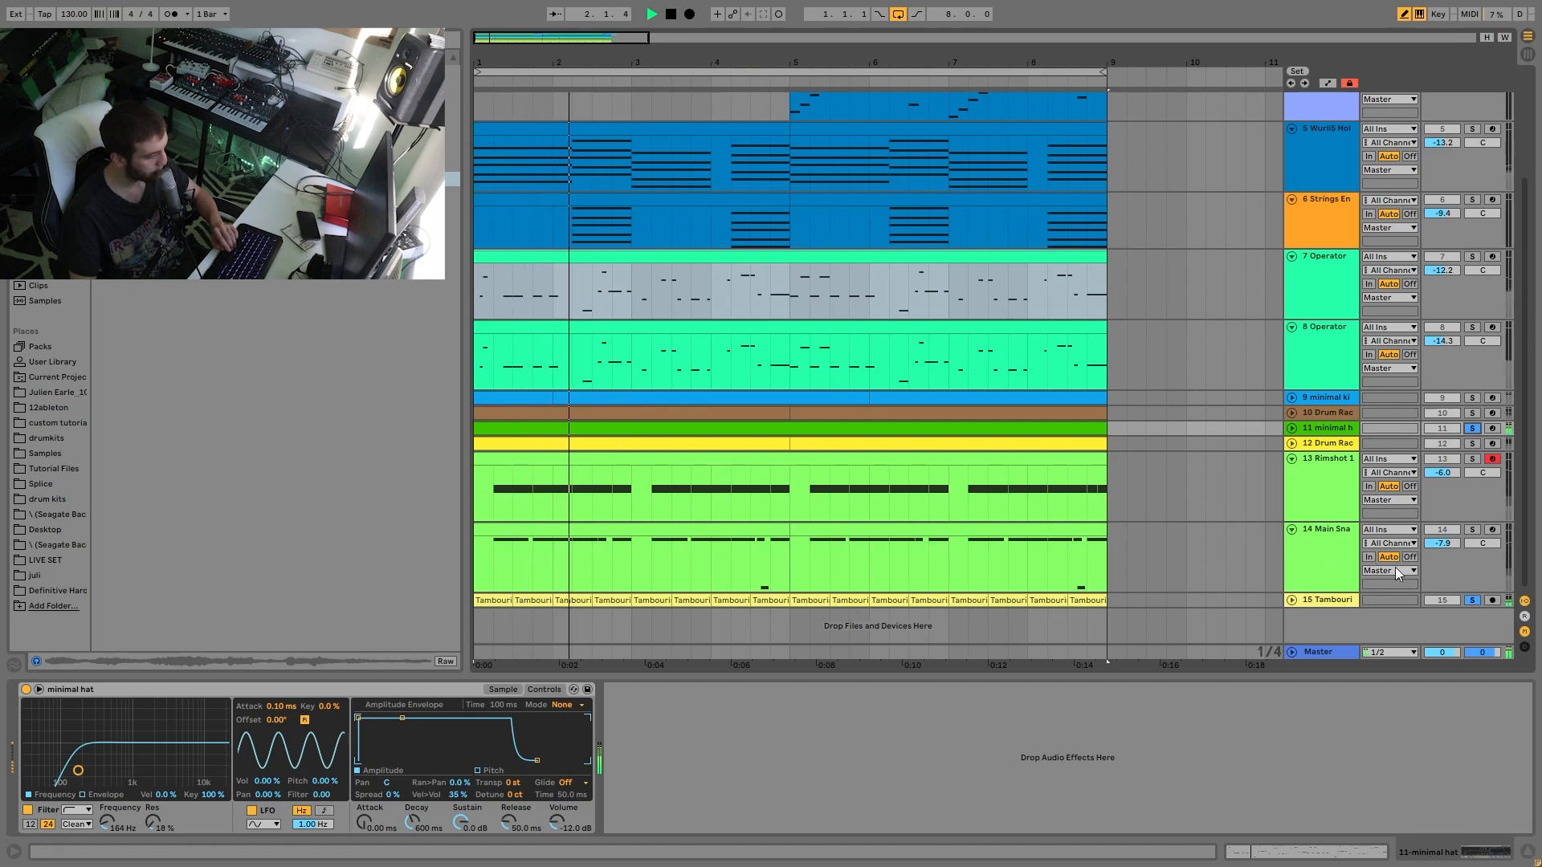
key(space)
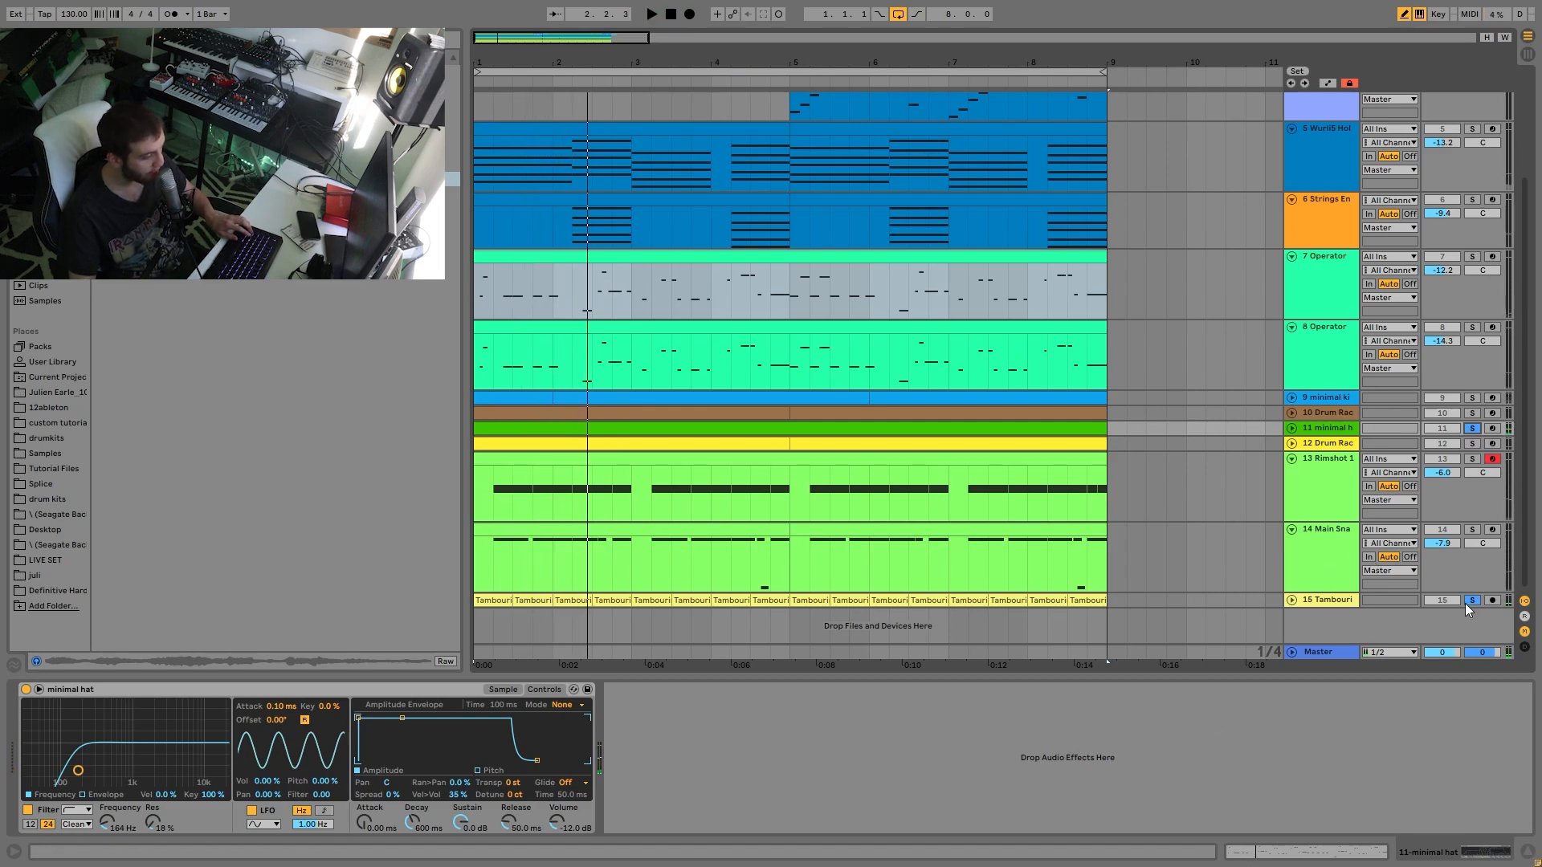
Step: Solo only the 12 Drum Rack and 11 minimal hat tracks and play them from bar 1
click(1472, 443)
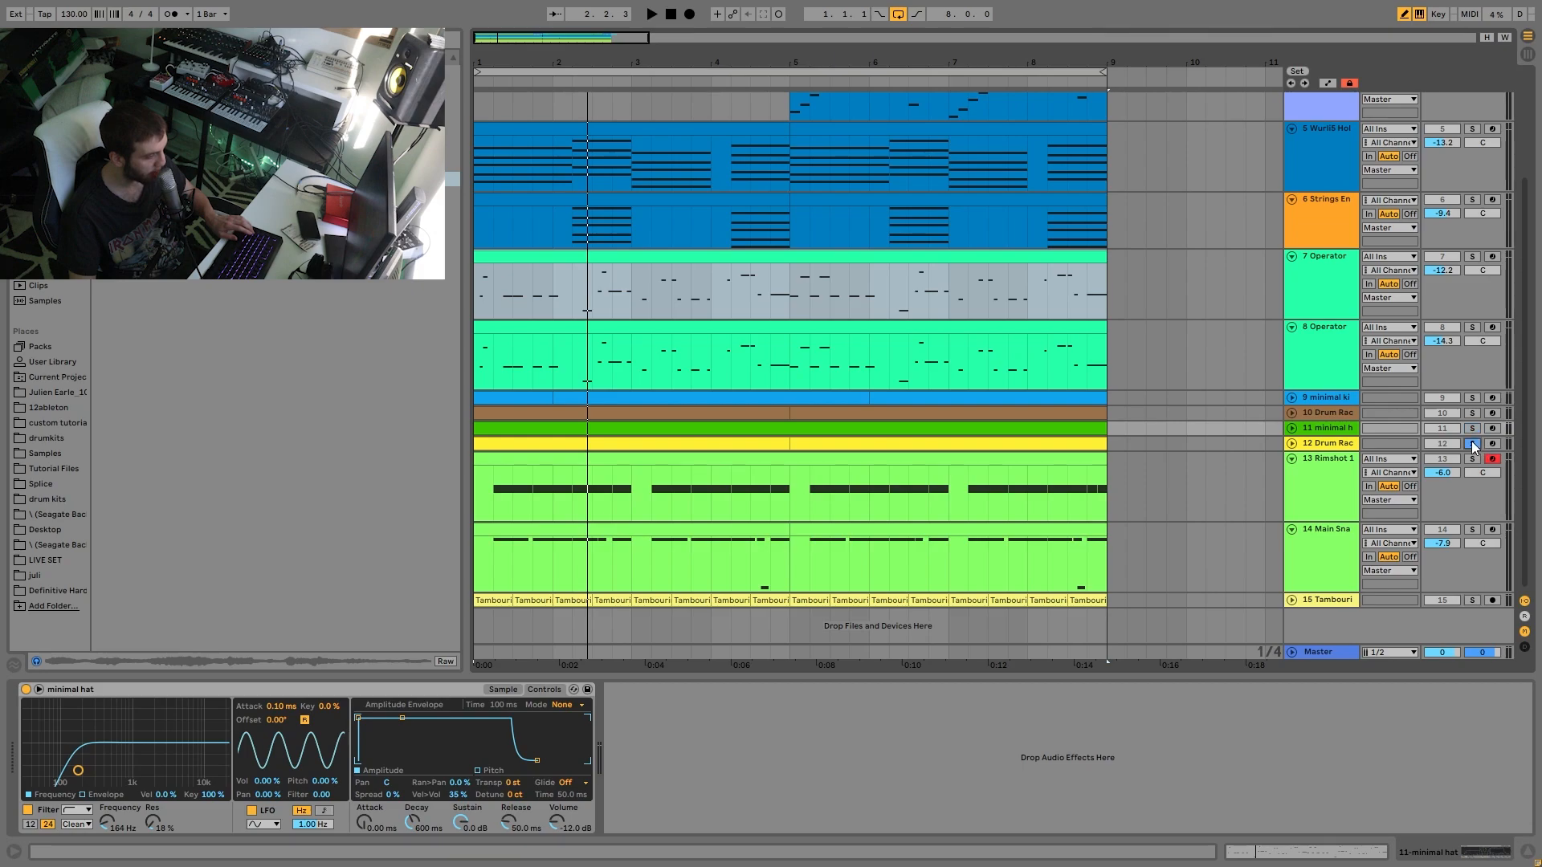
ctrl+click(1471, 428)
key(space)
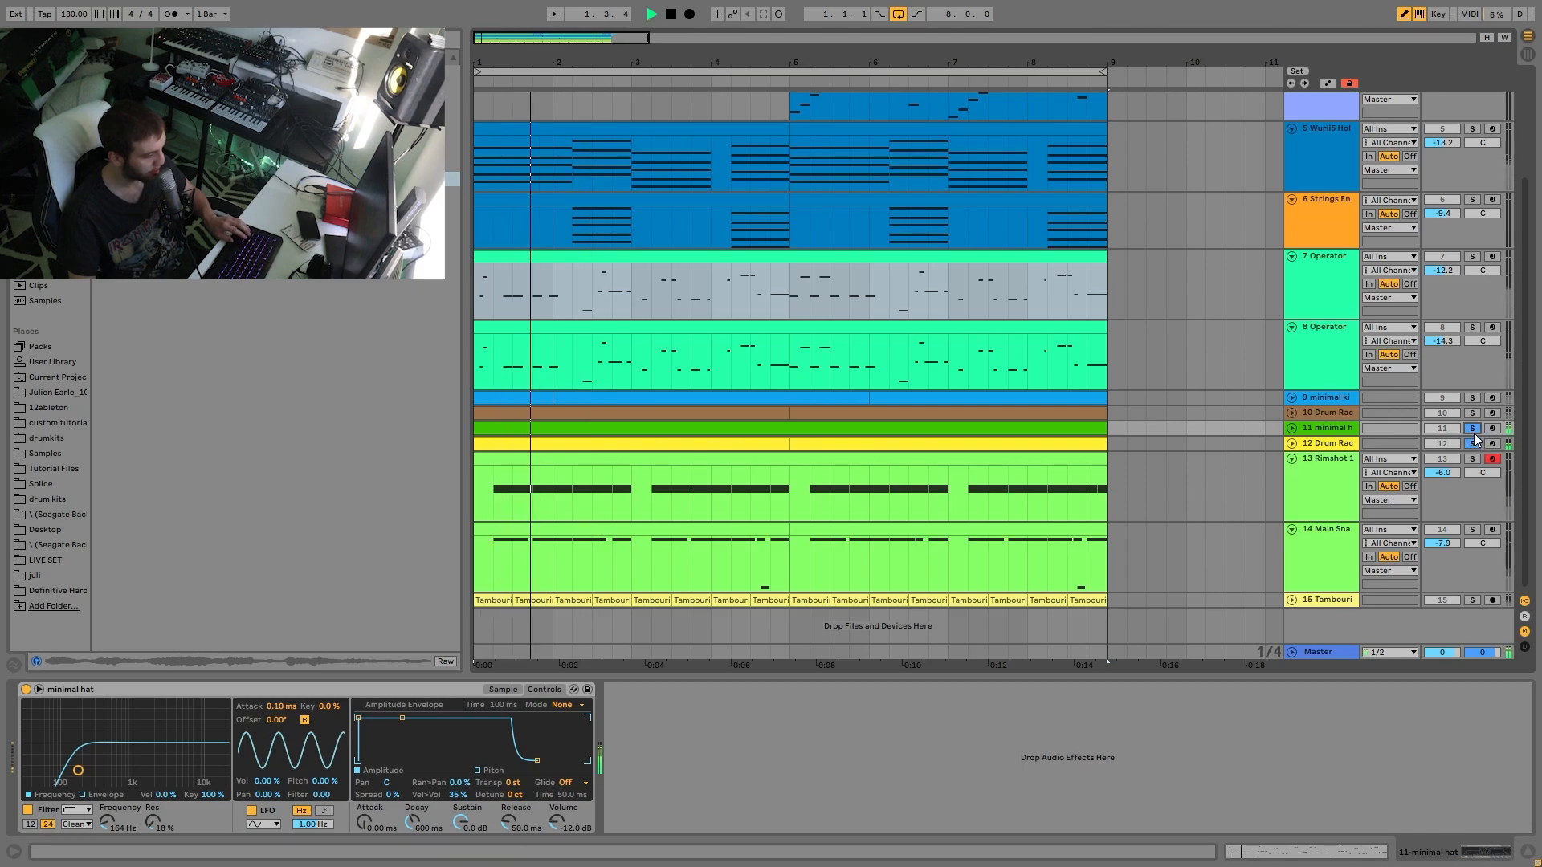
Step: Stop playback, view the 12 Drum Rack clip's hat notes with Draw Mode turned off, and return to the track's devices
click(1457, 444)
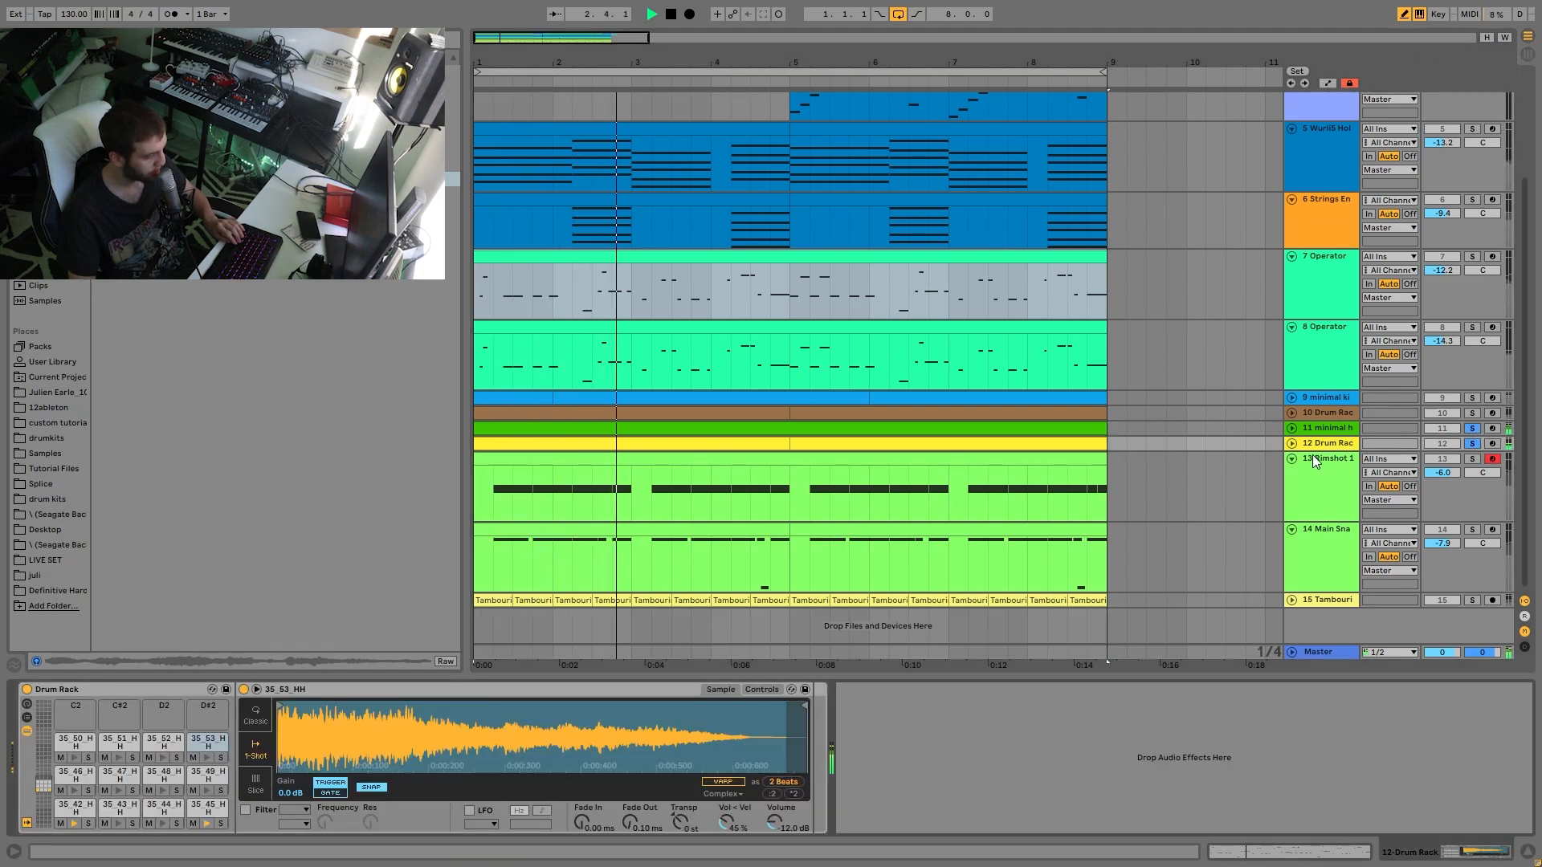
key(space)
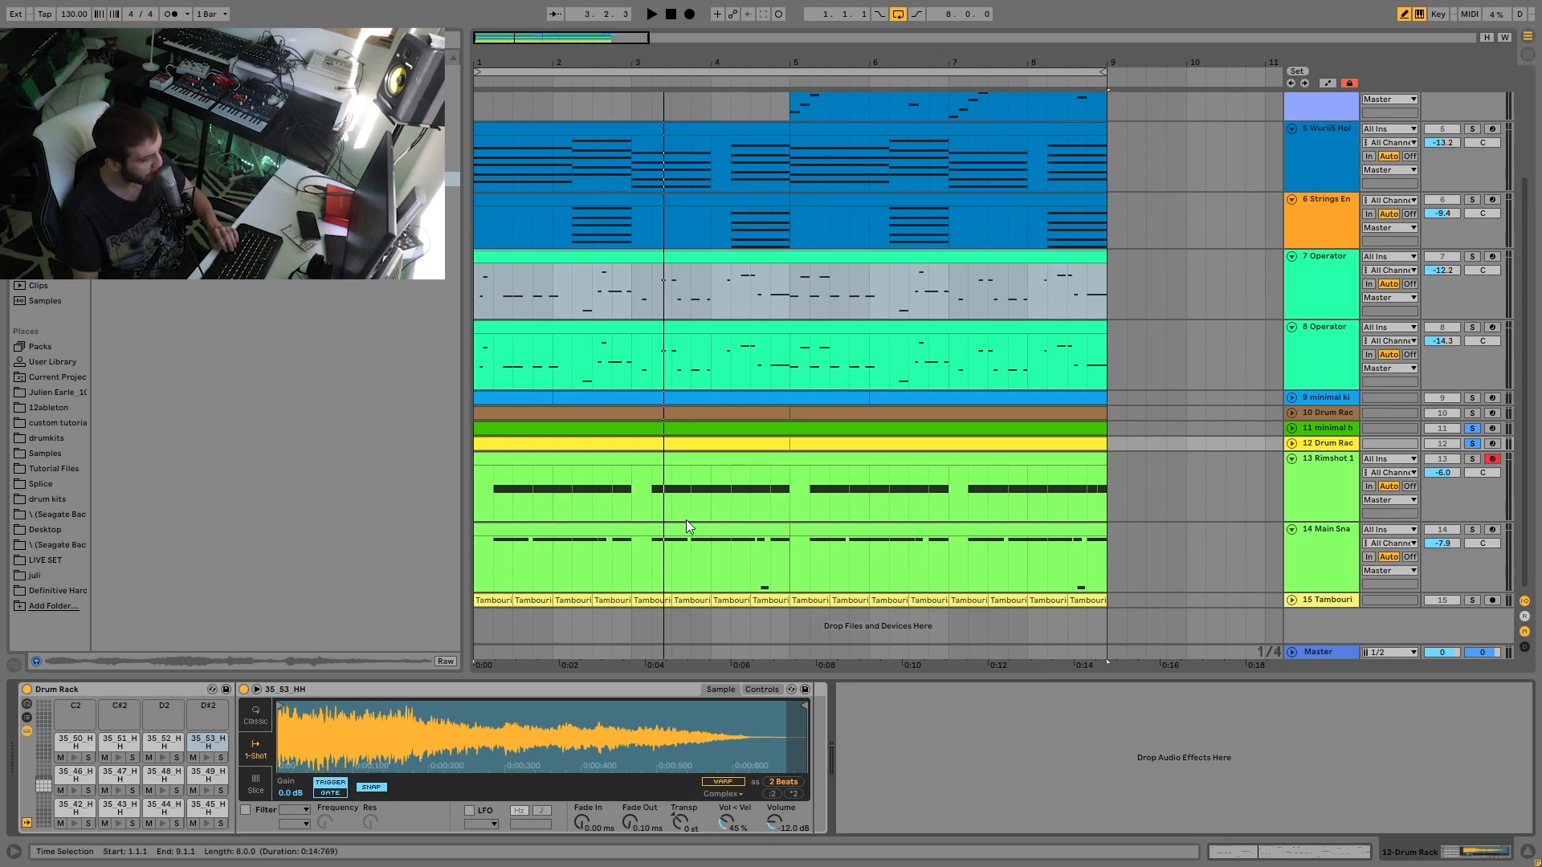
double_click(753, 442)
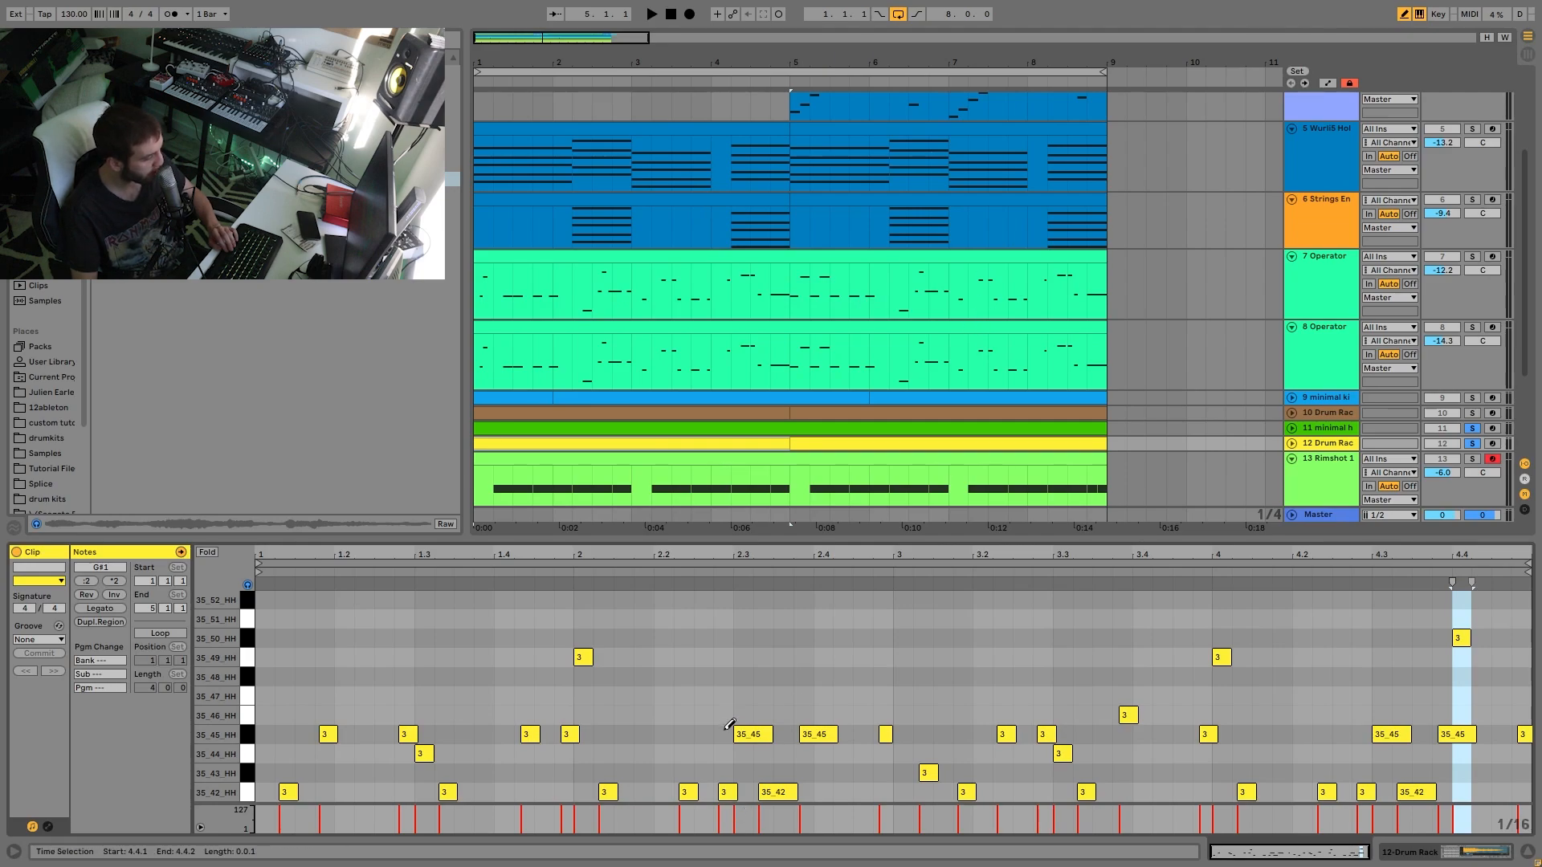
key(b)
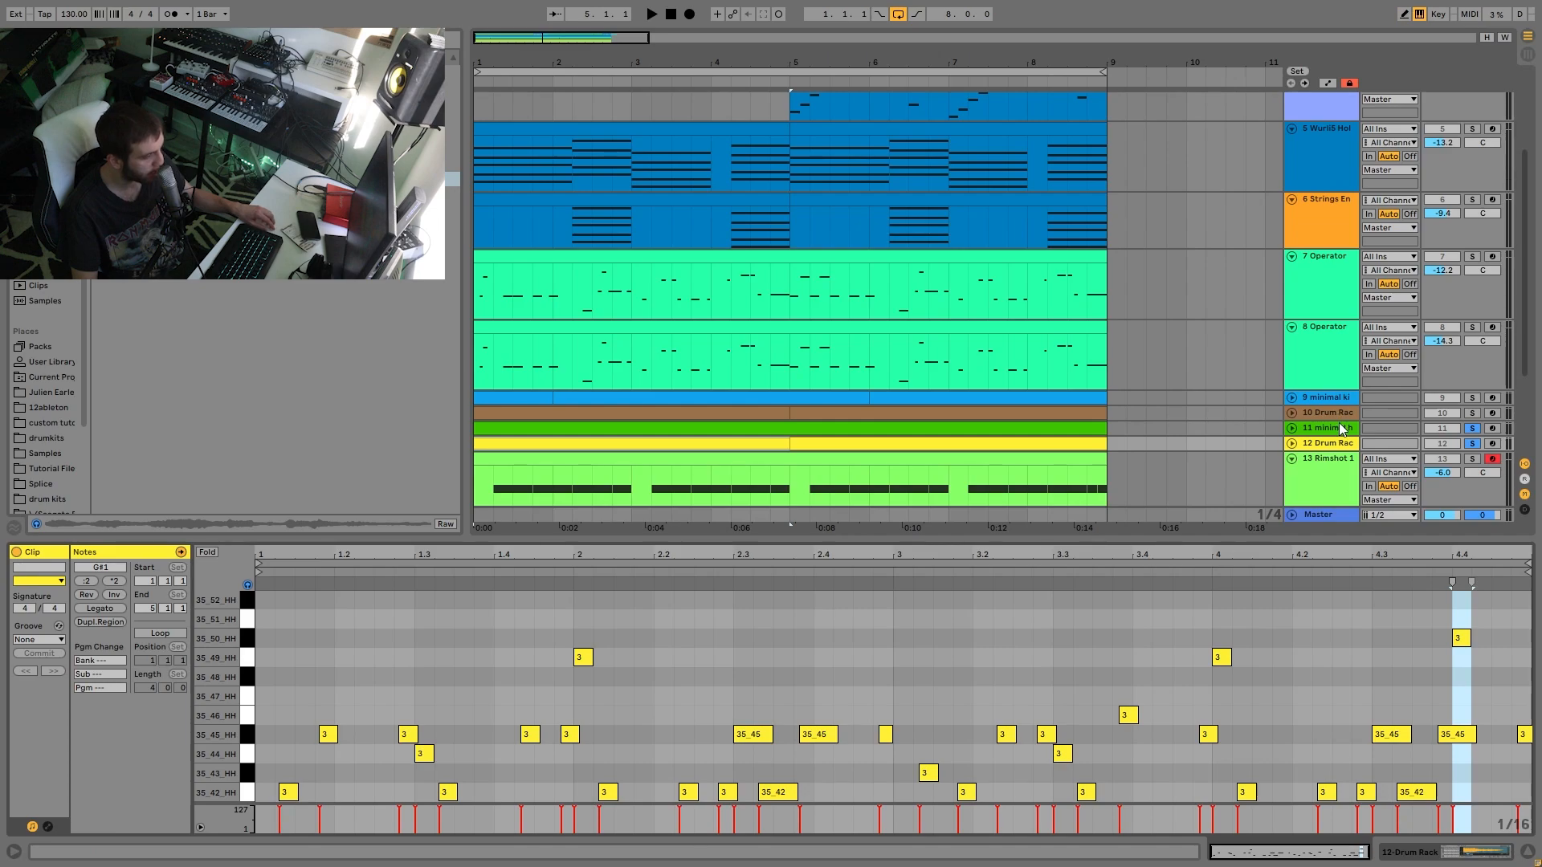
double_click(1308, 443)
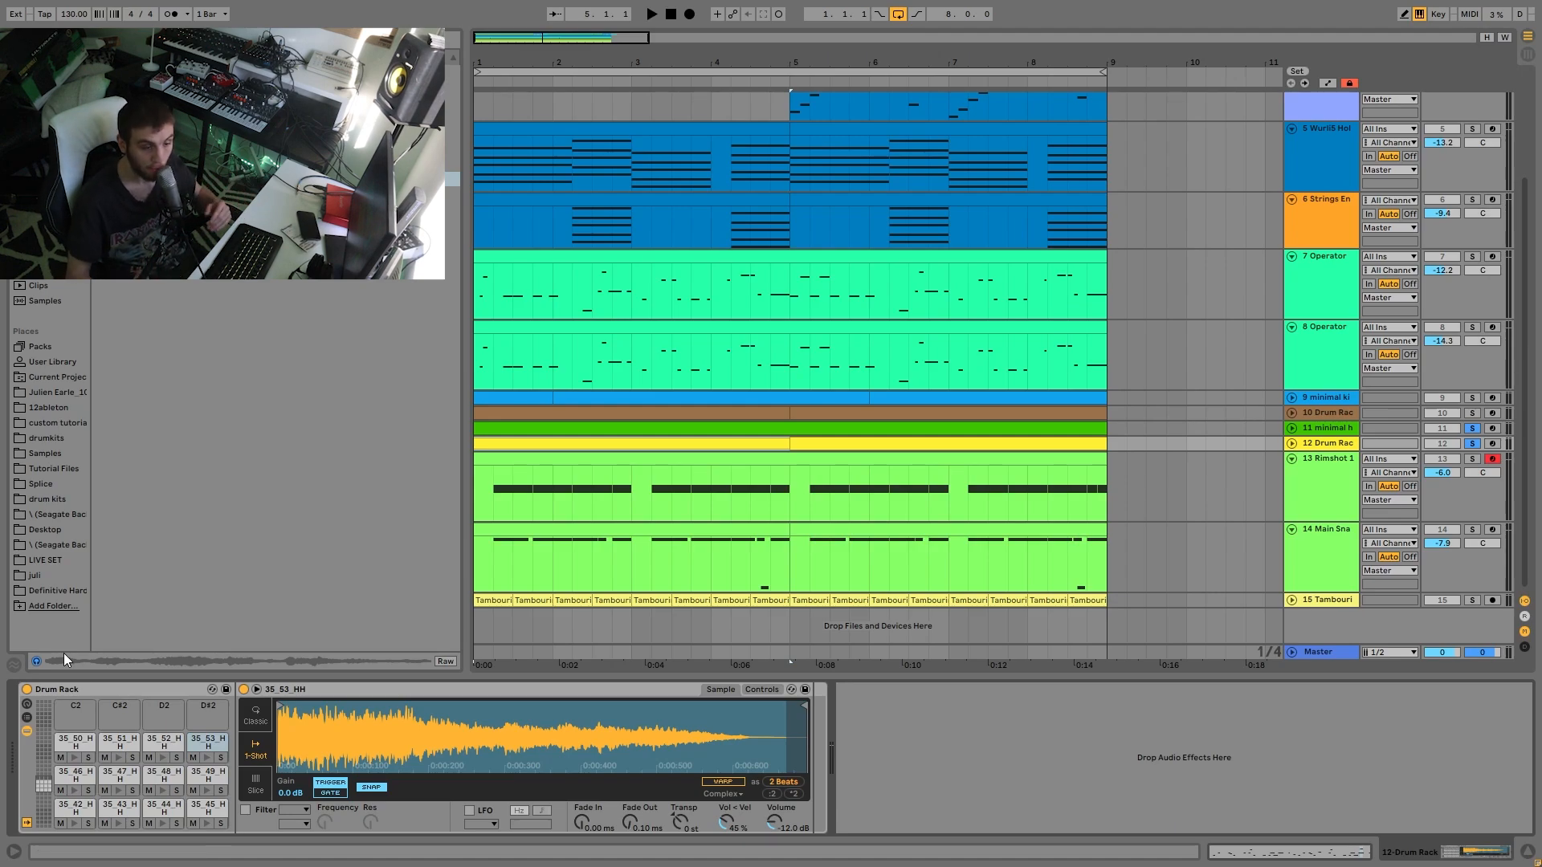
Step: Reopen the 12 Drum Rack clip's notes and replay them from bar 1 with the 11 minimal hat track still soloed
key(space)
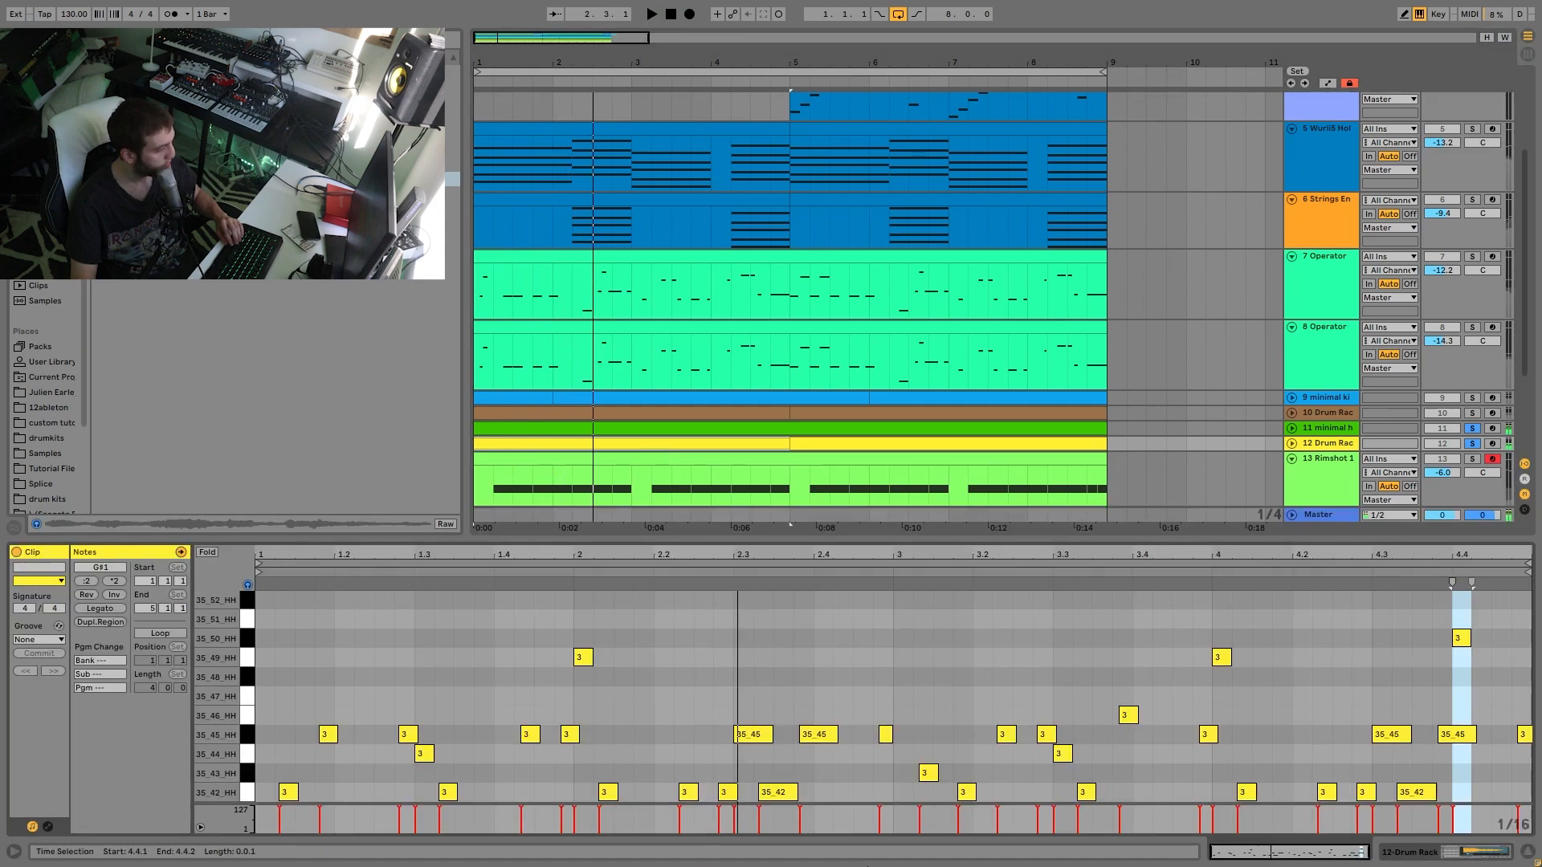
double_click(648, 443)
key(space)
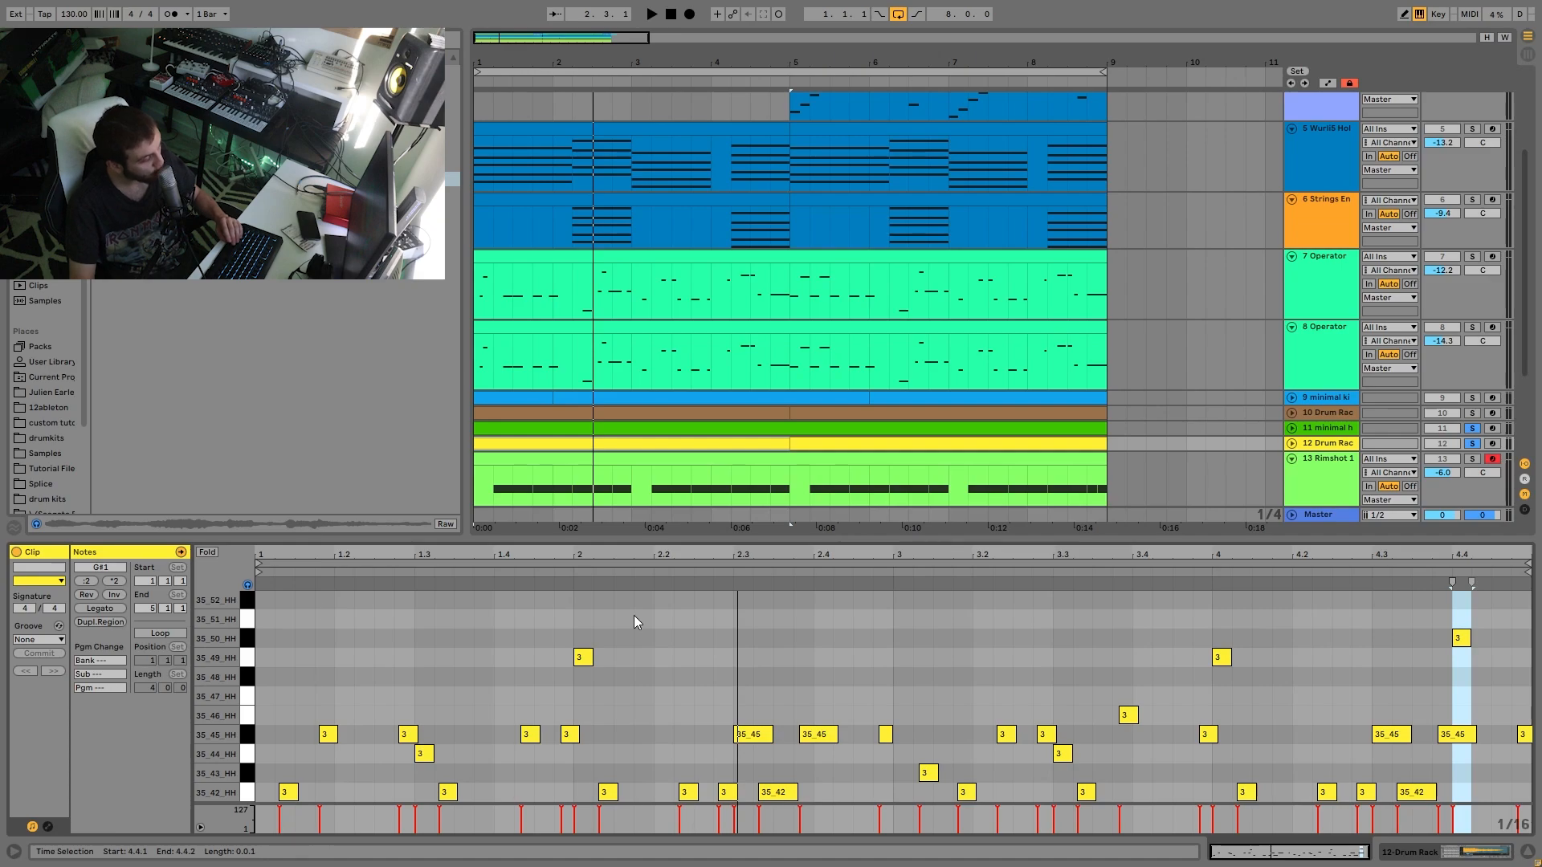
scroll(1225, 263, down, 3)
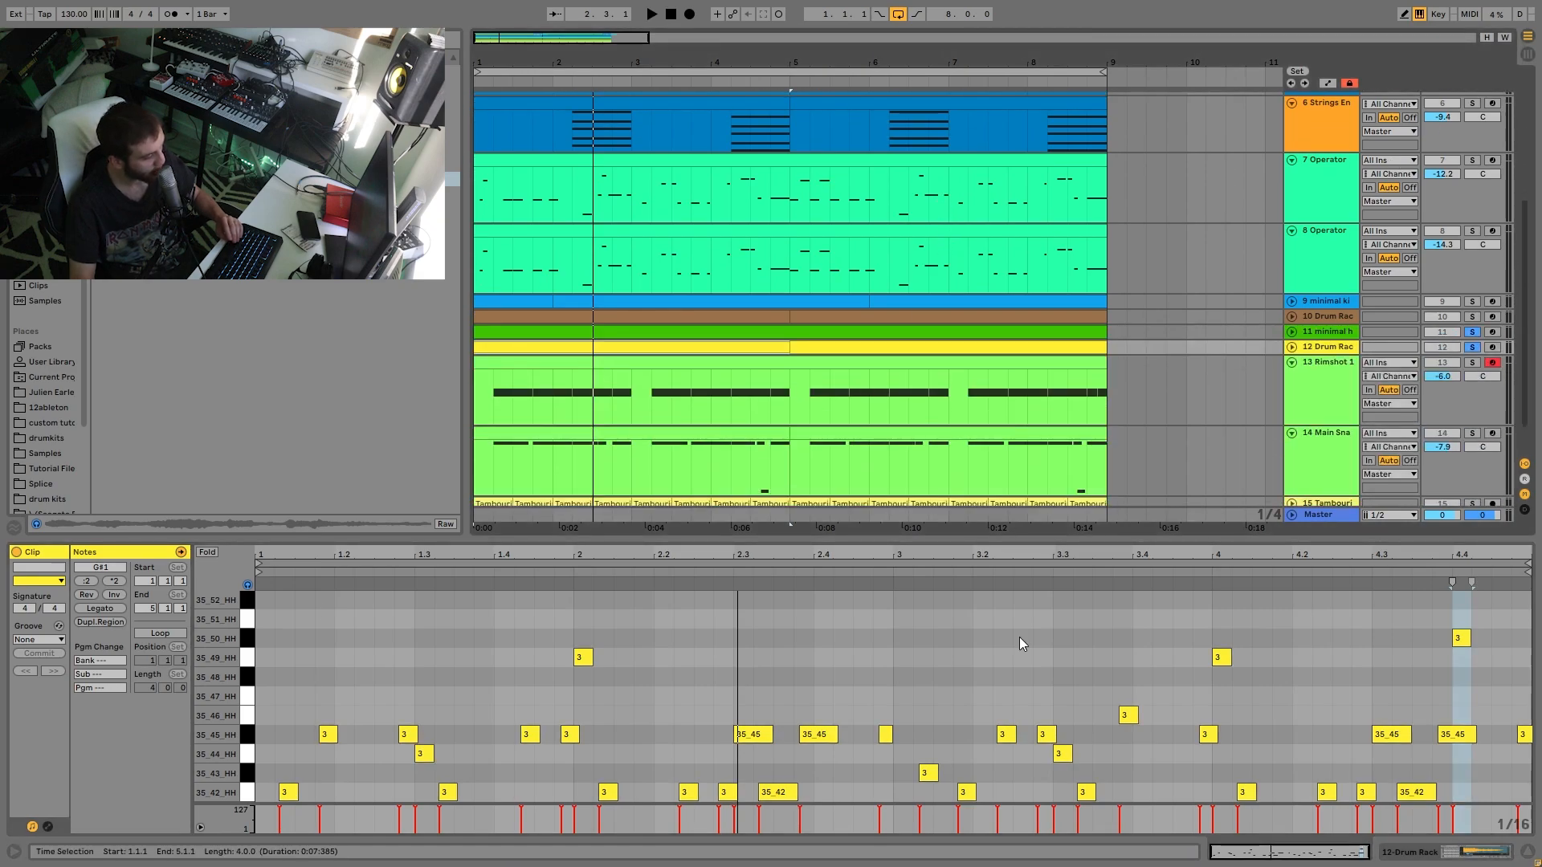
key(space)
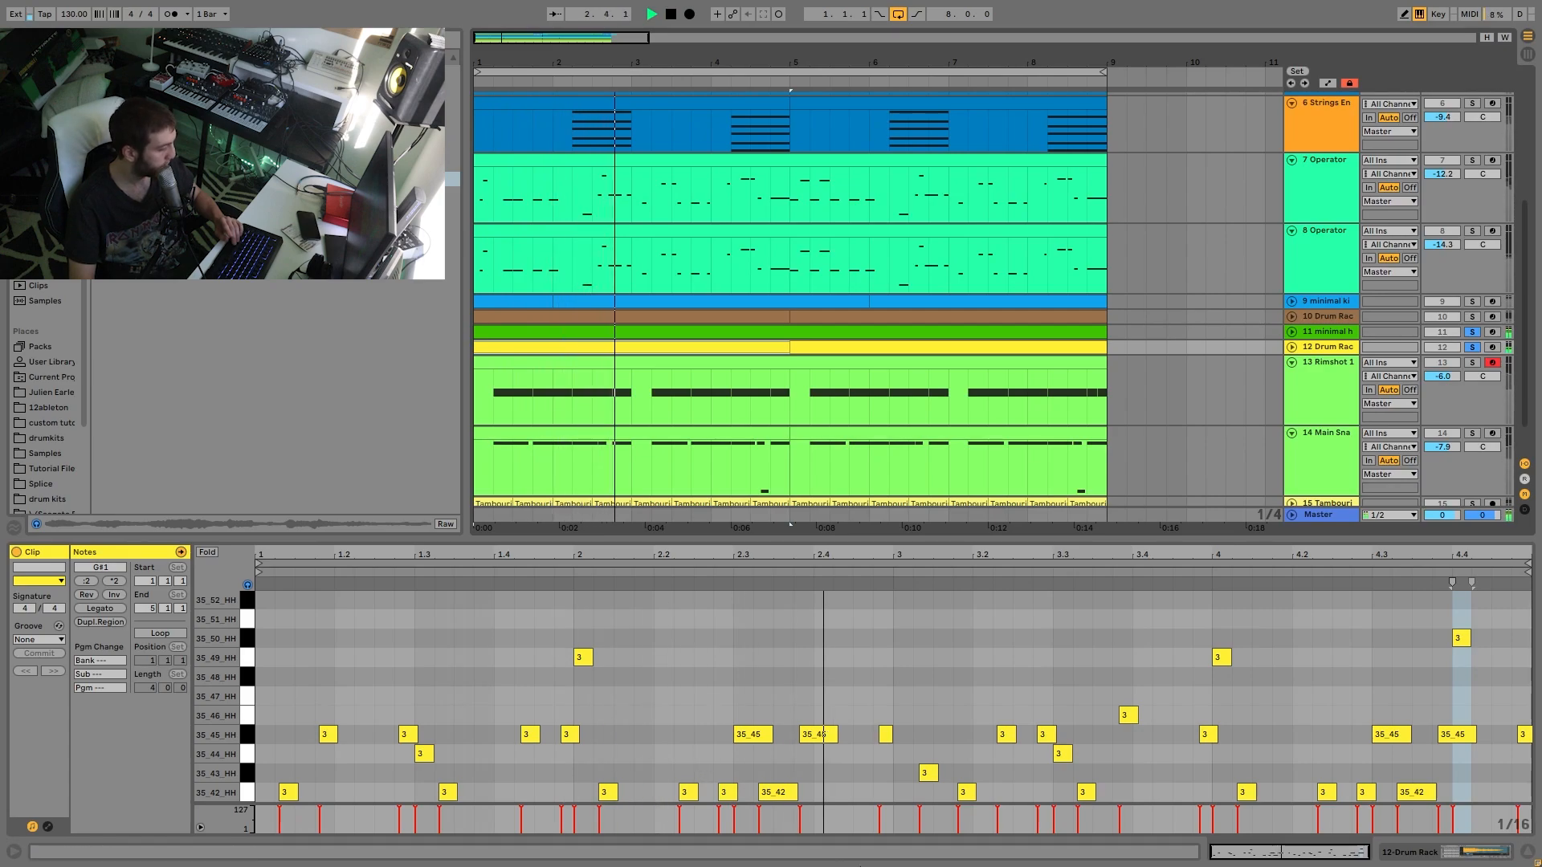
key(space)
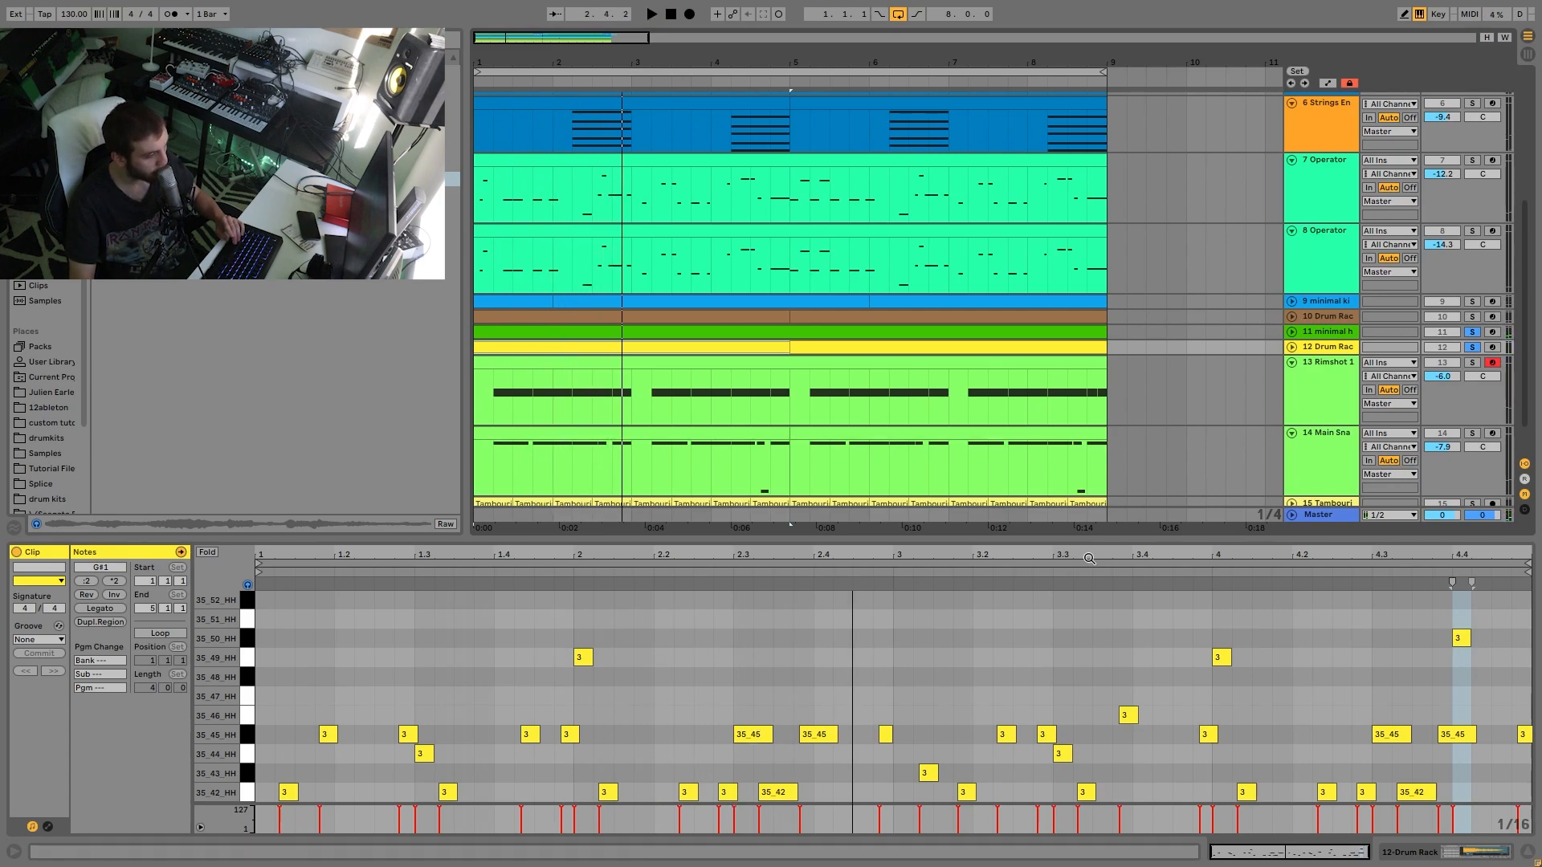
key(space)
key(space)
key(space)
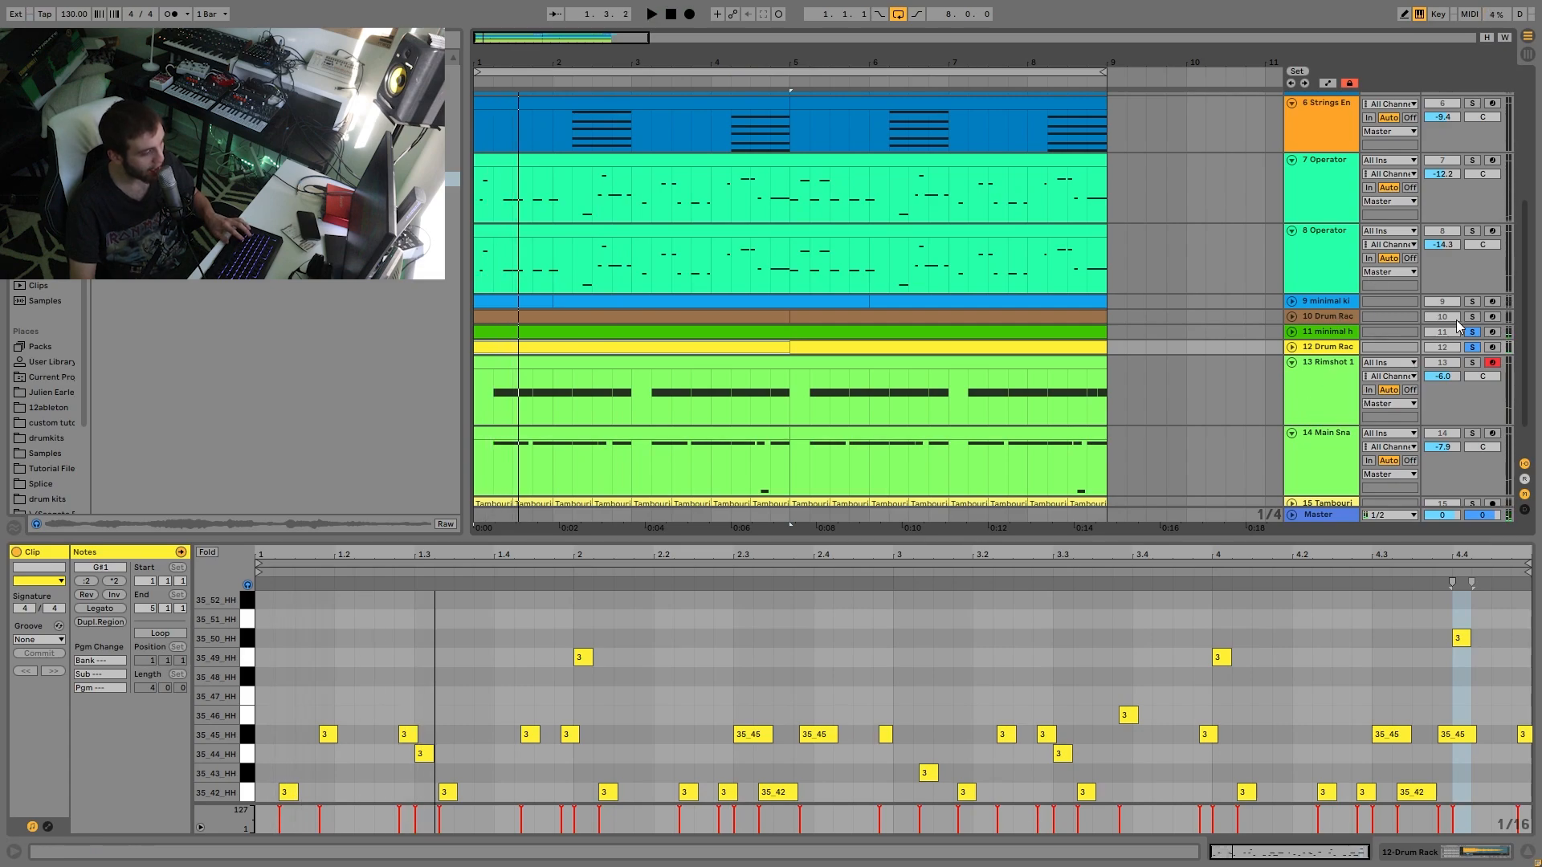
Step: Solo the 10 Drum Rack track, and play it from bar 1 alone and together with the 11 minimal hat and 12 Drum Rack tracks
click(1327, 316)
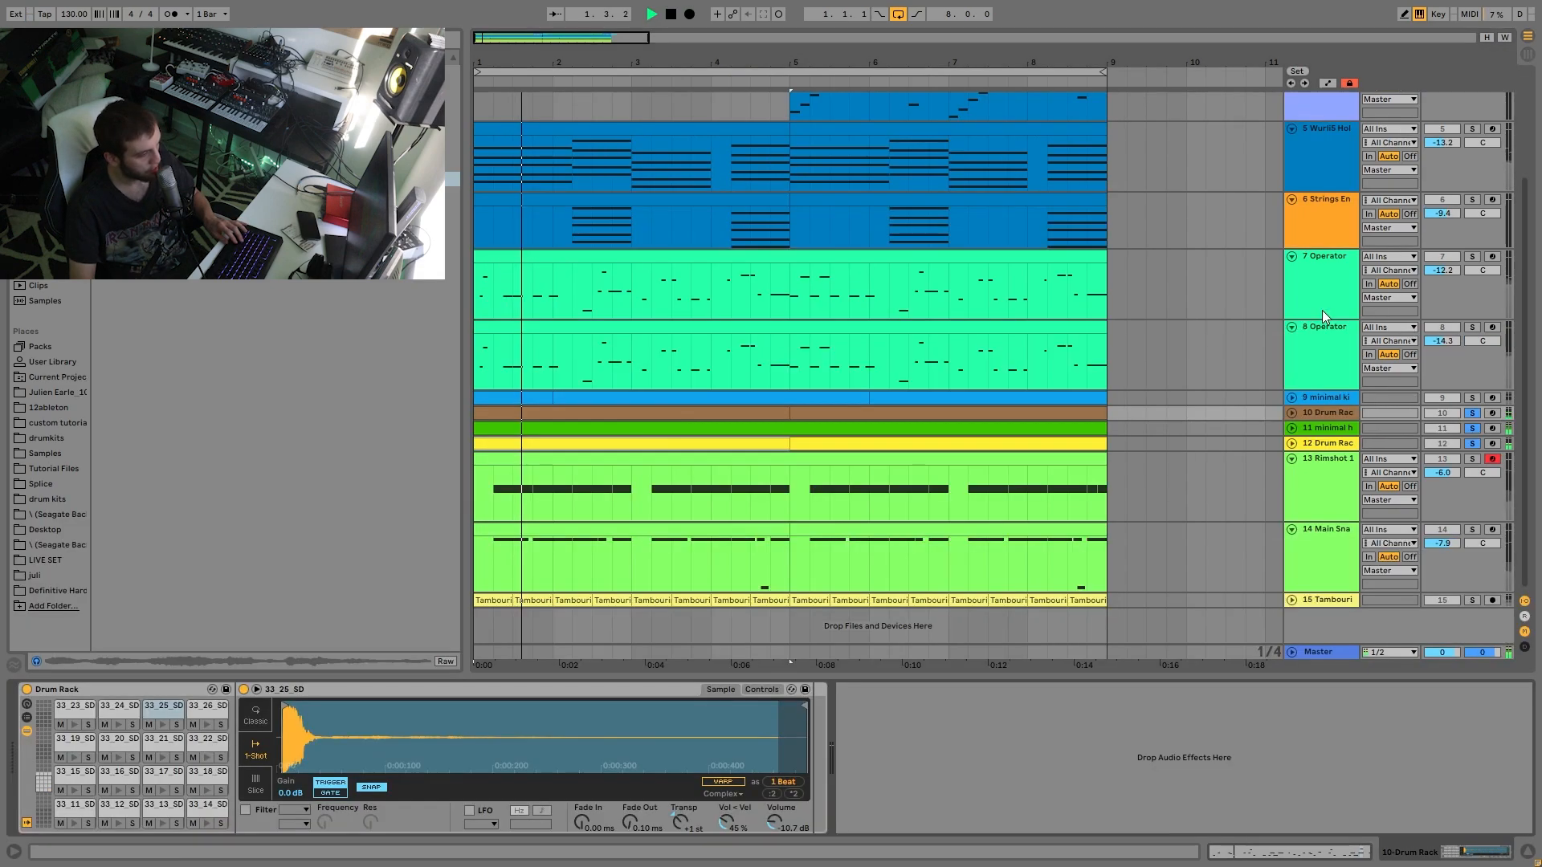
click(1473, 412)
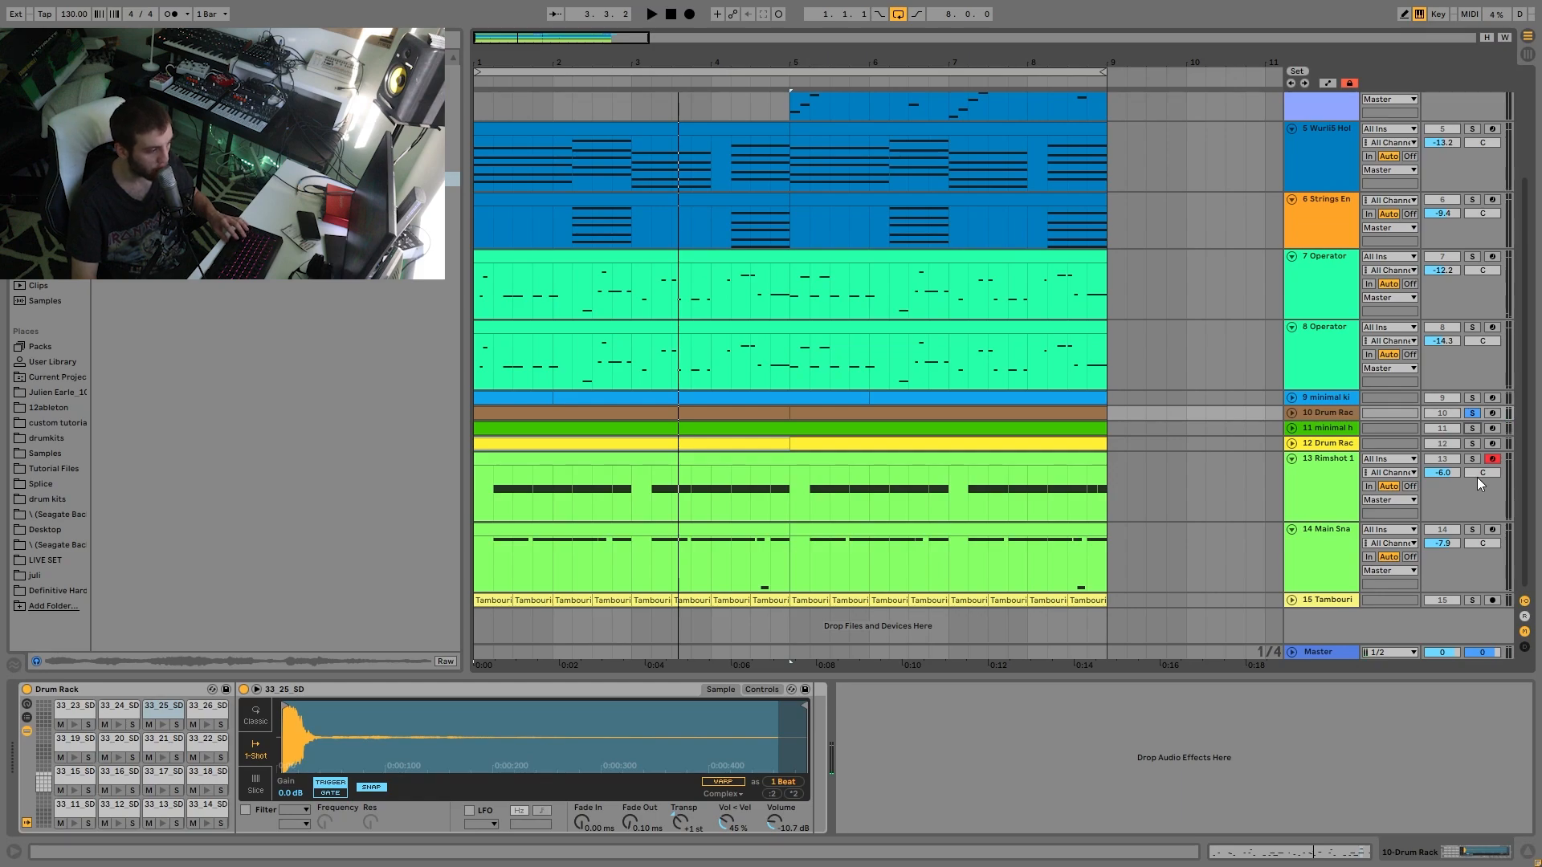
click(1473, 428)
key(space)
key(space)
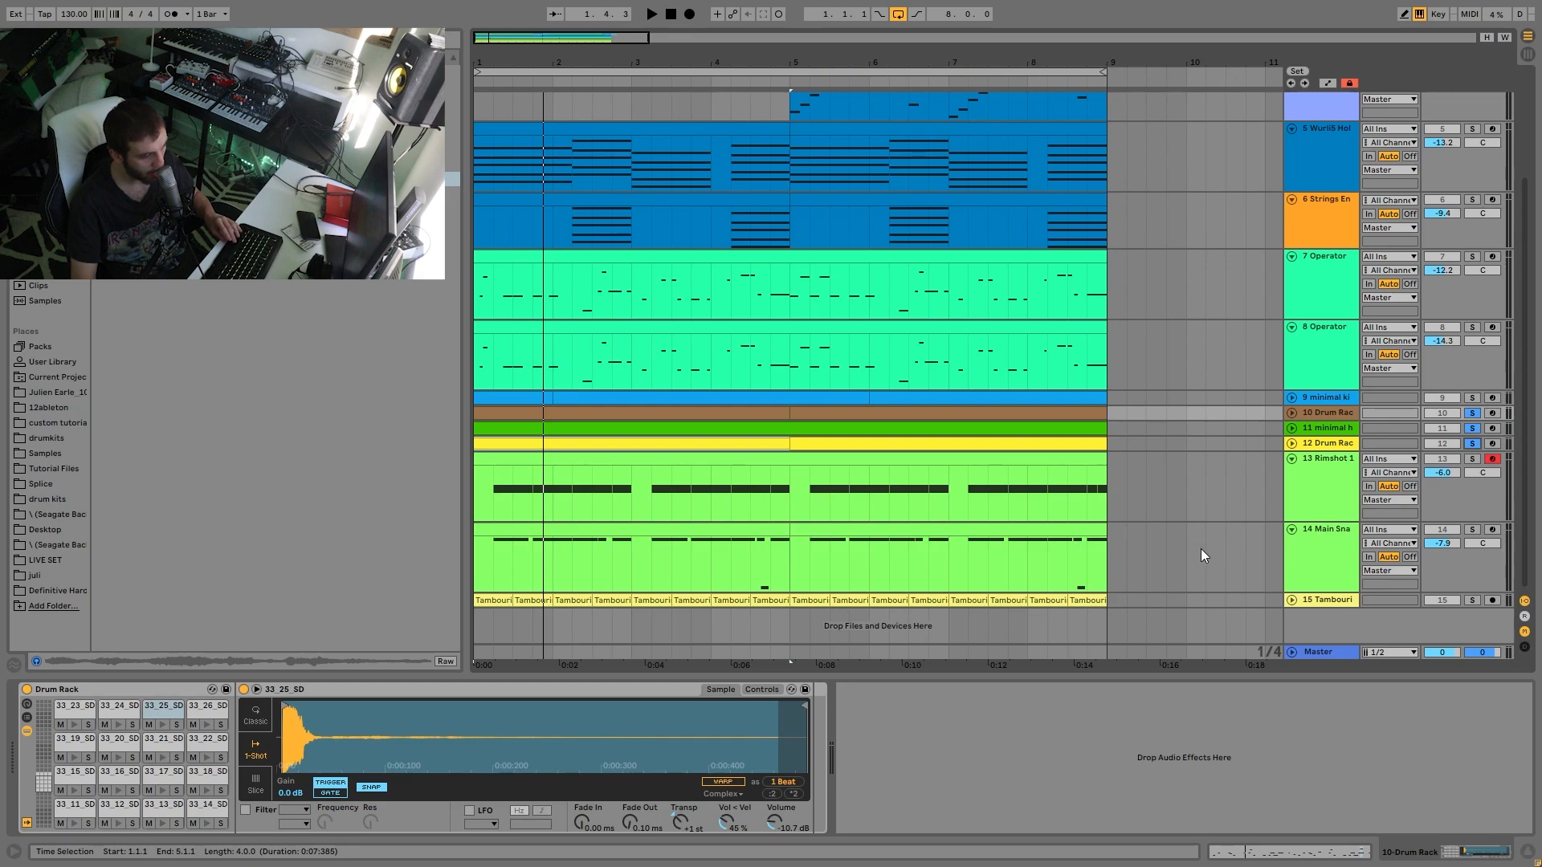
key(space)
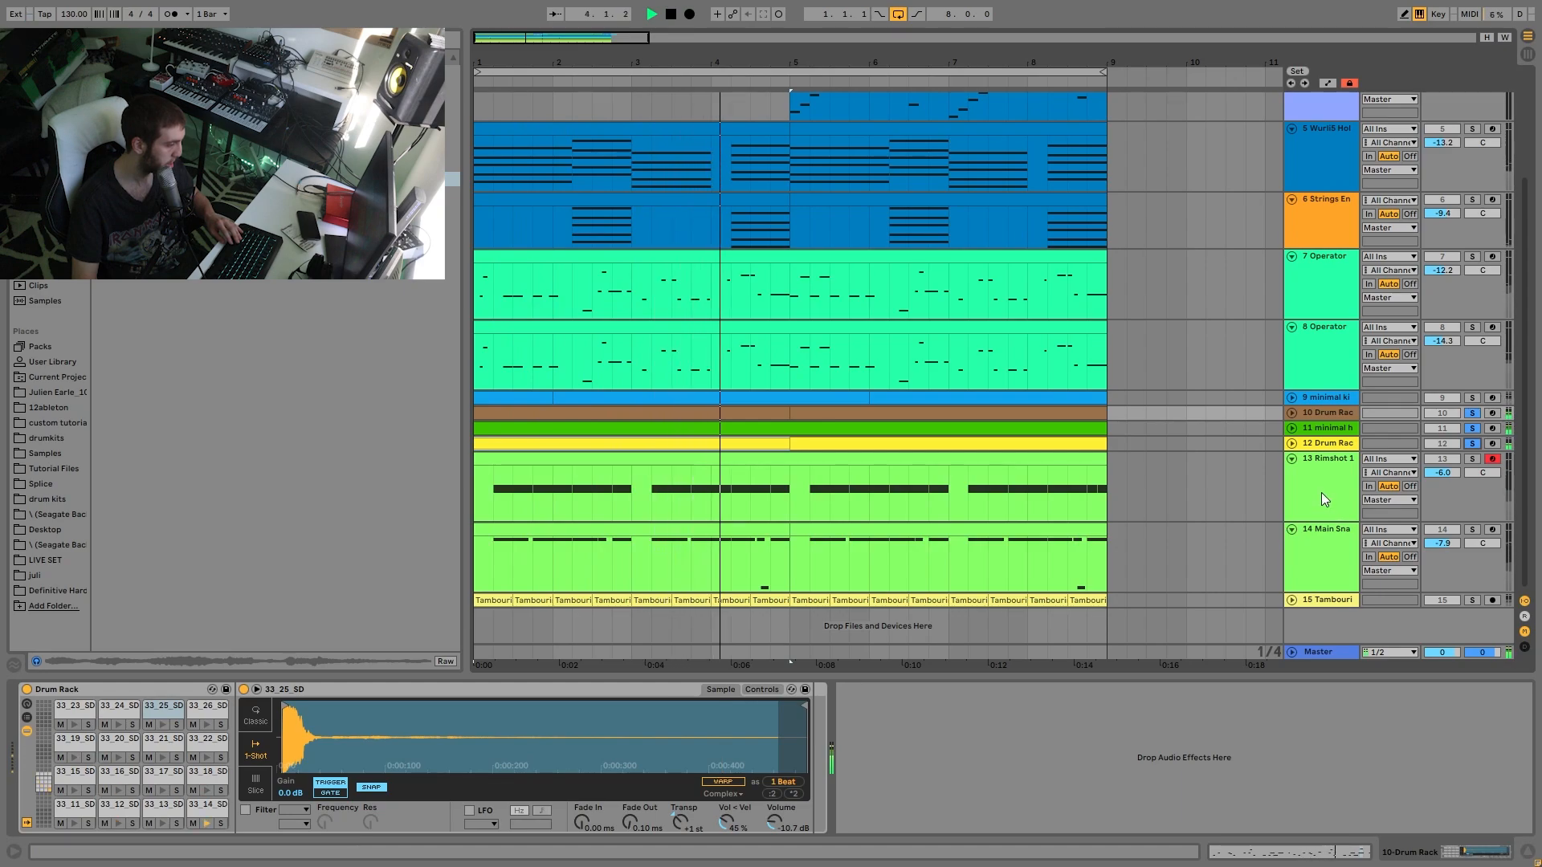
key(space)
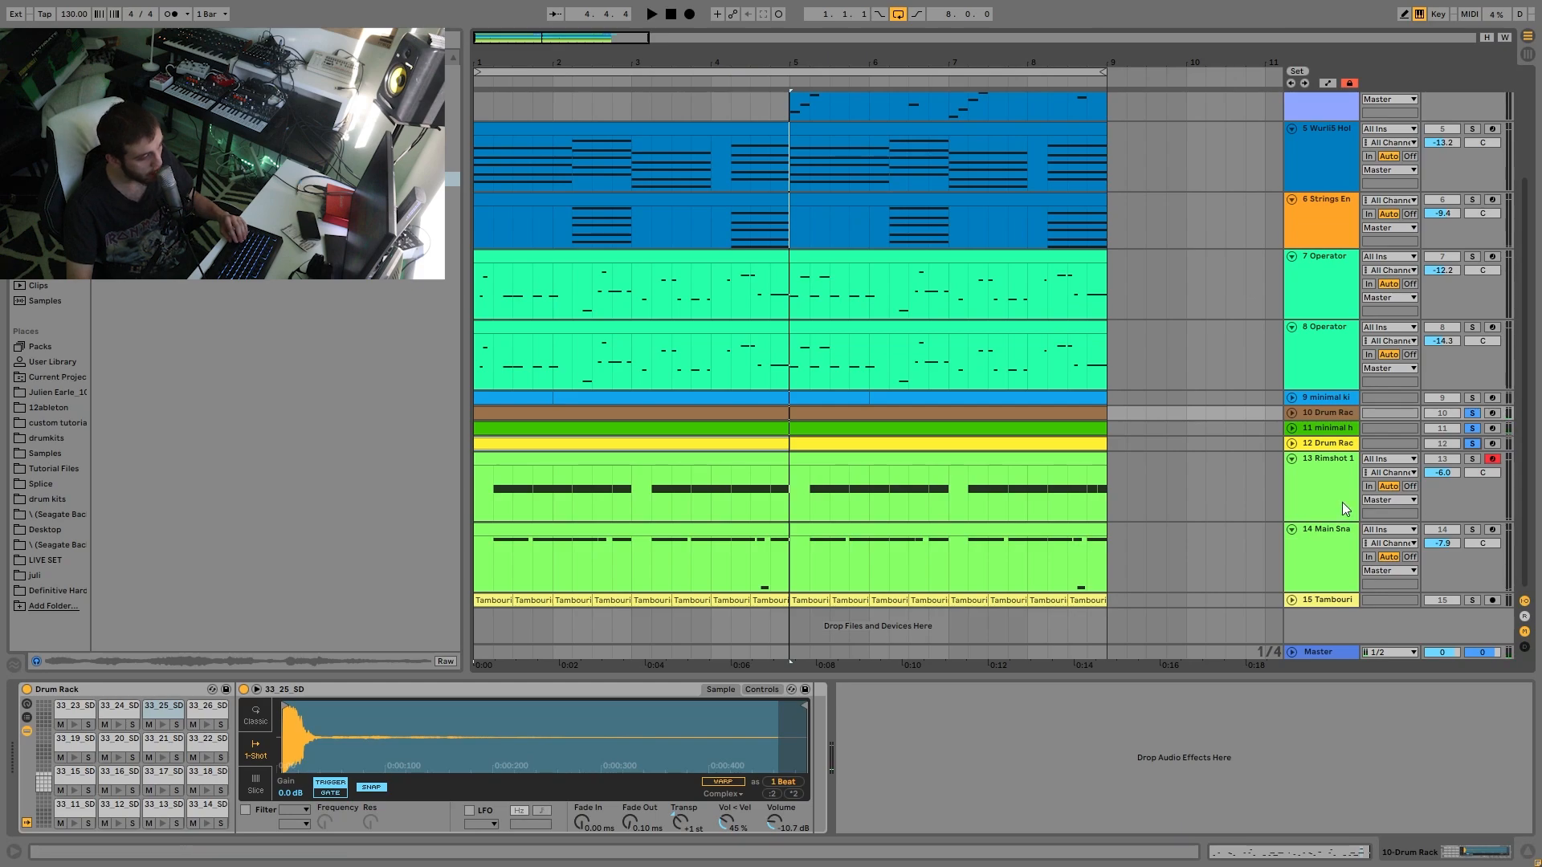
Step: Clear all solos, play the full arrangement from bar 1 while folding every track, and stop playback
click(1473, 428)
key(space)
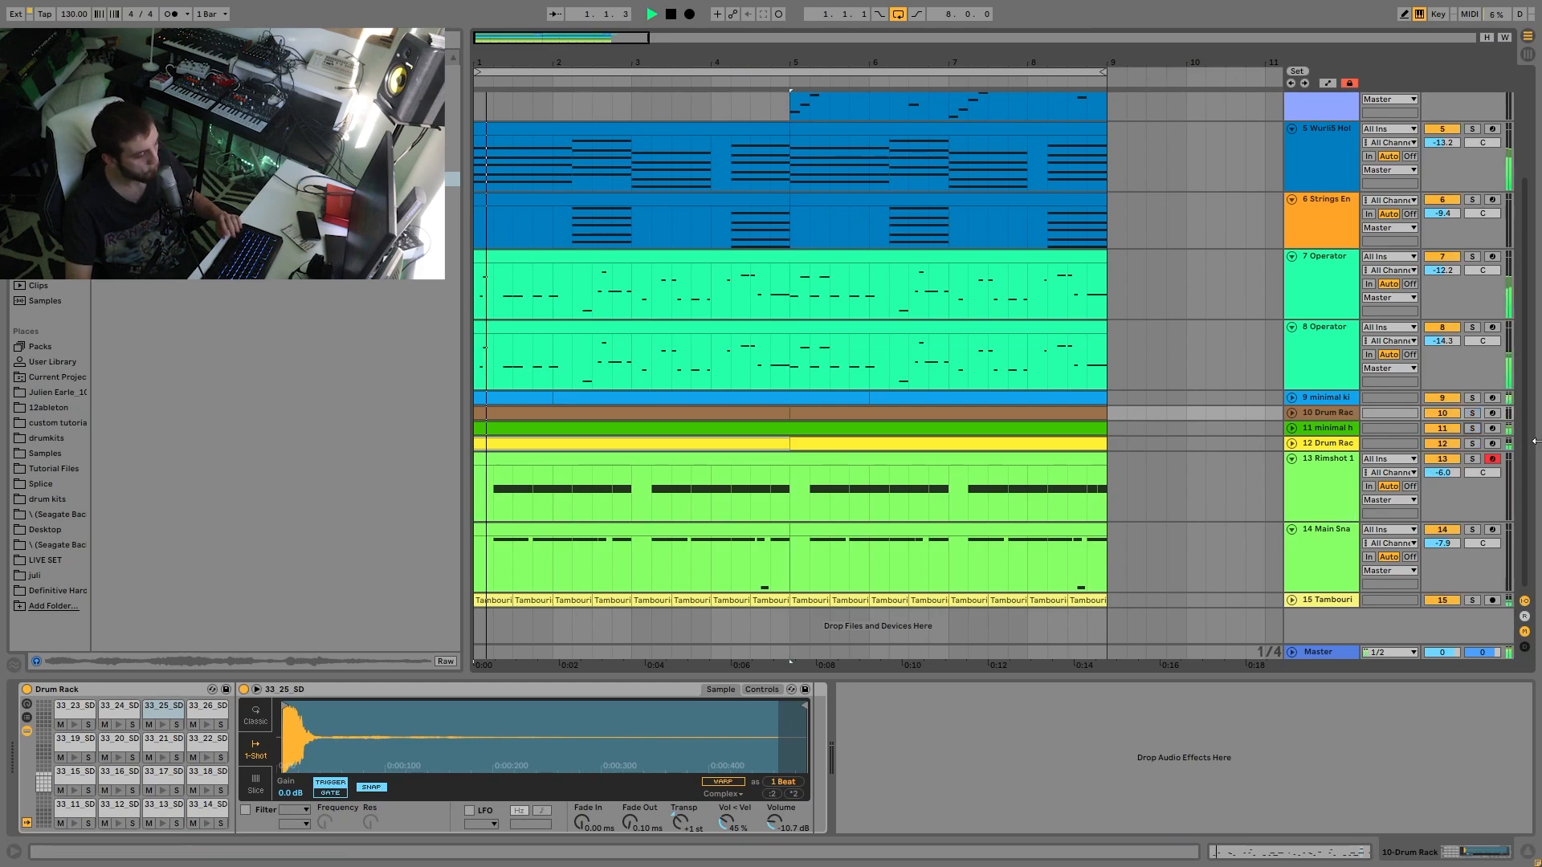
click(1308, 471)
key(ctrl+a)
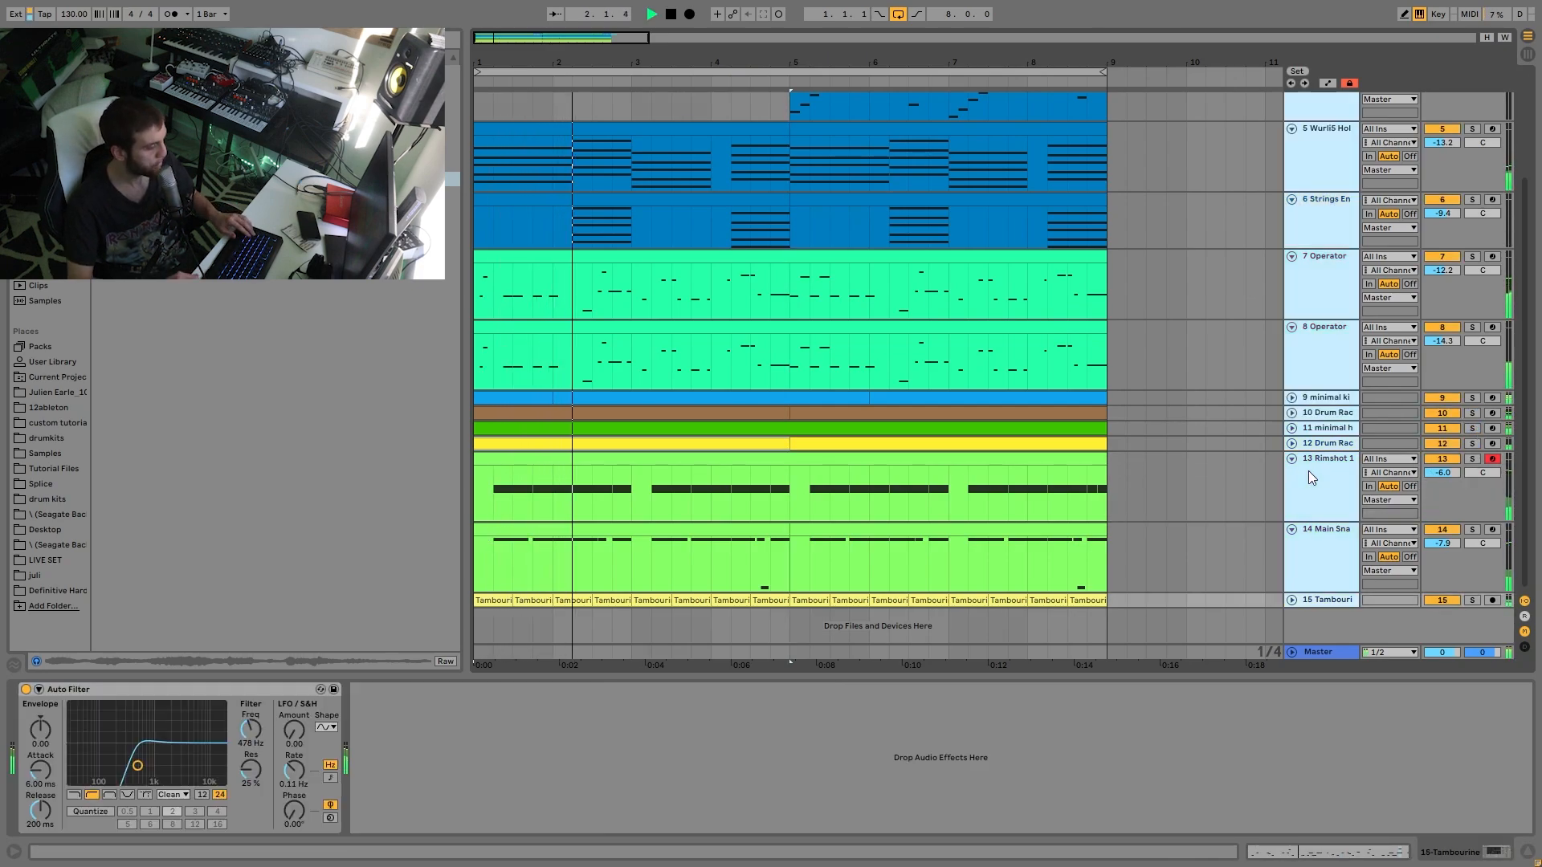
key(ctrl+alt+u)
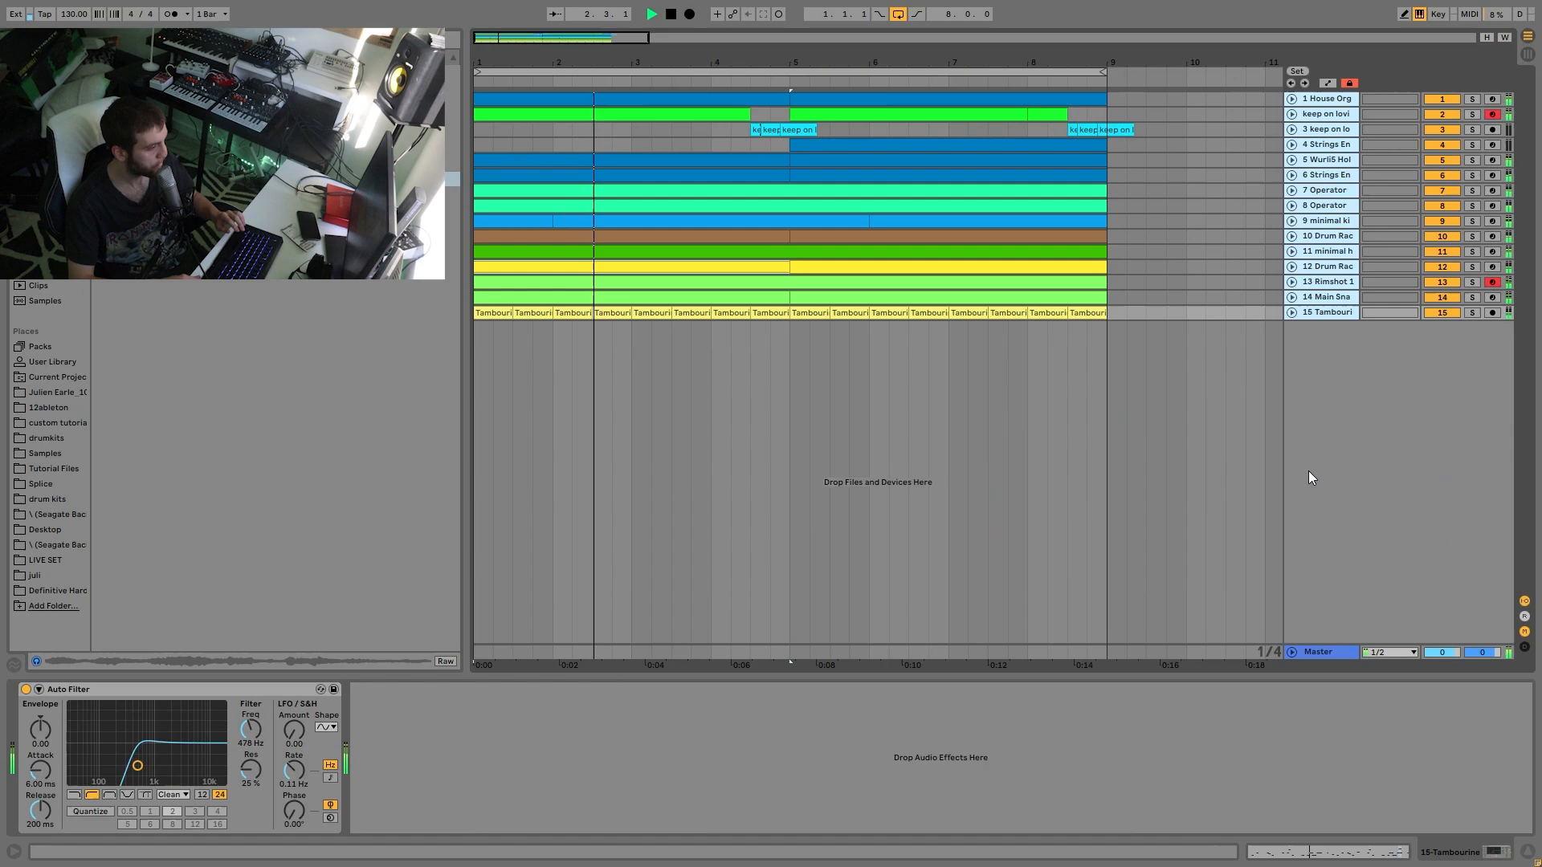
click(665, 17)
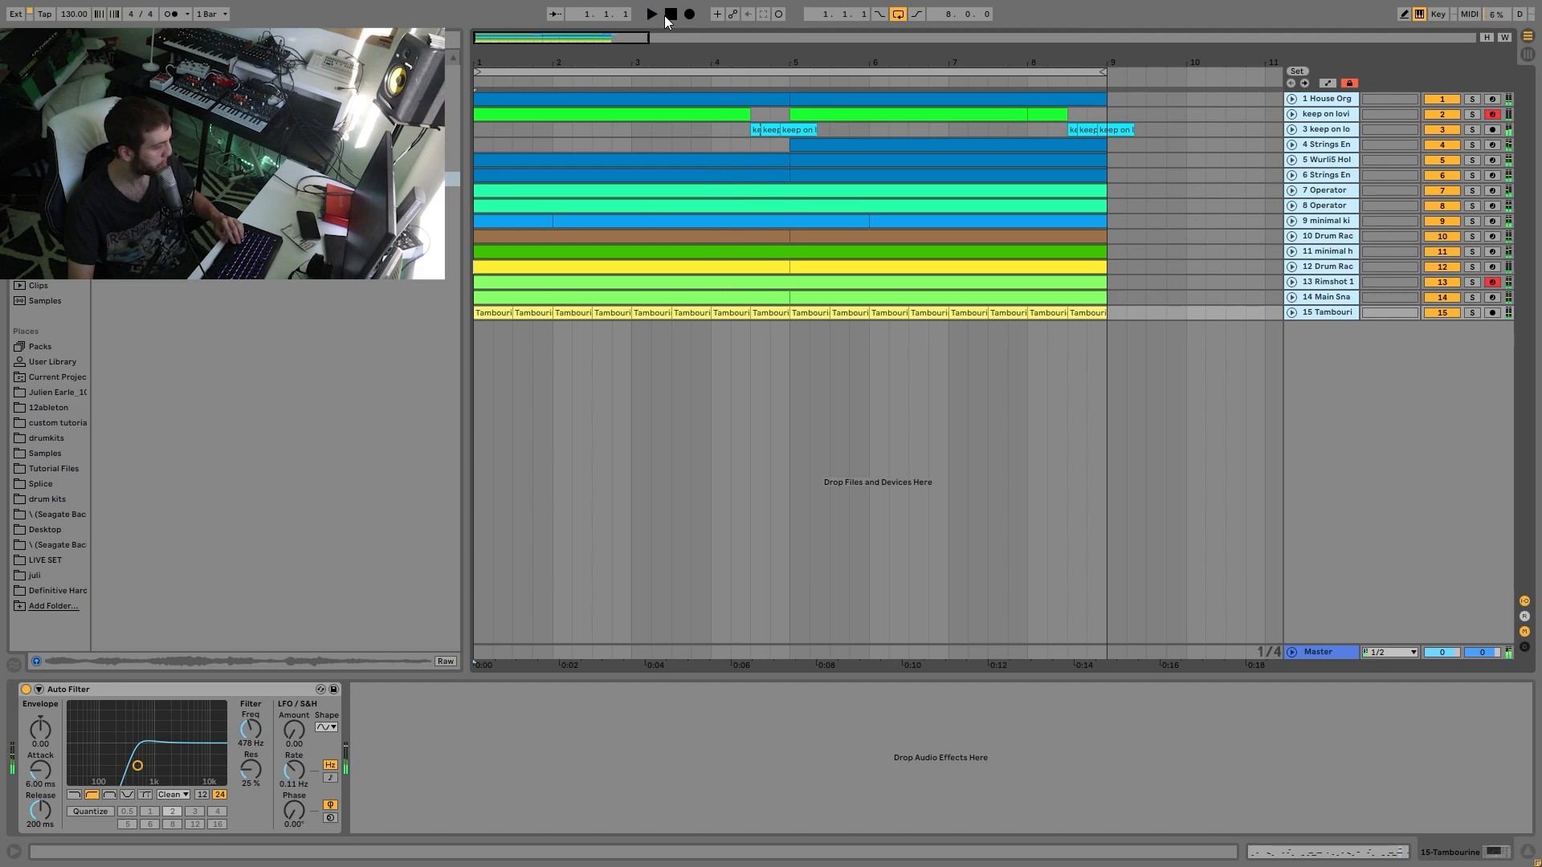